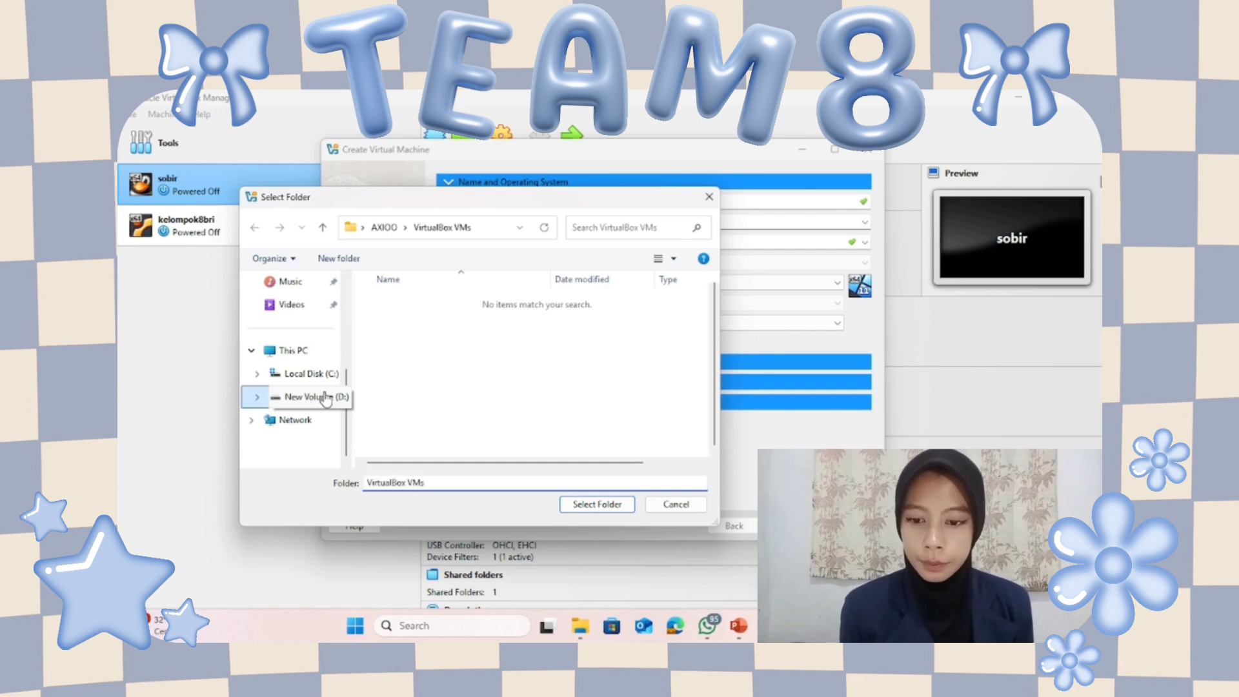
Choose D:\KELOMPOK8\VirtualBox VMs as the new VM's storage folder.
click(488, 363)
double_click(488, 362)
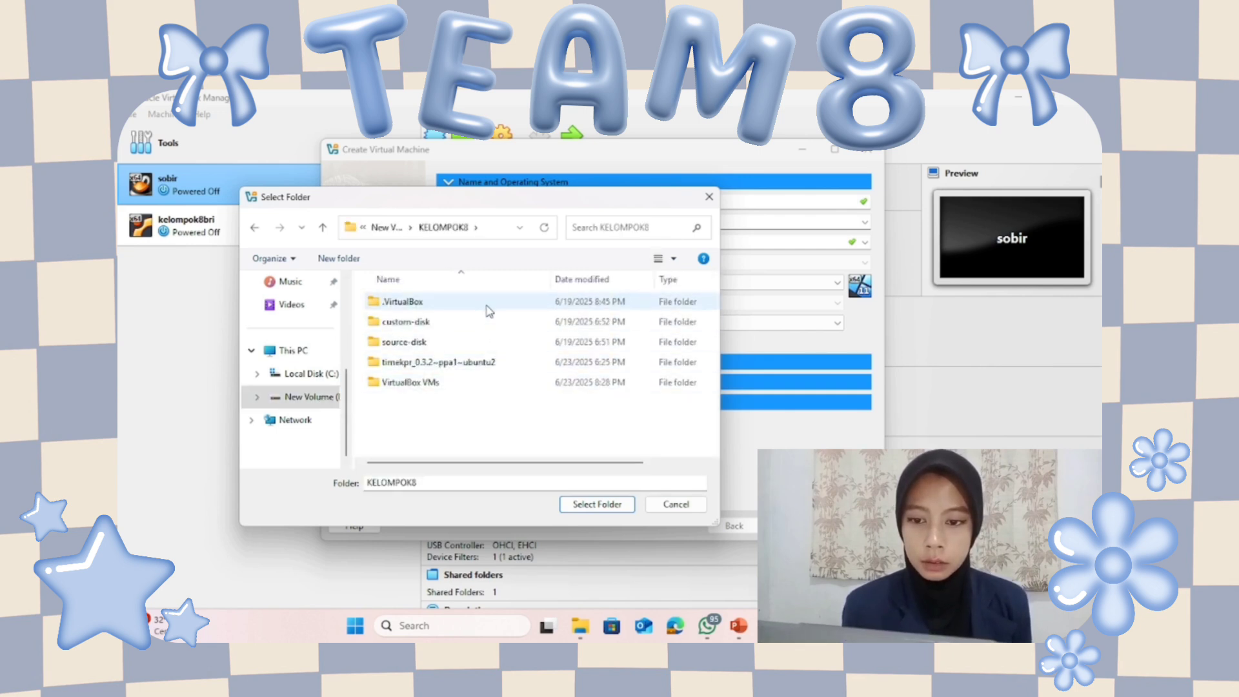
click(477, 383)
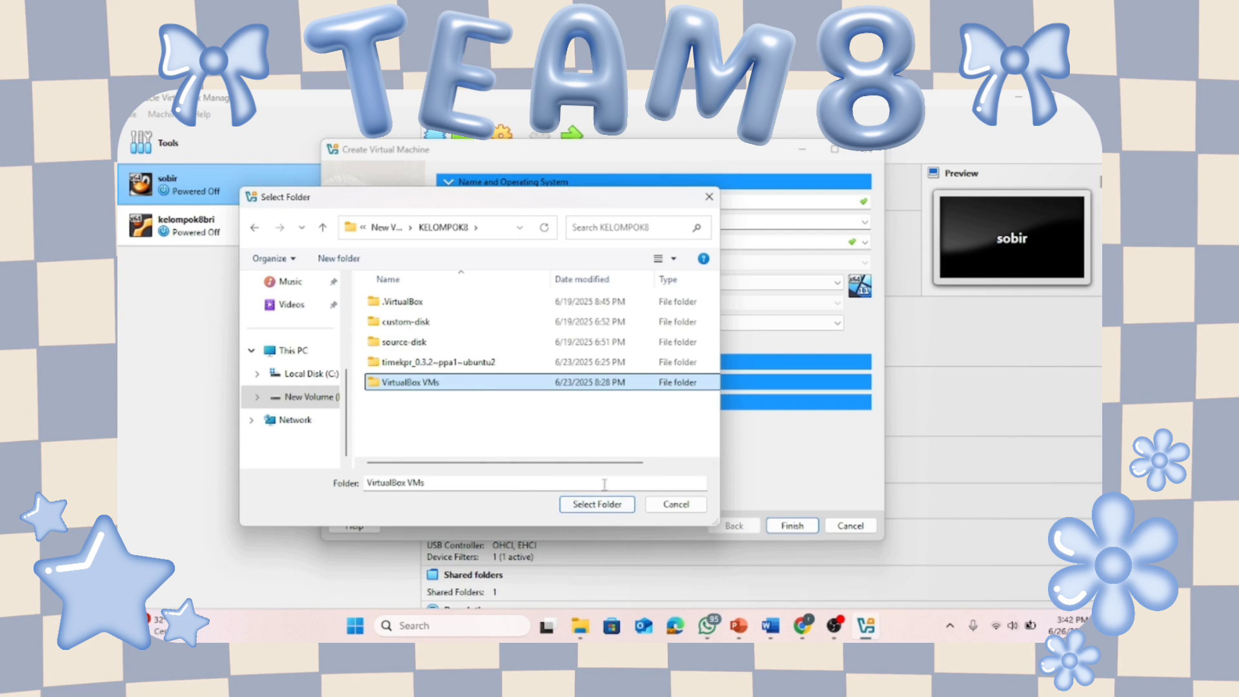
click(603, 505)
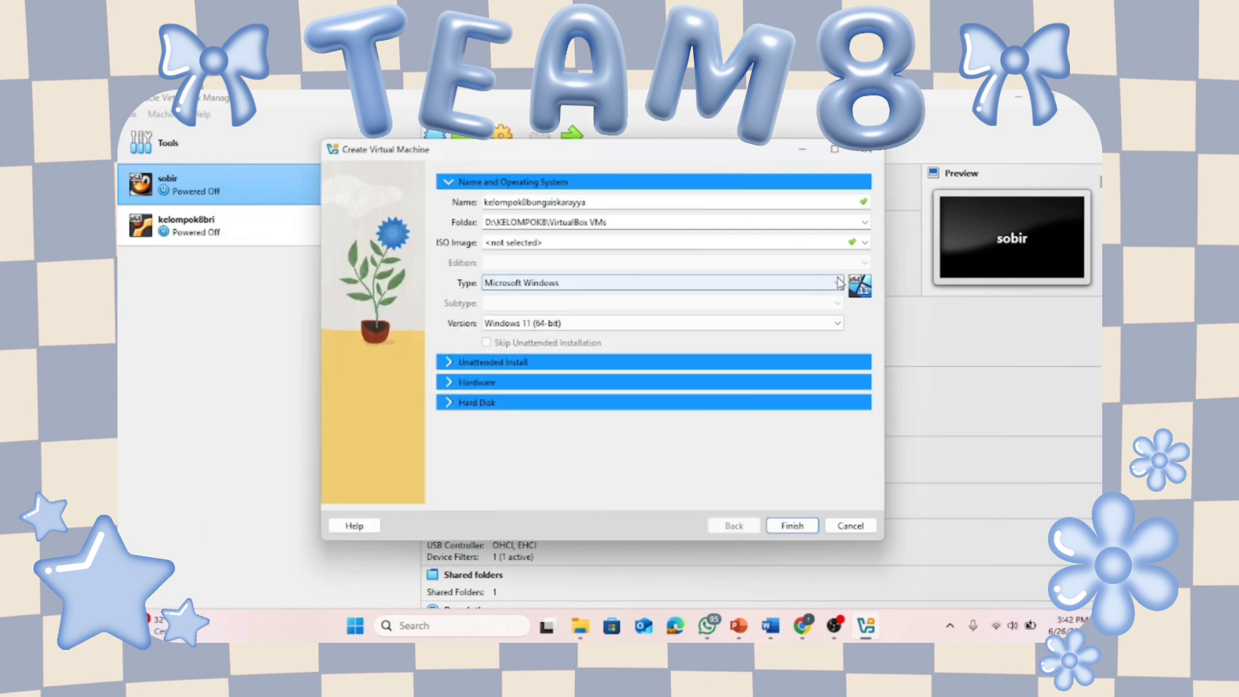
Attach the ubuntu-22.04.5-desktop-amd64 ISO as the VM's install image.
click(865, 243)
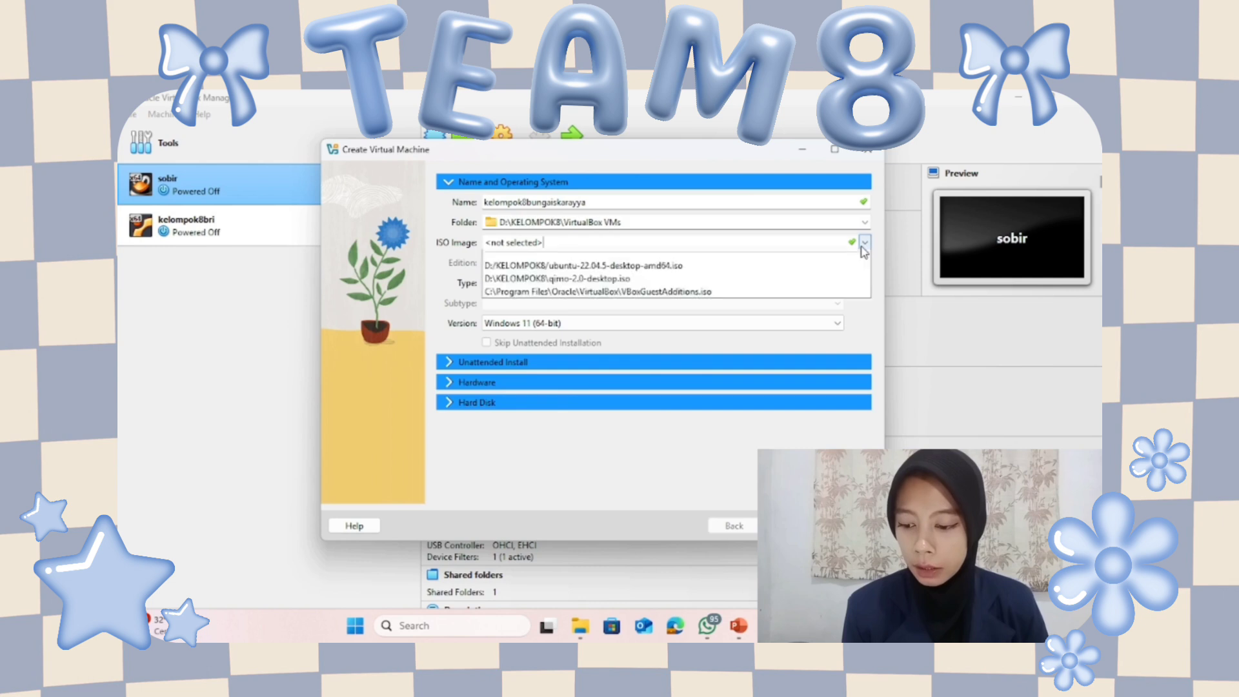
click(799, 274)
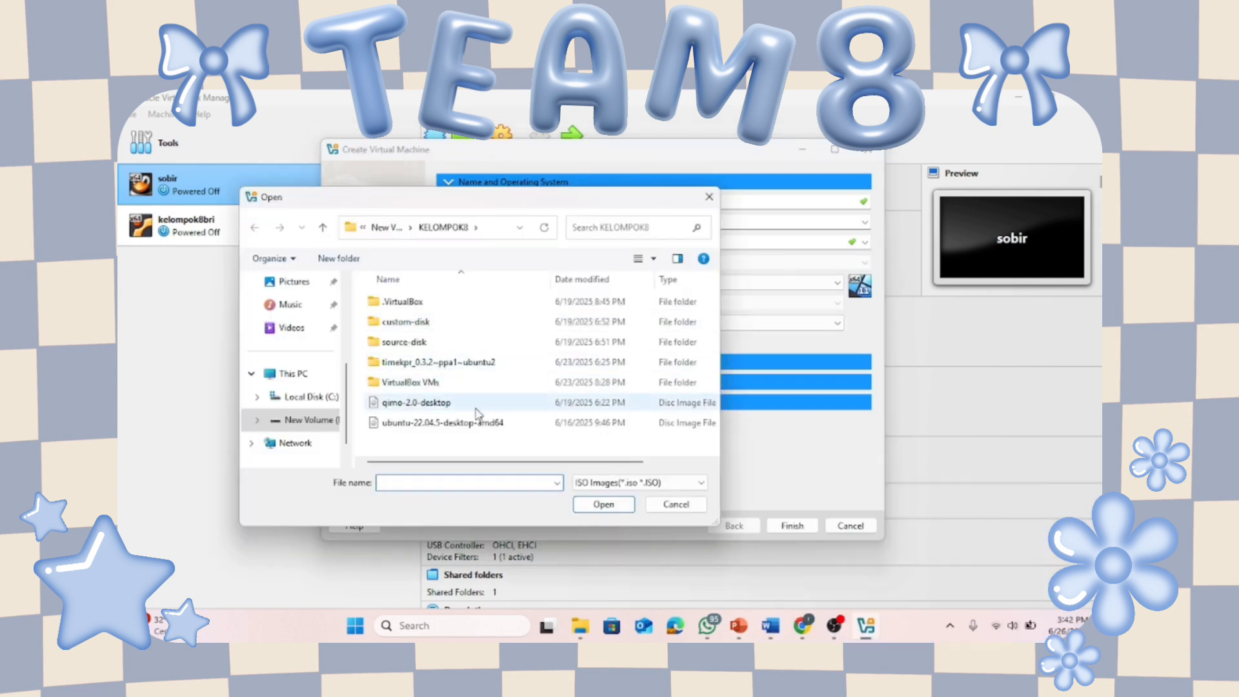
click(479, 426)
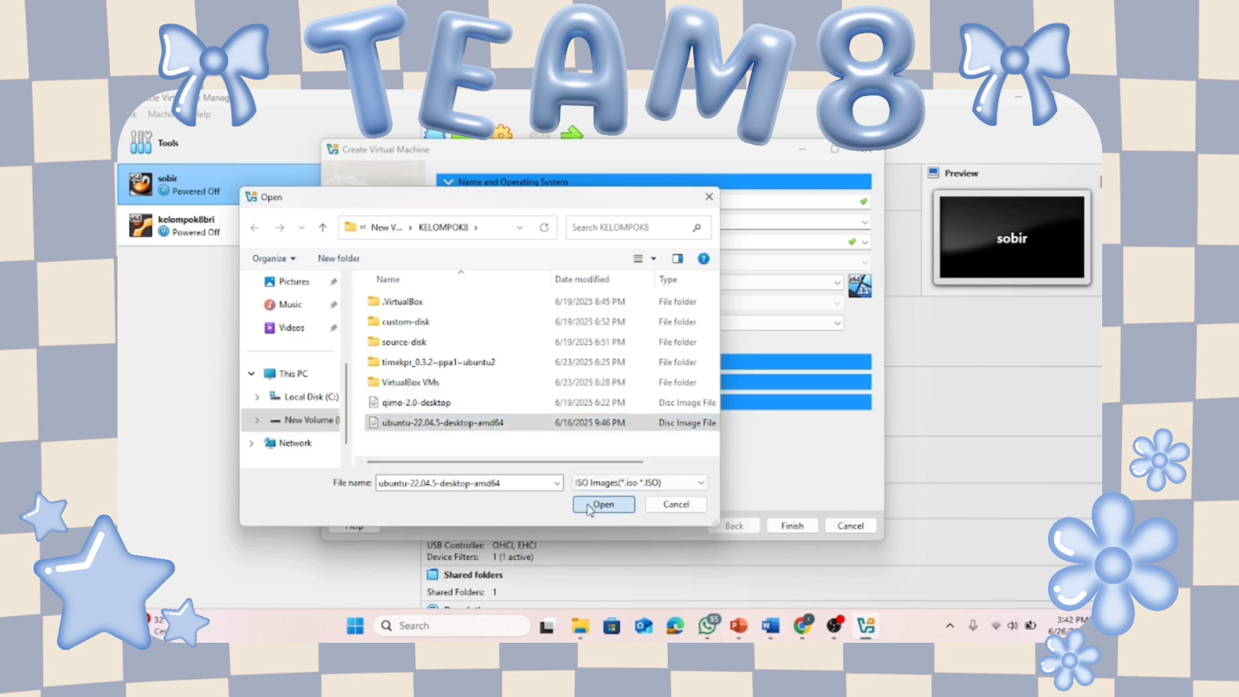
click(587, 504)
Replace the default unattended-install username with 'kelompo'.
click(711, 365)
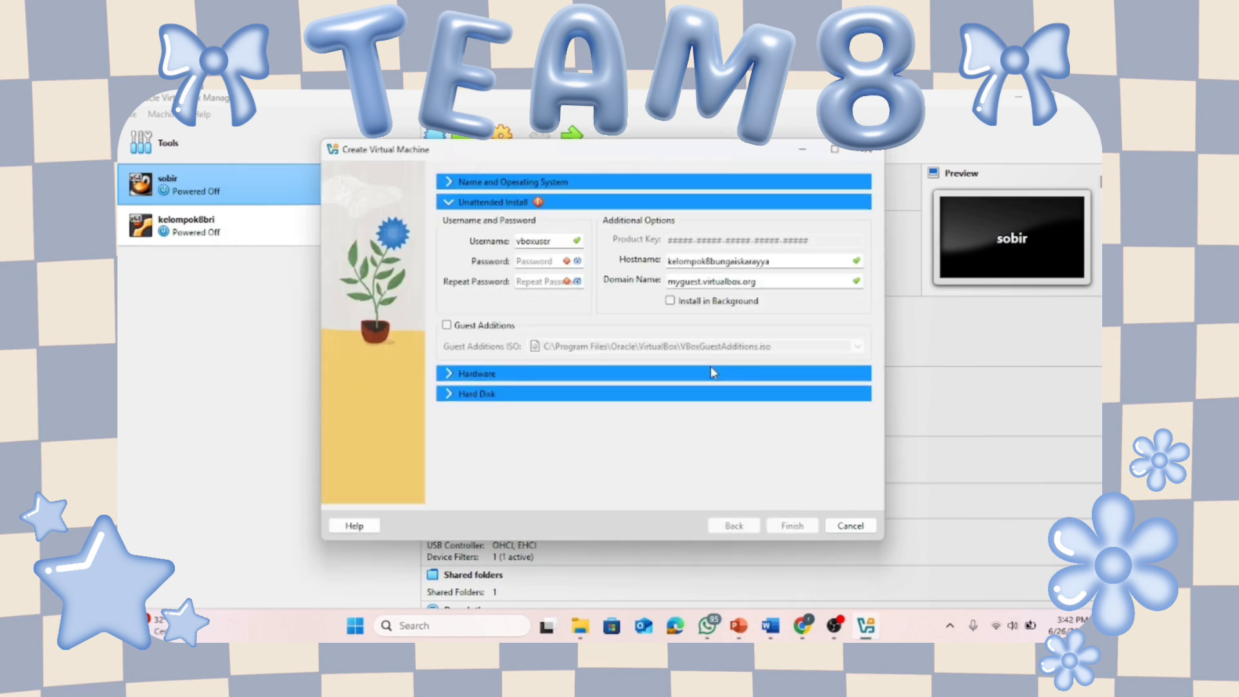
drag(567, 241, 514, 242)
text(kelompok)
Set base memory to 4096 MB and the virtual disk to 40.66 GB, then create the VM.
click(477, 373)
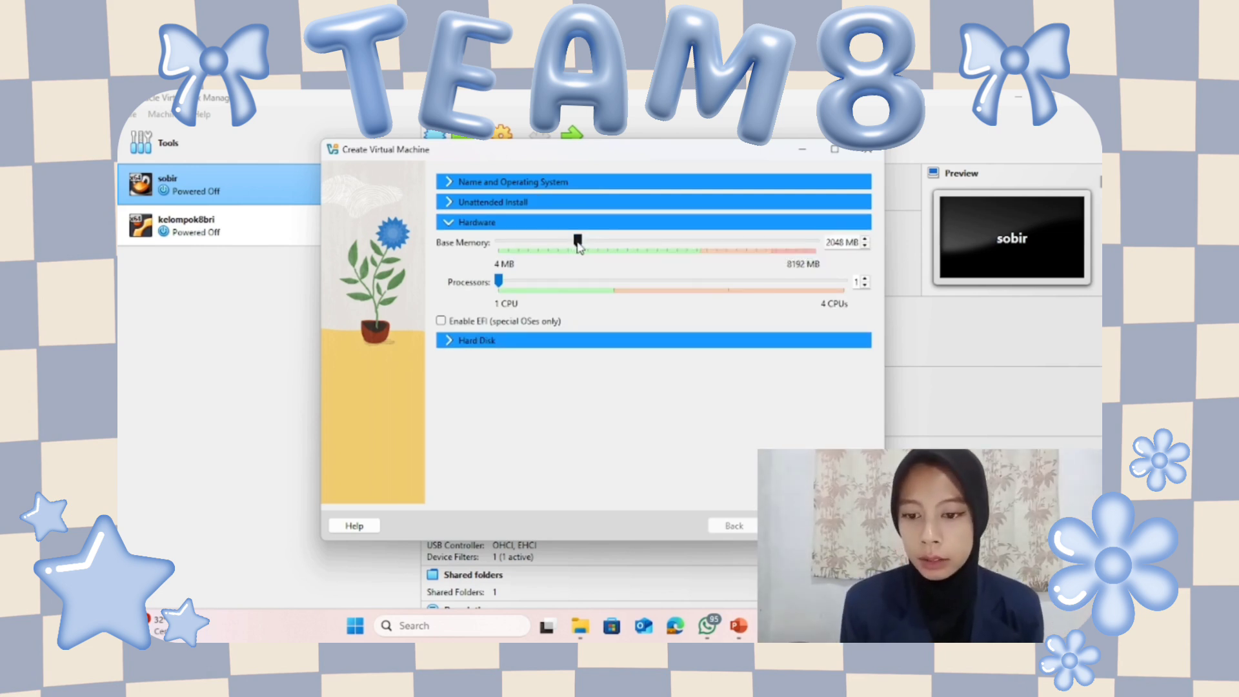
drag(577, 242, 658, 246)
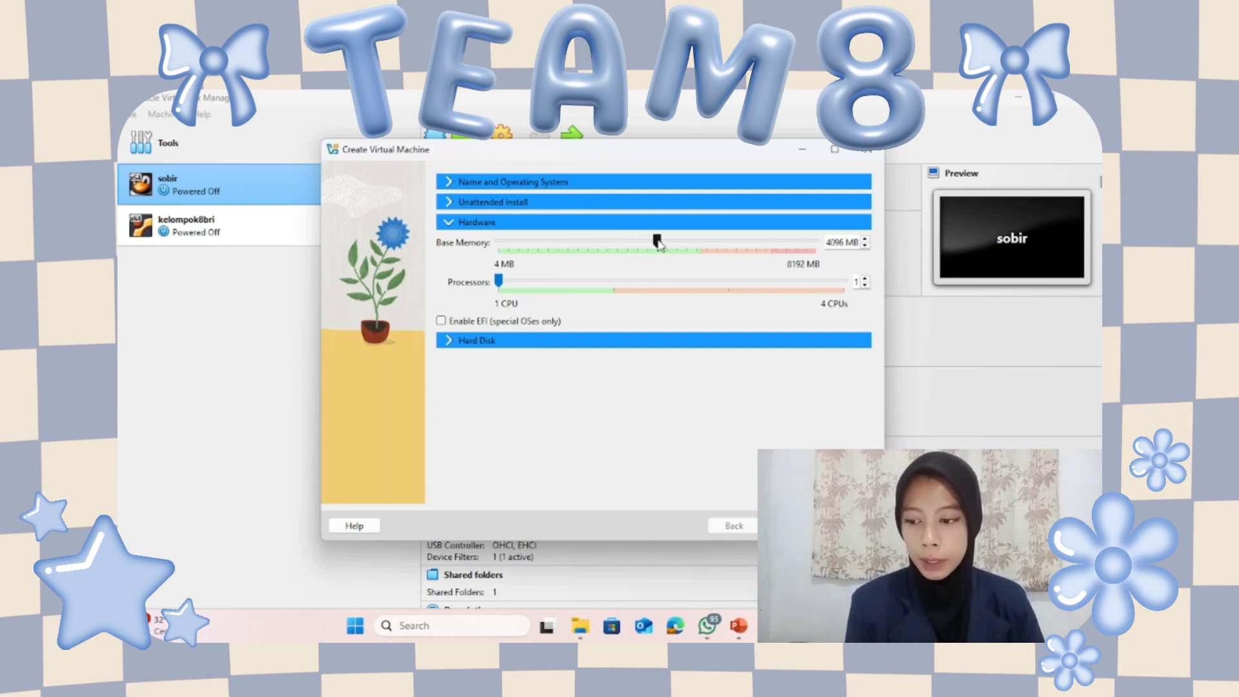
click(679, 342)
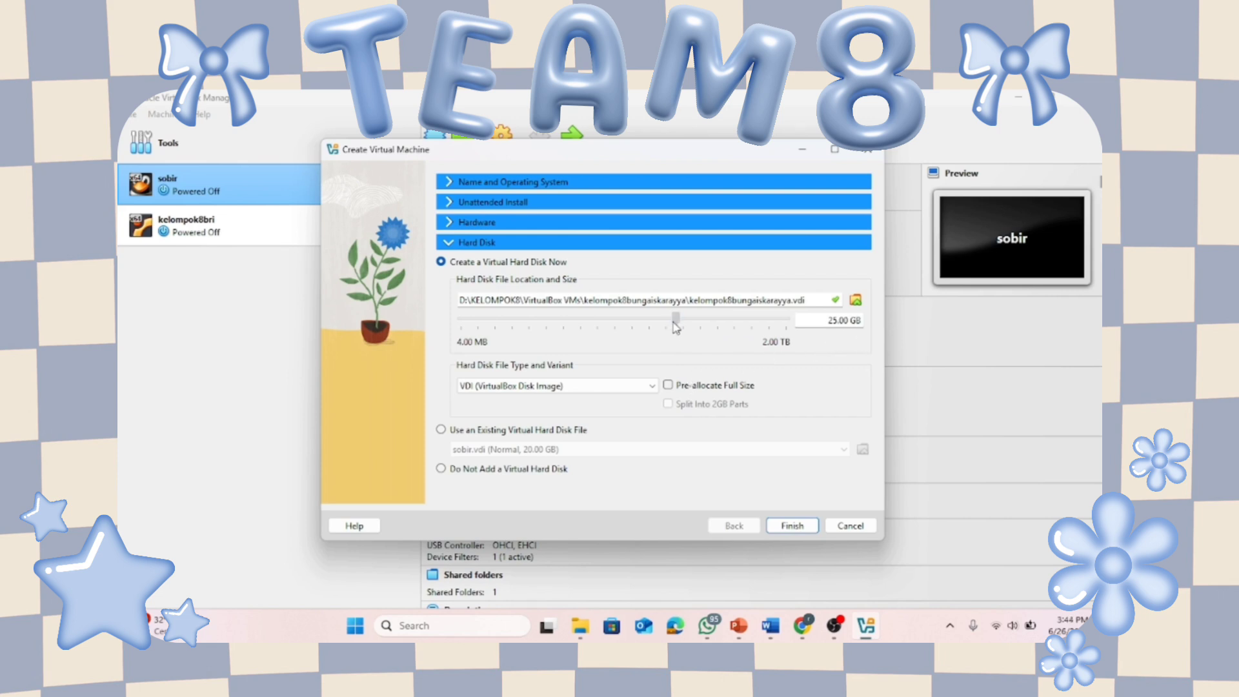
mouse_move(676, 328)
mouse_down()
mouse_move(700, 329)
mouse_move(688, 329)
mouse_up()
click(796, 526)
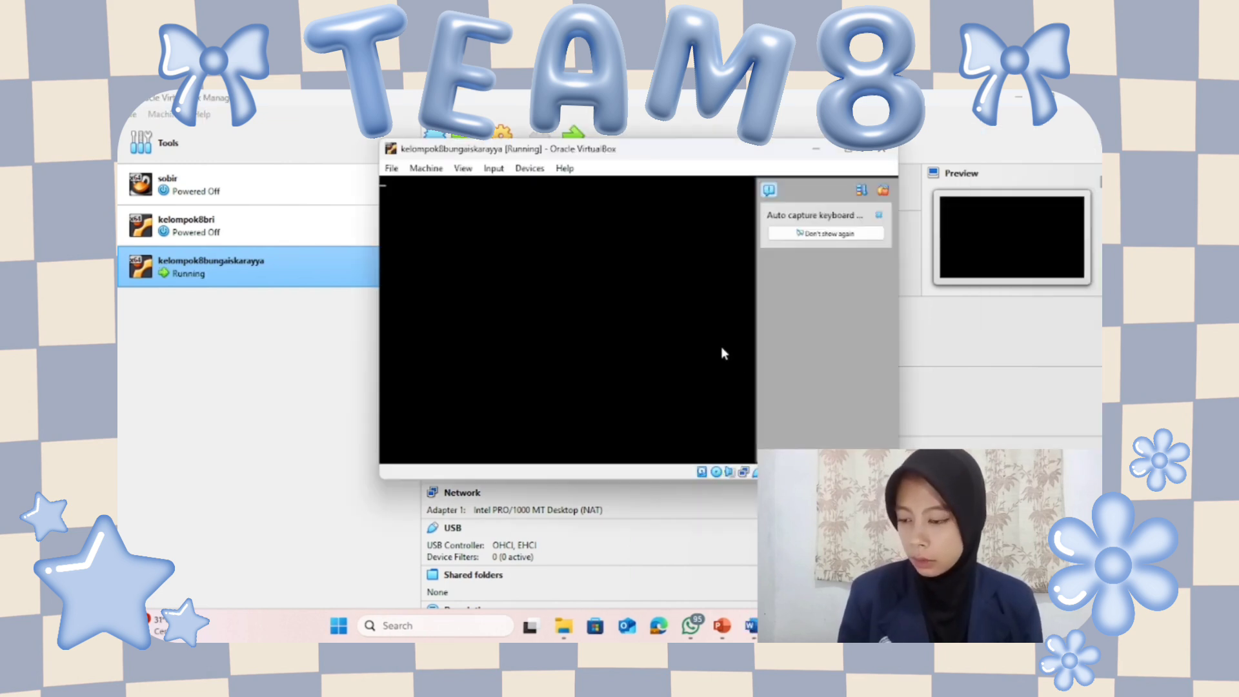
Maximize the running VM's window while the Ubuntu installer boots to its welcome page.
click(850, 152)
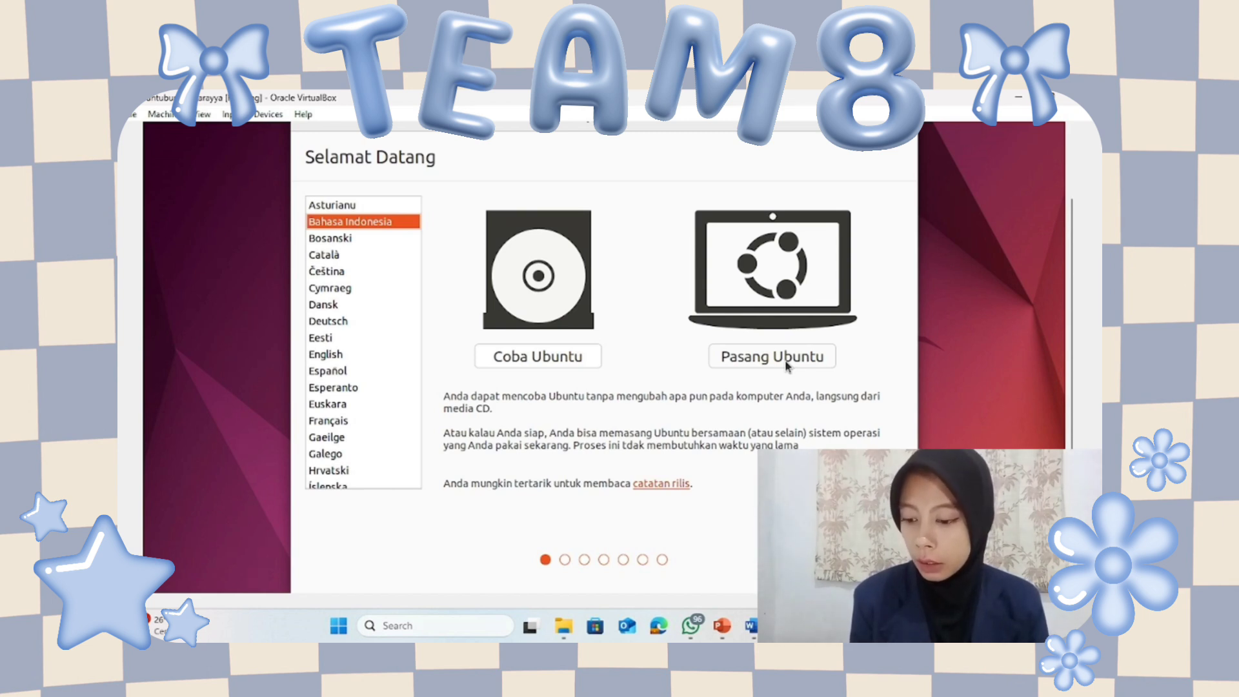
Choose Pasang Ubuntu, keep English (US) keyboard and normal installation, erase the disk and confirm.
click(786, 362)
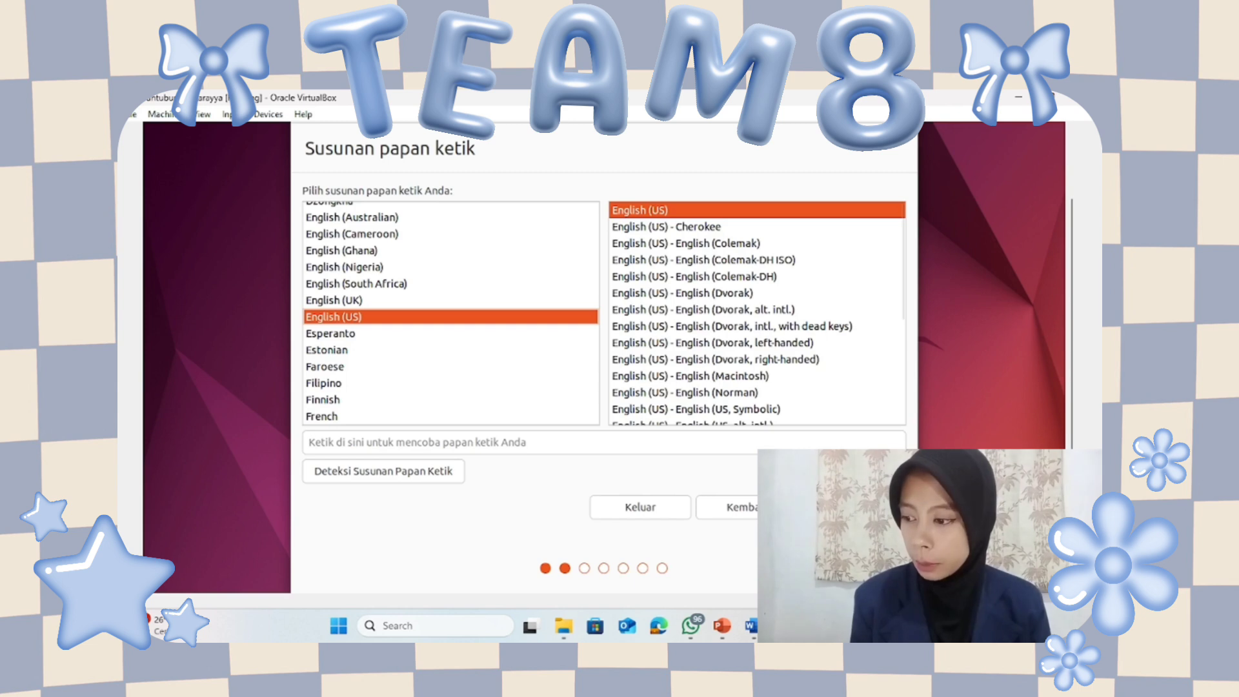
click(853, 507)
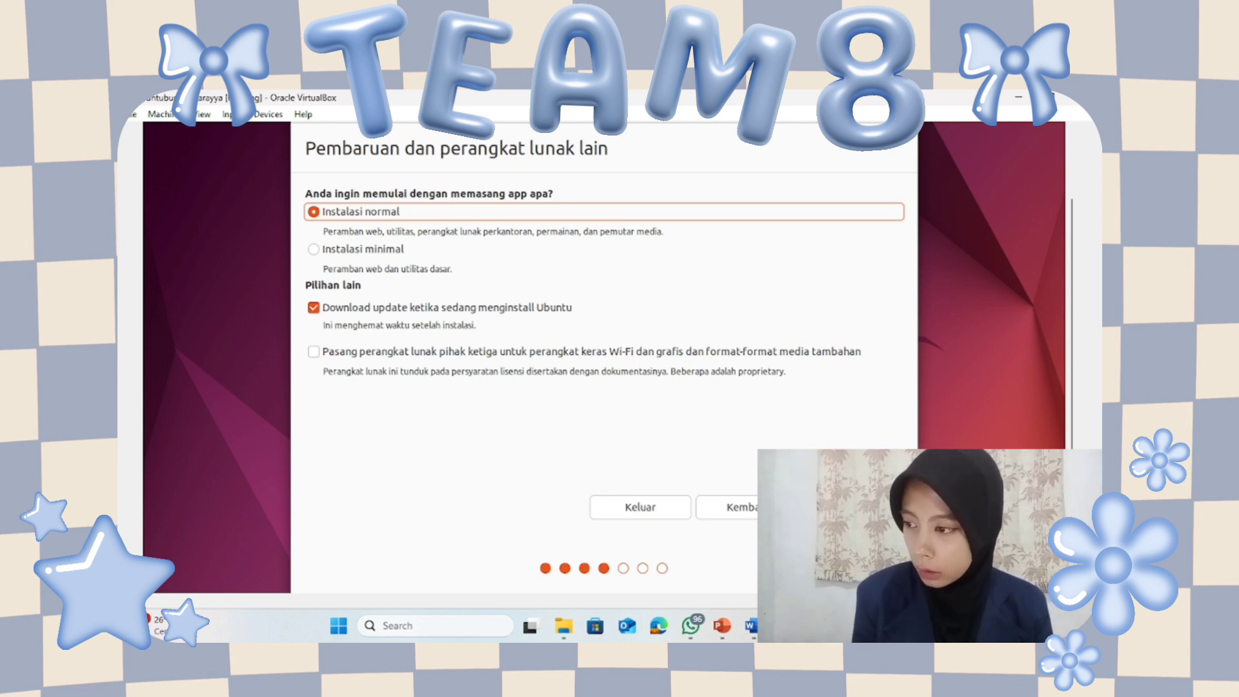
click(852, 507)
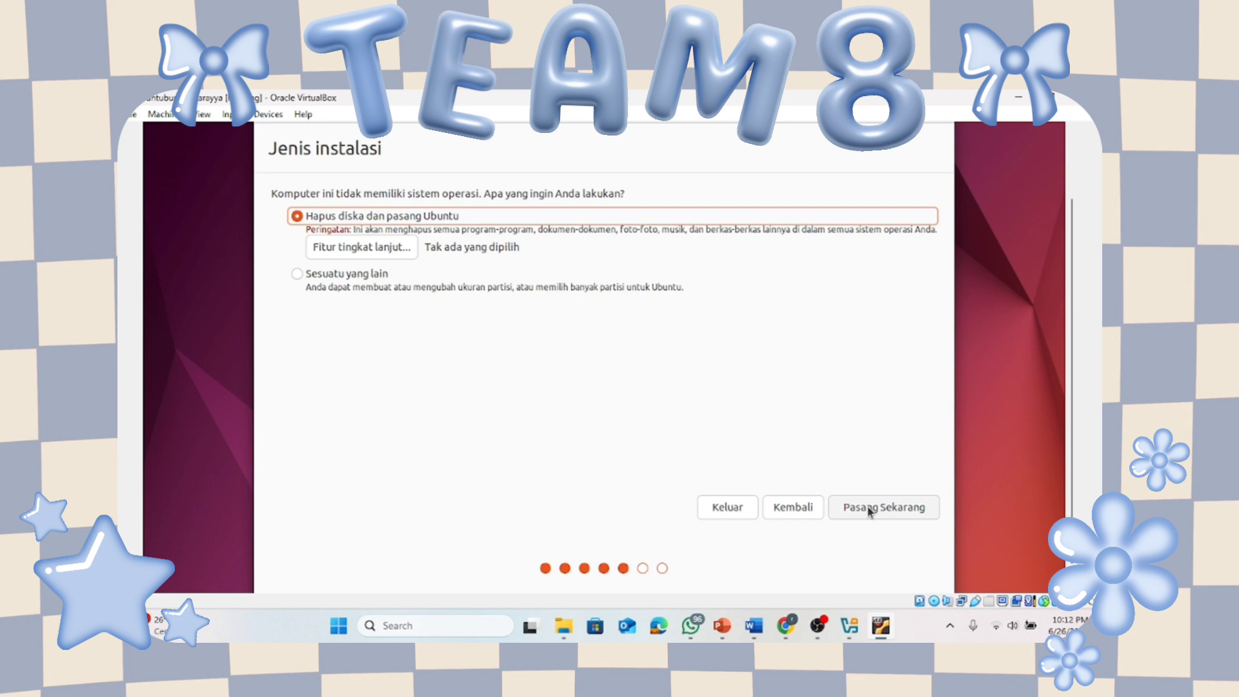
click(870, 508)
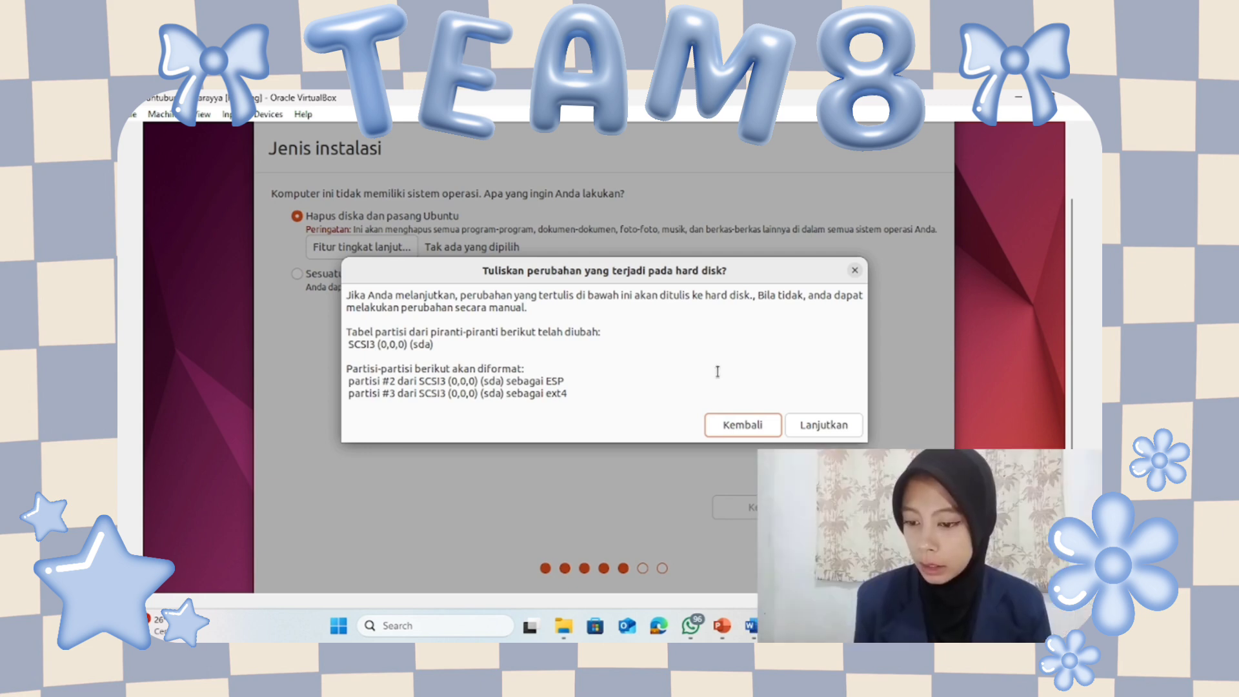
click(824, 426)
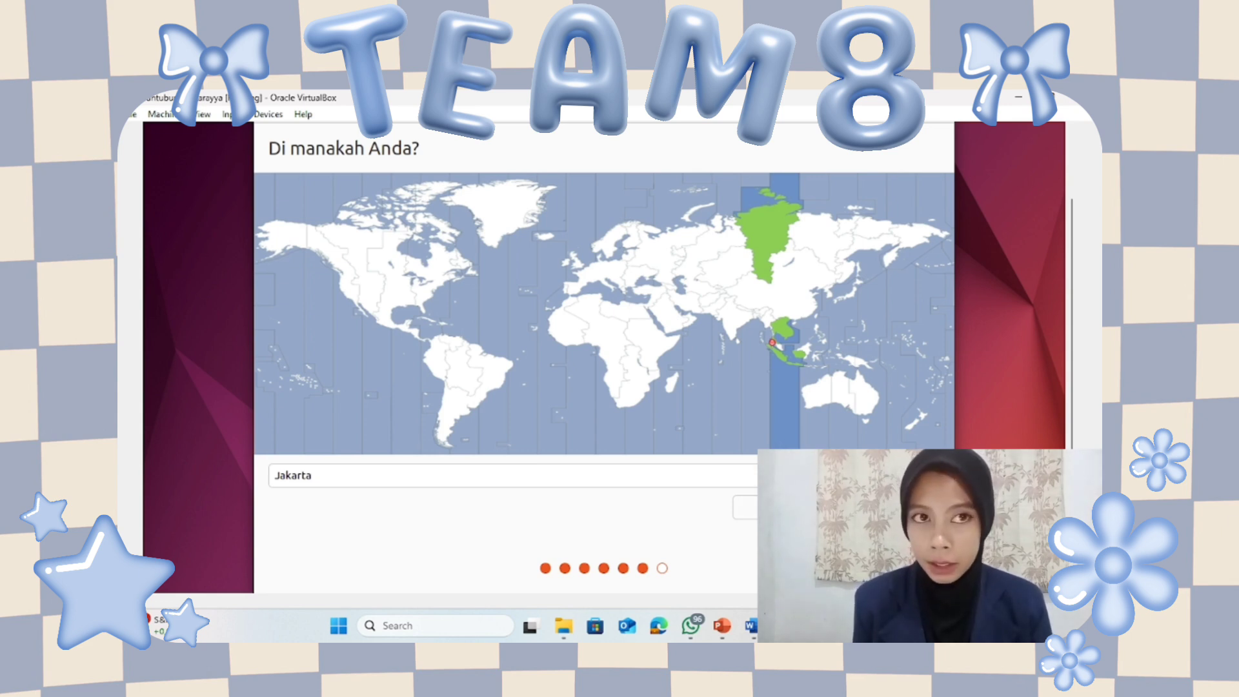
Accept the Jakarta timezone and let the Ubuntu installation run to completion.
click(889, 507)
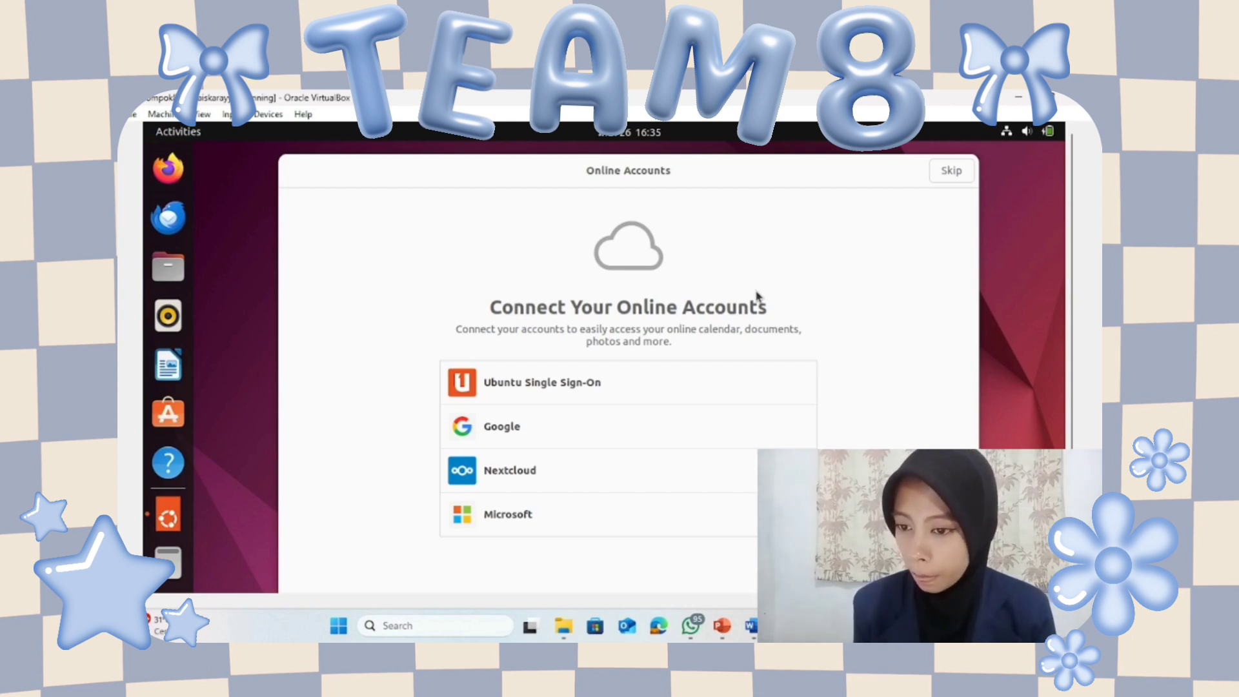
Skip through the Ubuntu welcome wizard pages and dismiss the upgrade prompt.
click(942, 173)
click(943, 174)
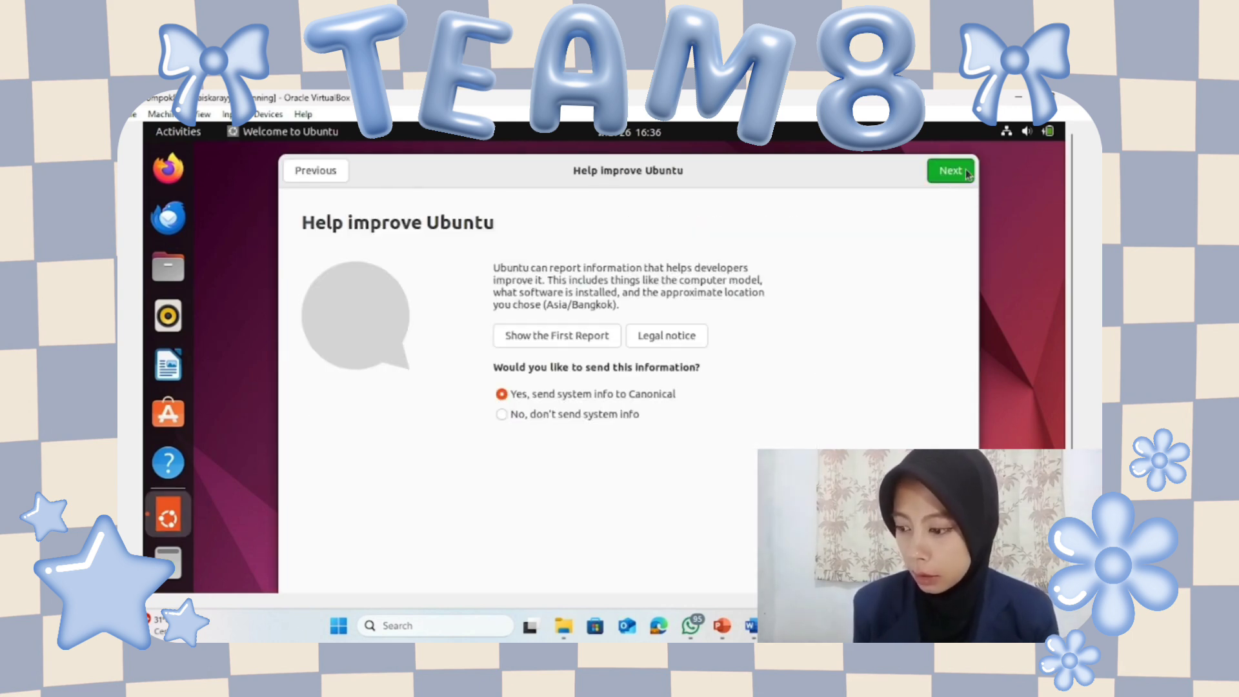
click(967, 174)
click(673, 459)
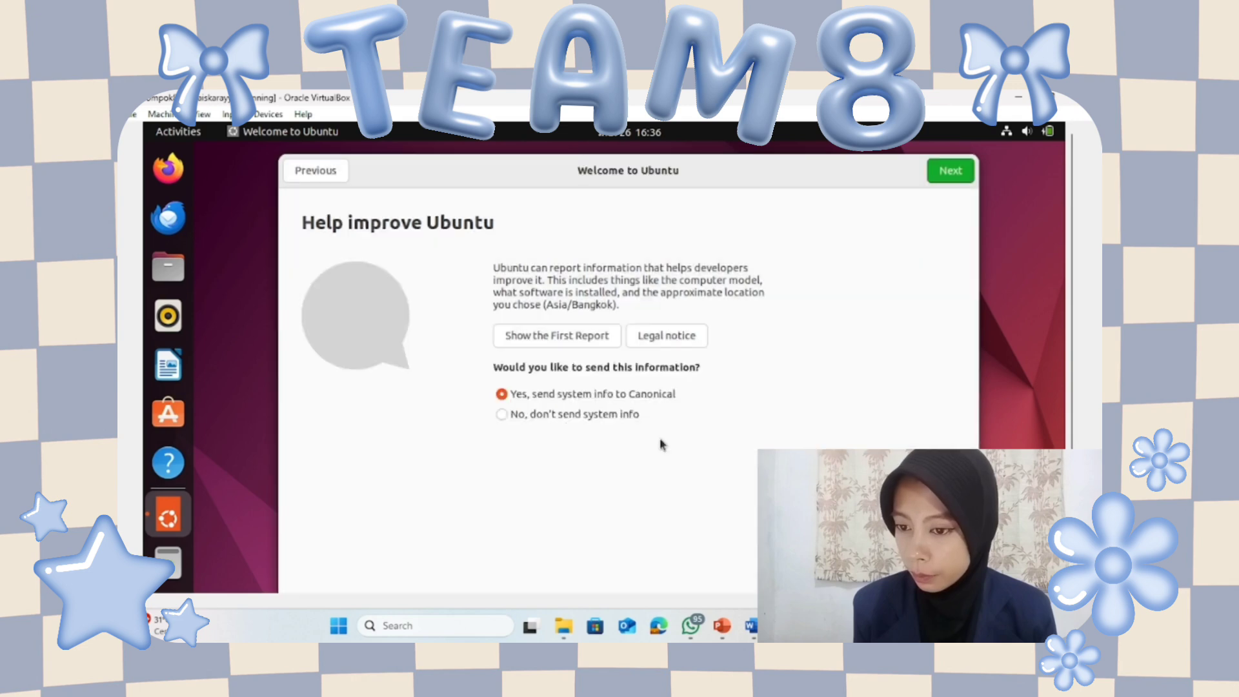
click(968, 173)
click(961, 171)
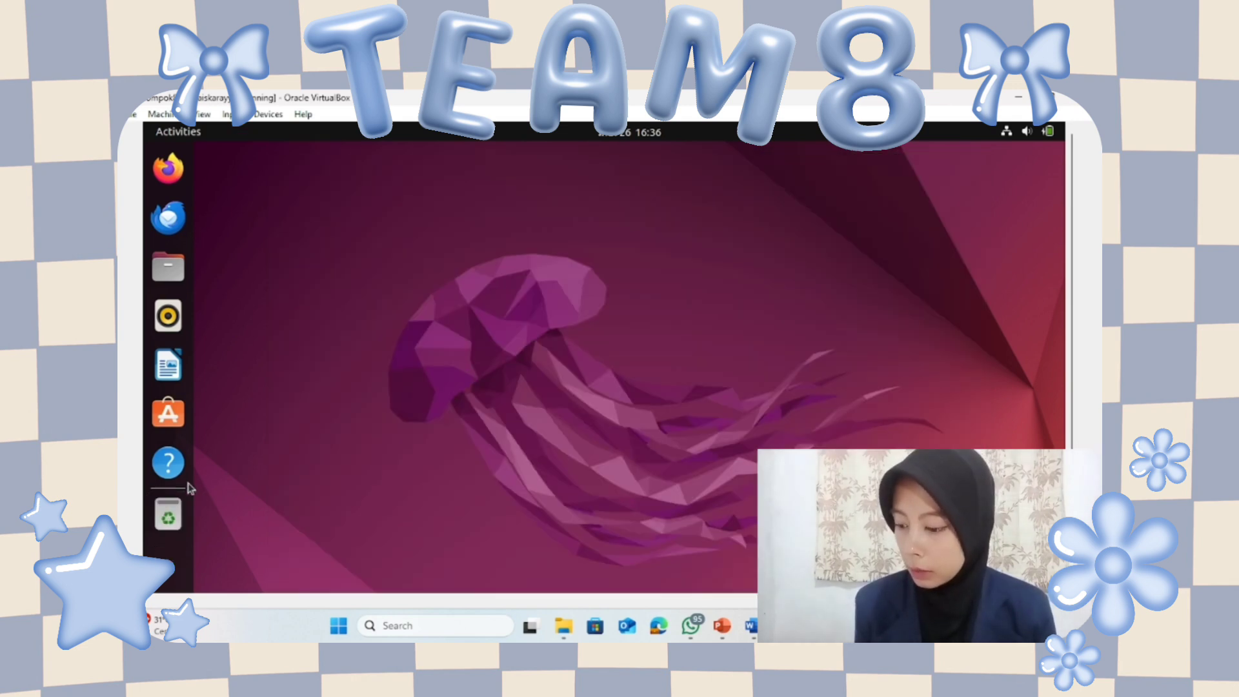
click(543, 230)
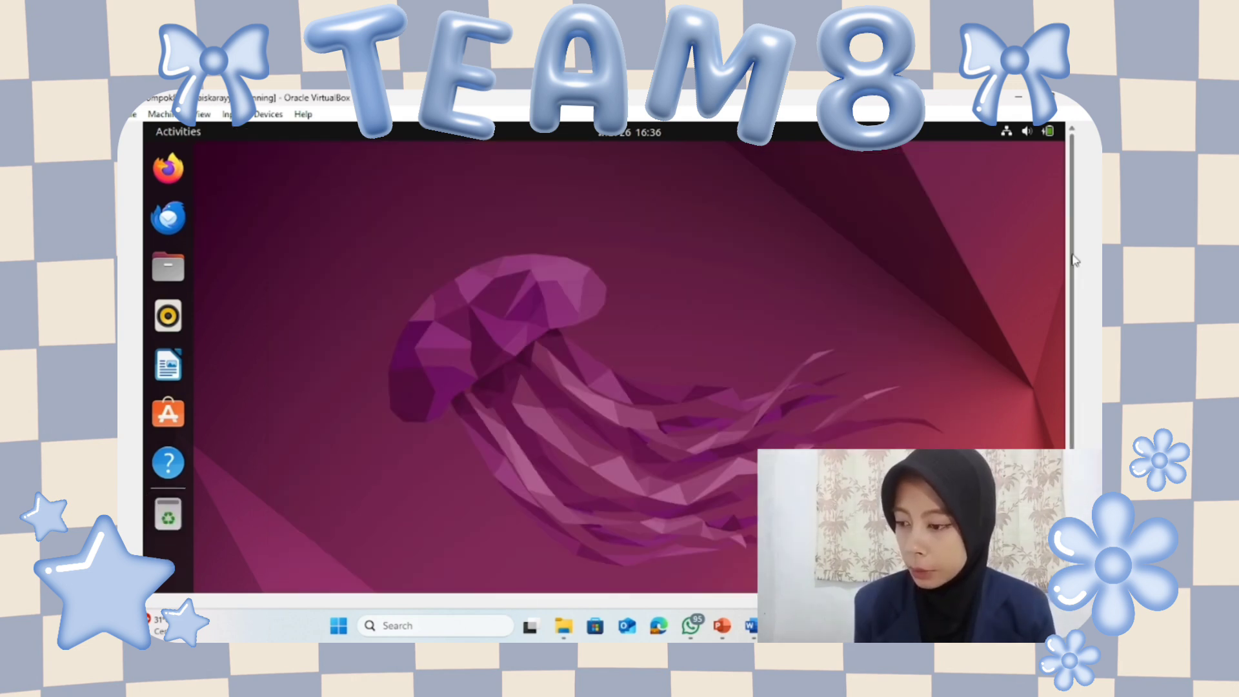
Launch Terminal from the applications grid.
drag(1073, 262, 1074, 352)
click(184, 552)
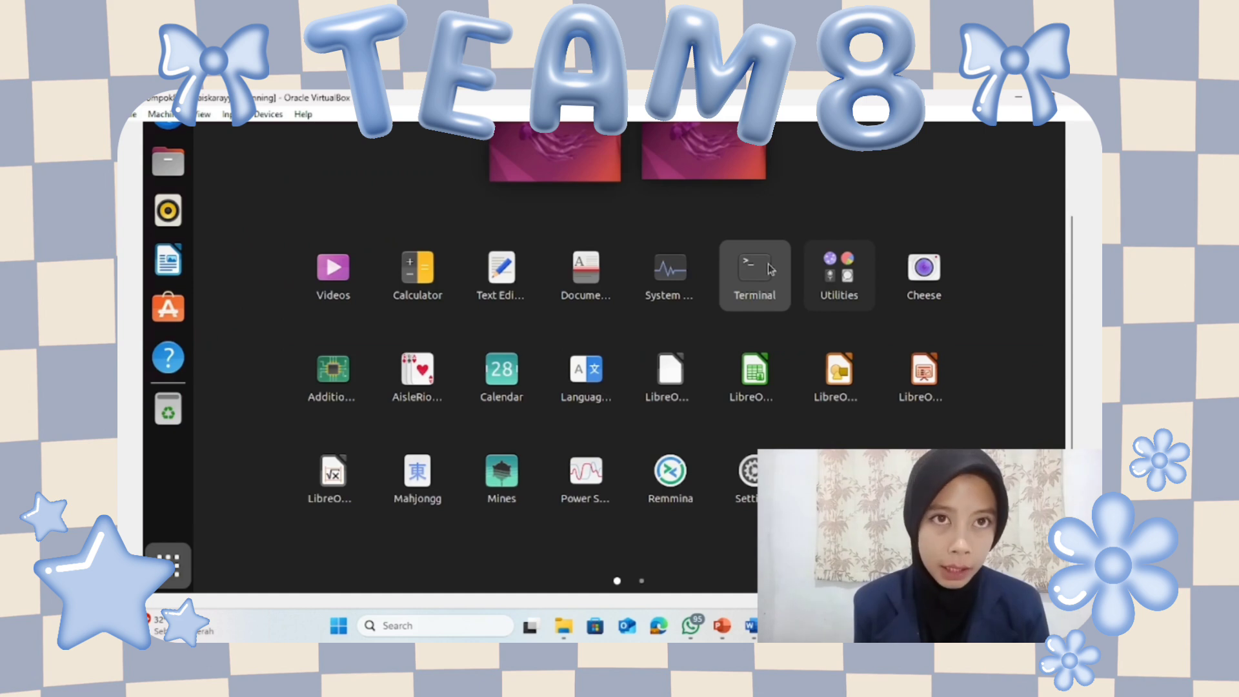
click(755, 271)
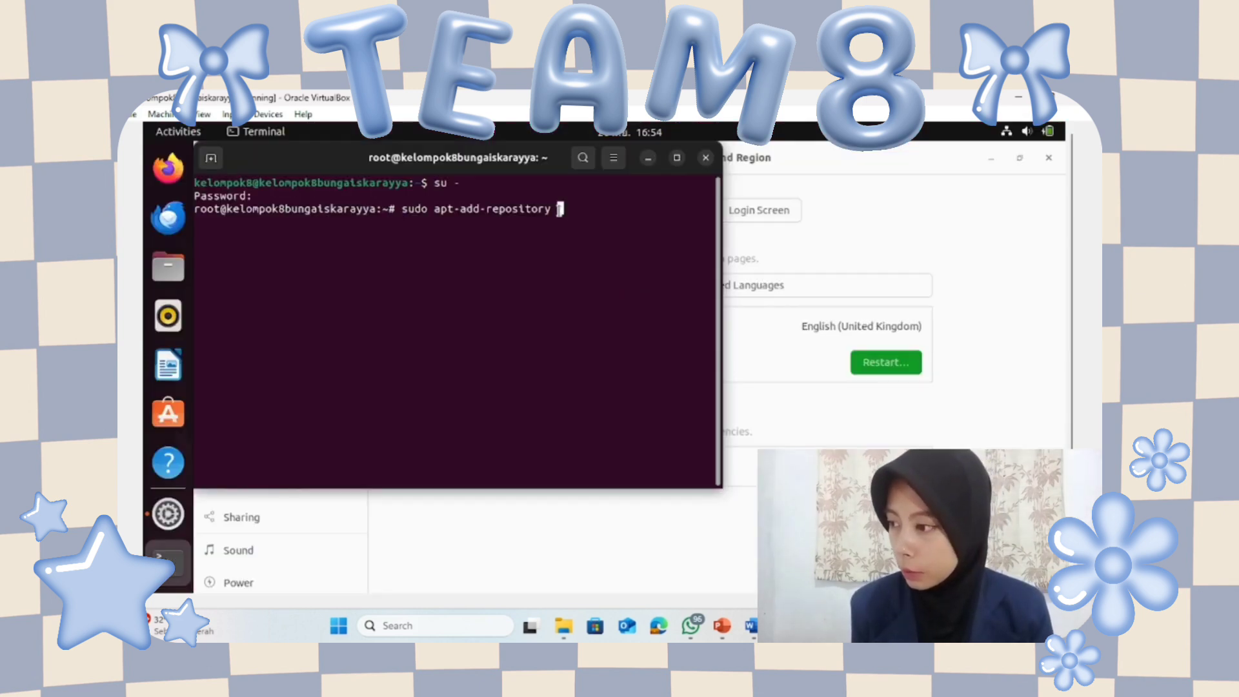
Add the ppa:cubic-wizard/release repository with apt-add-repository.
text(ppa)
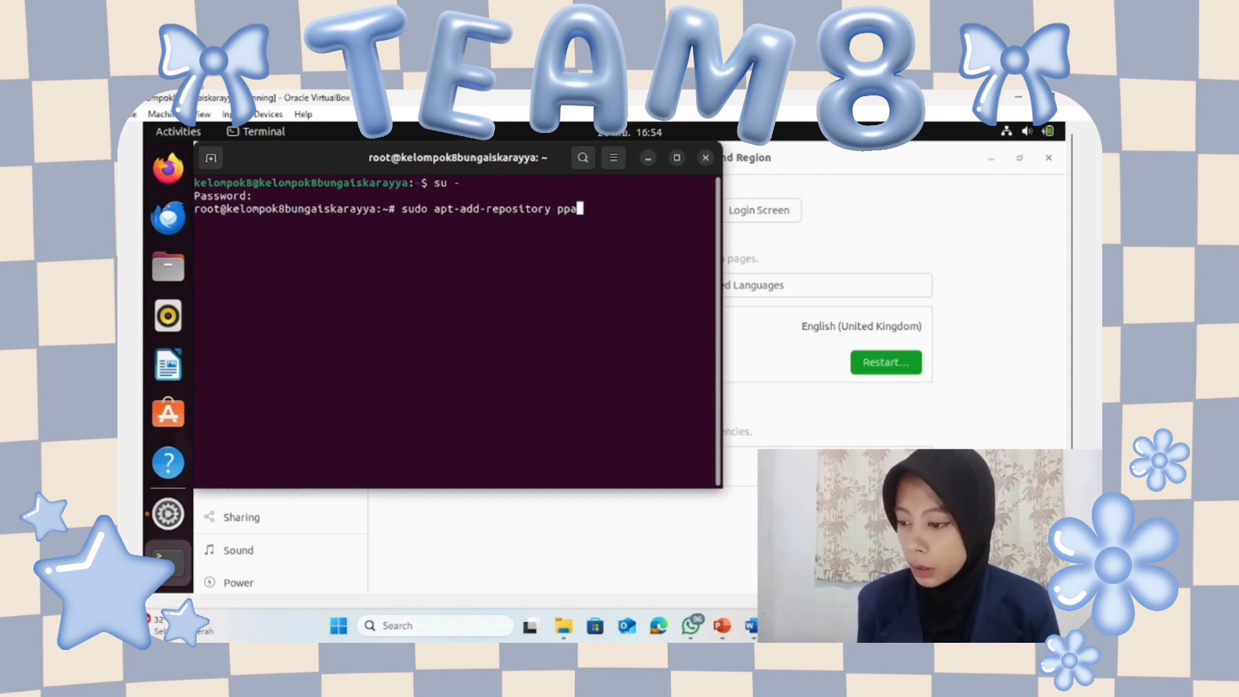
text(:cubis)
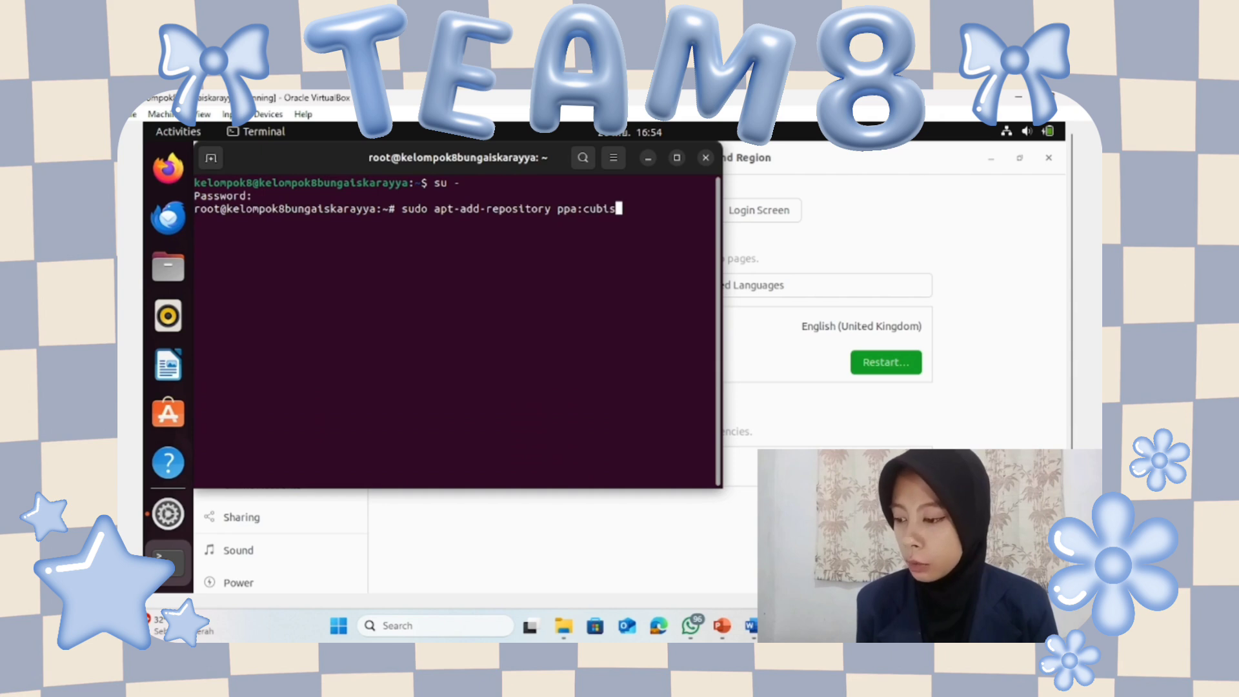
key(BackSpace)
text(c-weiz)
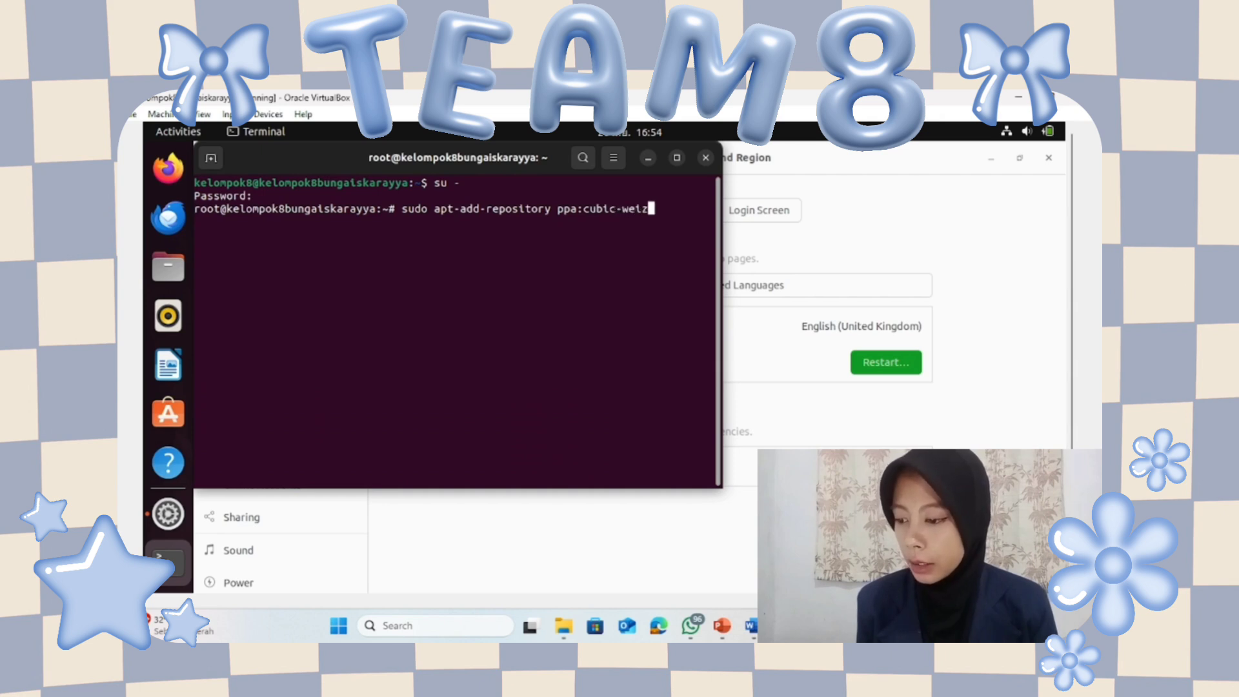
text(ars/re)
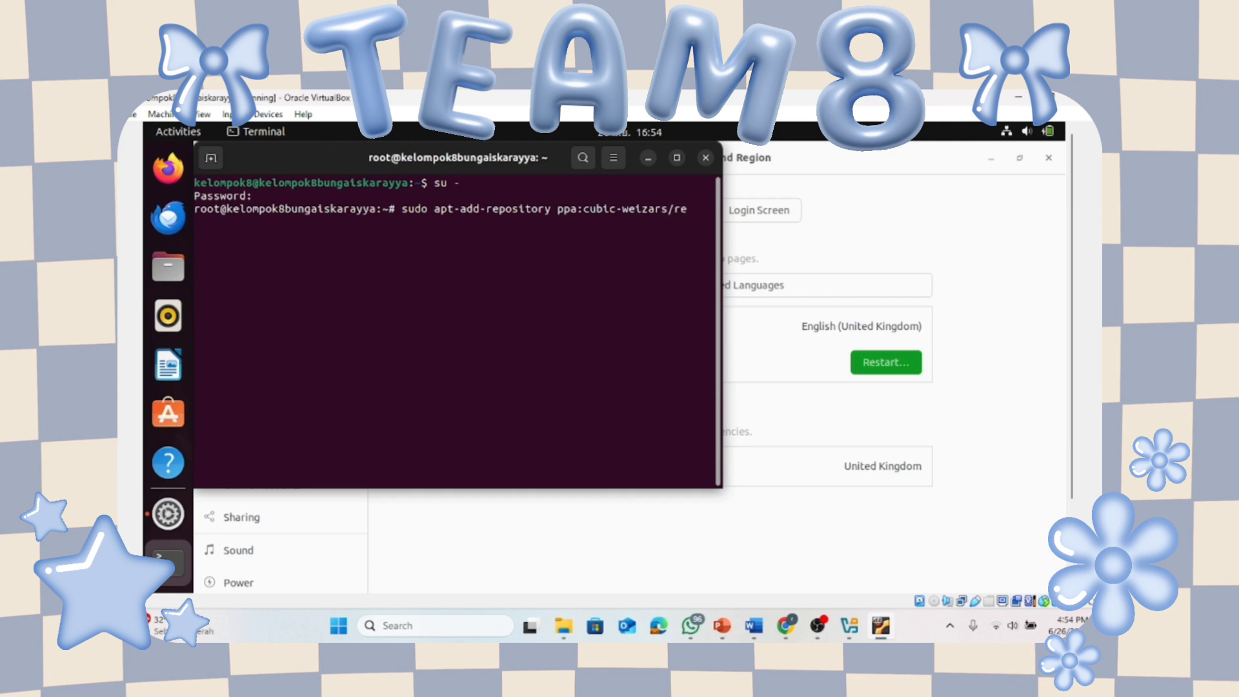
key(BackSpace)
key(BackSpace)
key(BackSpace)
key(BackSpace)
key(BackSpace)
key(BackSpace)
key(BackSpace)
key(BackSpace)
key(BackSpace)
text(izard/release)
key(Return)
key(Return)
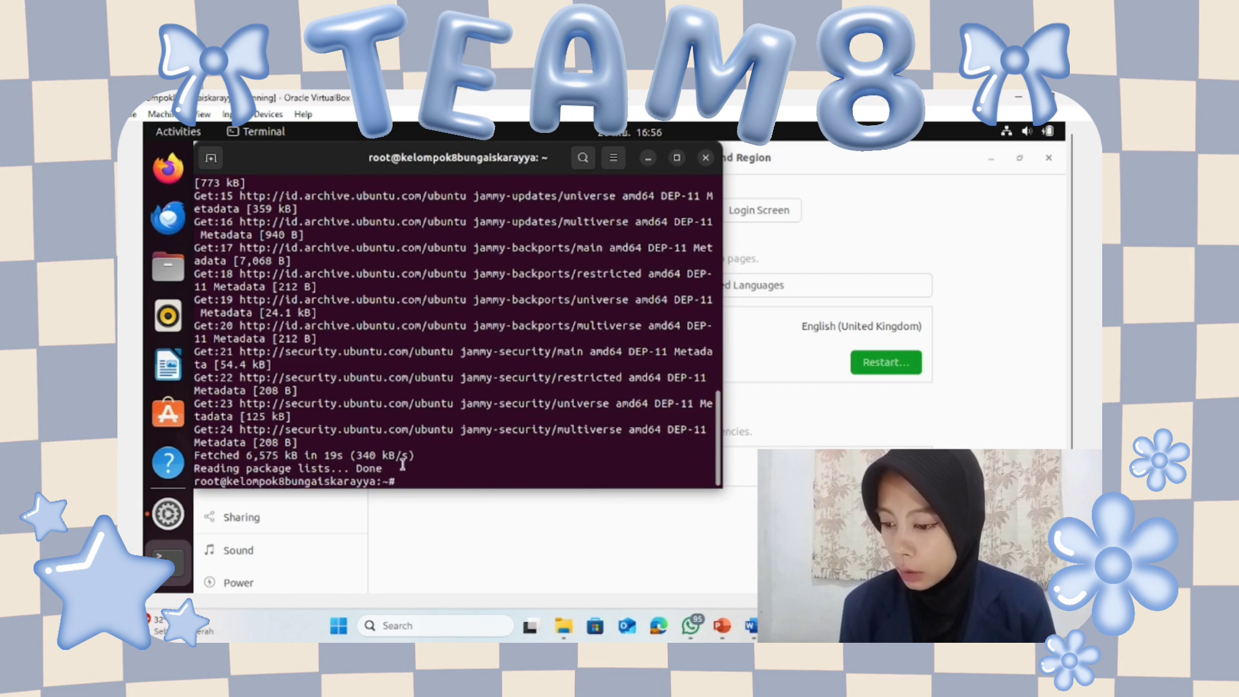
Import signing key 6494C6D6997C215E from keyserver.ubuntu.com using sudo apt-key adv.
text(sudo ap)
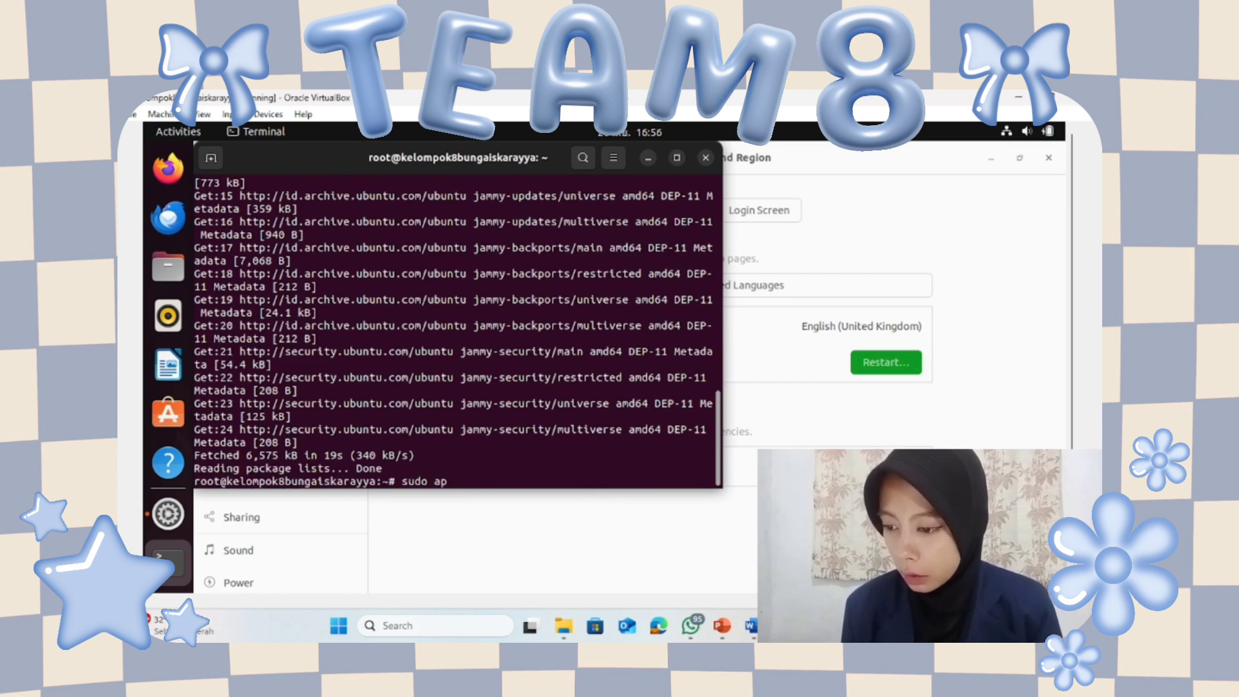
text(t-key)
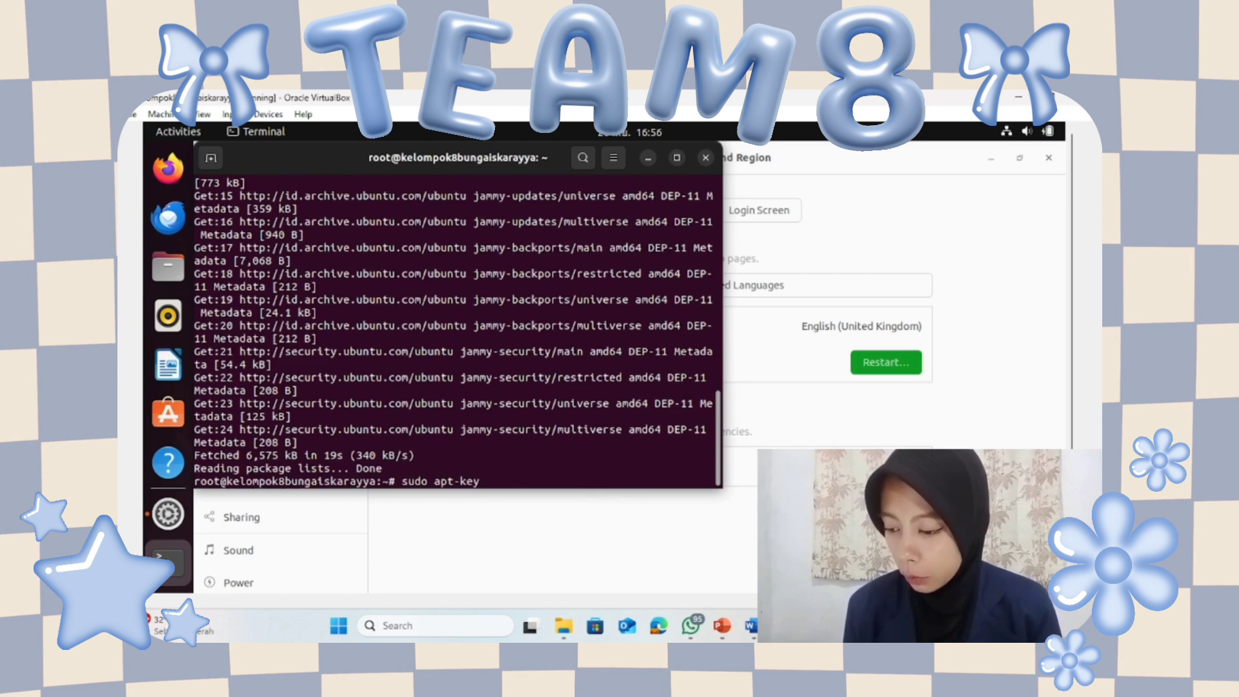
text( adv -)
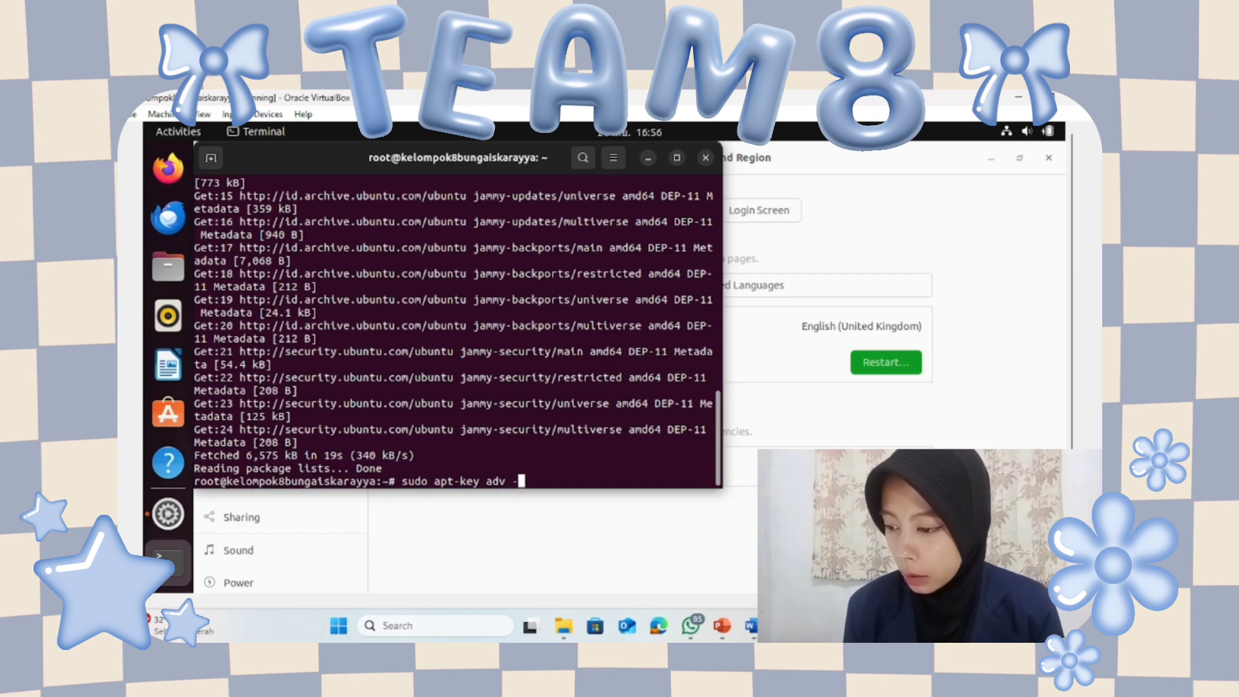
text(-keyserv)
text(keyserver)
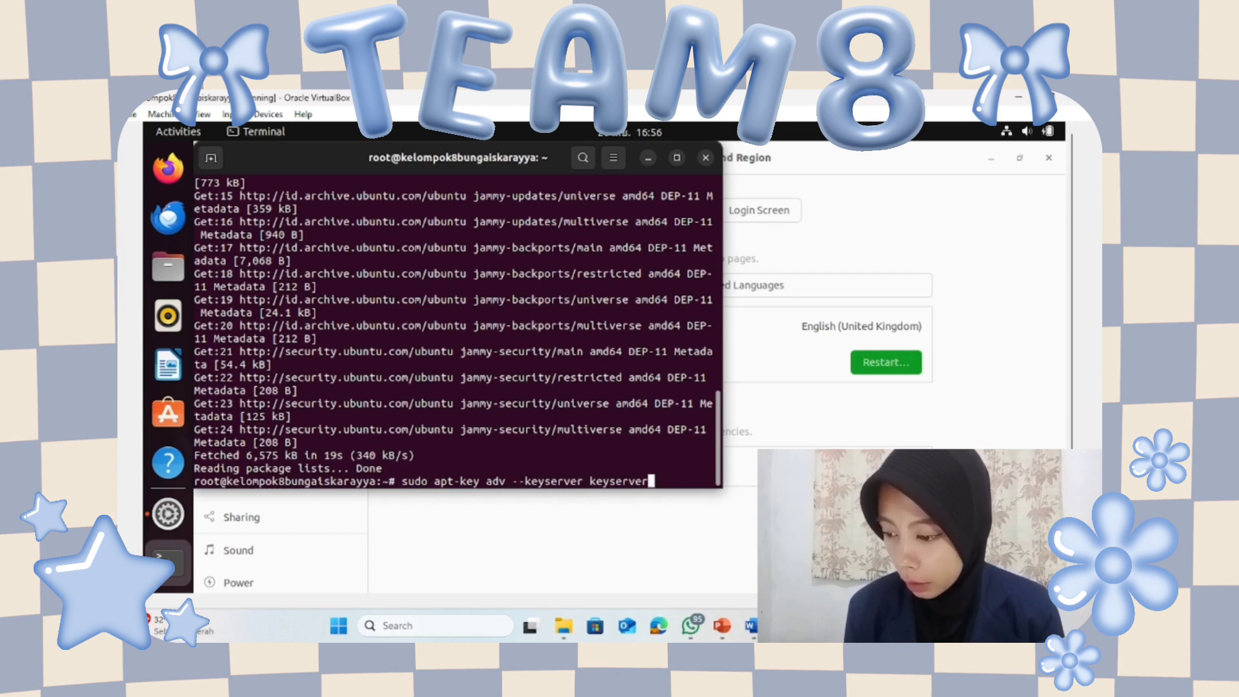
text(.ubuntu)
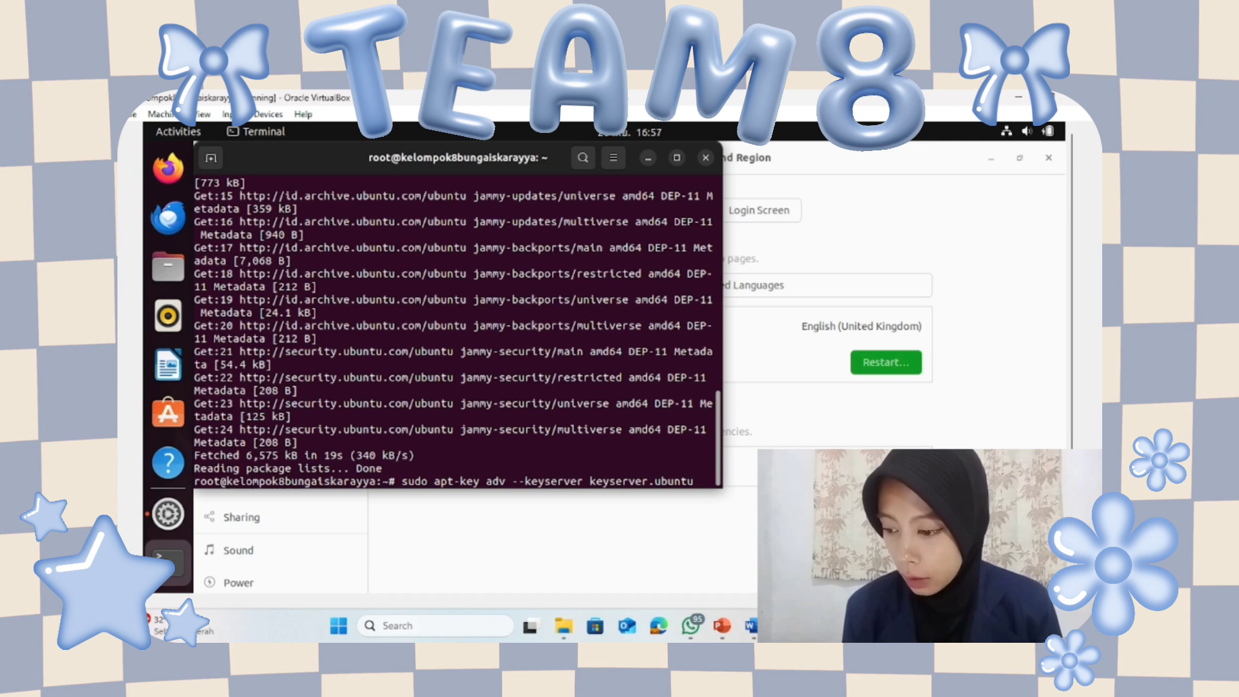
text(.com )
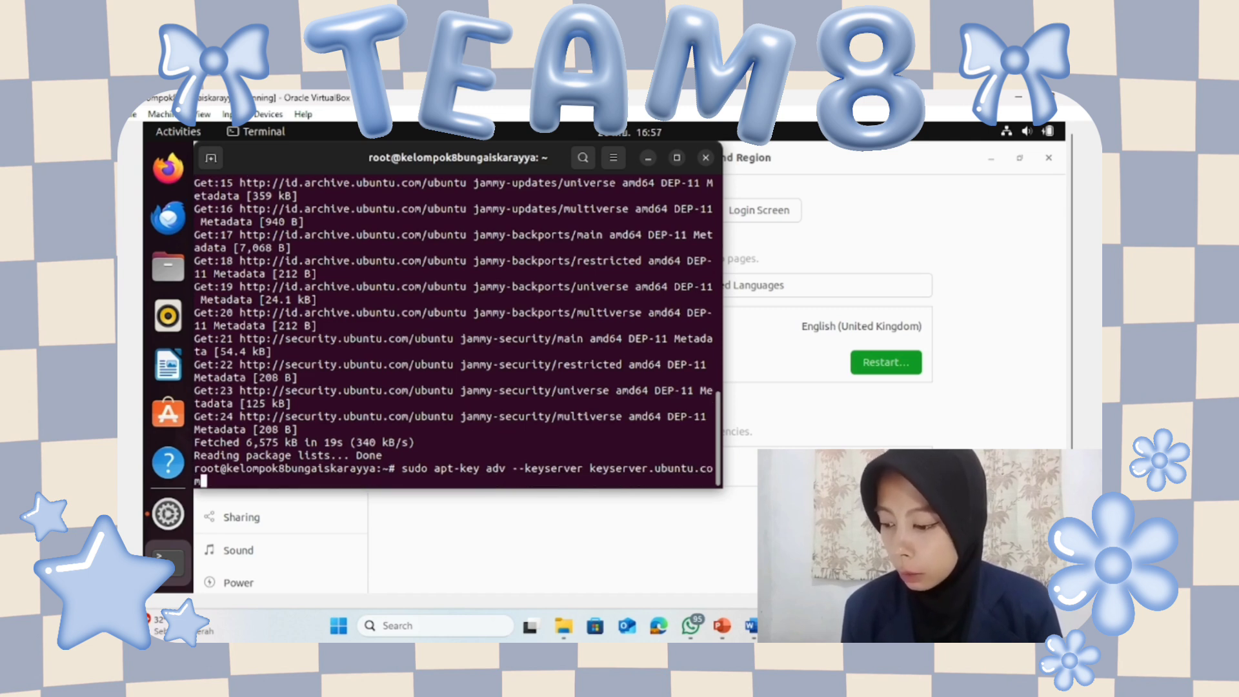
text(--recv)
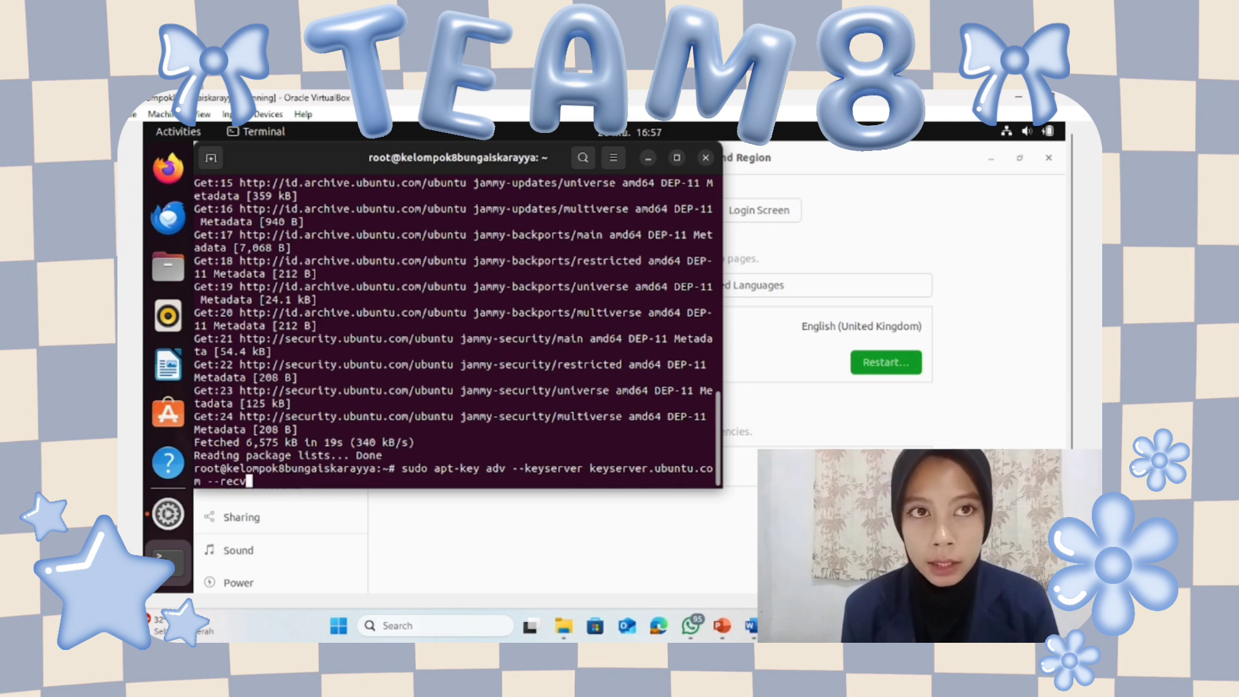
text(-keys)
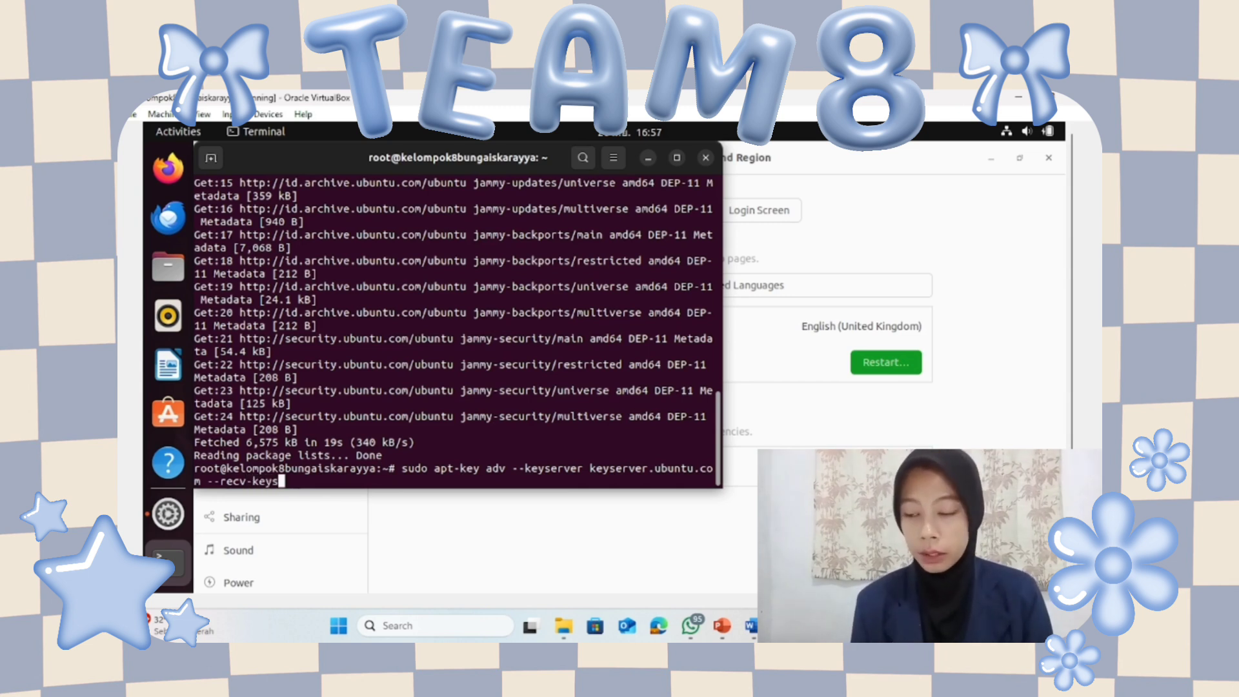
text( 6469)
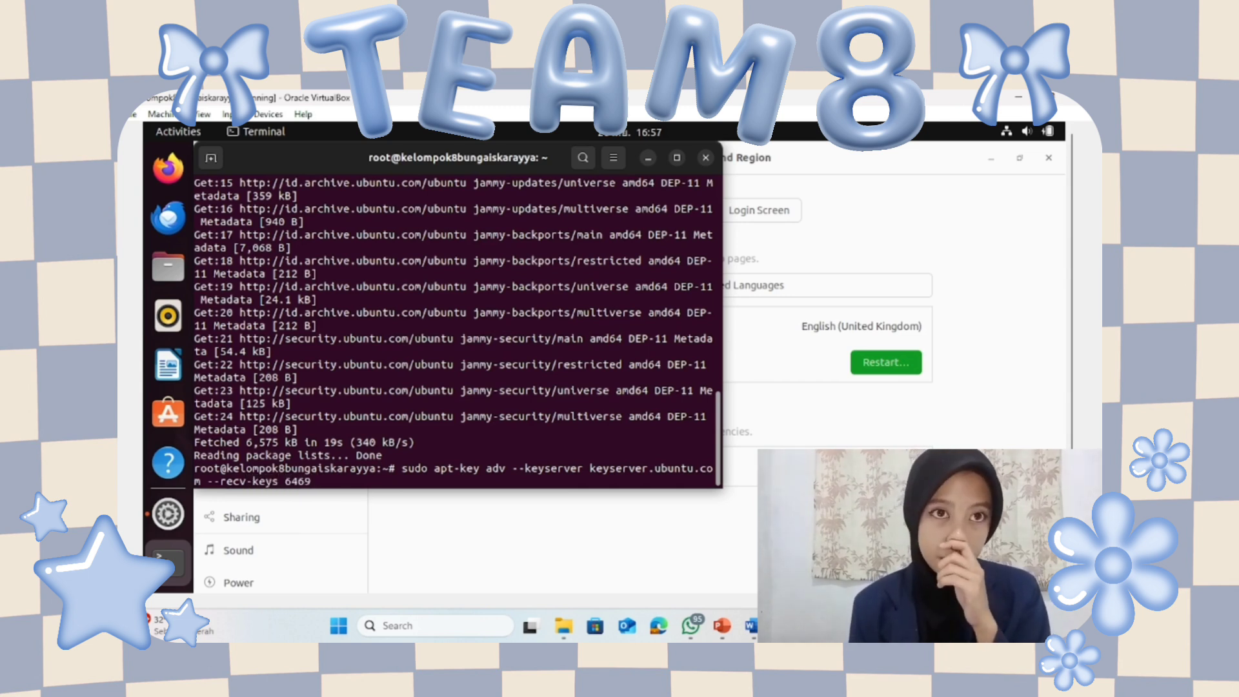
key(BackSpace)
text(94C)
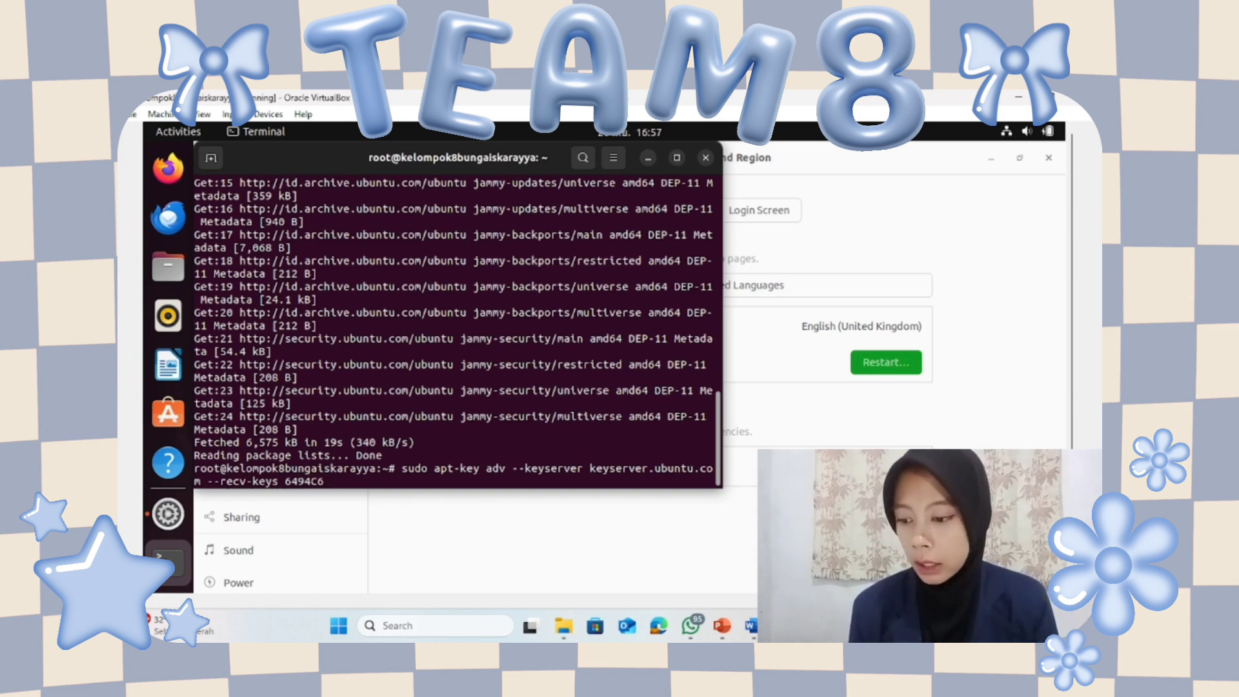
text(6D6)
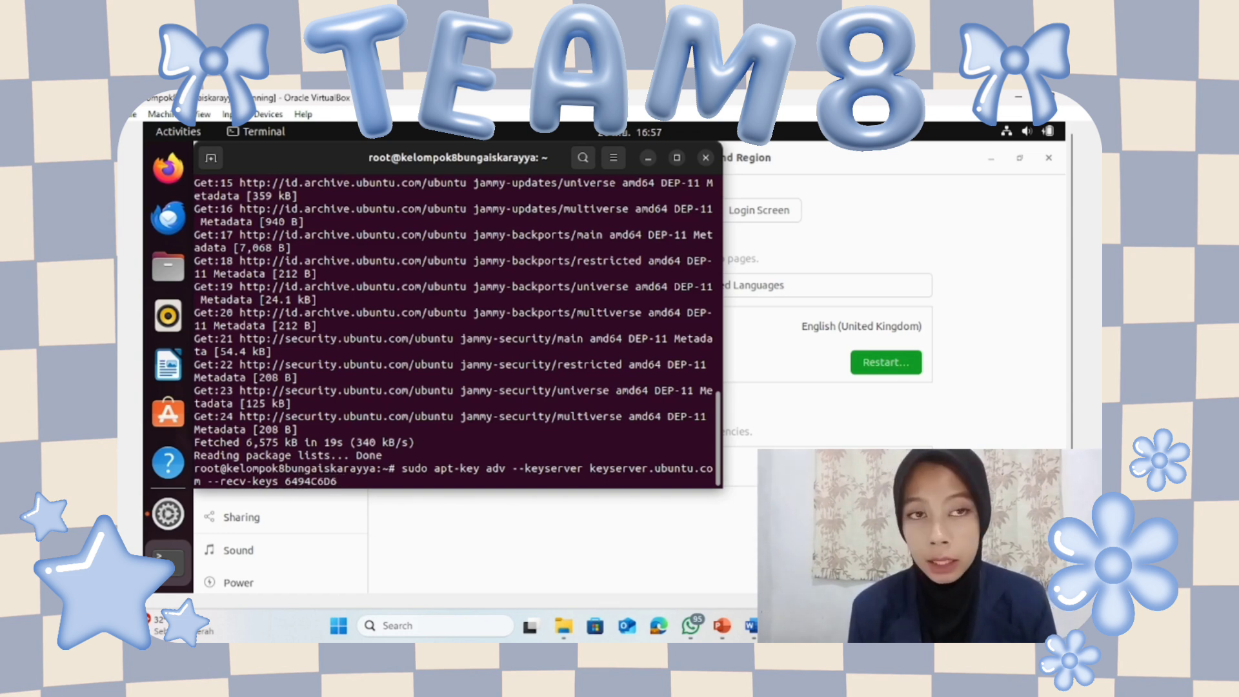
text(997C)
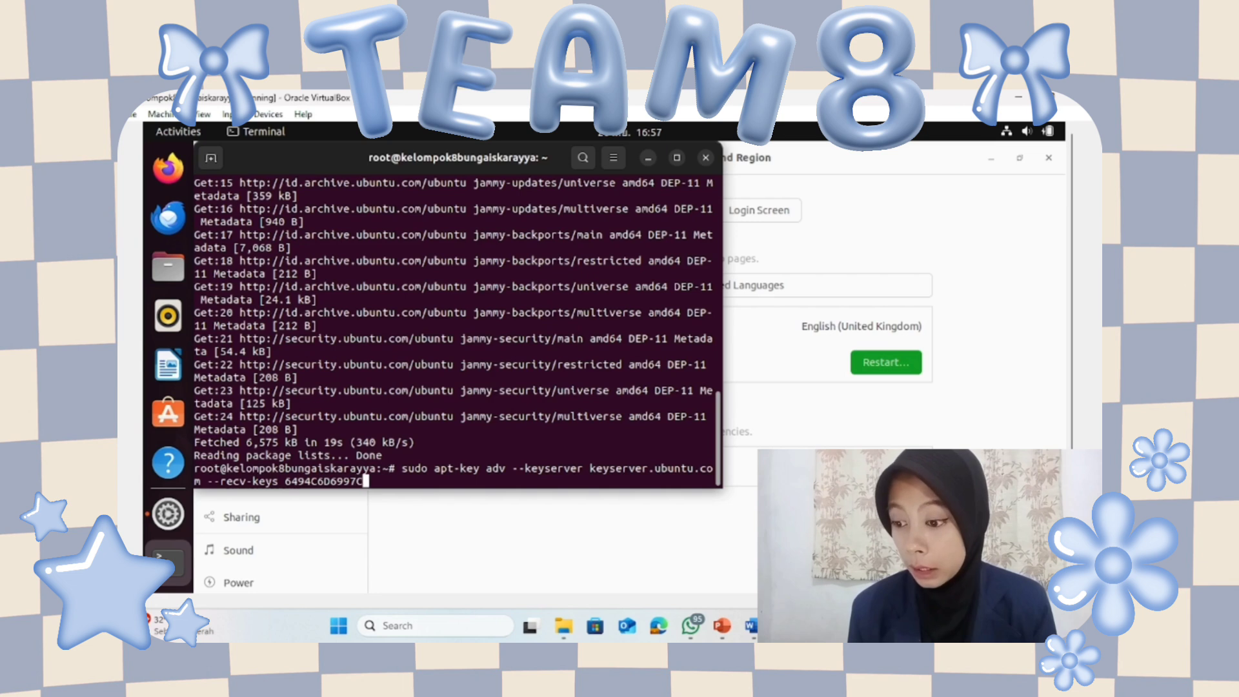
text(215E)
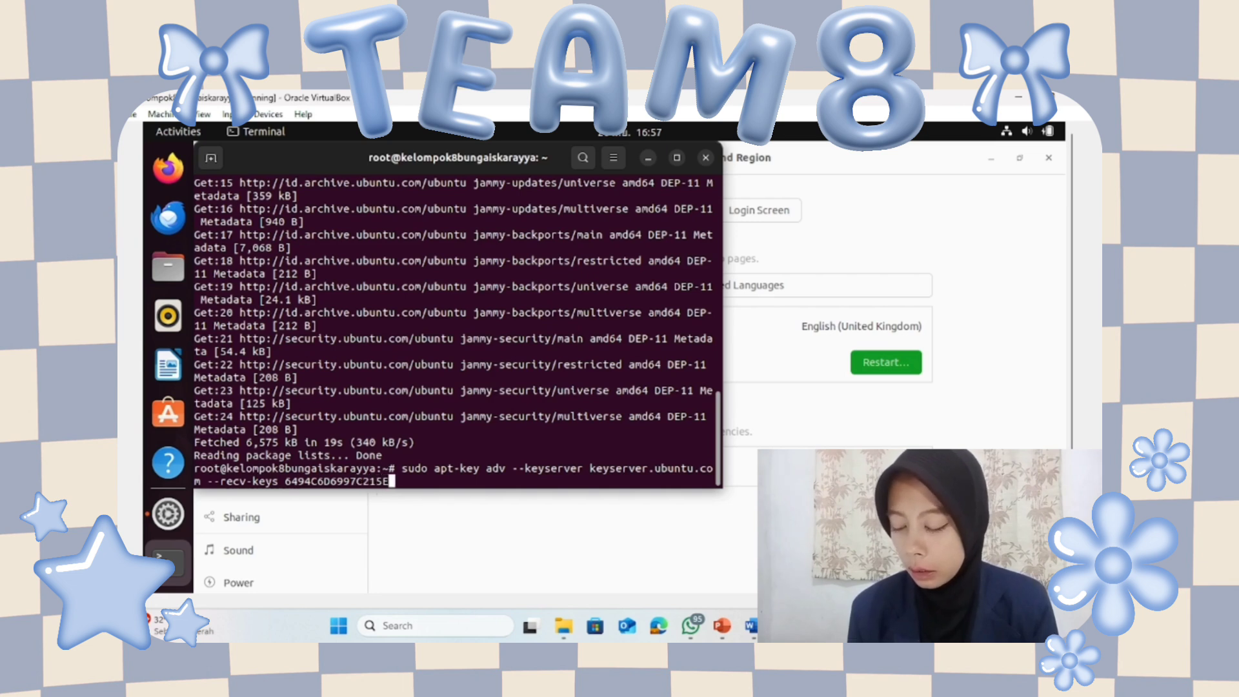
key(Return)
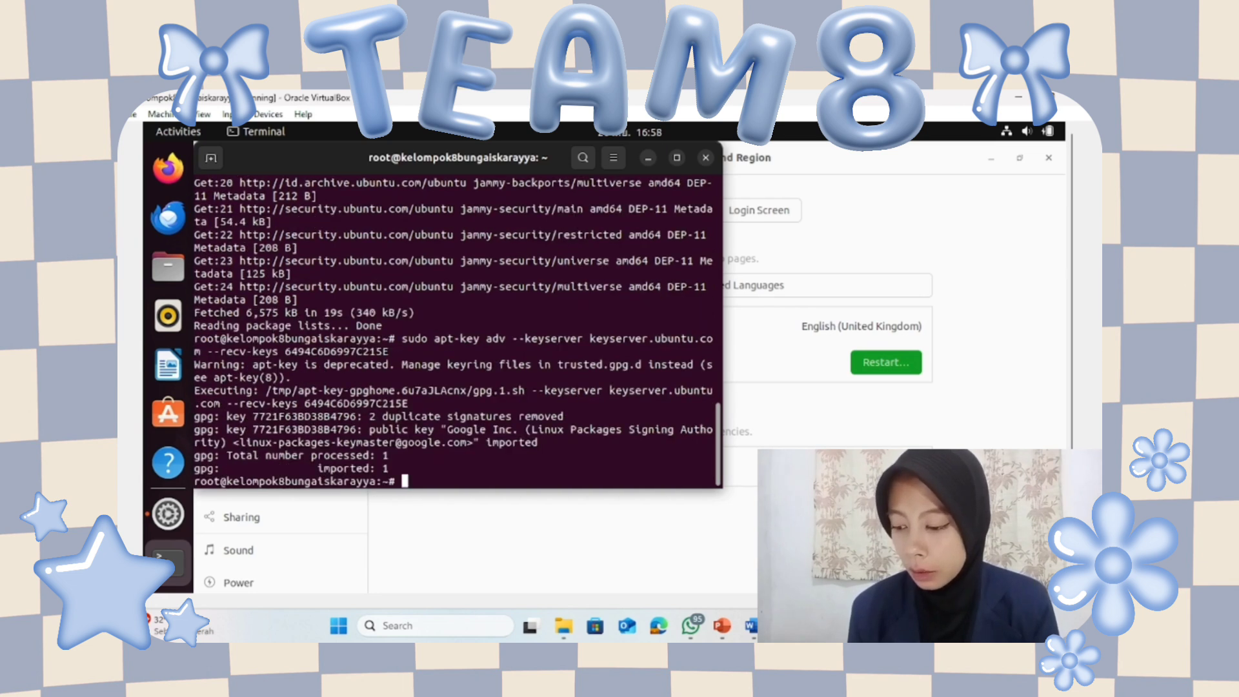
Run sudo apt update to refresh the guest's package lists.
text(sudo apt )
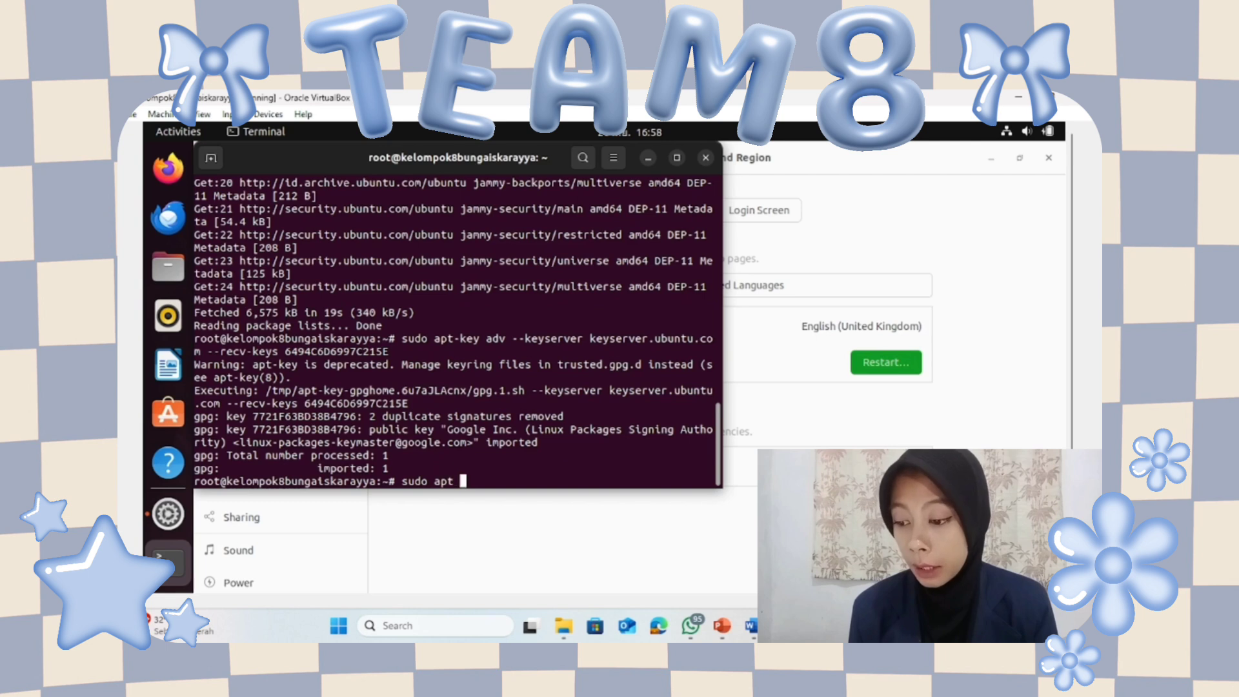
text(update)
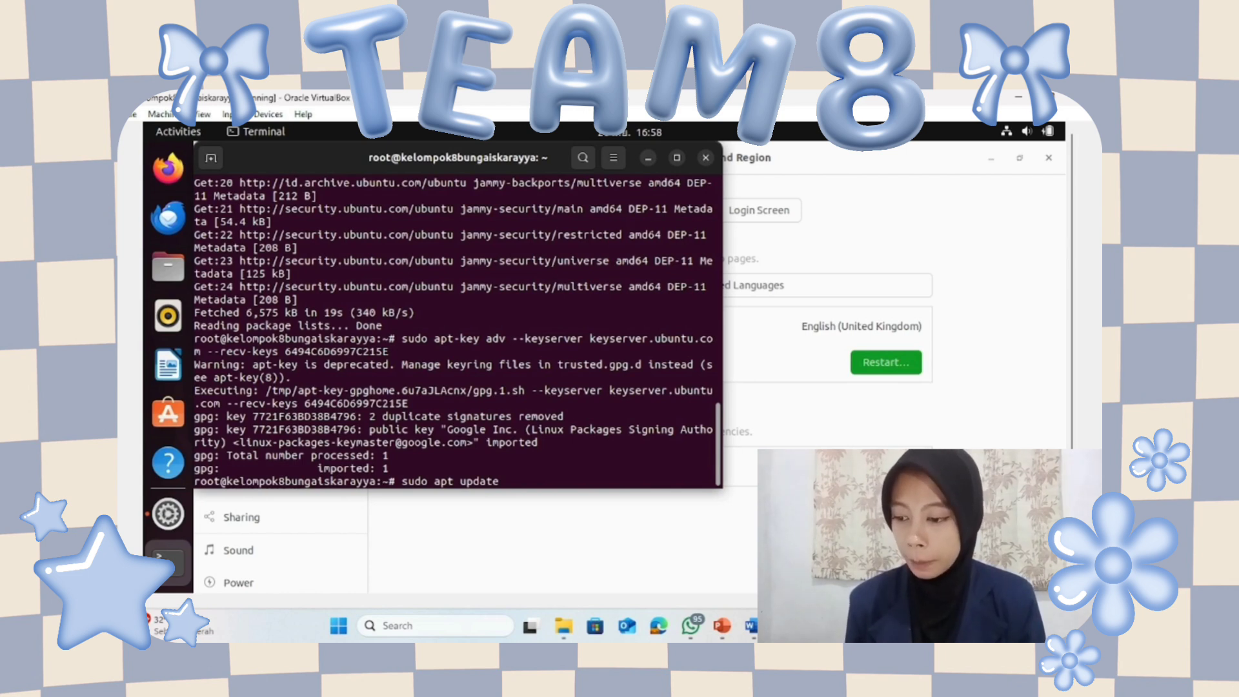
key(Return)
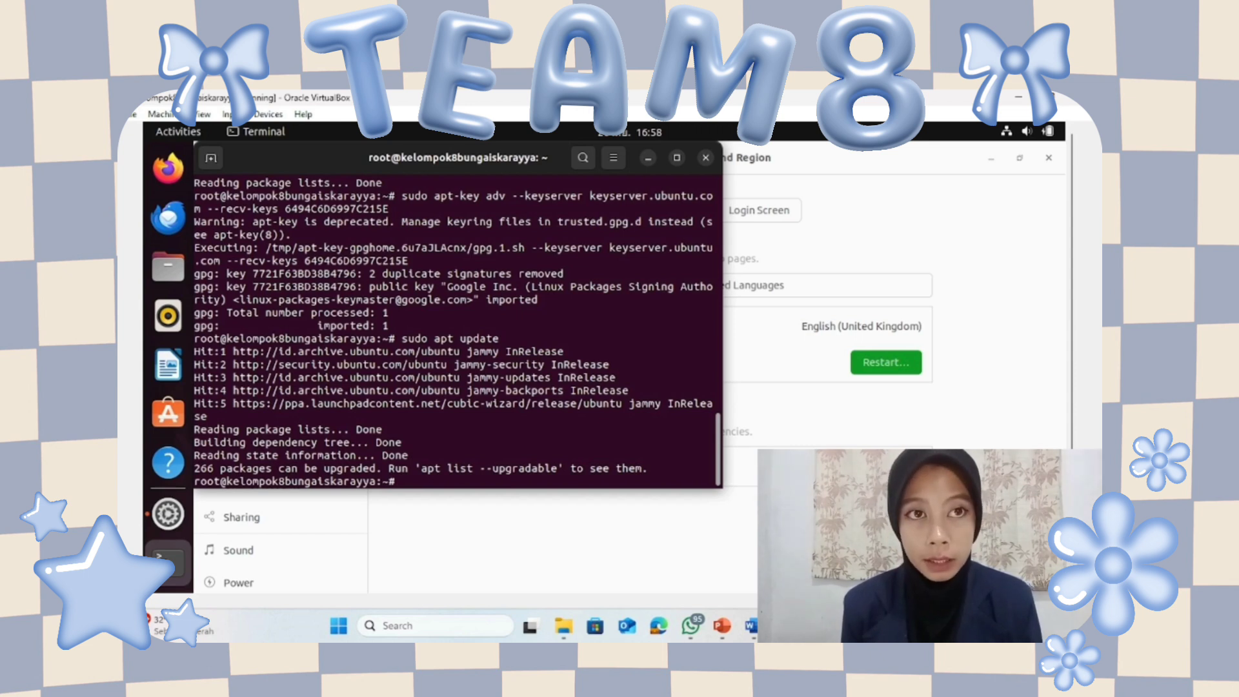
Install Cubic with sudo apt install cubic, answering y to continue.
text(s)
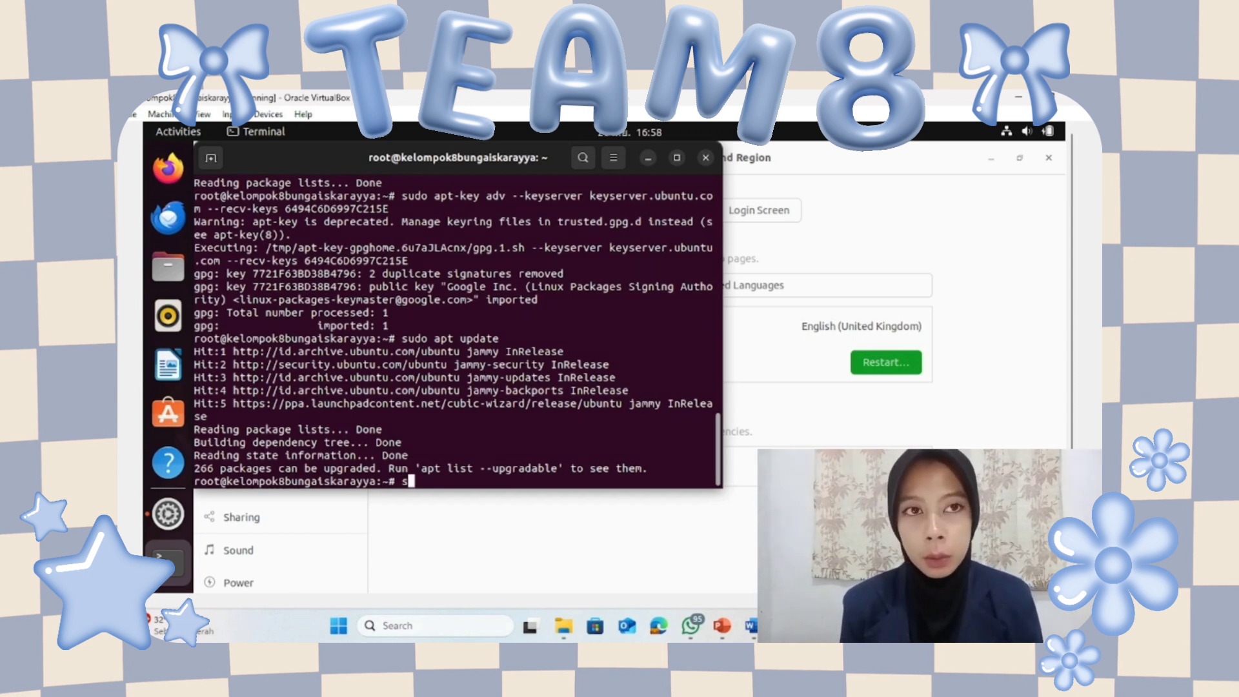
text(udo apt)
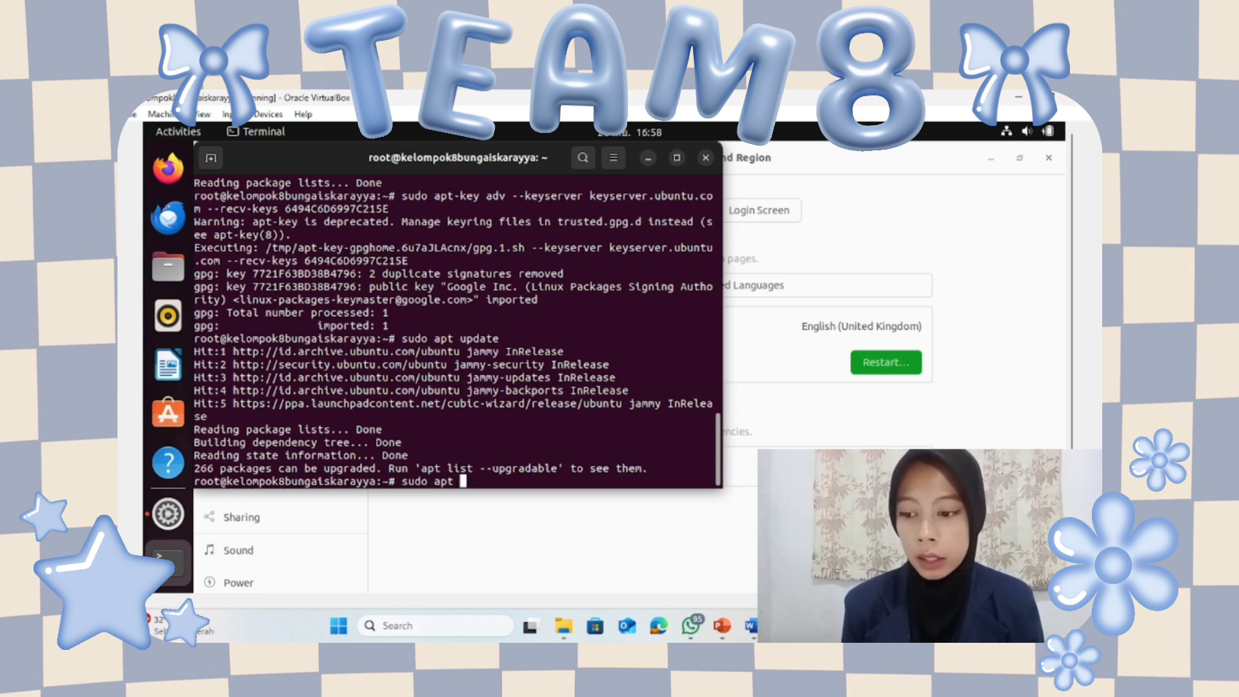
text( insta)
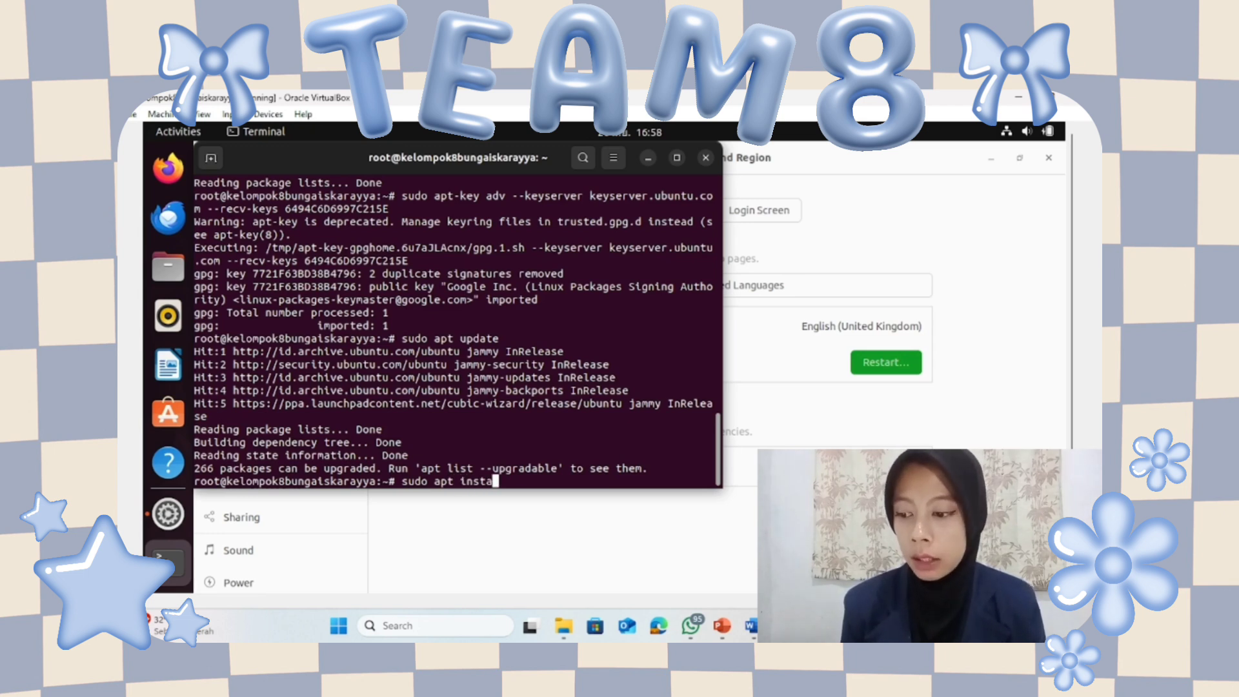
text(ll cubic)
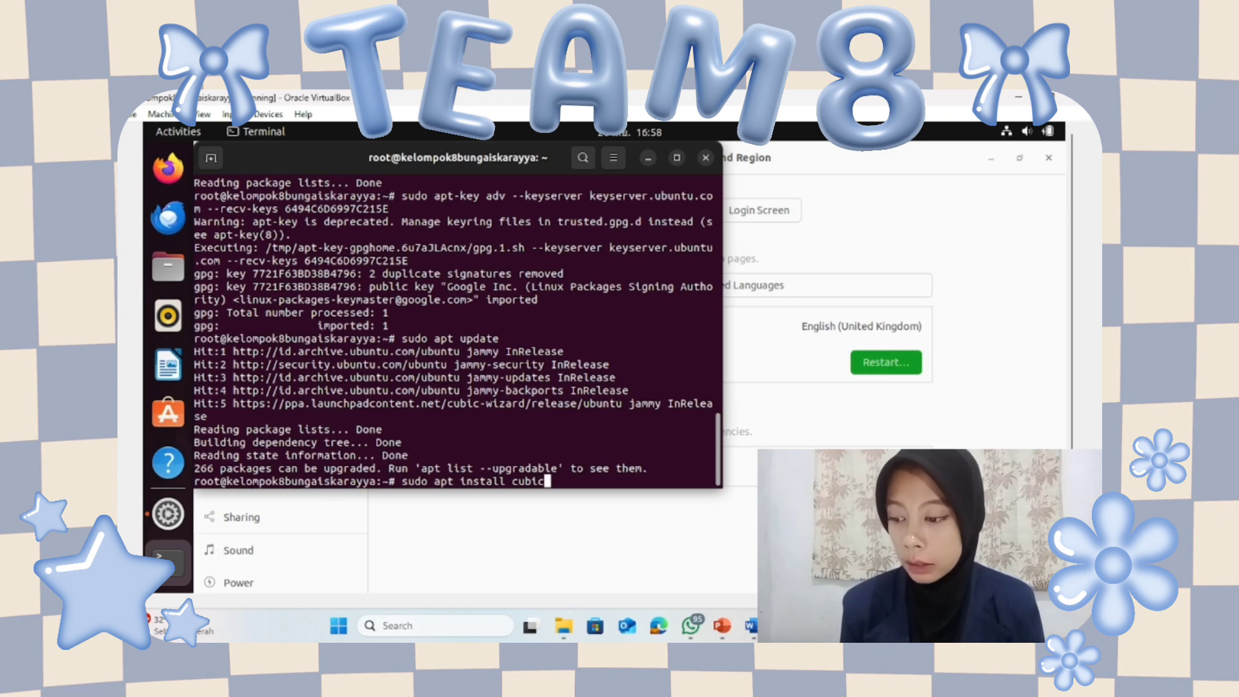
key(Return)
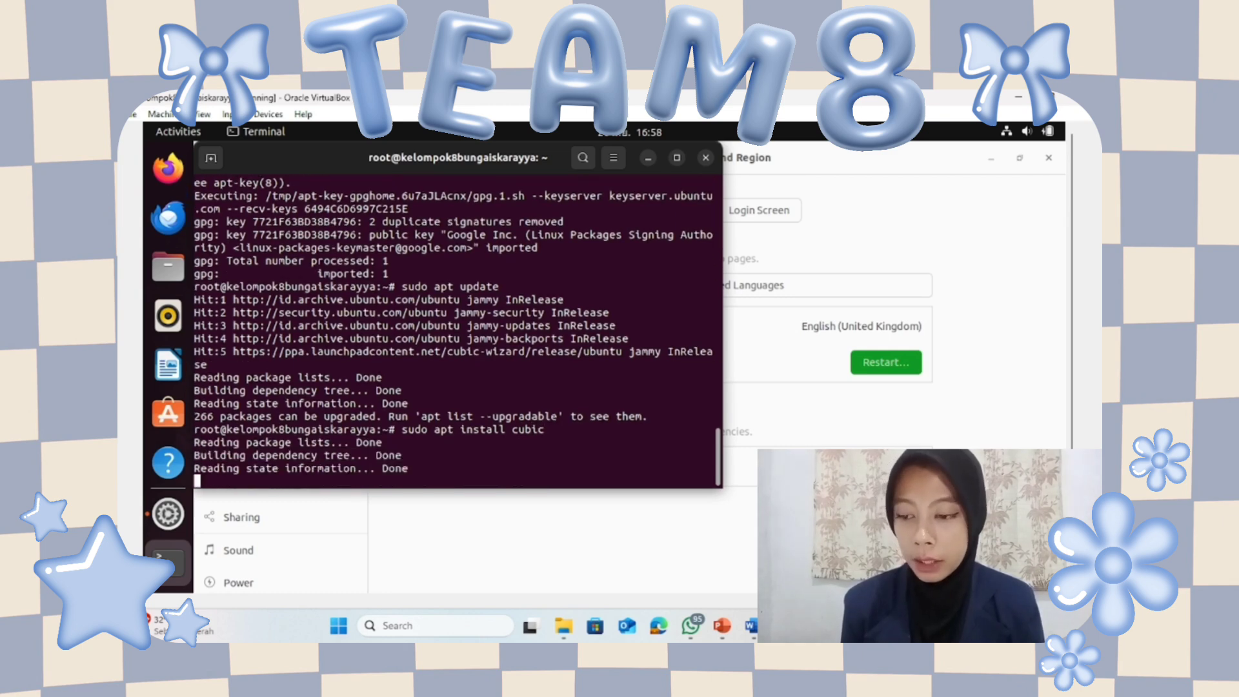
text(y)
key(Return)
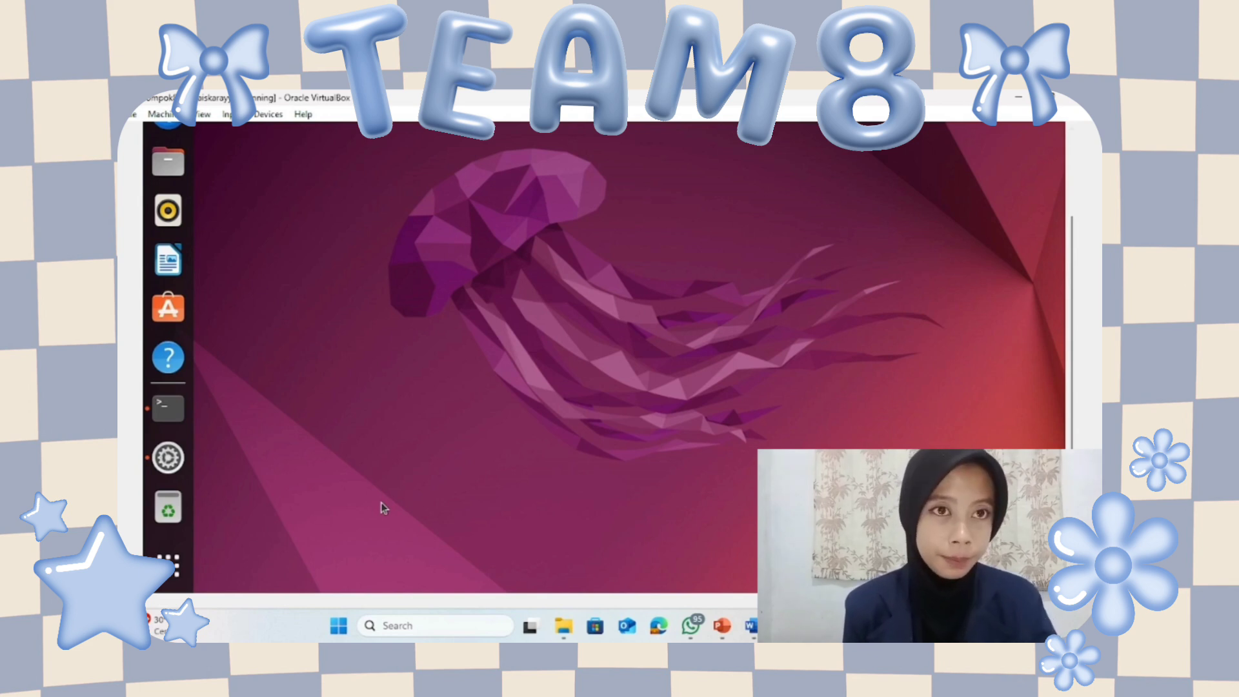
Browse the second page of the Show Applications grid while the Cubic install finishes.
click(168, 566)
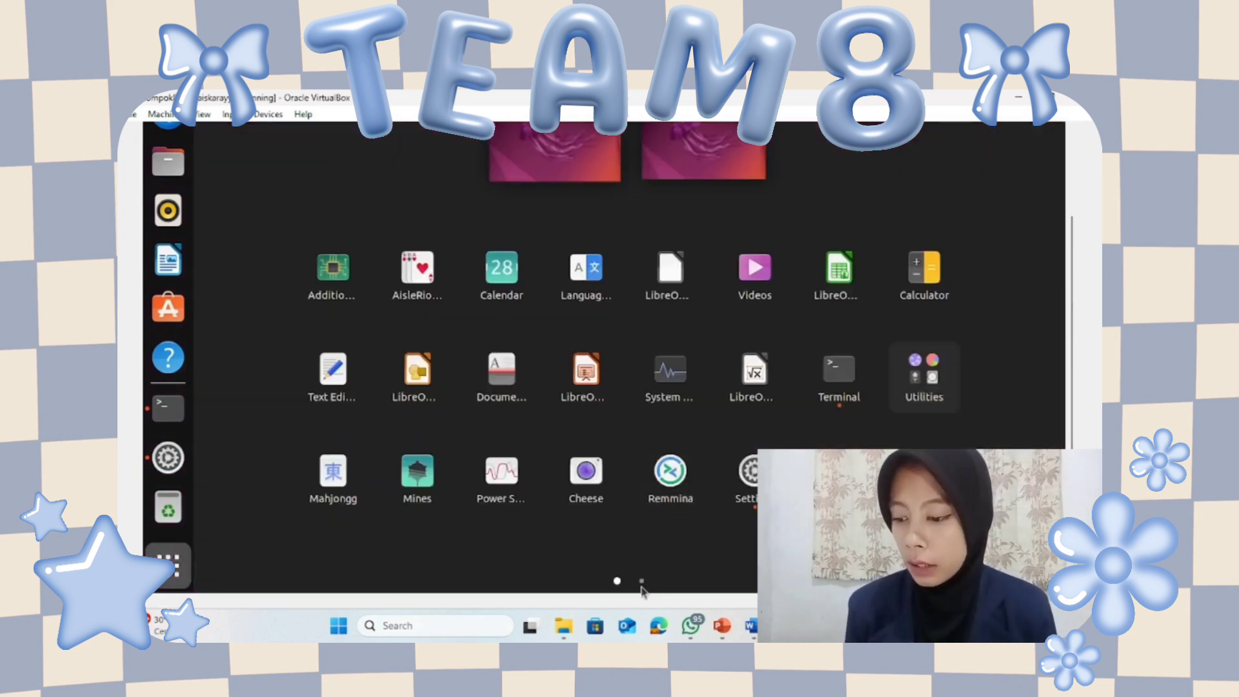
click(641, 581)
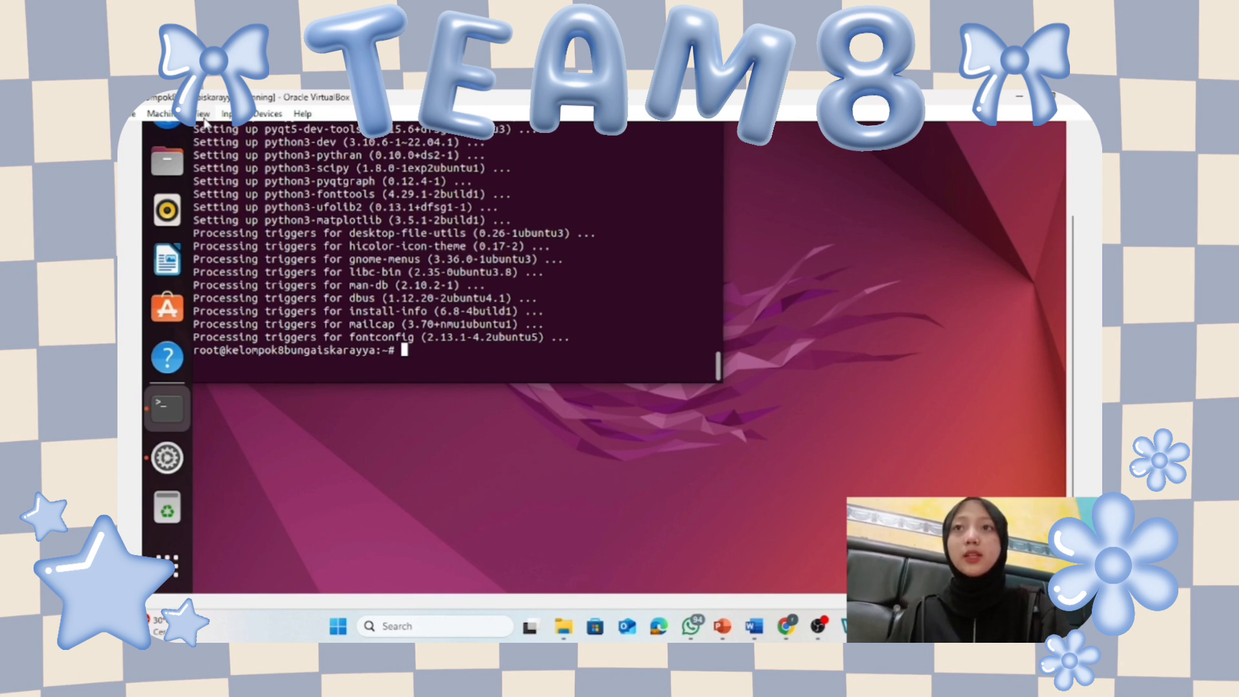
Add host folder D:\KELOMPOK8 as an auto-mounted KELOMPOK8 shared folder and save the settings.
click(267, 114)
mouse_move(360, 225)
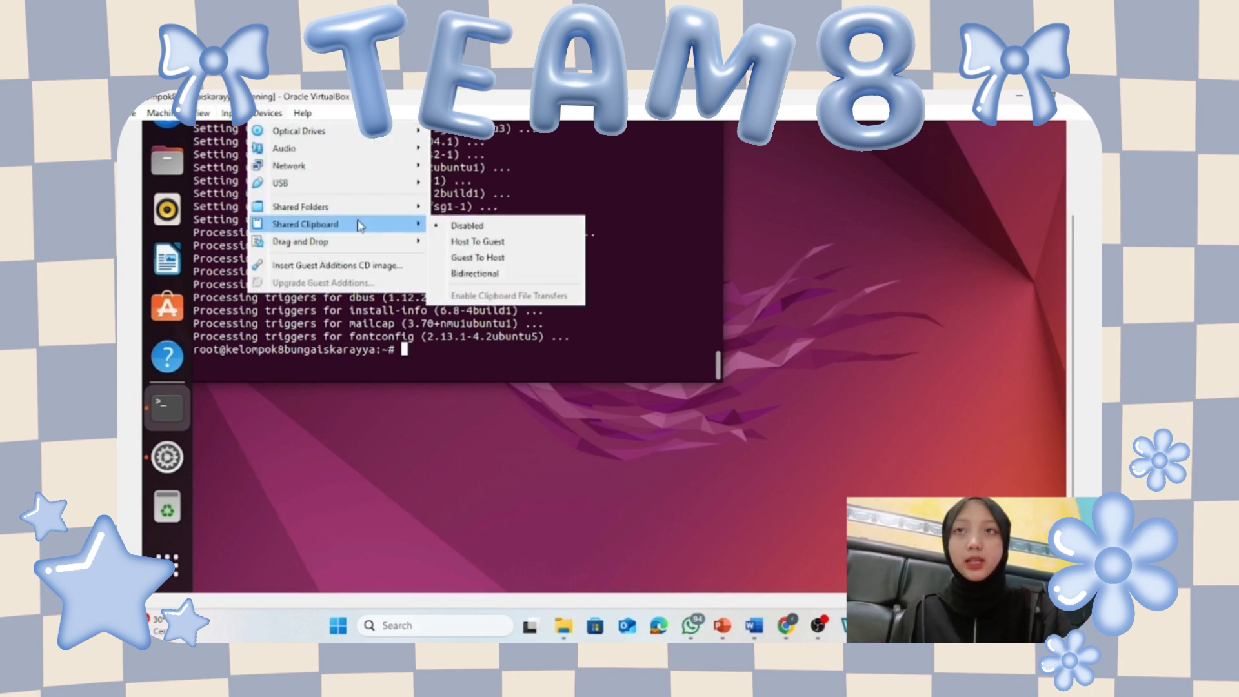
click(455, 215)
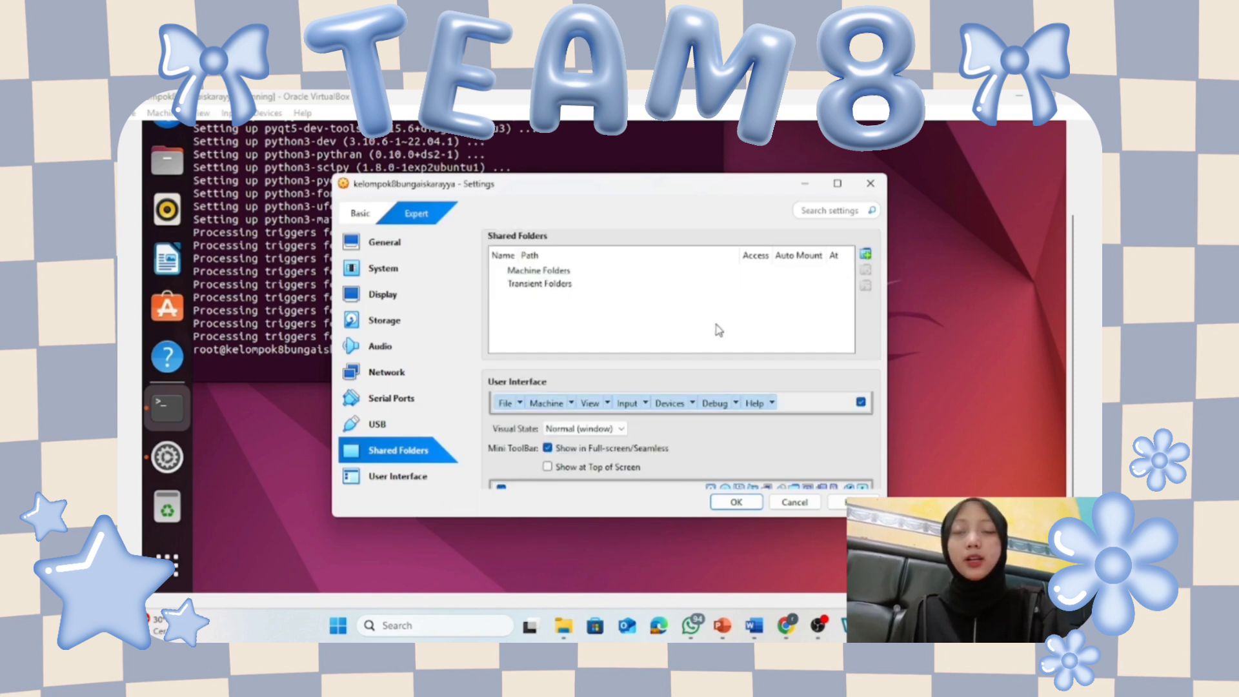
click(865, 254)
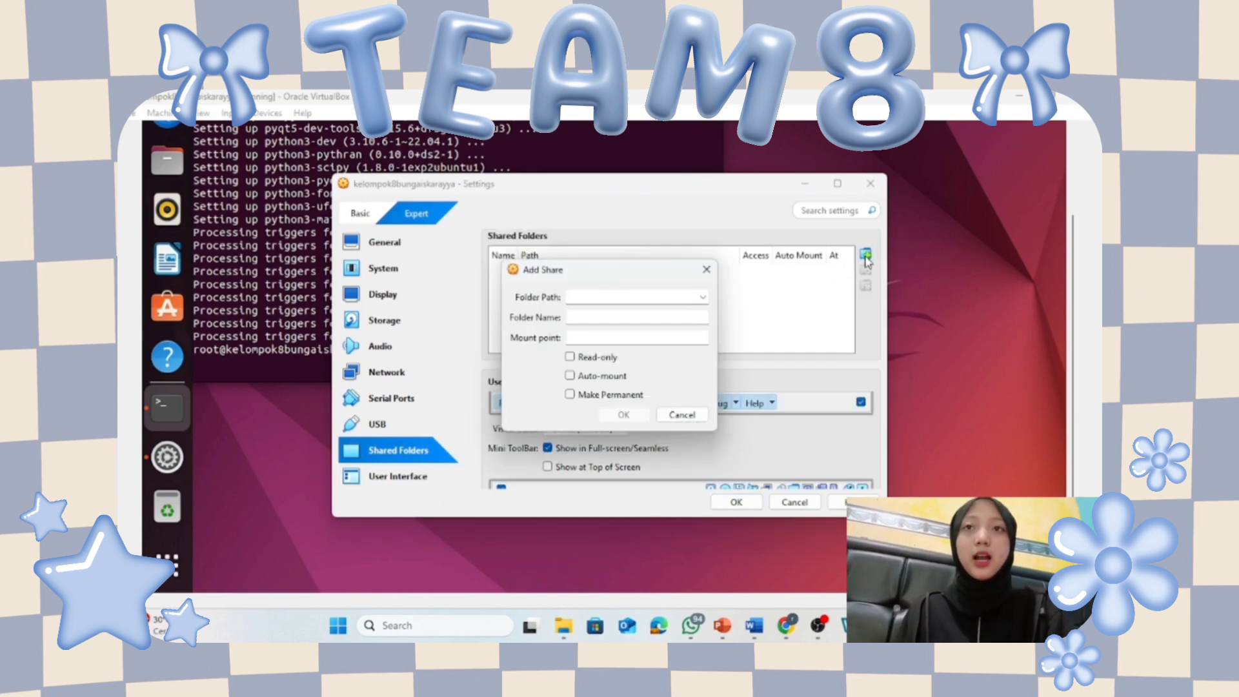
click(703, 298)
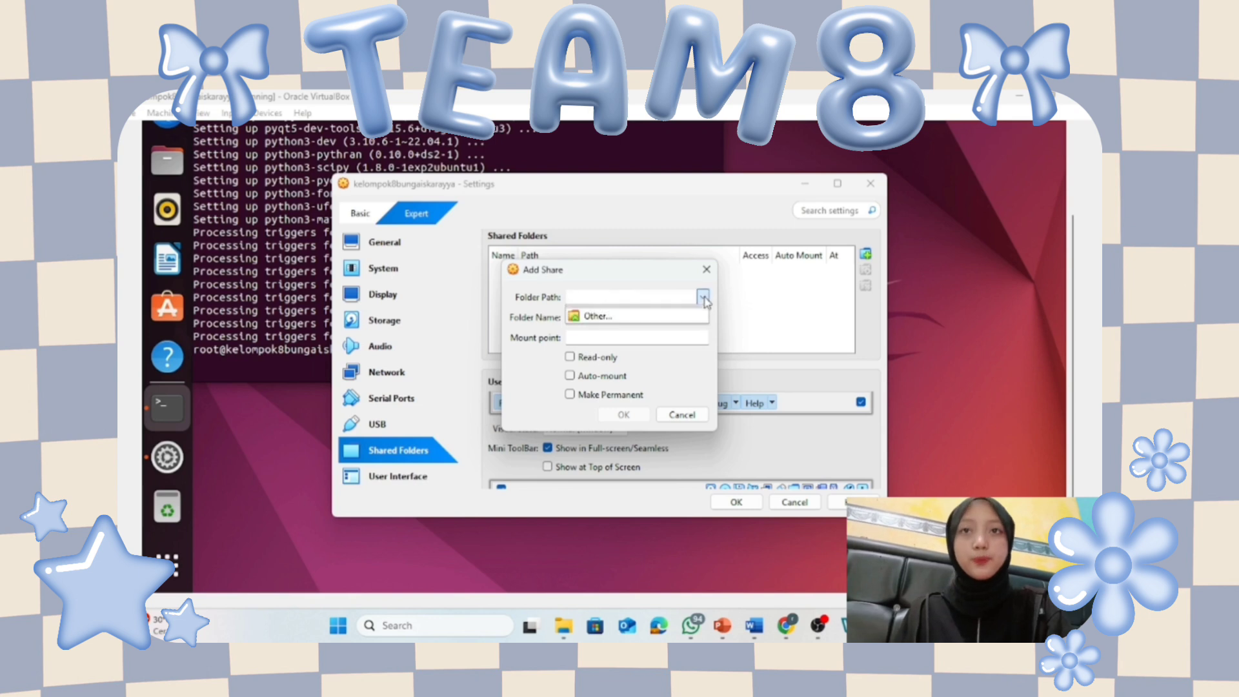
click(663, 319)
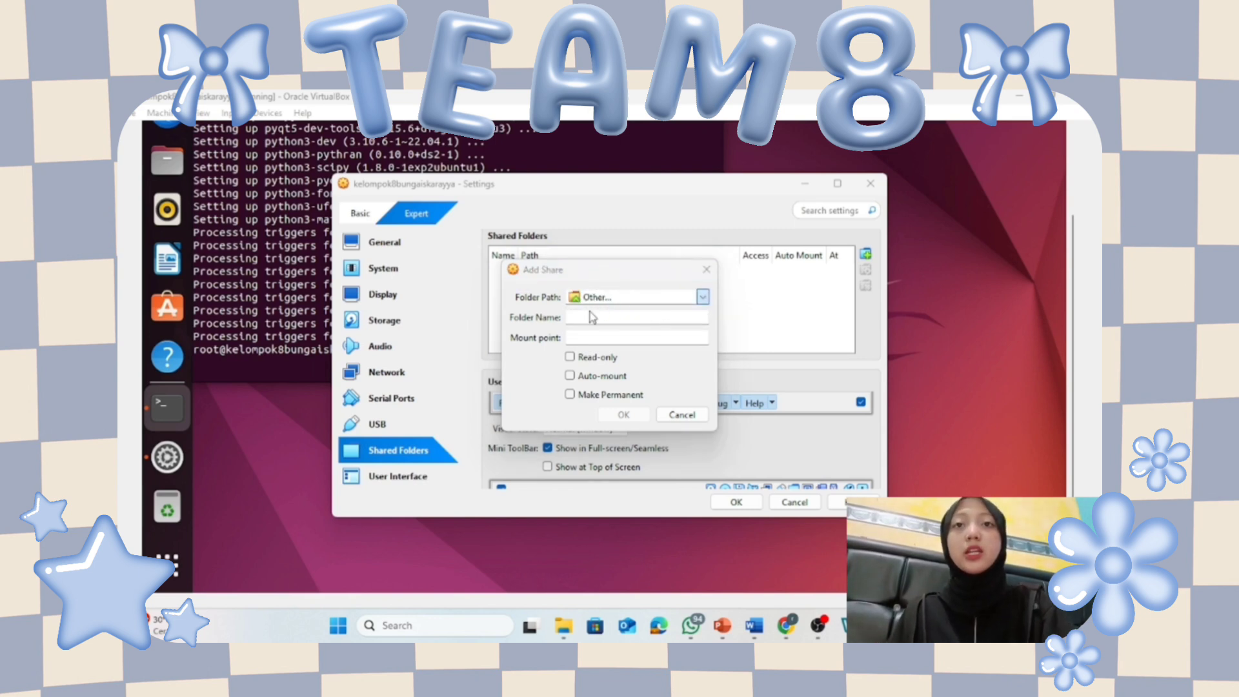
click(566, 459)
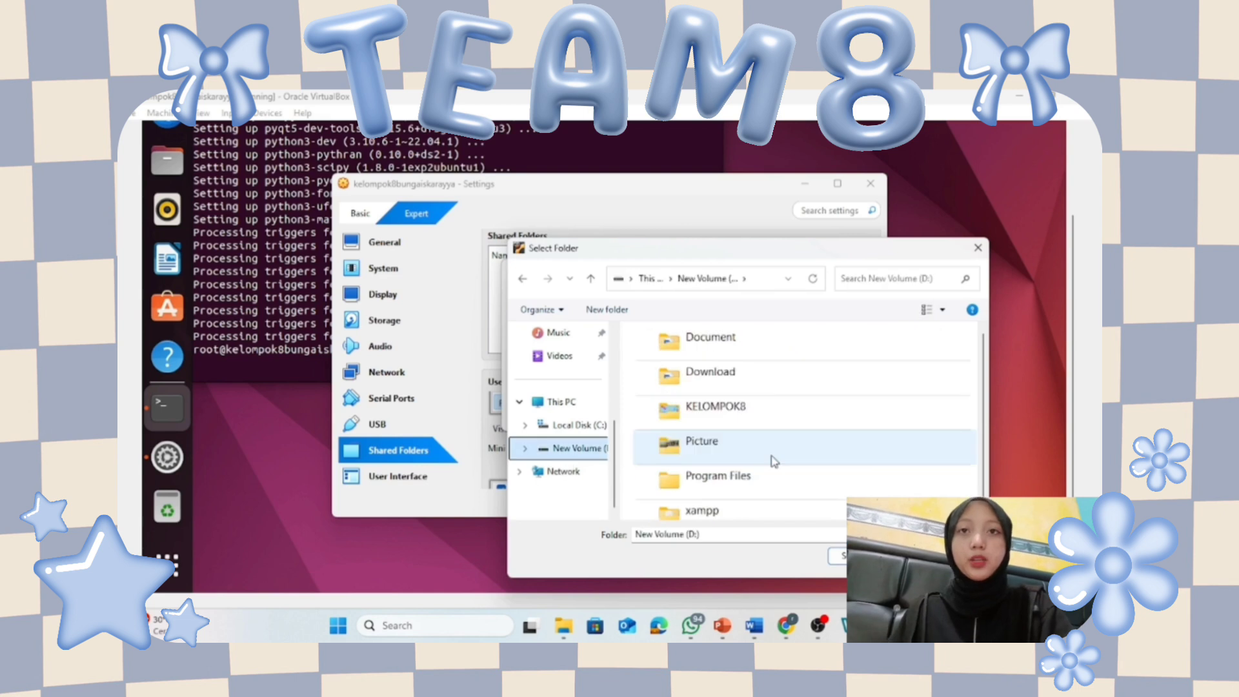
click(769, 423)
click(858, 554)
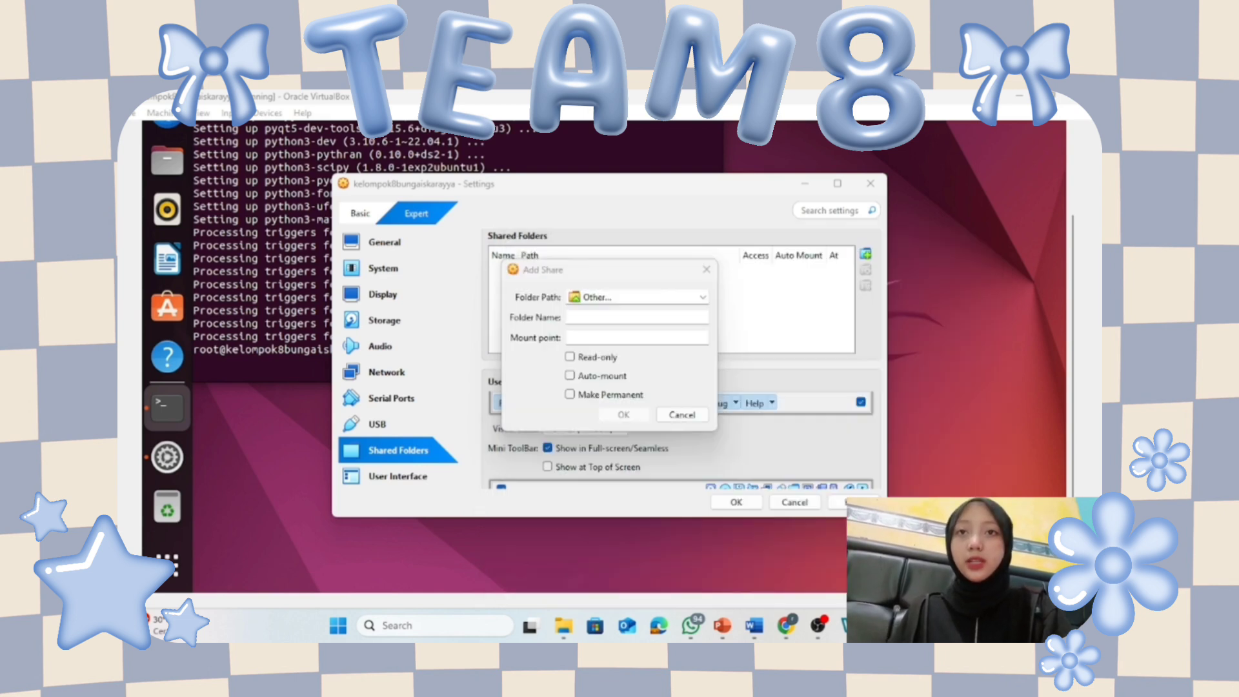
click(569, 375)
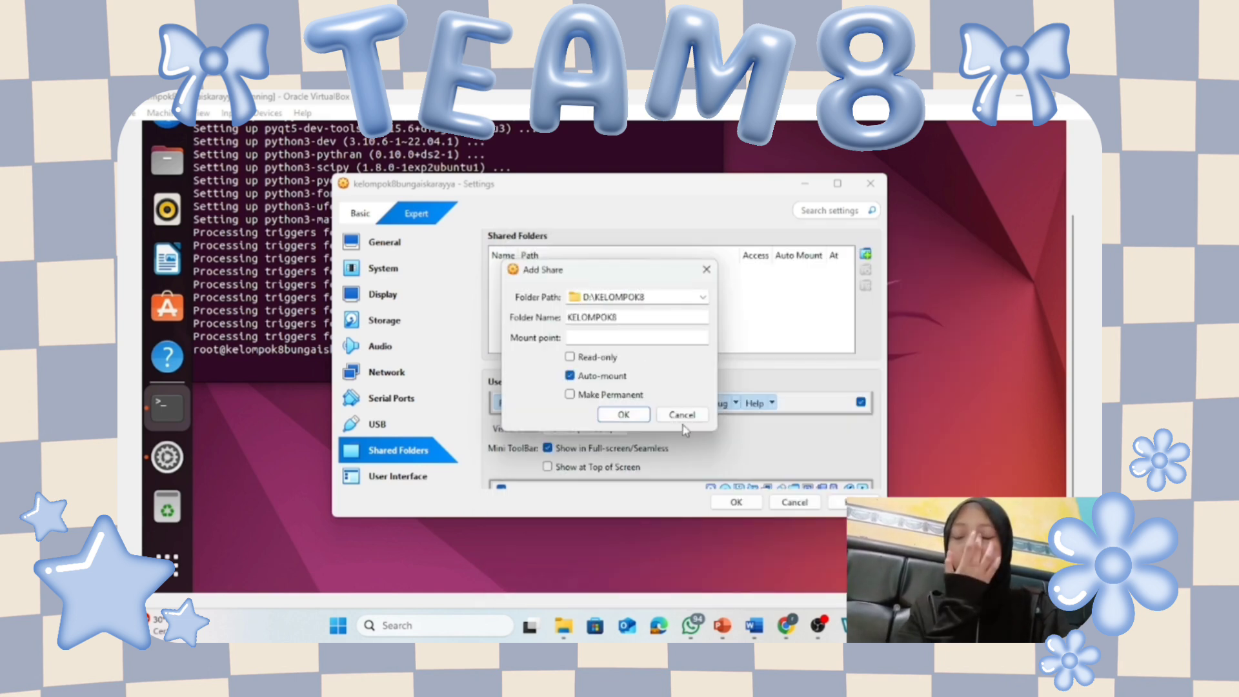
click(623, 414)
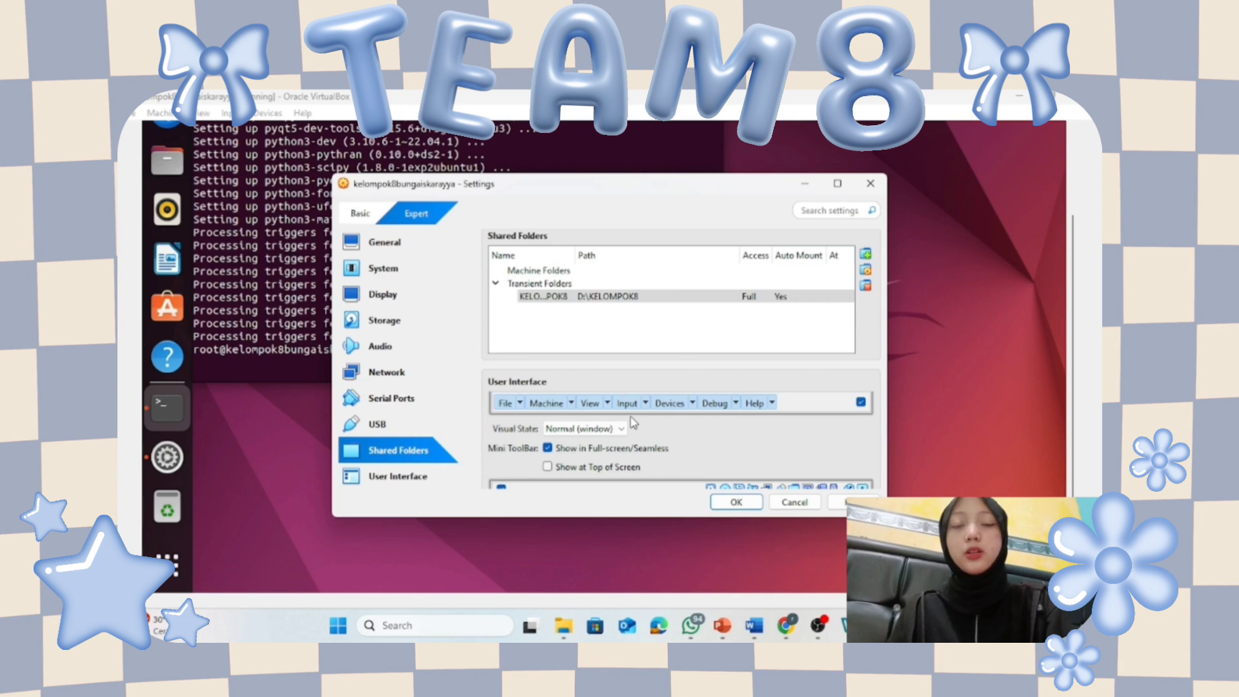
click(735, 502)
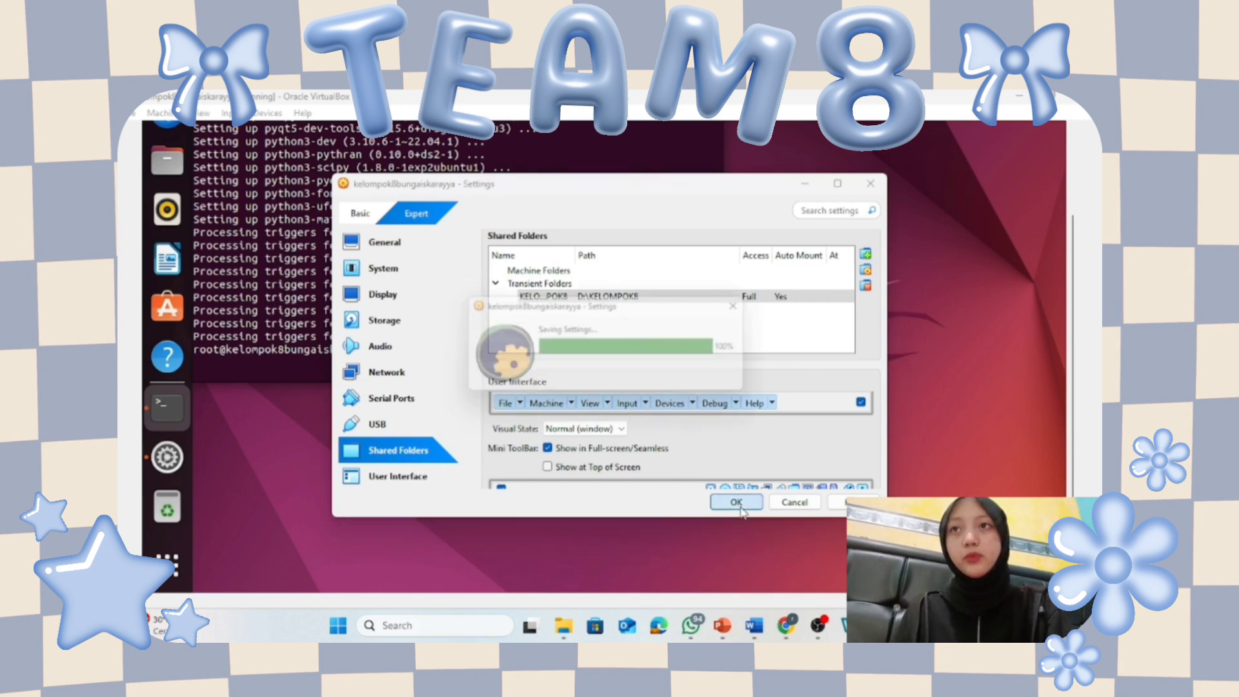
Create a new folder named kelompok8 in the guest's Home folder.
click(164, 175)
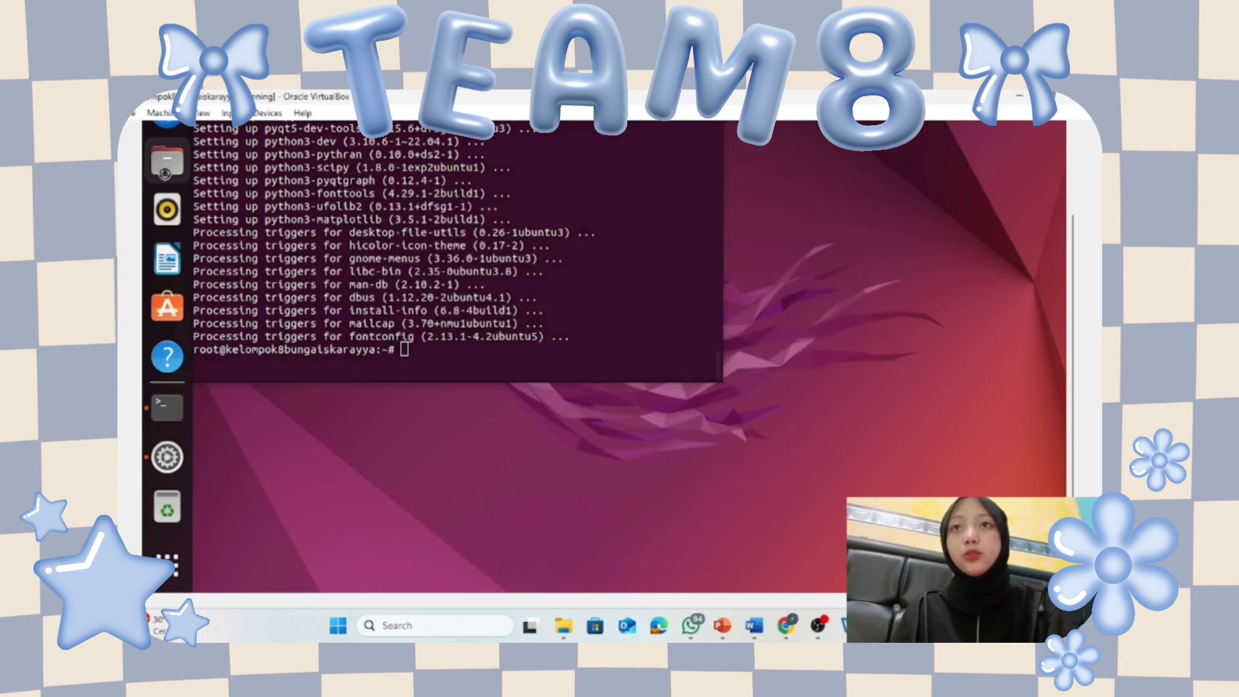
right_click(571, 310)
click(600, 321)
text(k)
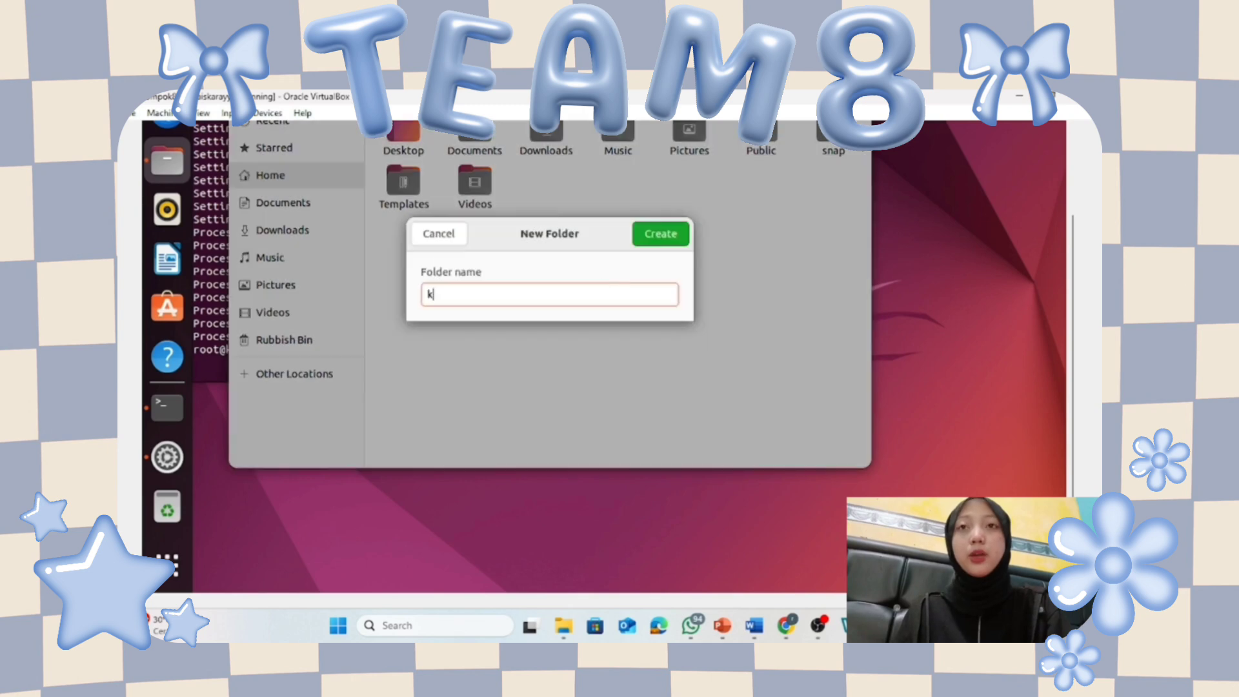
text(elompok8)
click(660, 233)
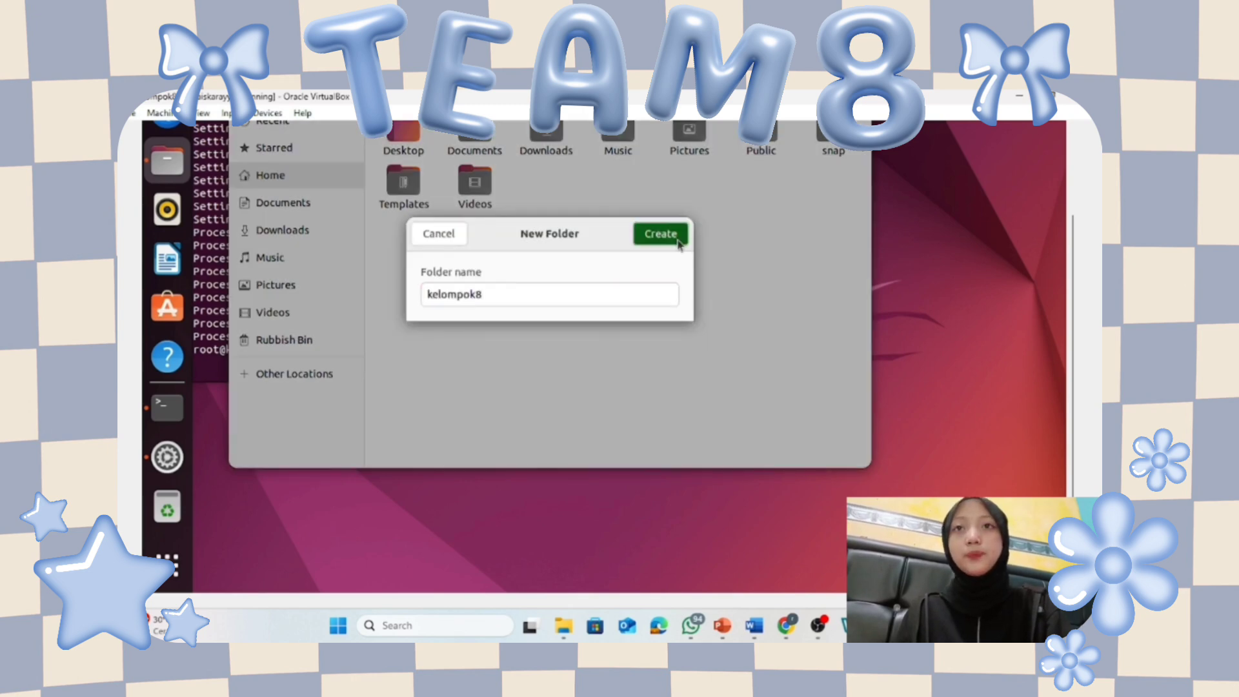
Close the file manager and open a new terminal tab as kelompok8.
drag(1073, 323, 1073, 241)
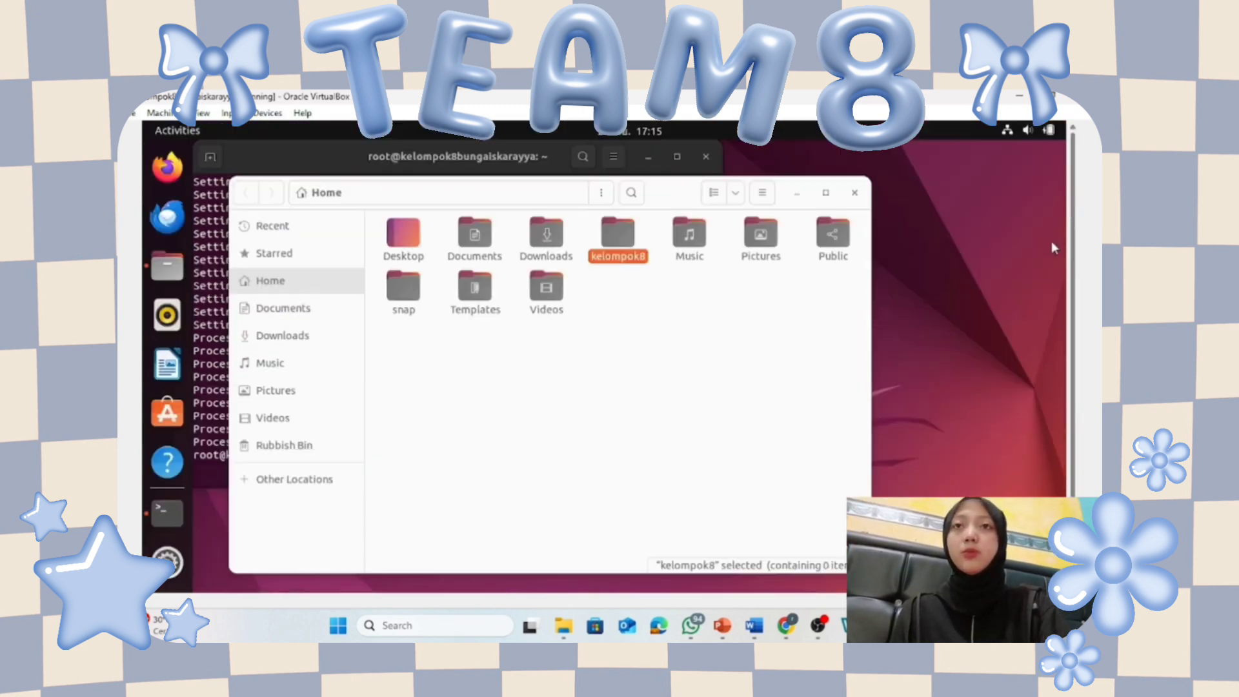
click(856, 193)
scroll(595, 222, up, 5)
click(209, 158)
Create an empty mountshare.sh file with touch in the terminal.
text(tou)
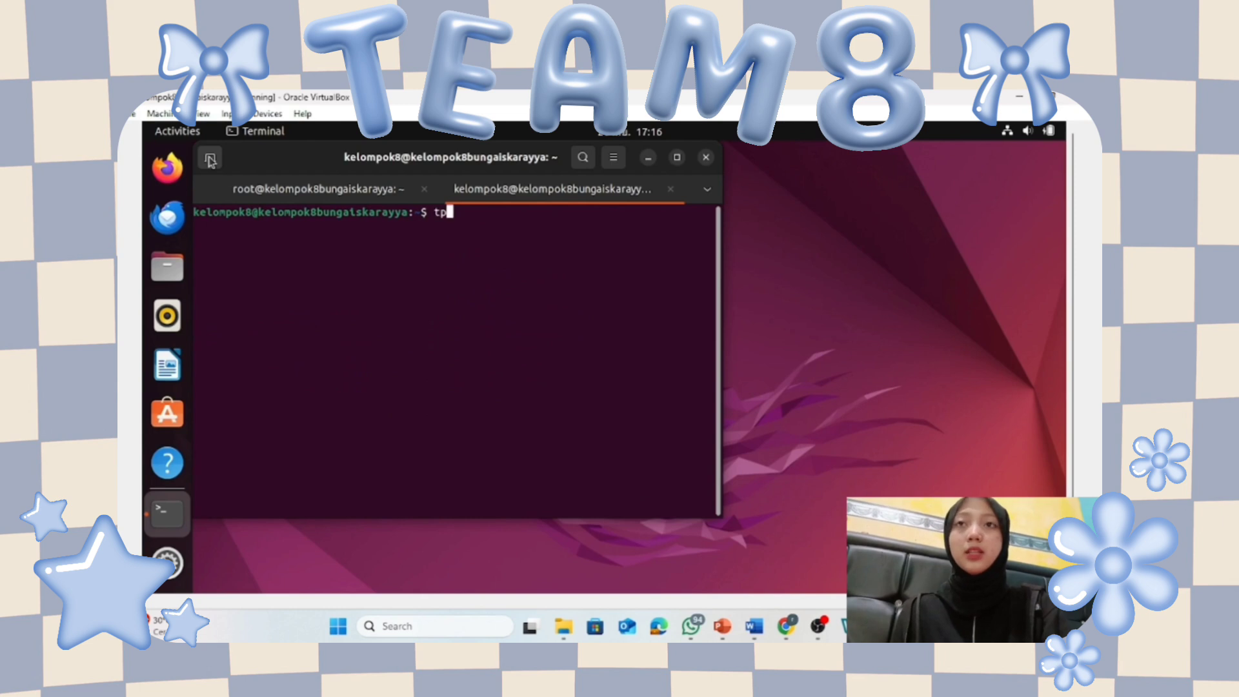
text(ch moun)
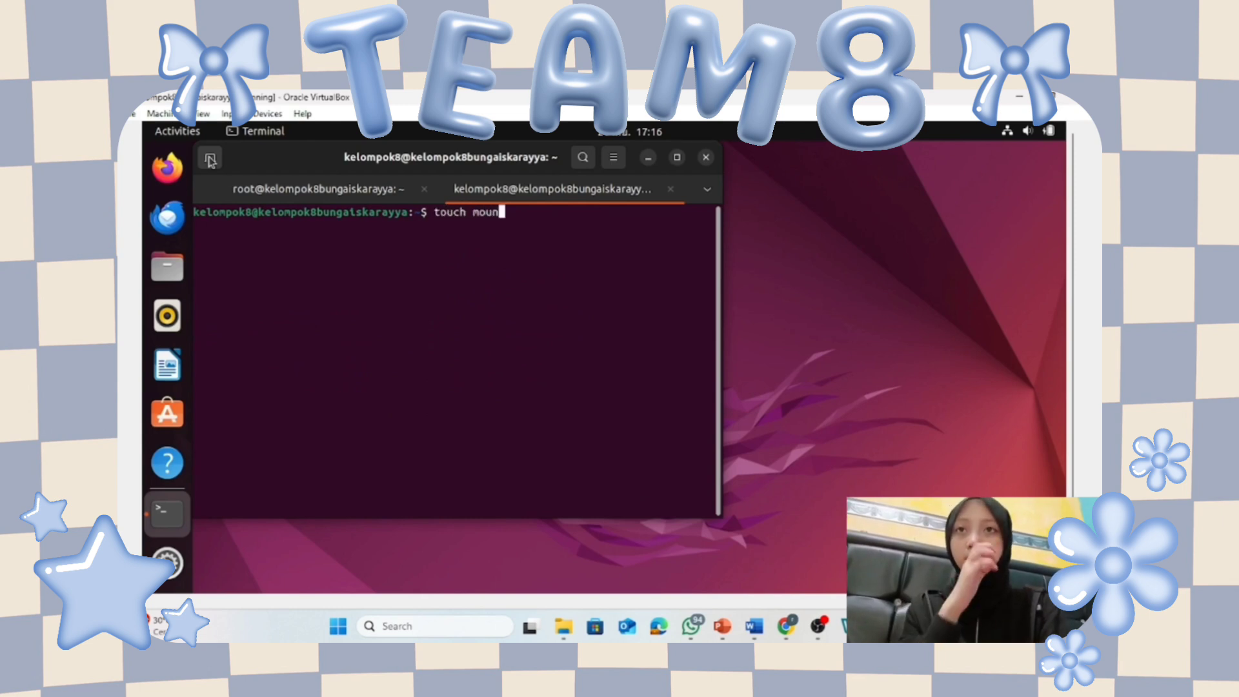
text(tshar)
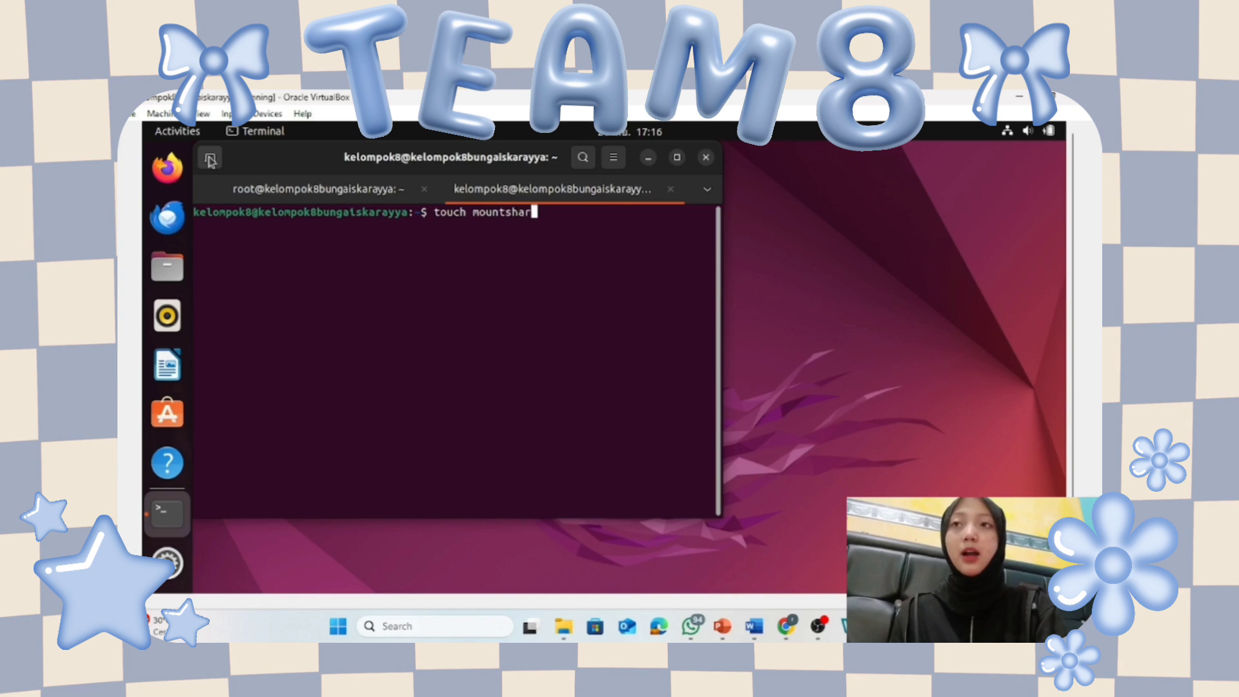
text(e.sh)
key(Return)
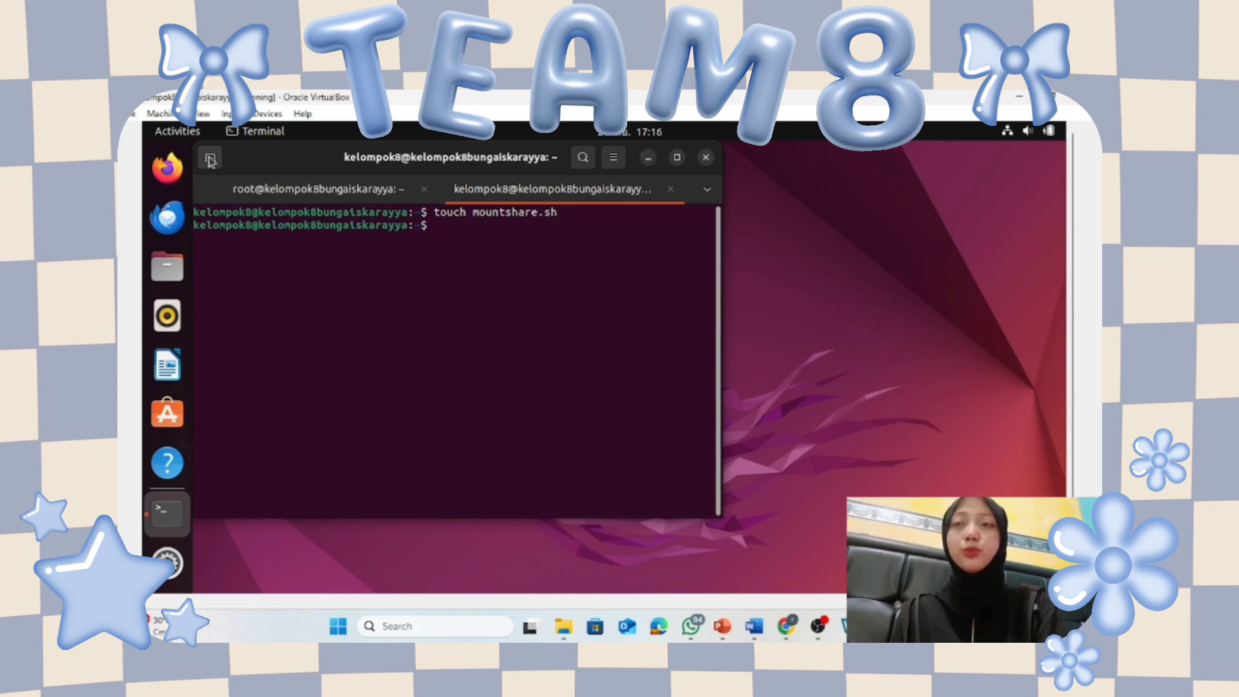
click(648, 157)
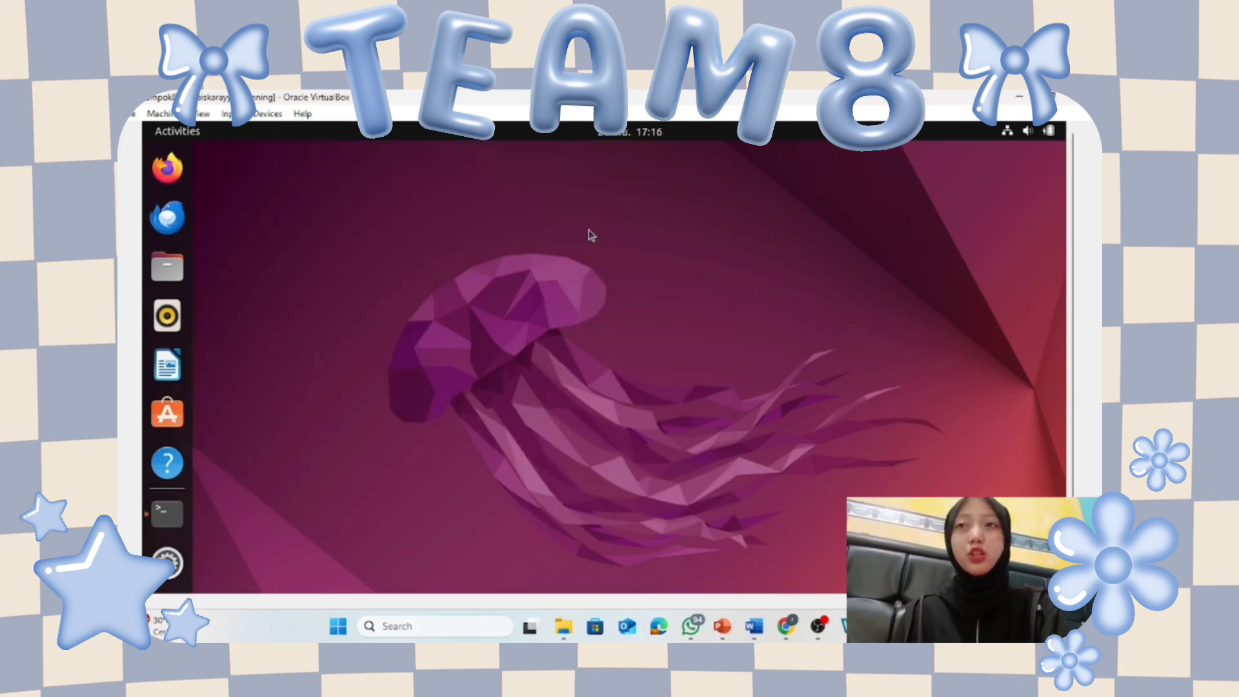
Open mountshare.sh in Text Editor, enter 'sudo mount -t vboxsf KELOMPOK8 kelompok8' and save.
click(169, 267)
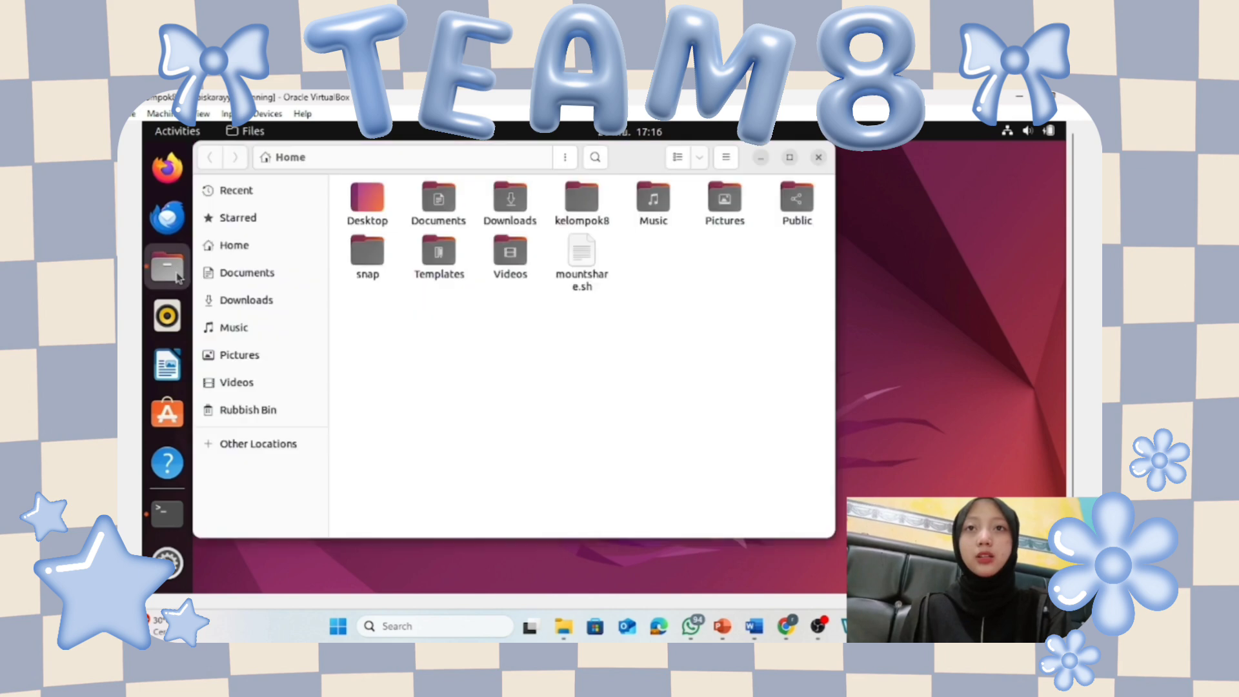
click(591, 266)
double_click(591, 266)
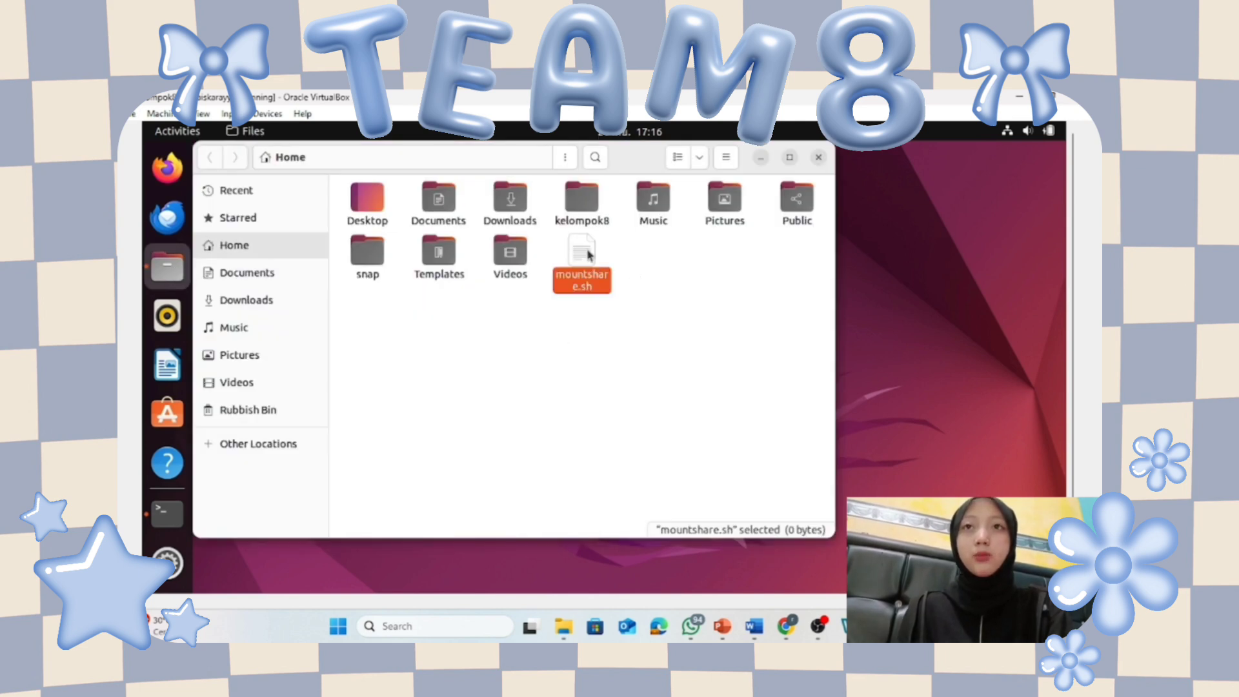
text(sudo mount )
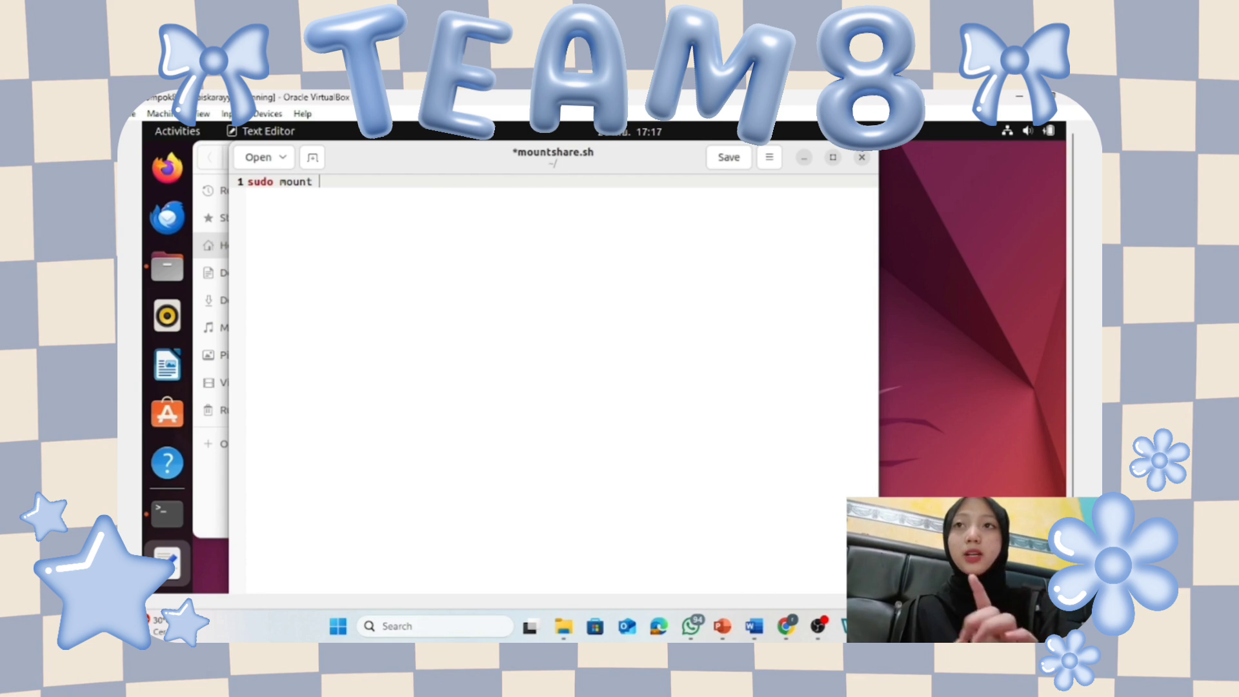
text(-t vb)
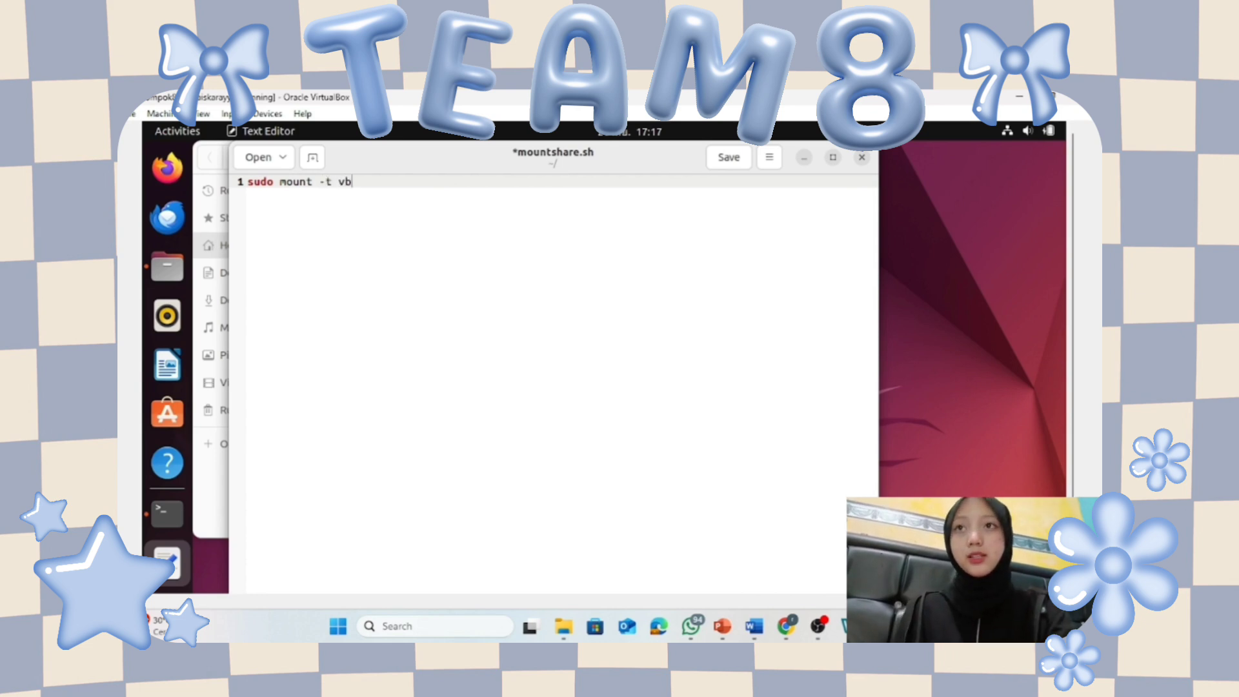
text(o)
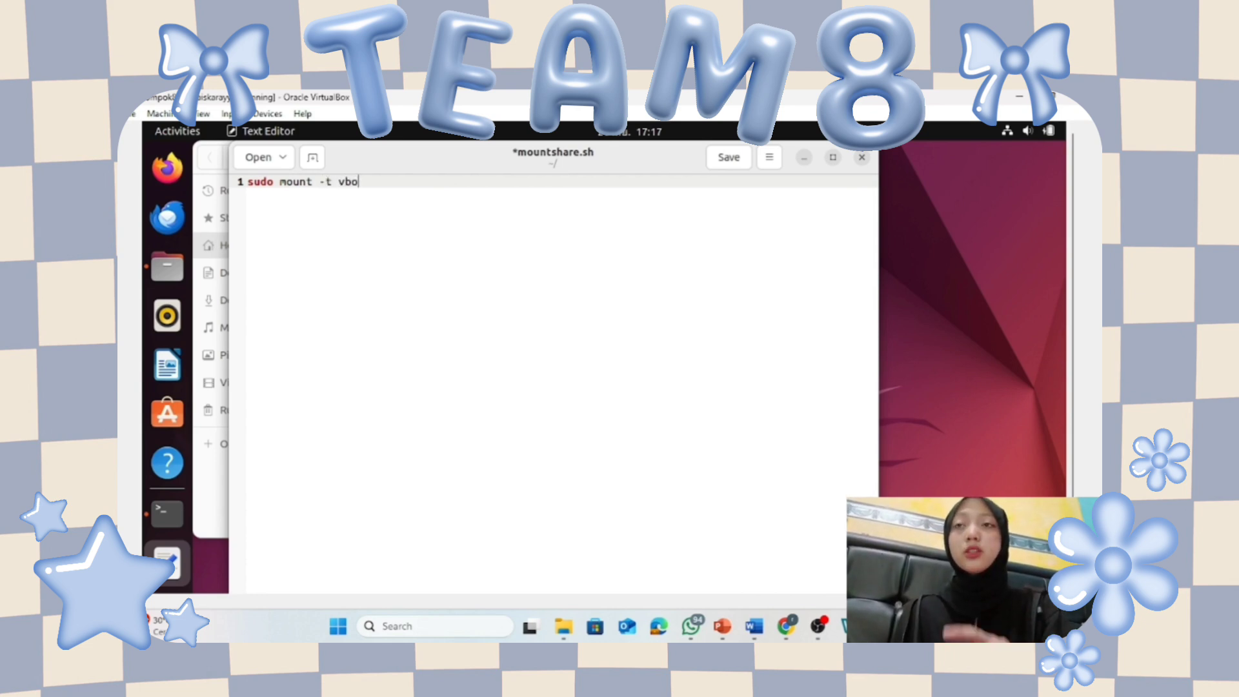
text(xsf)
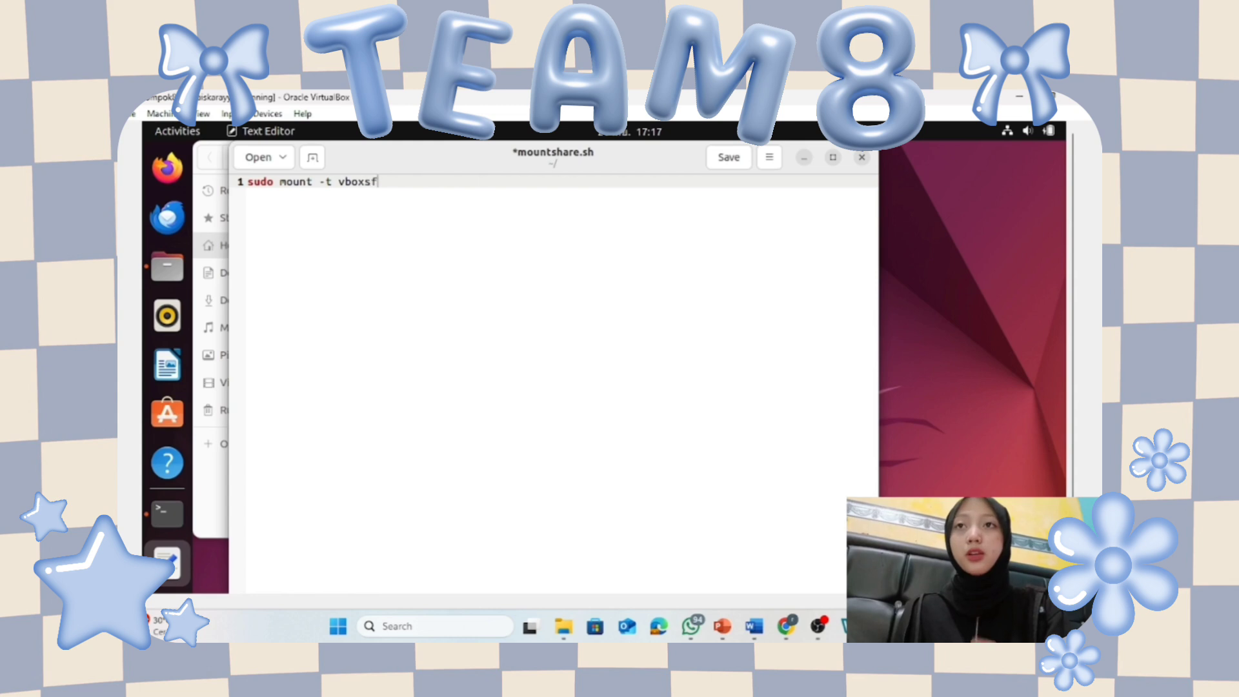
text( KELOMPOK8)
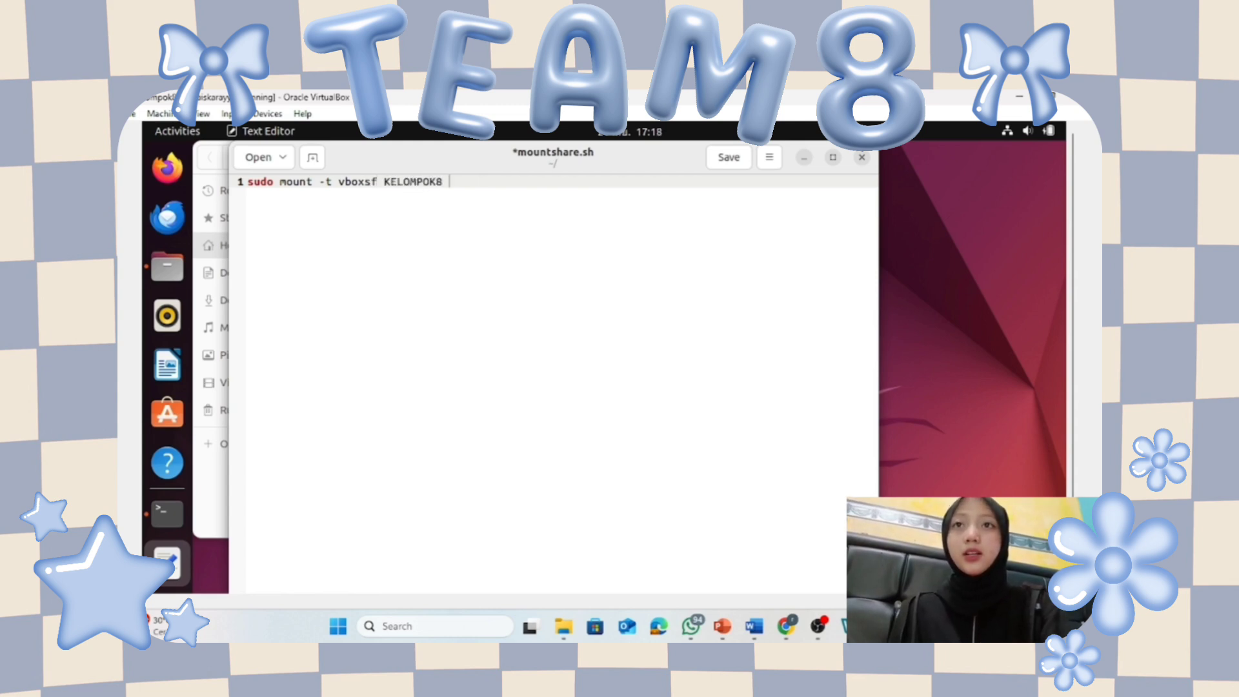
text(kelompok)
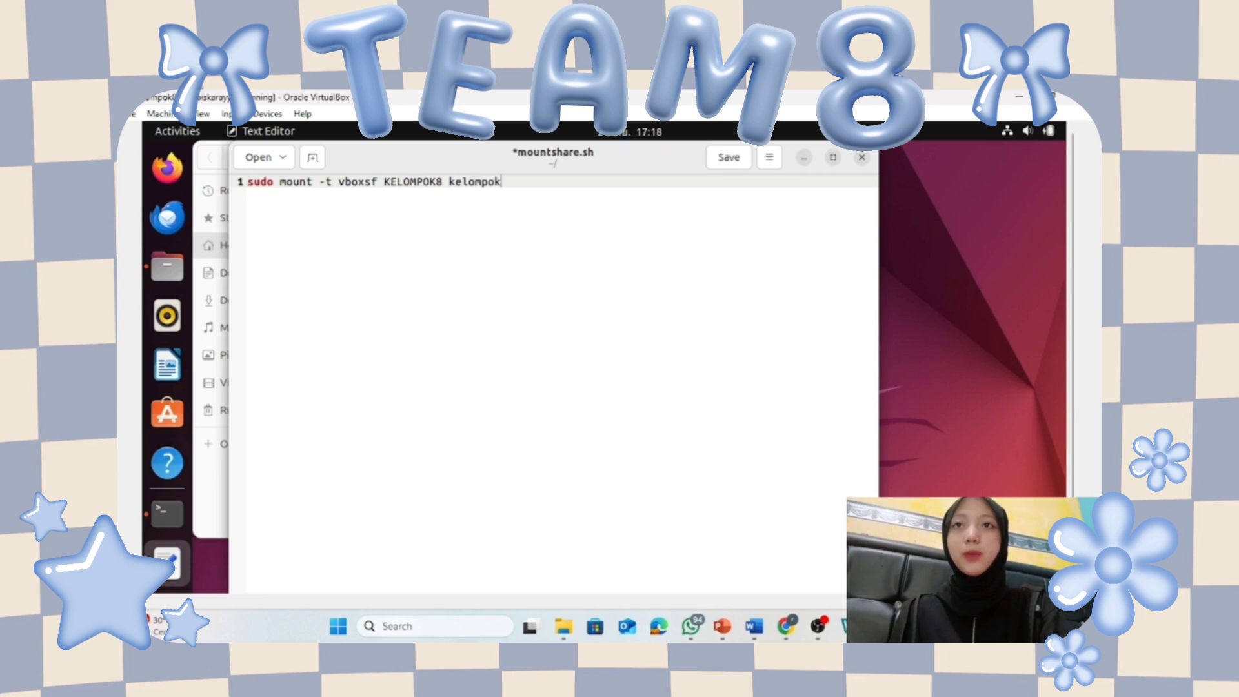
text(8)
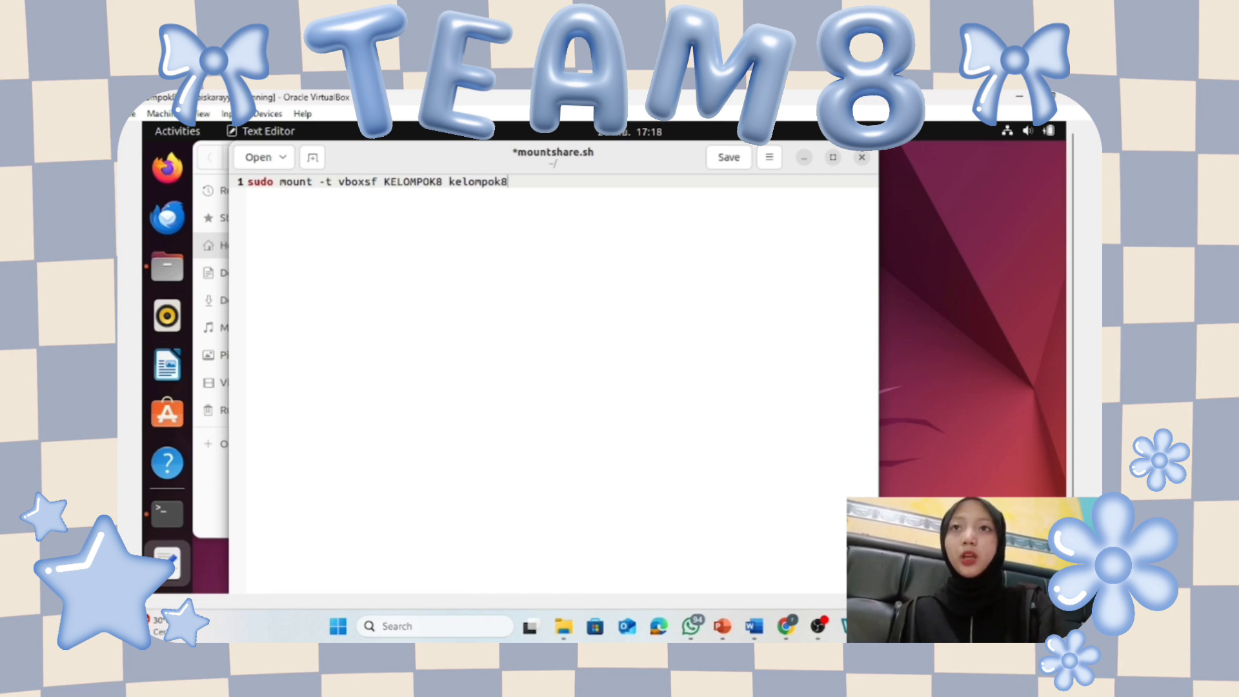
click(747, 158)
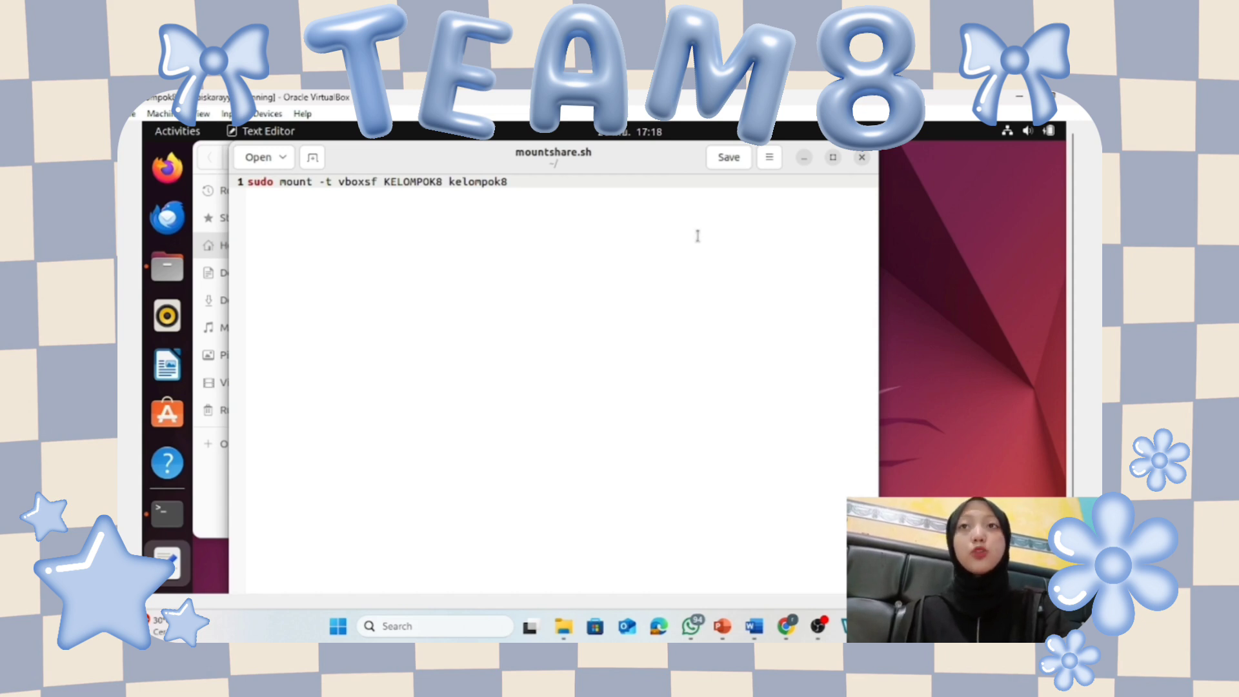
Close the editor and enable 'Allow executing file as program' in mountshare.sh's Permissions.
click(862, 159)
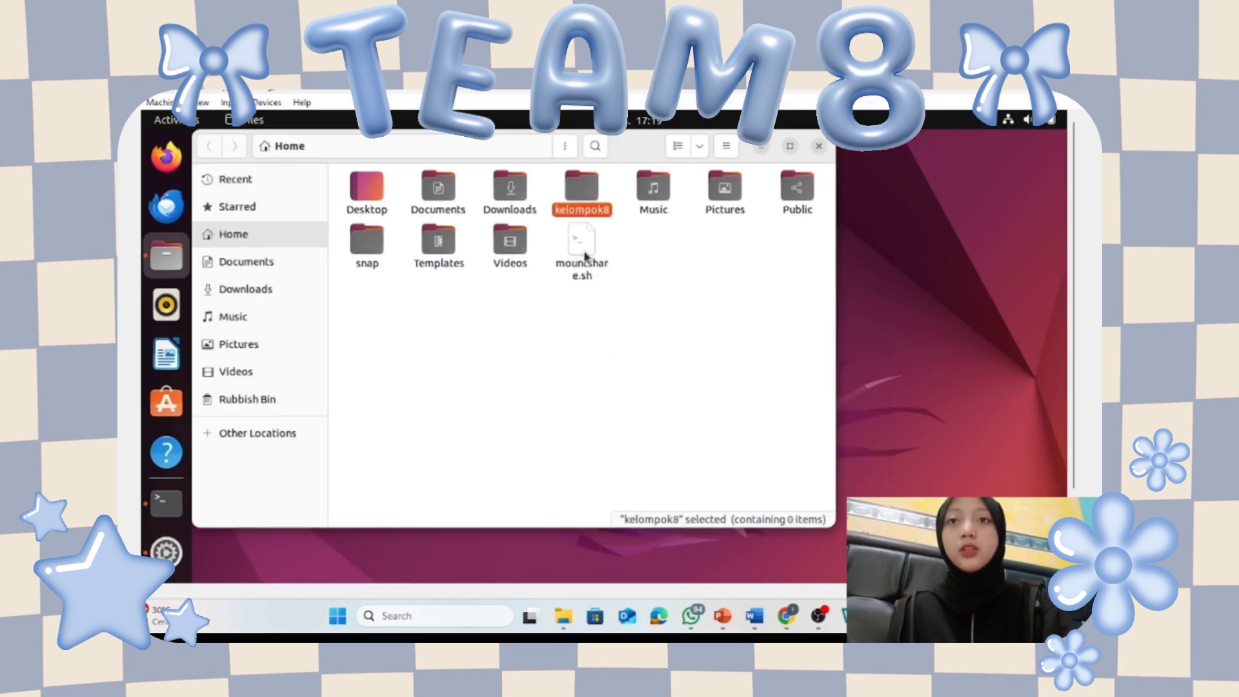
right_click(584, 252)
click(700, 475)
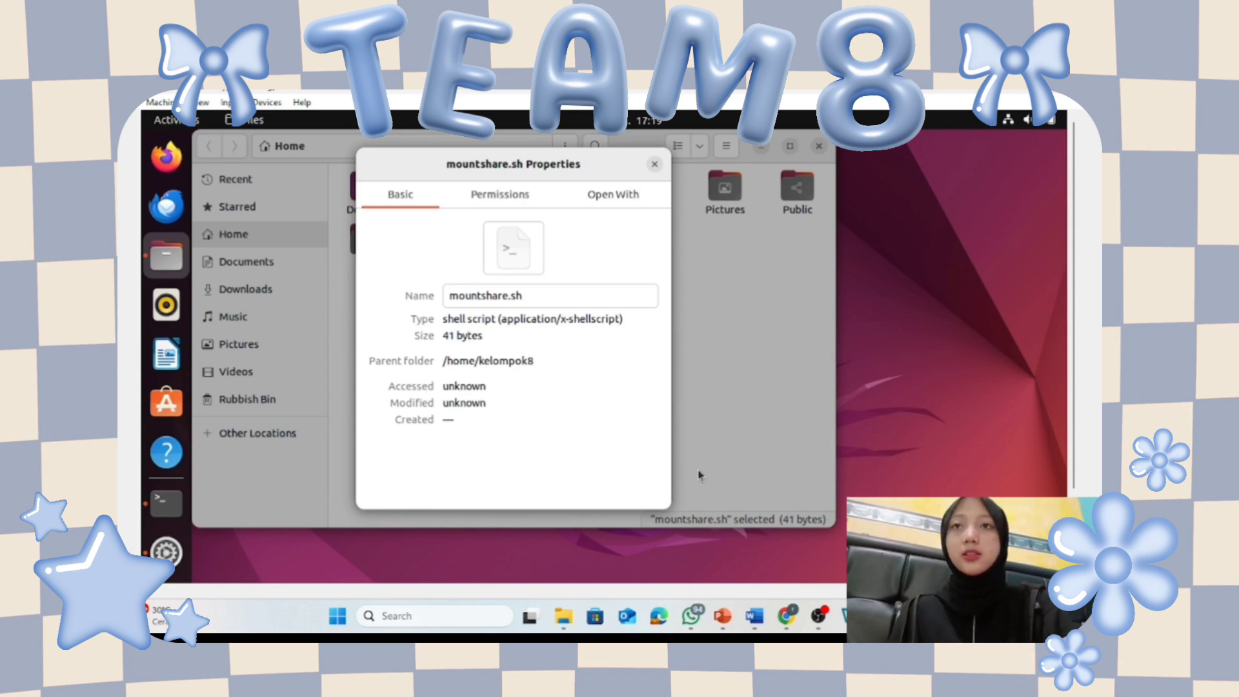
click(514, 191)
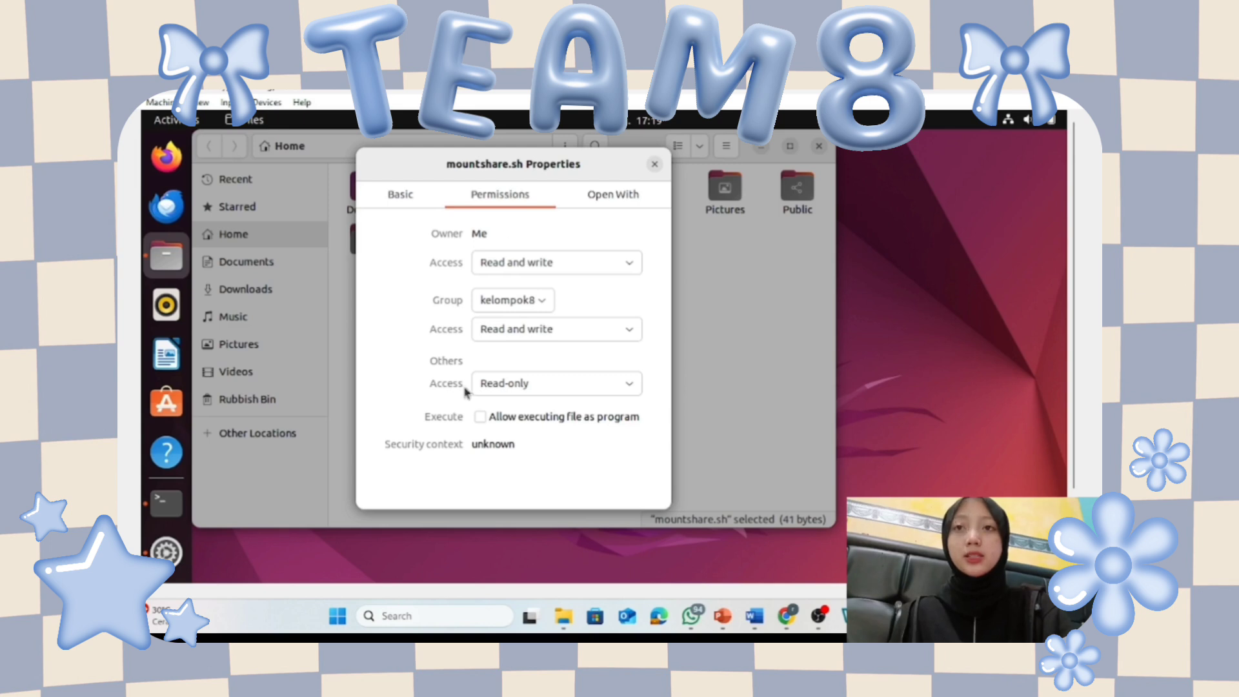
click(480, 416)
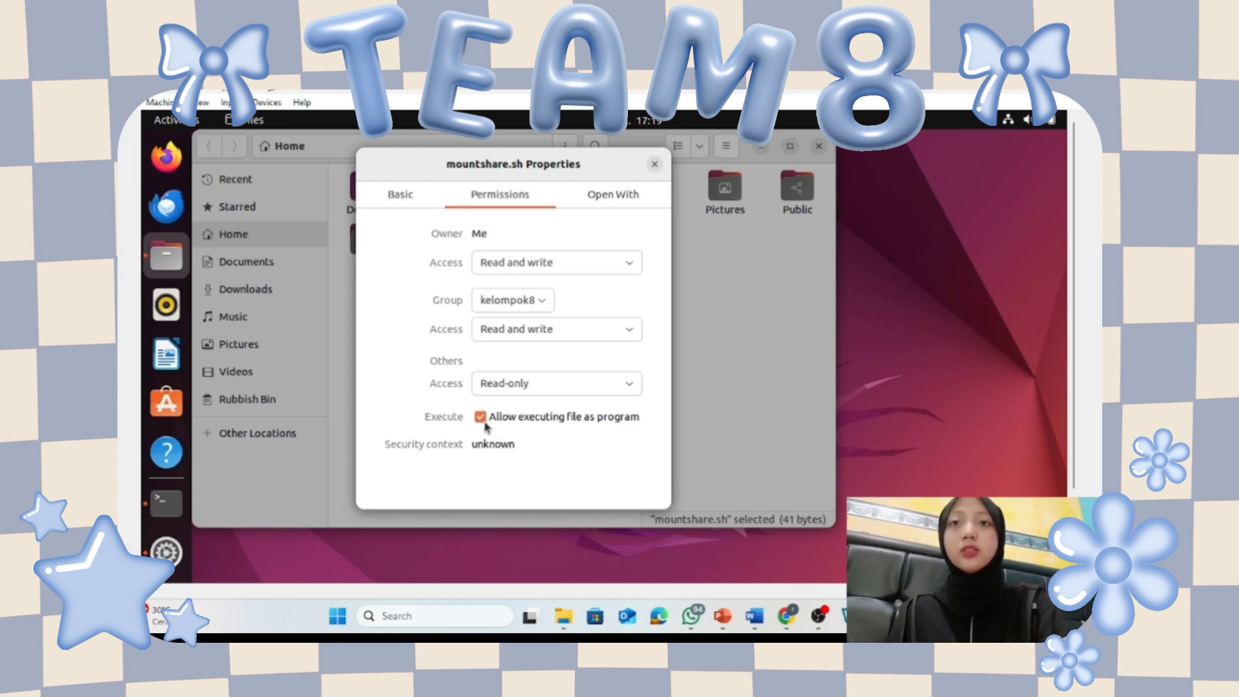
click(654, 165)
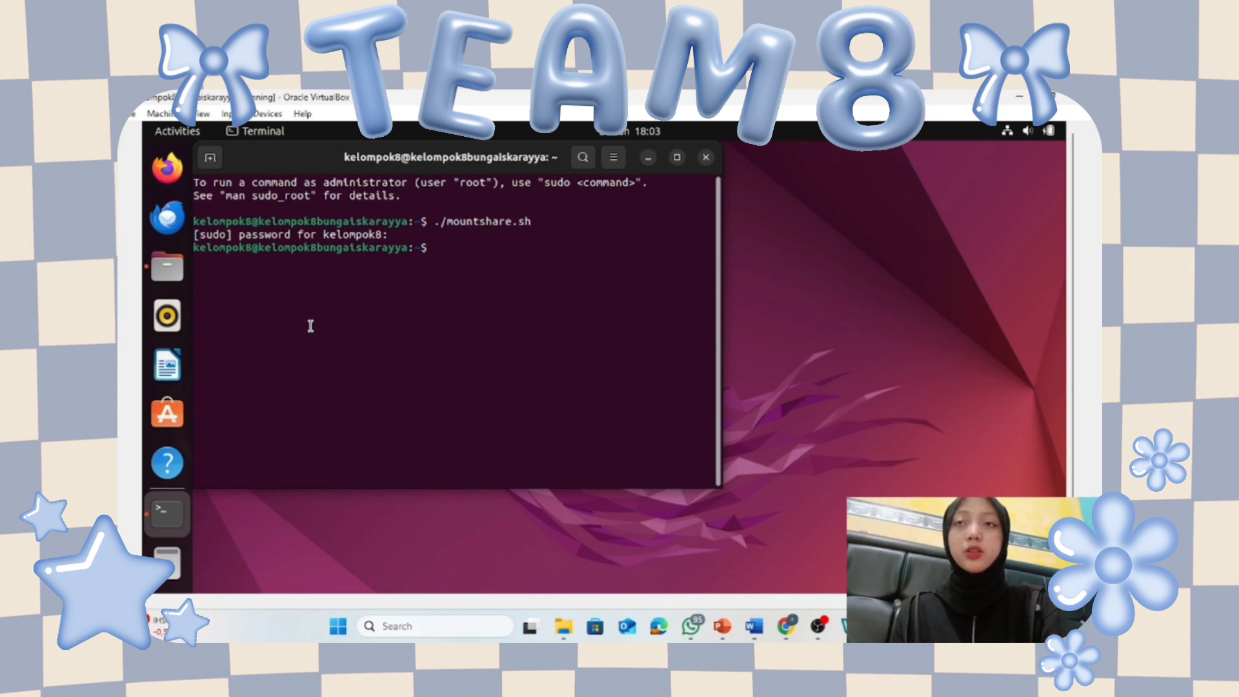
Check the guest's kelompok8 folder against the host's KELOMPOK8 folder contents.
click(167, 271)
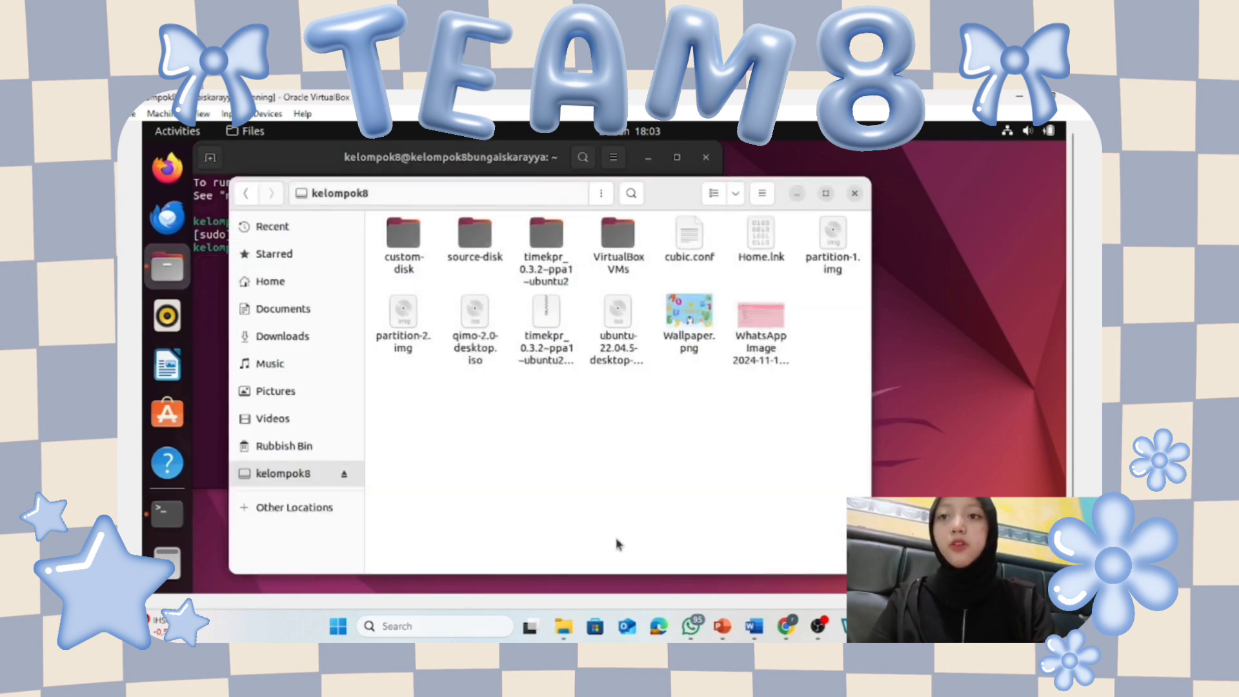
click(563, 625)
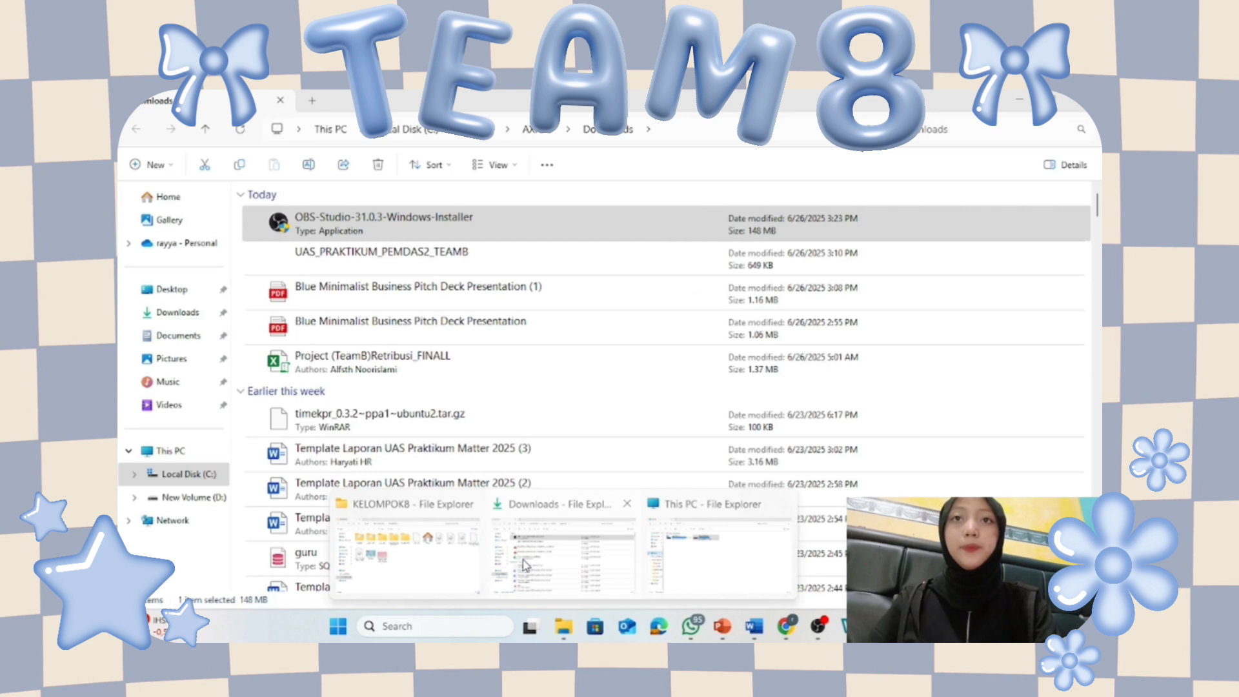
click(405, 551)
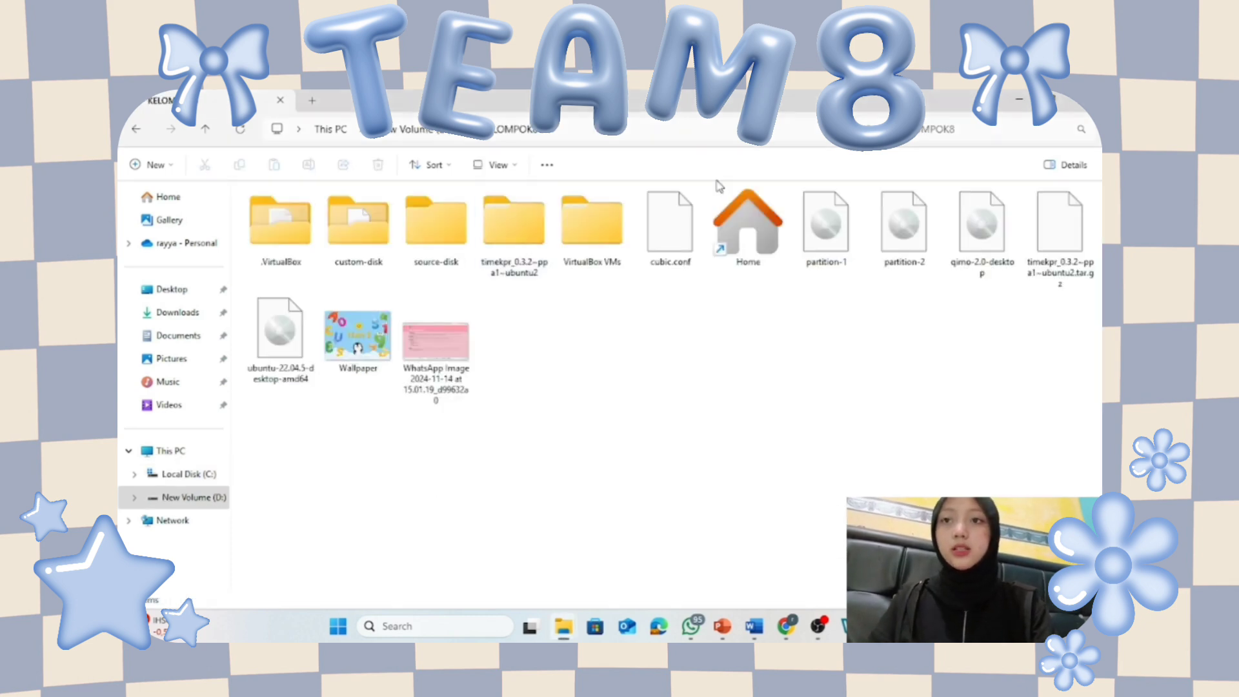
Minimize the guest's Files and Terminal windows to reveal the Ubuntu desktop.
click(1018, 99)
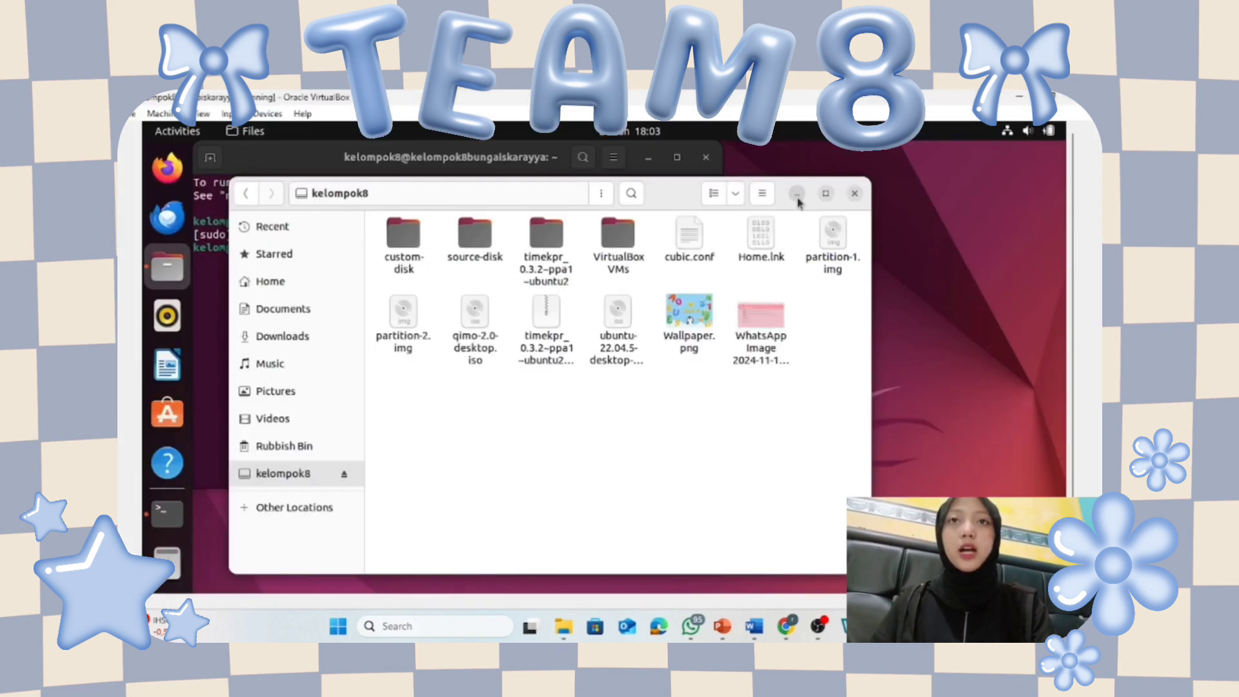
click(797, 196)
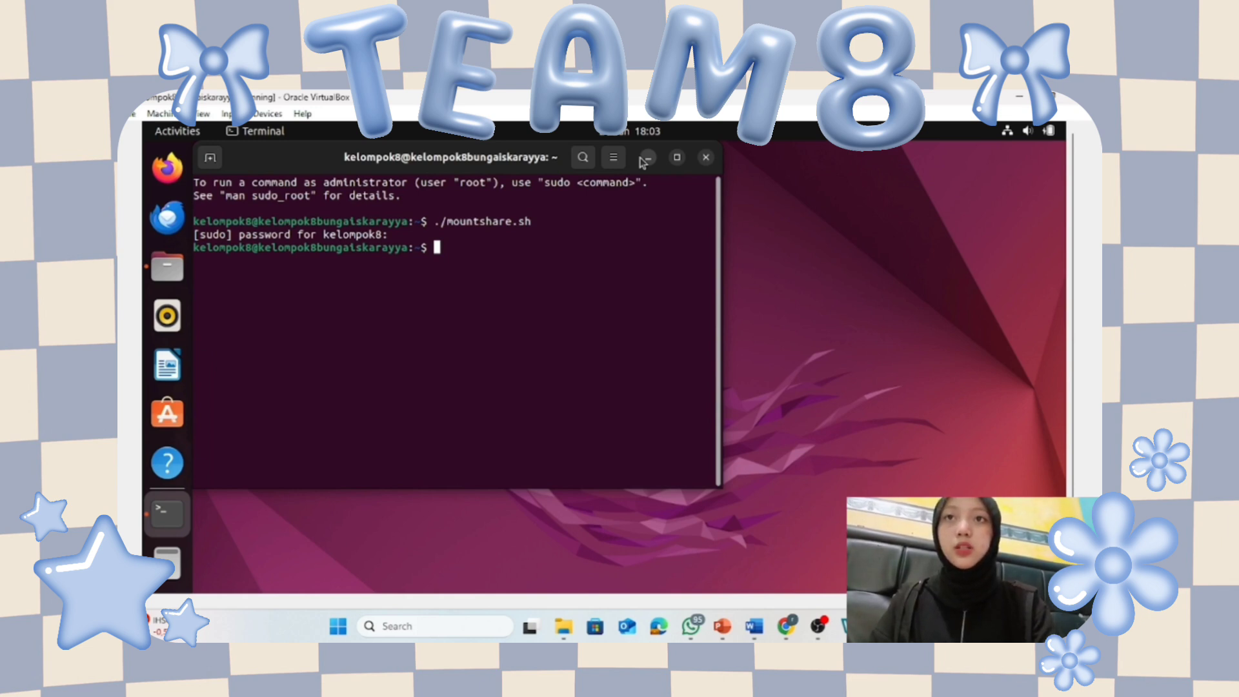
click(646, 157)
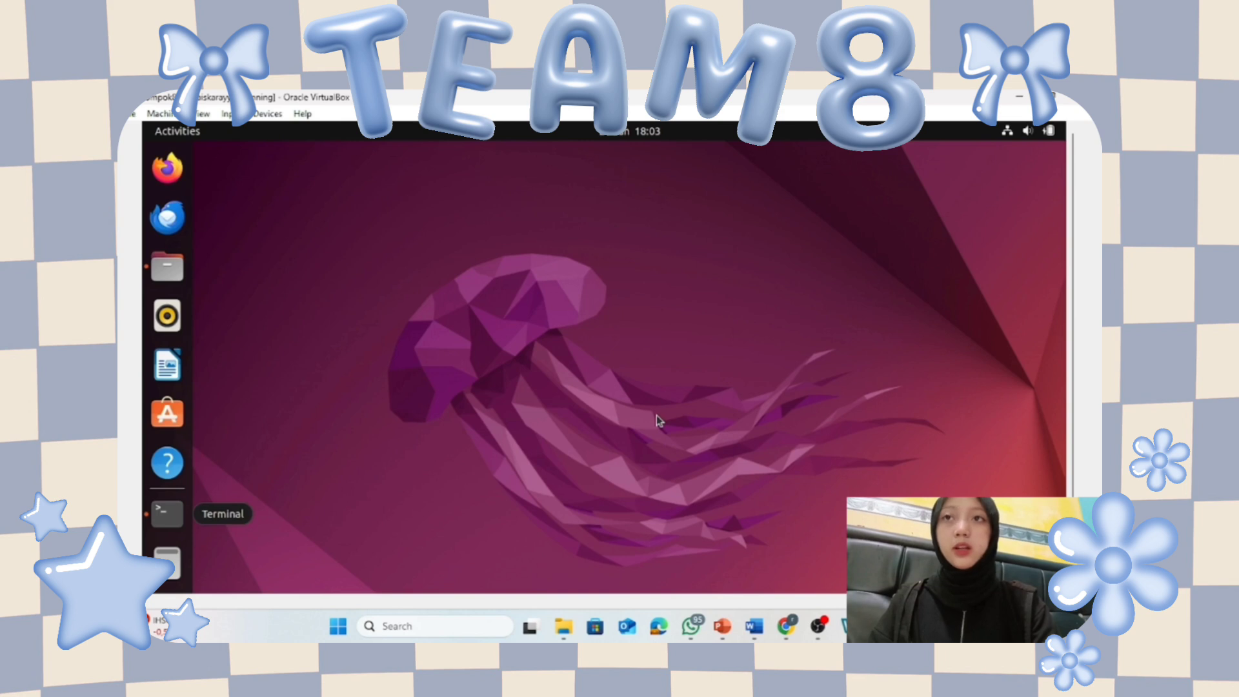
In Files, make a new folder named Remaster in Home and open it to confirm it's empty.
drag(1077, 311, 1077, 400)
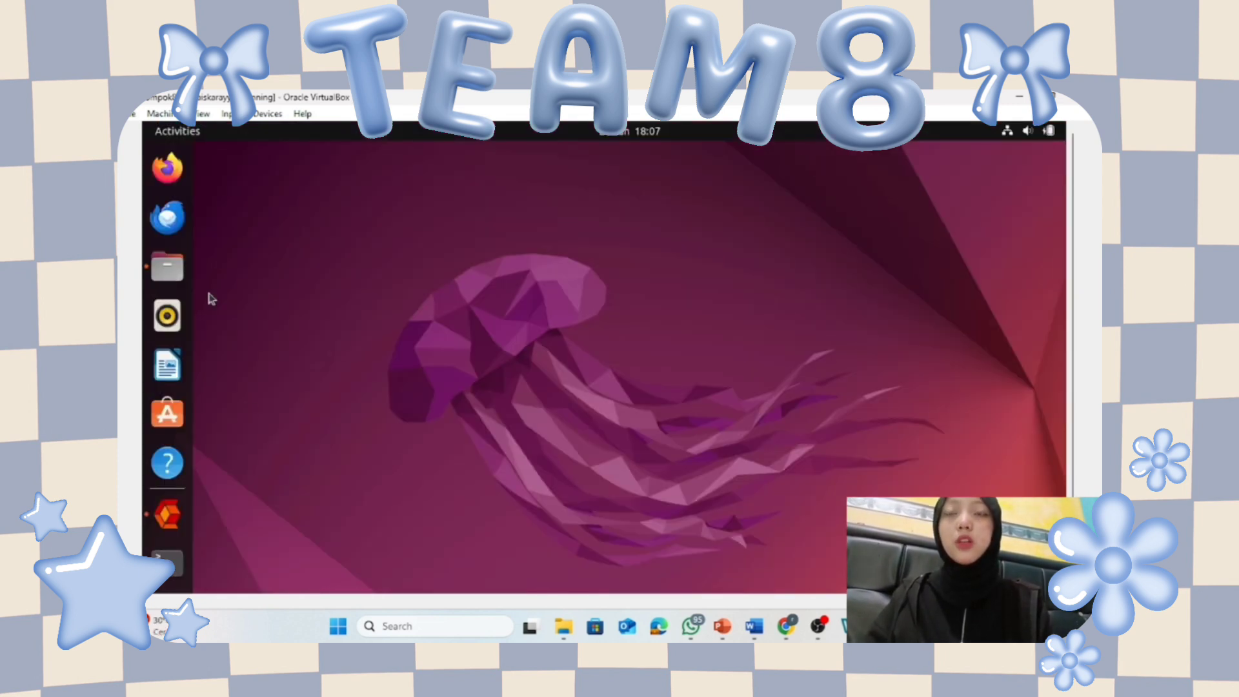
click(167, 266)
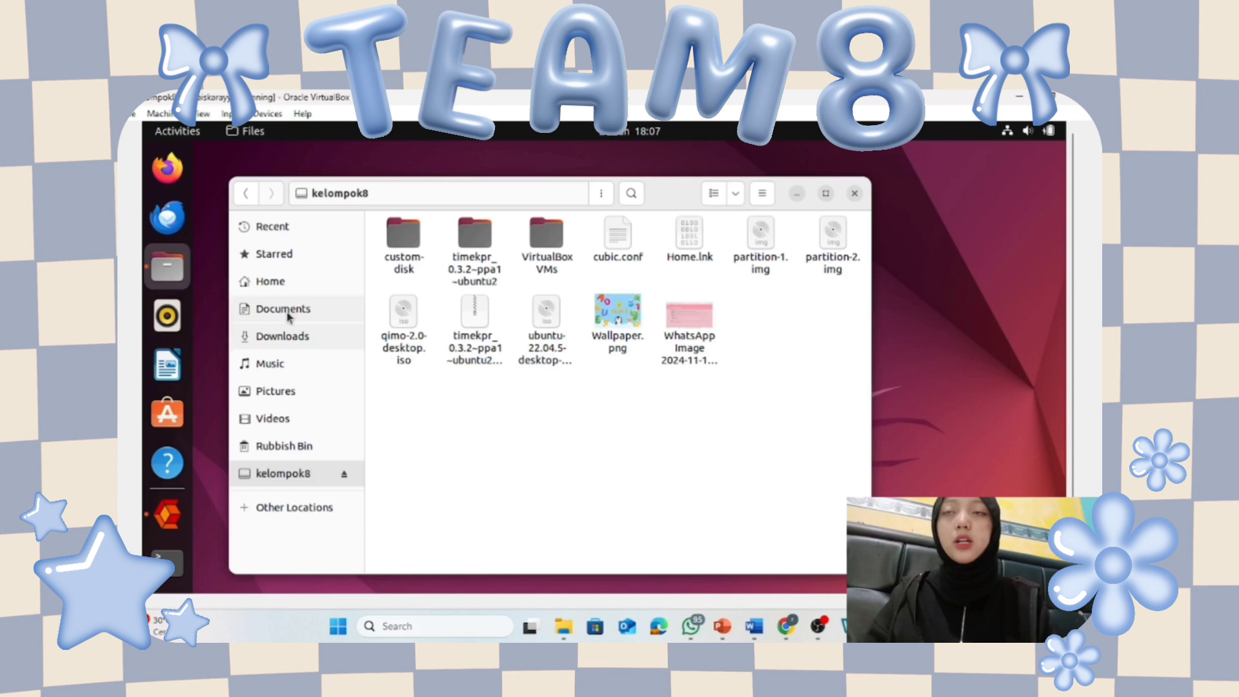
right_click(576, 401)
click(551, 437)
click(259, 281)
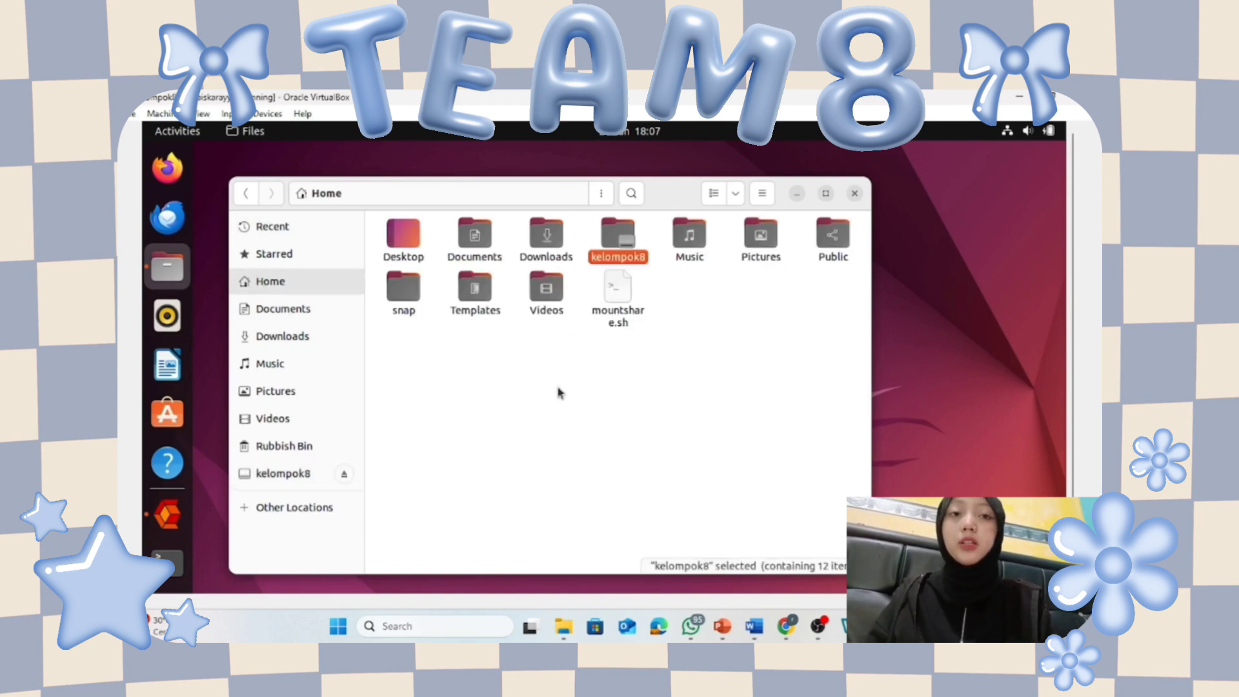
right_click(675, 311)
click(741, 335)
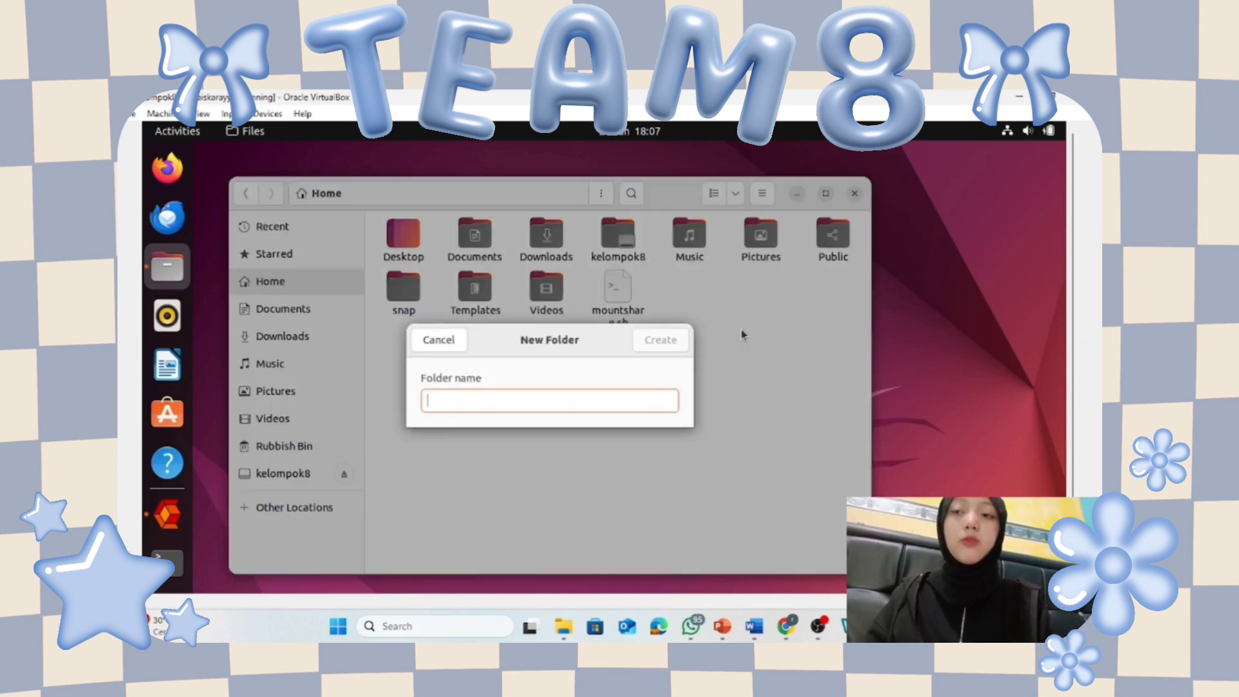
text(Remaster)
click(664, 349)
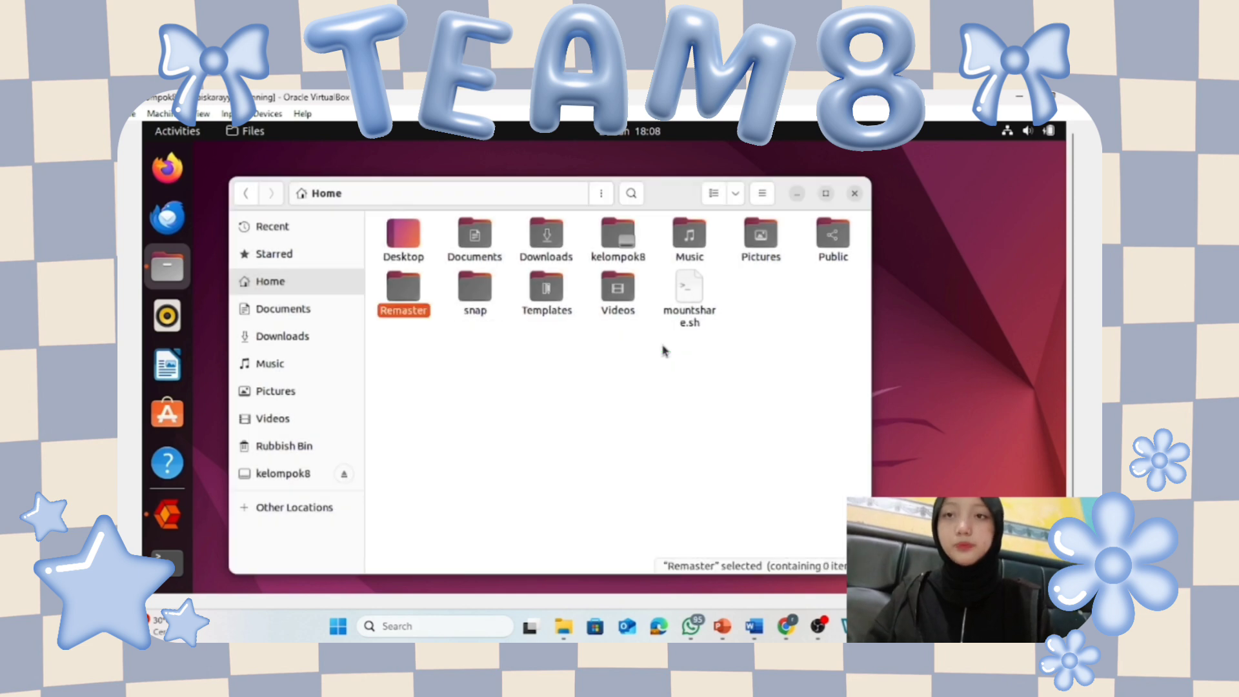
double_click(413, 298)
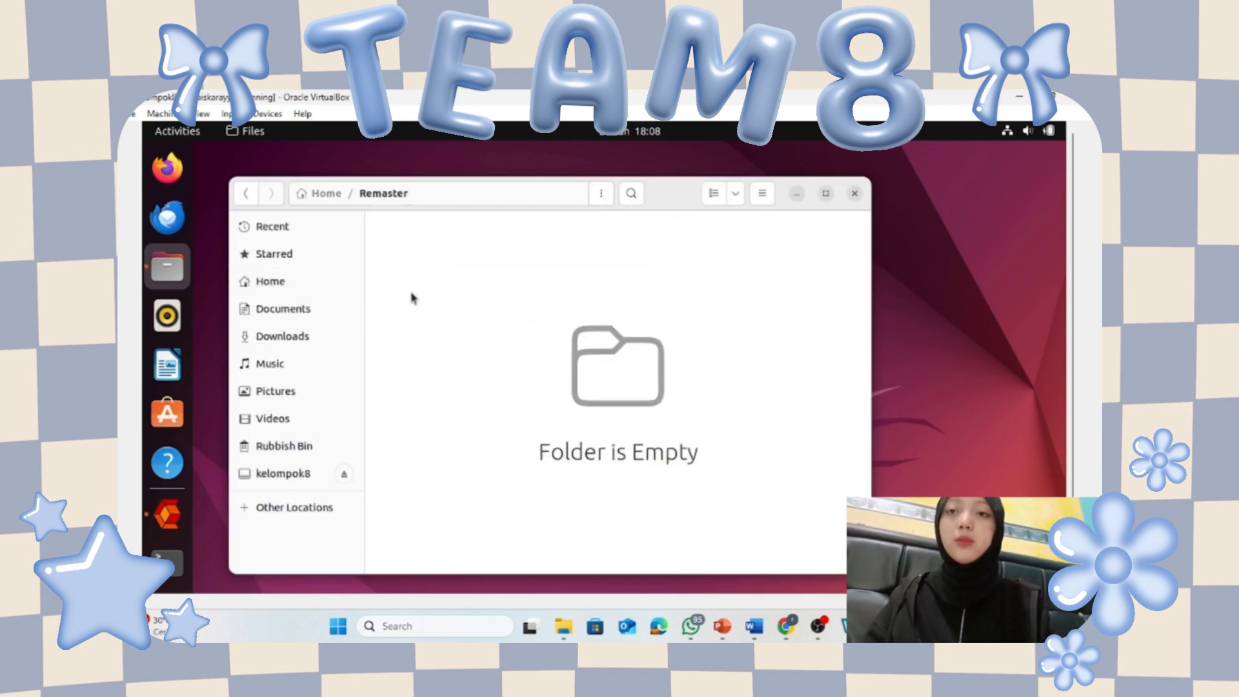
Launch Cubic and set /home/kelompok8/Remaster as the project directory.
click(796, 193)
click(167, 514)
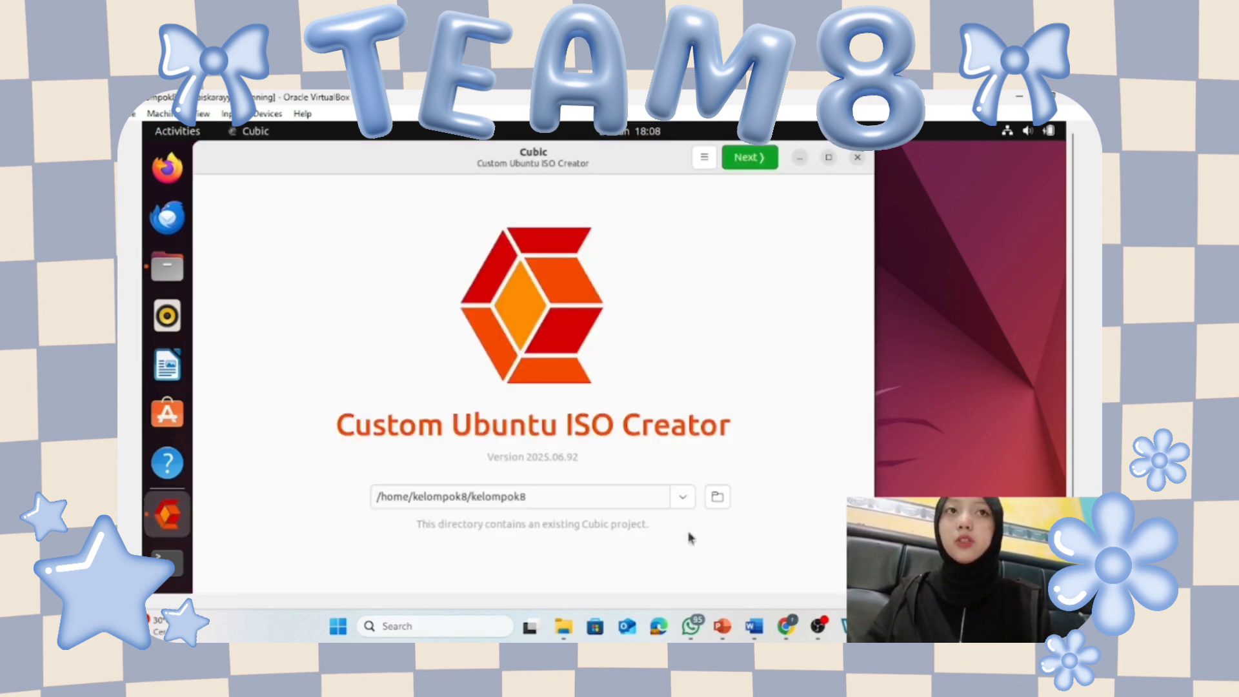
click(717, 496)
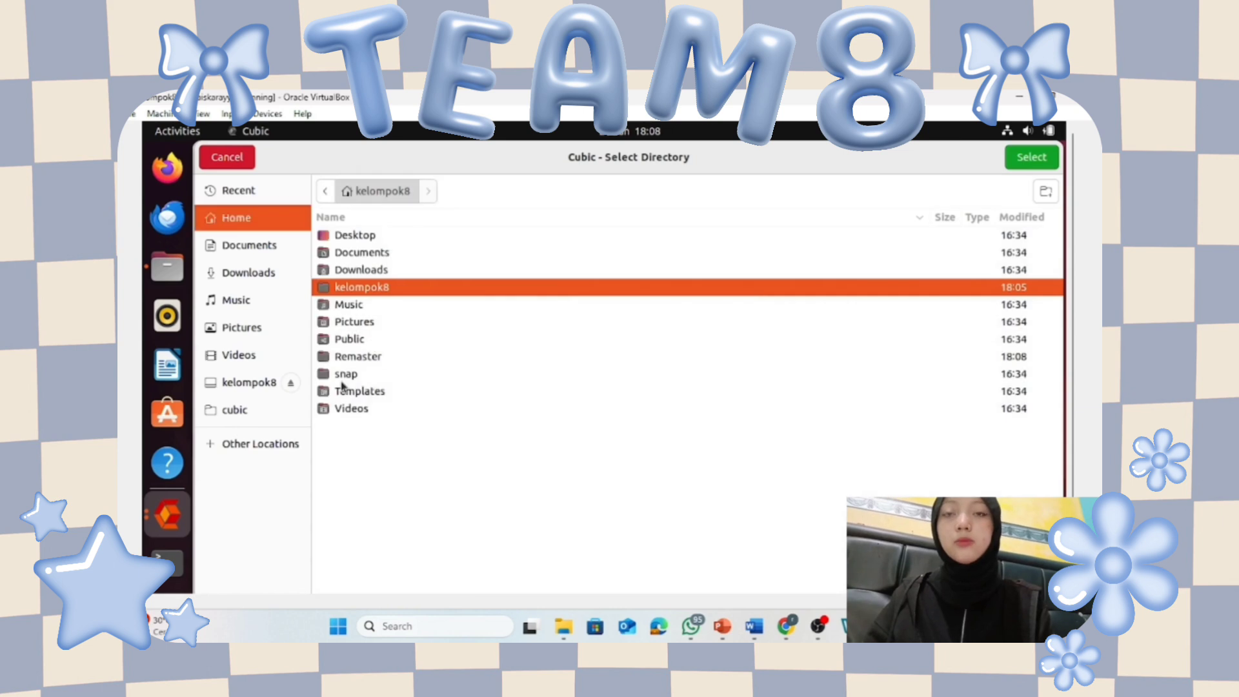
click(349, 356)
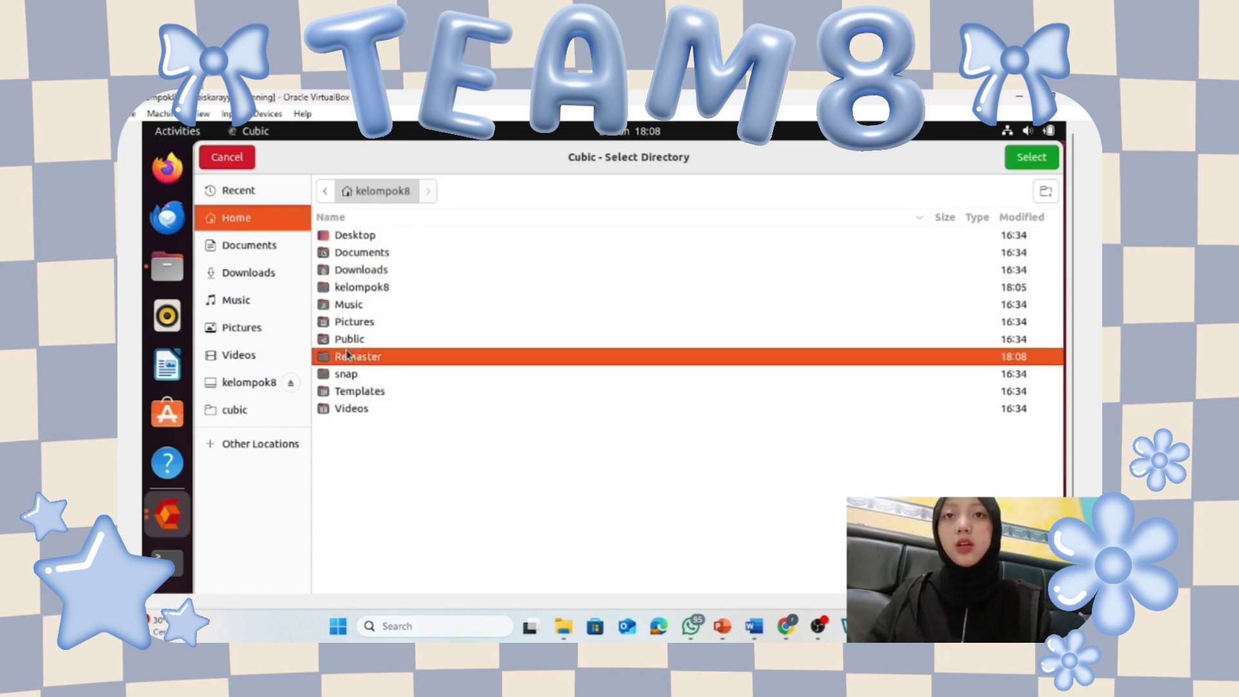
click(1031, 159)
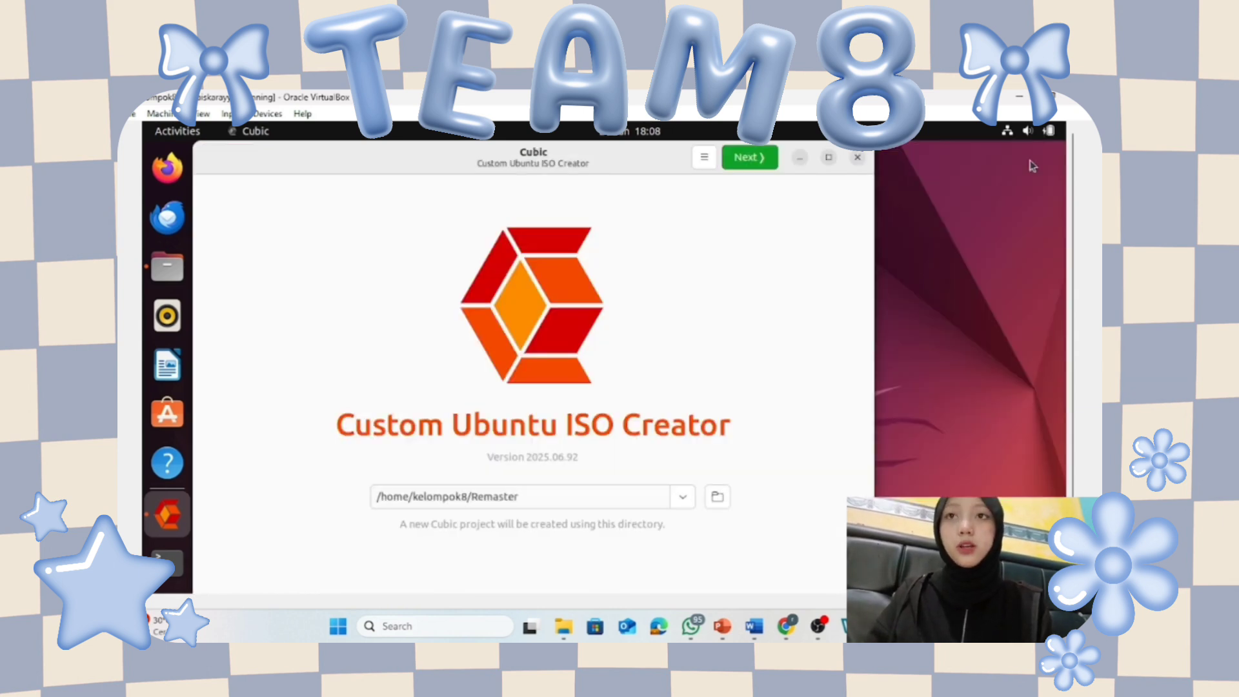
Select ubuntu-22.04.5-desktop-amd64.iso from the kelompok8 folder as the original disk.
click(752, 160)
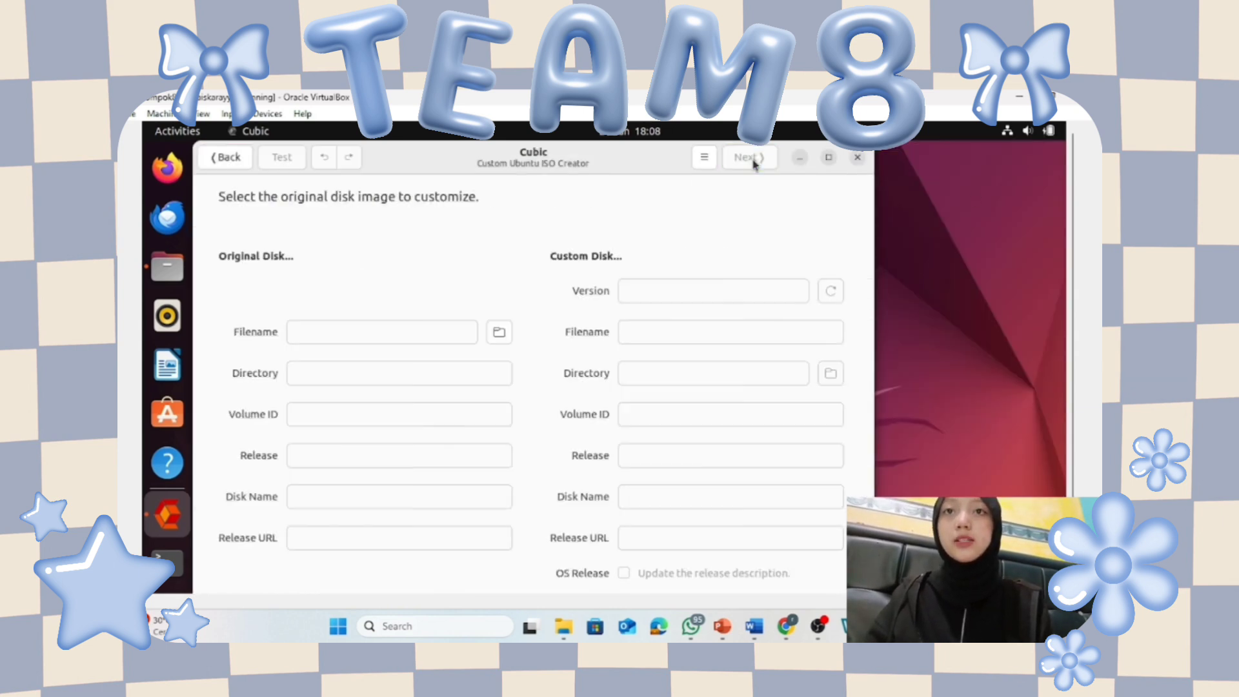
click(491, 333)
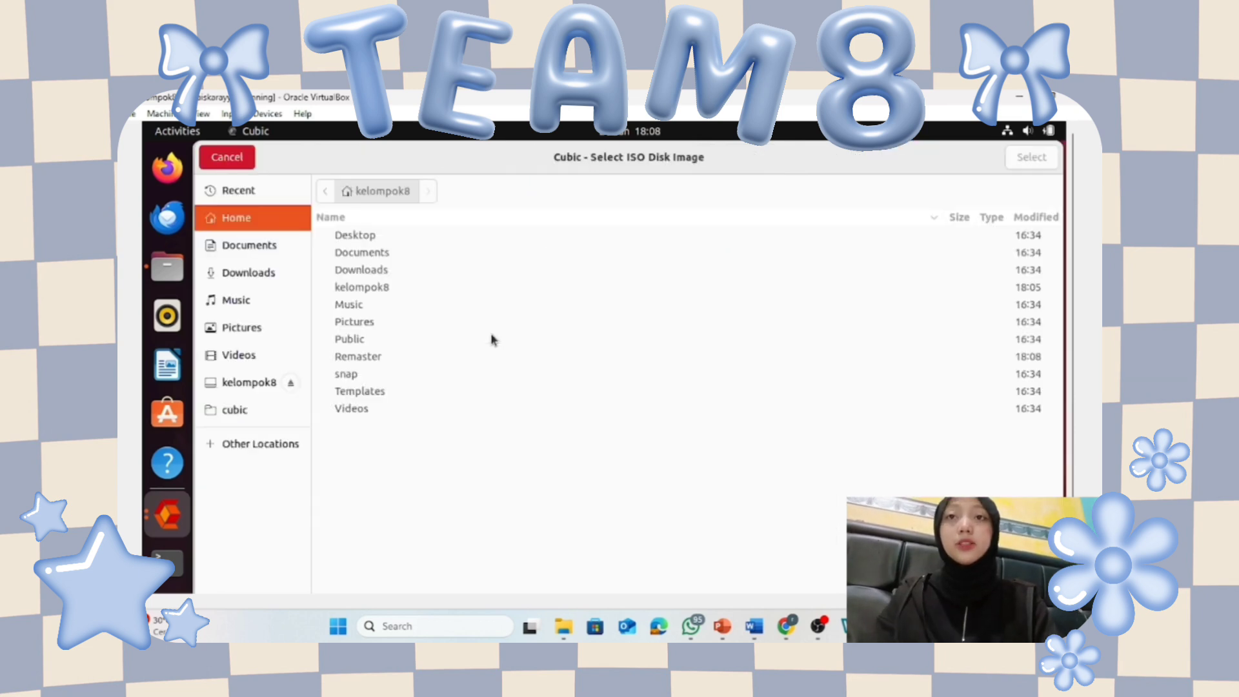
double_click(363, 291)
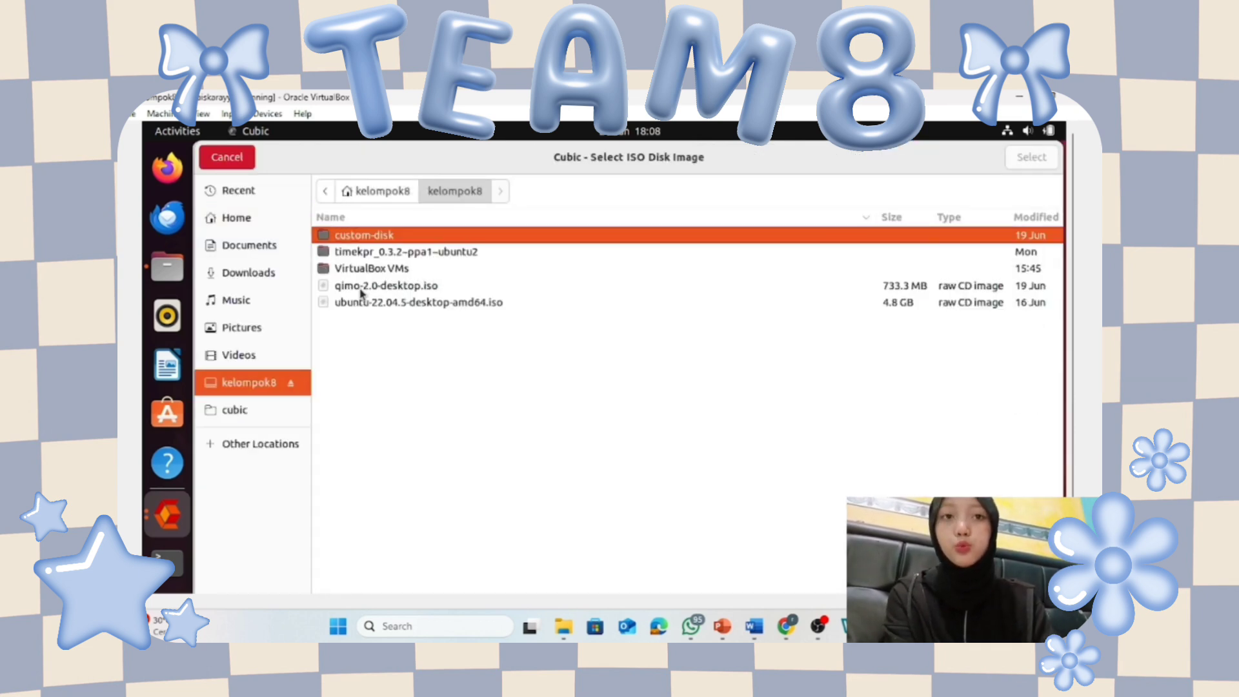
click(392, 304)
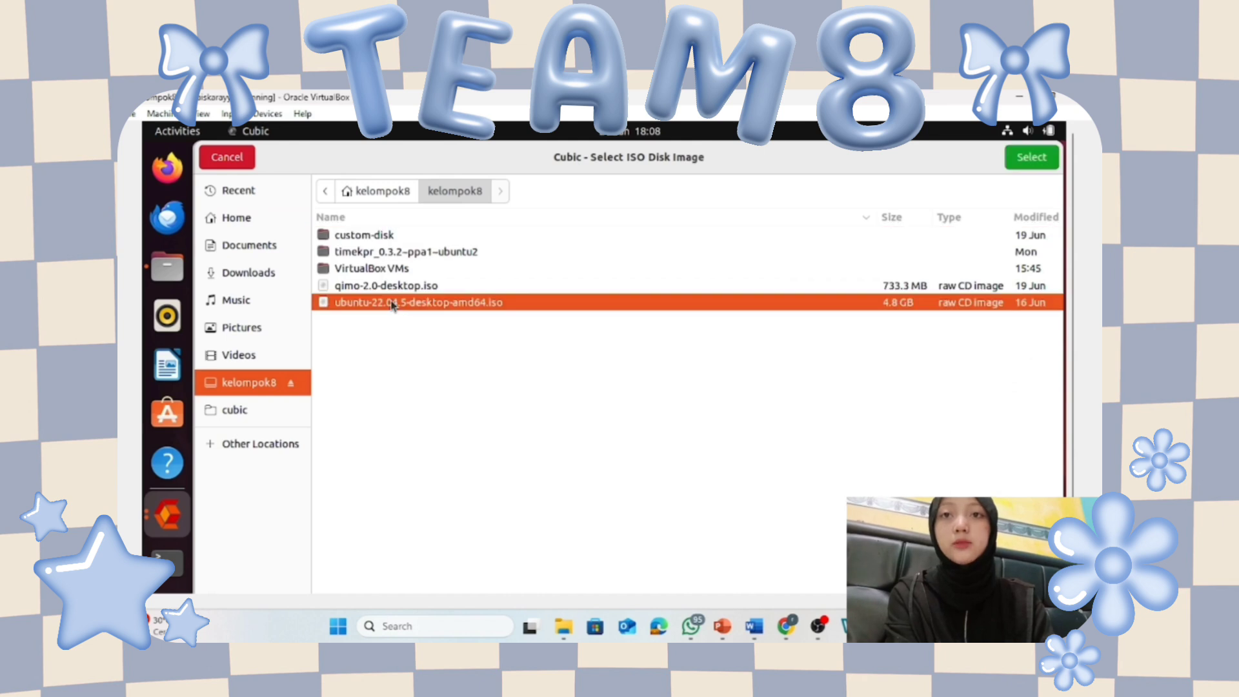
click(1030, 160)
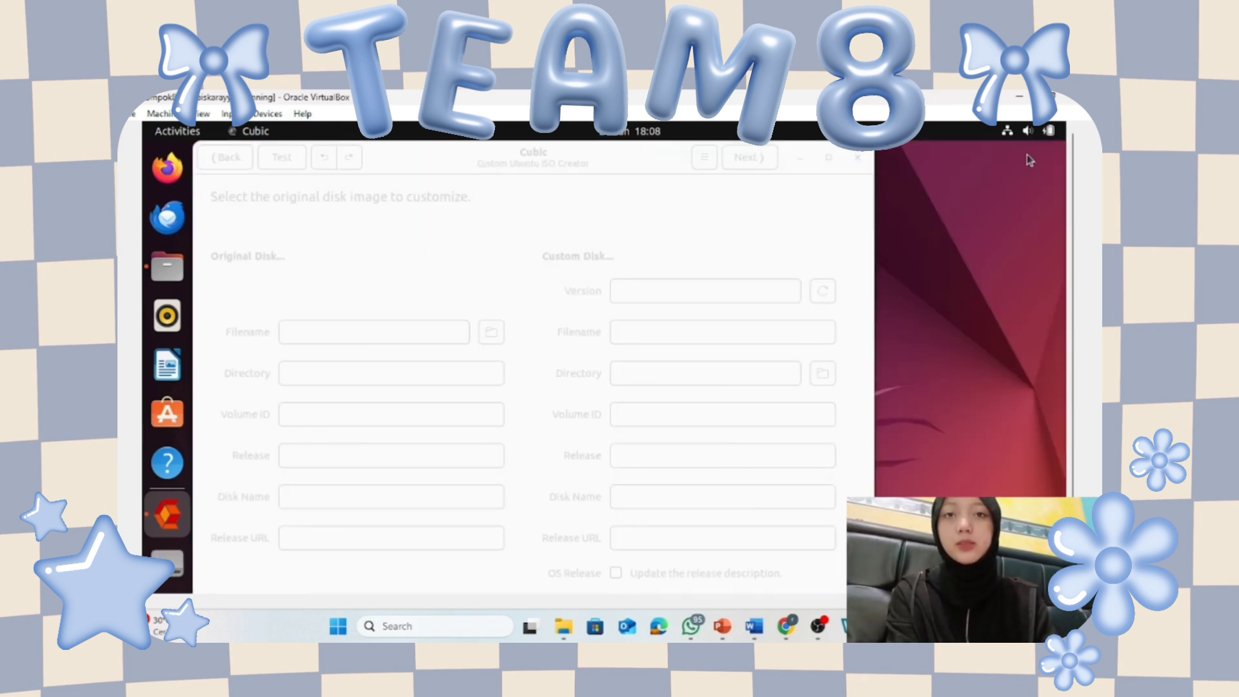
Name the custom disk 'ubuntu Kelompok 8.iso' and start extracting the original disk.
click(812, 334)
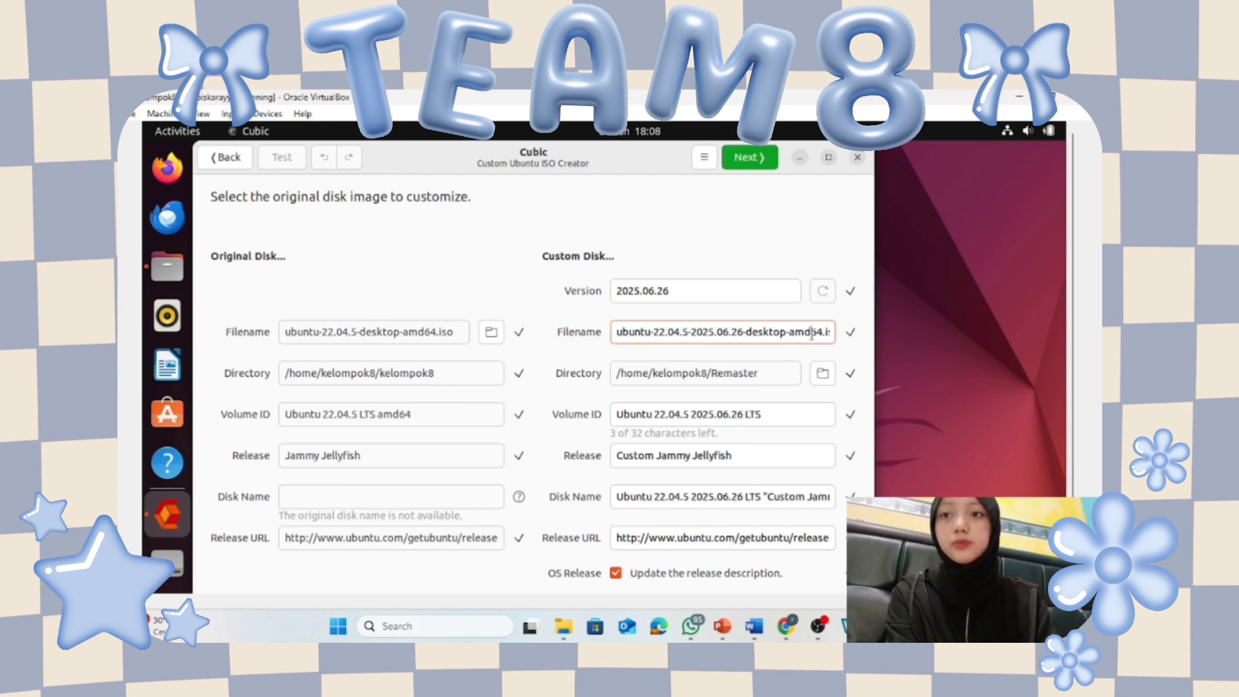
triple_click(812, 334)
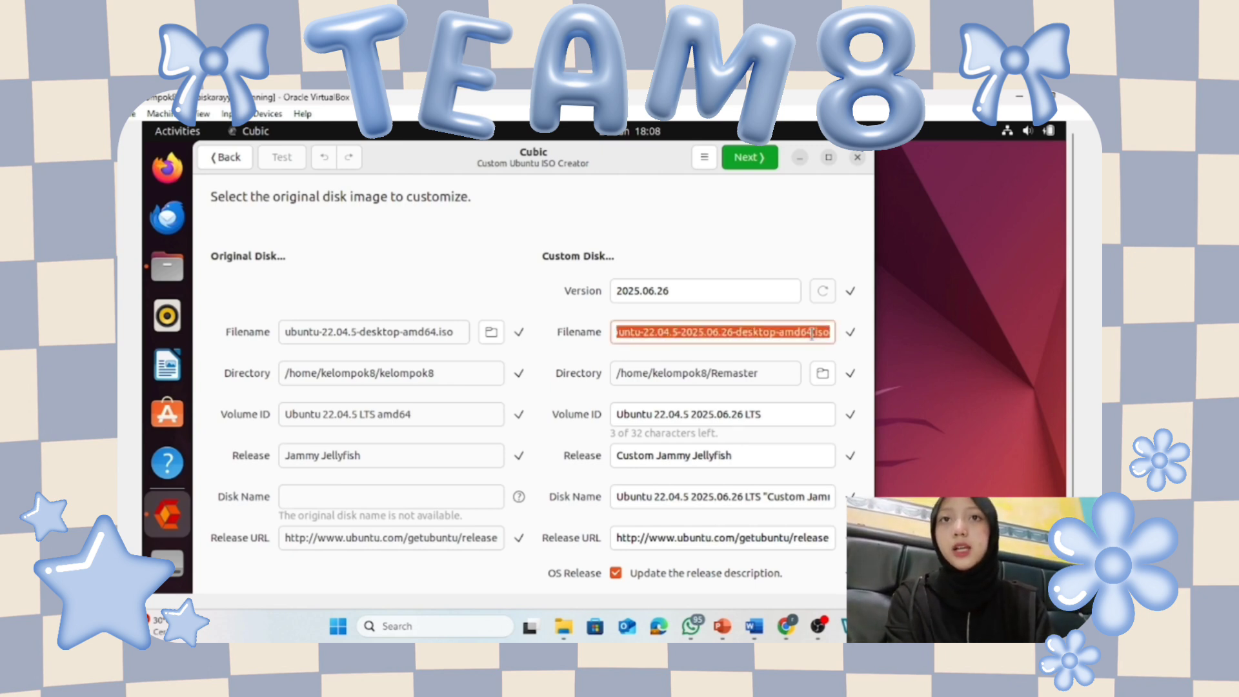
text(ubuntu.iso)
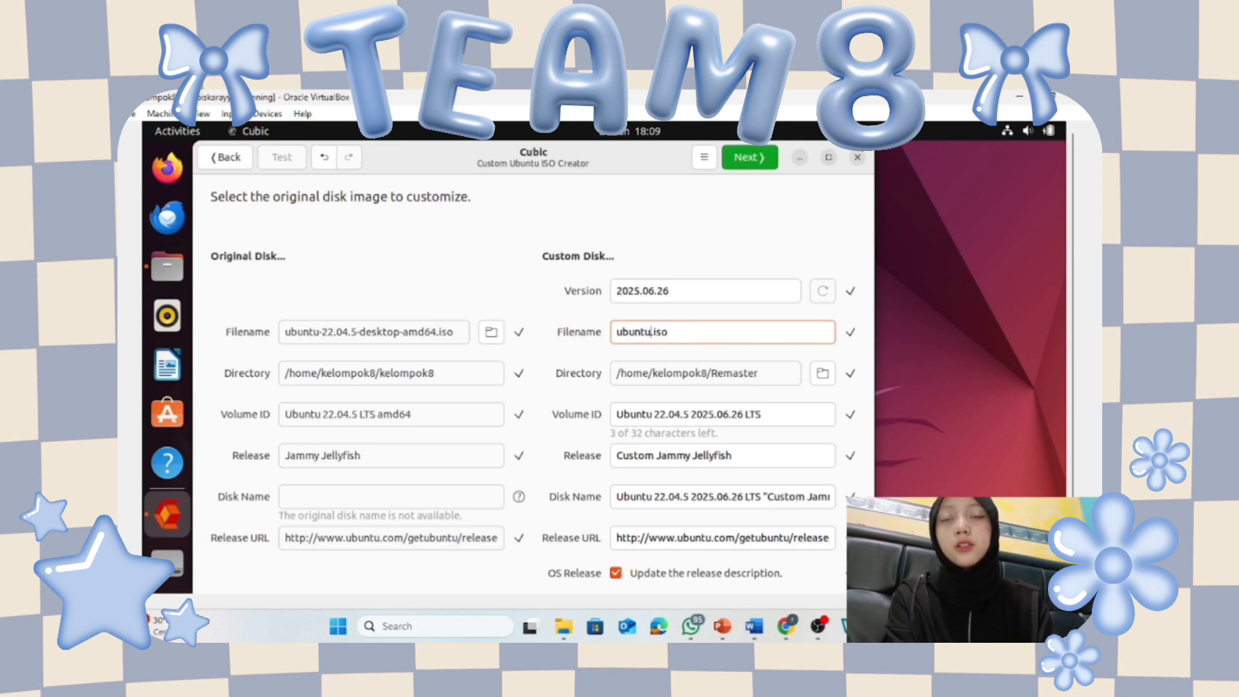
key(Left)
key(Left)
key(Left)
key(Left)
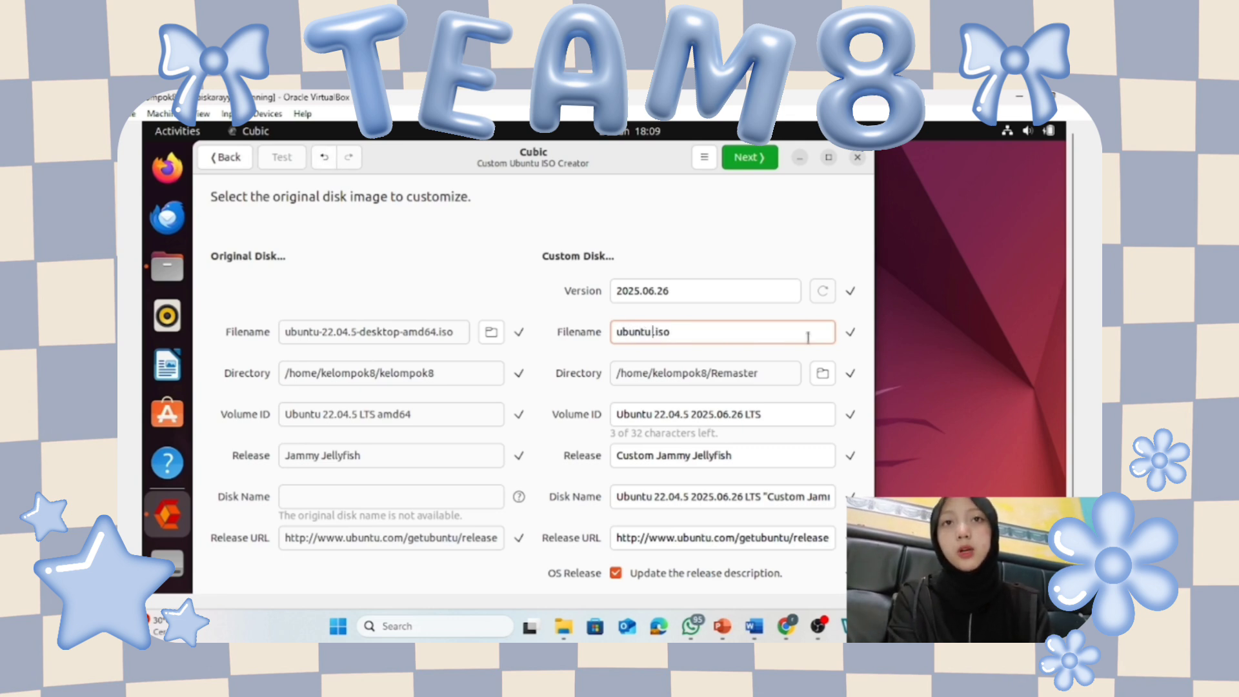
text(Kelompok 8)
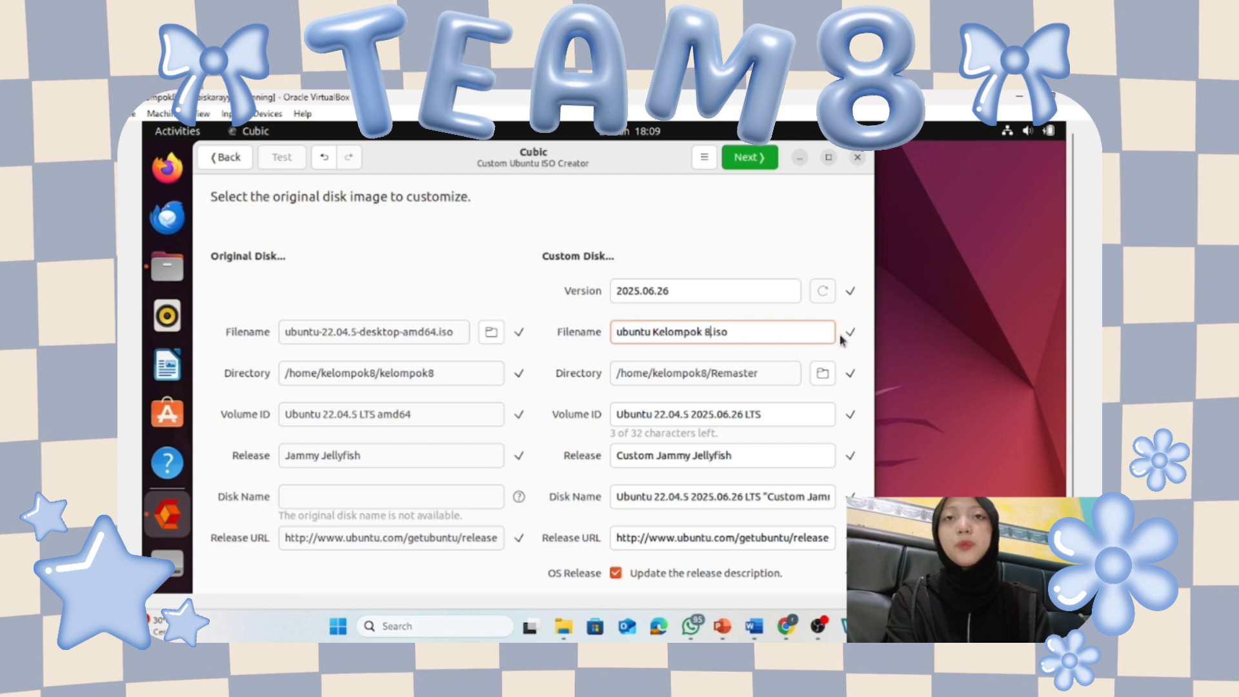
click(749, 158)
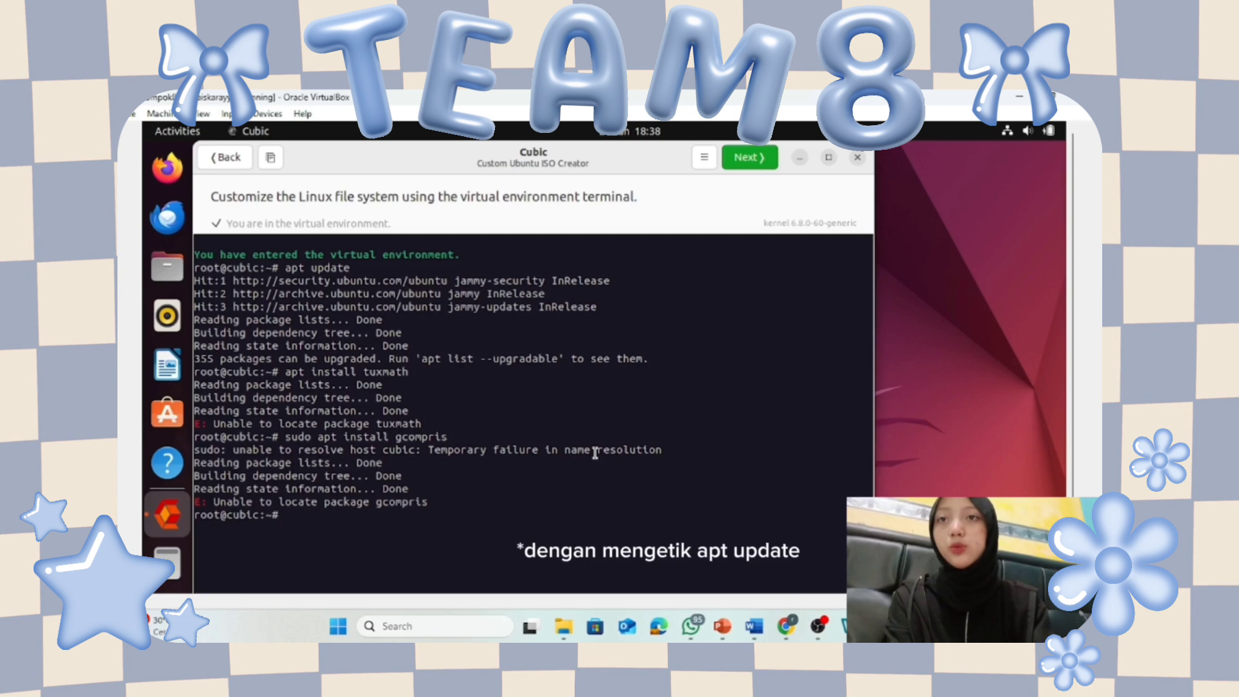
Enable the universe repository with add-apt-repository universe in the Cubic terminal.
text(add apt)
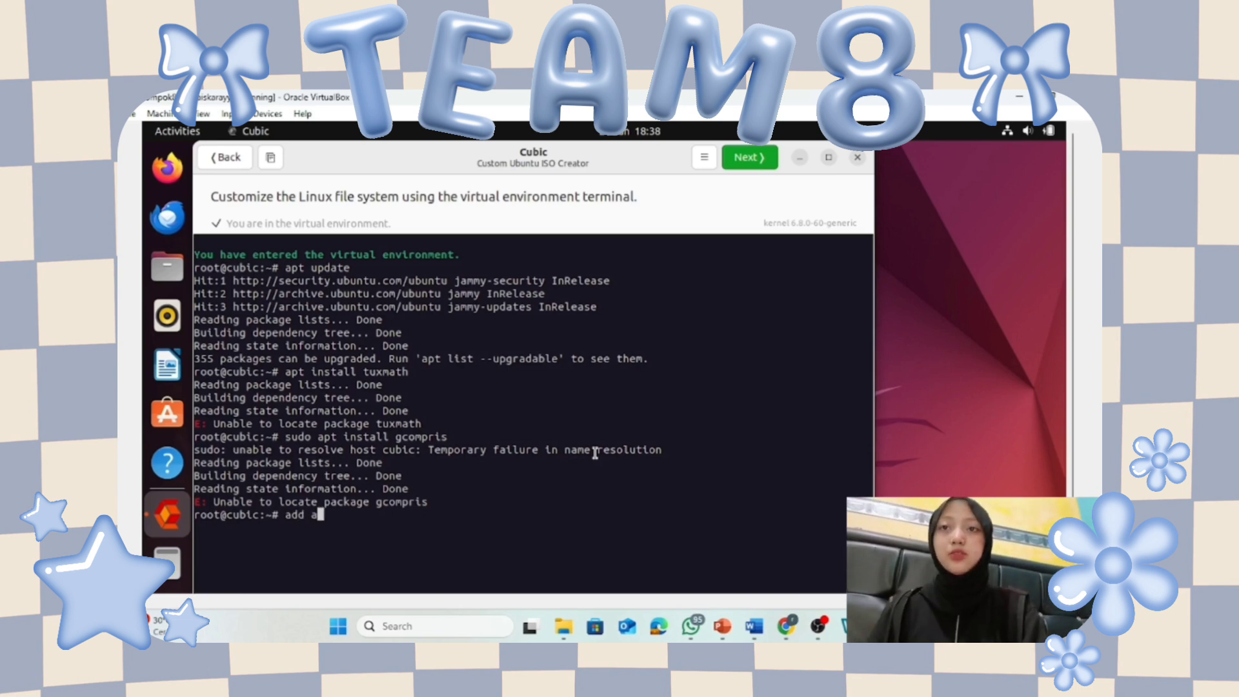
key(BackSpace)
key(BackSpace)
key(BackSpace)
key(BackSpace)
text(-)
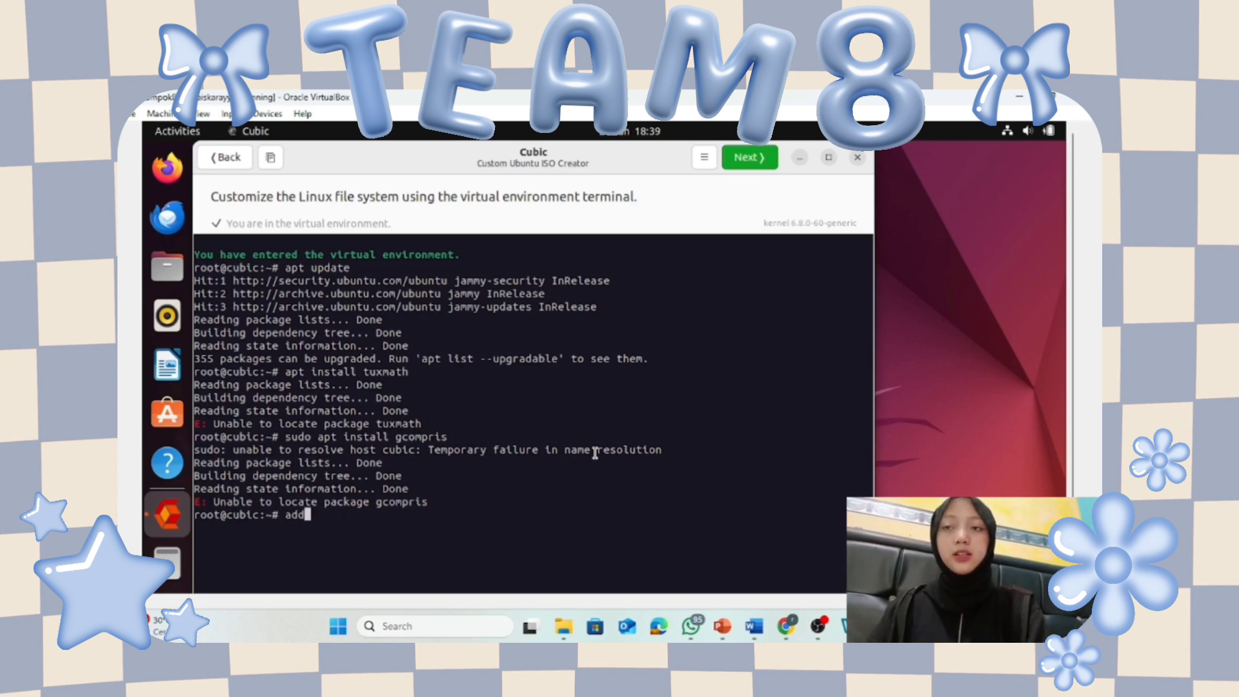
text(apt-re)
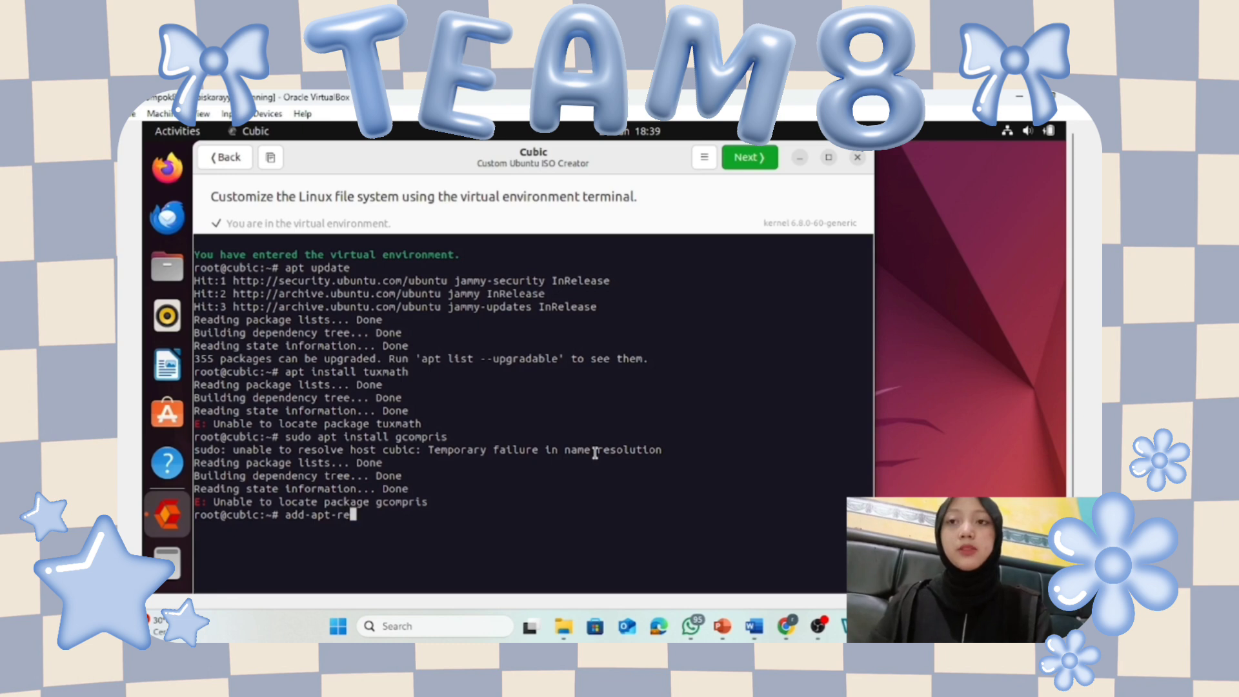
key(Tab)
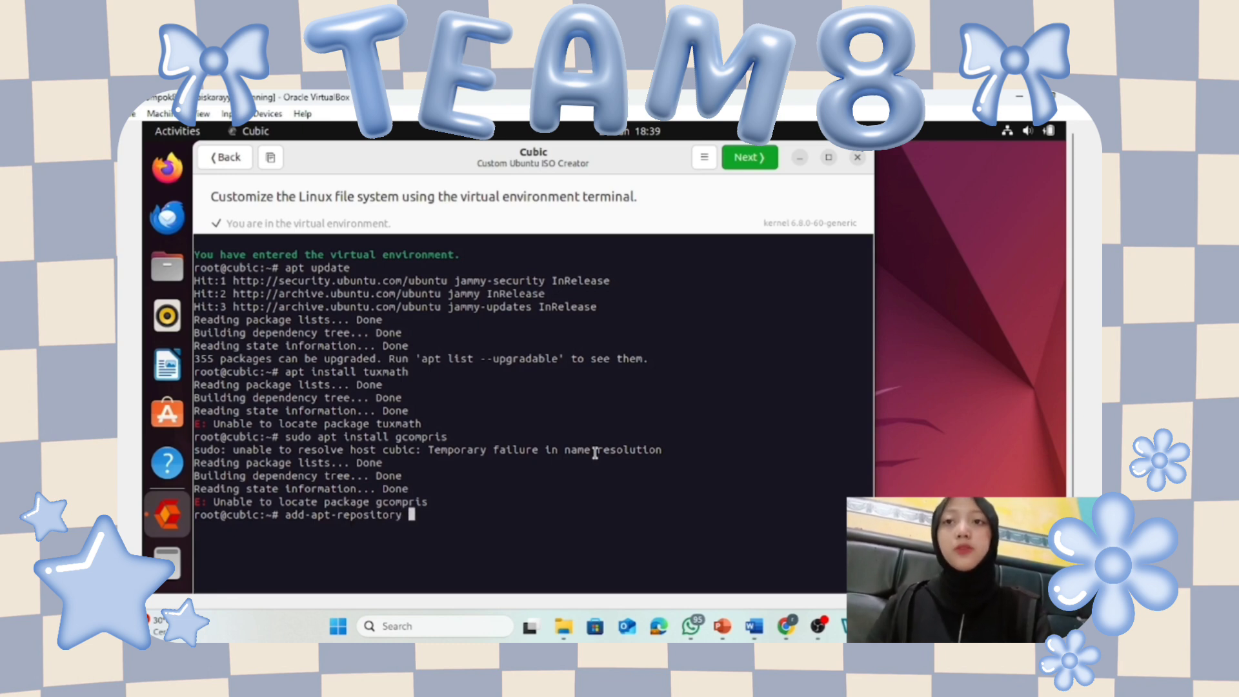
text(universe)
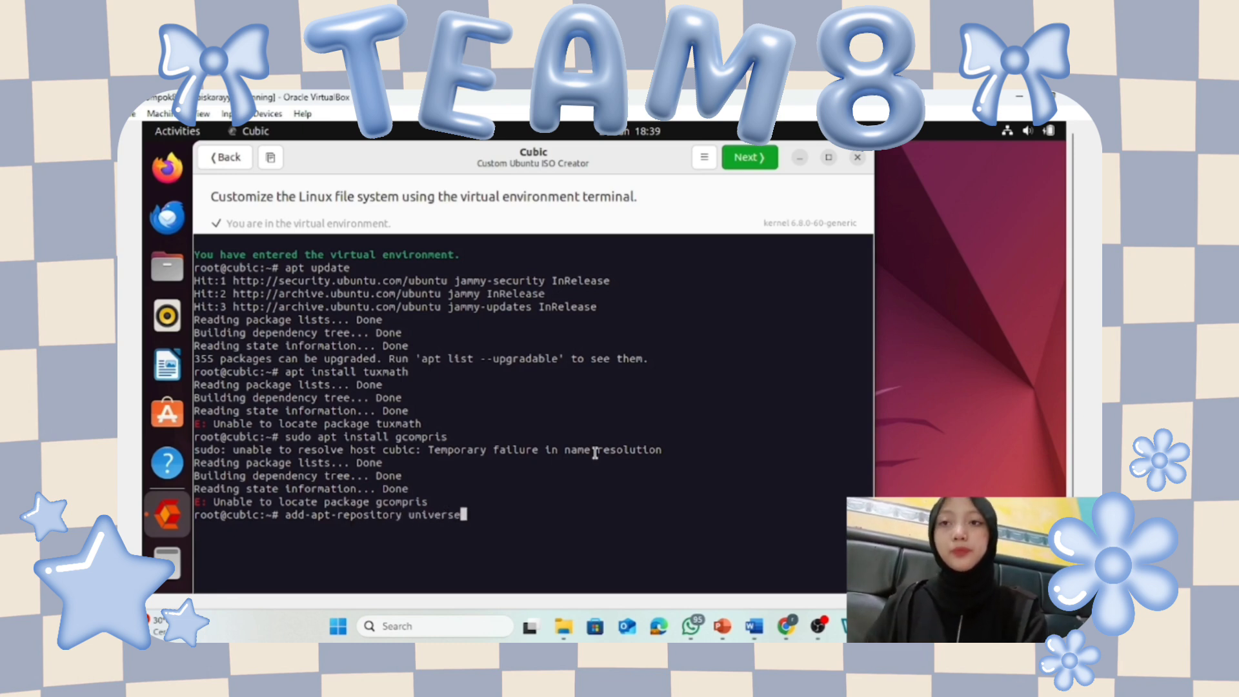
key(Return)
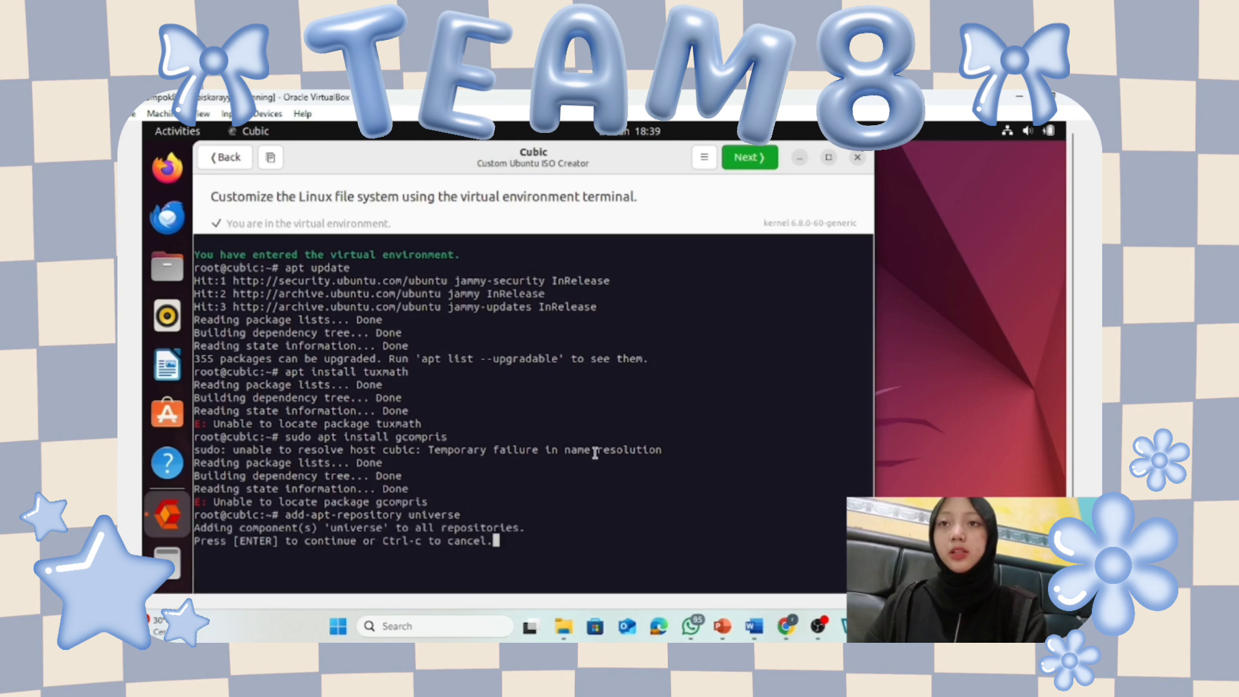
key(Return)
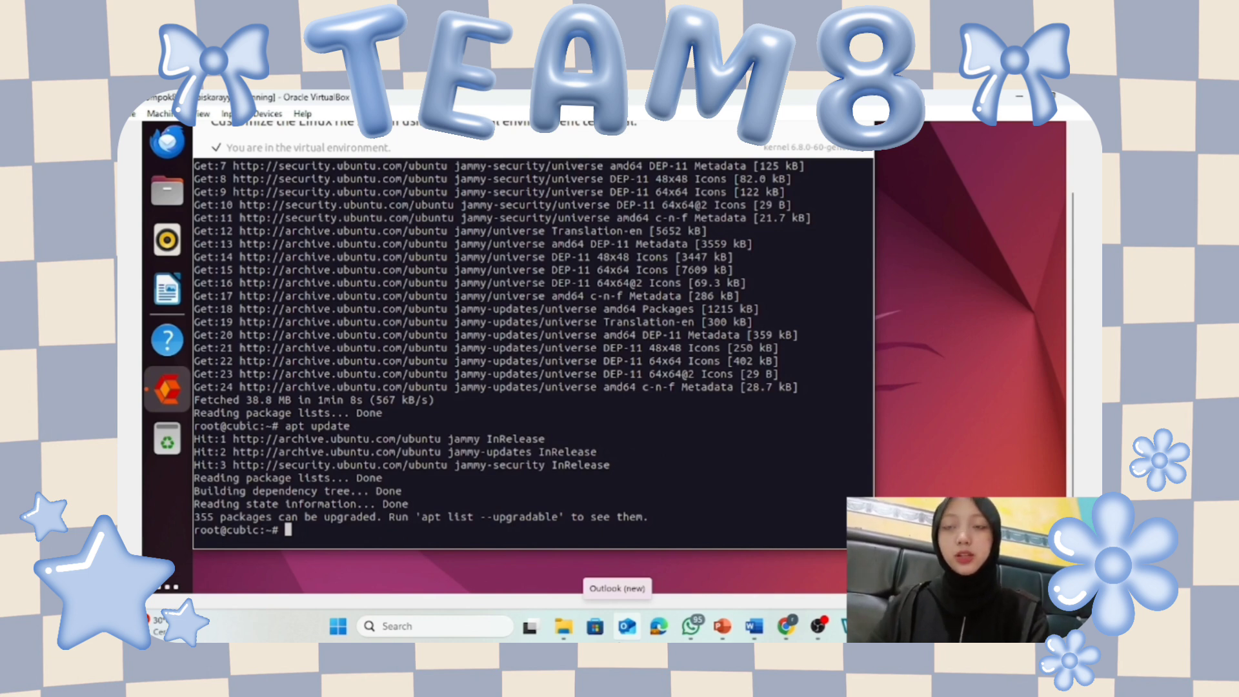
Install tuxmath with apt install tuxmath, confirming with y.
text(apt install tuxmath)
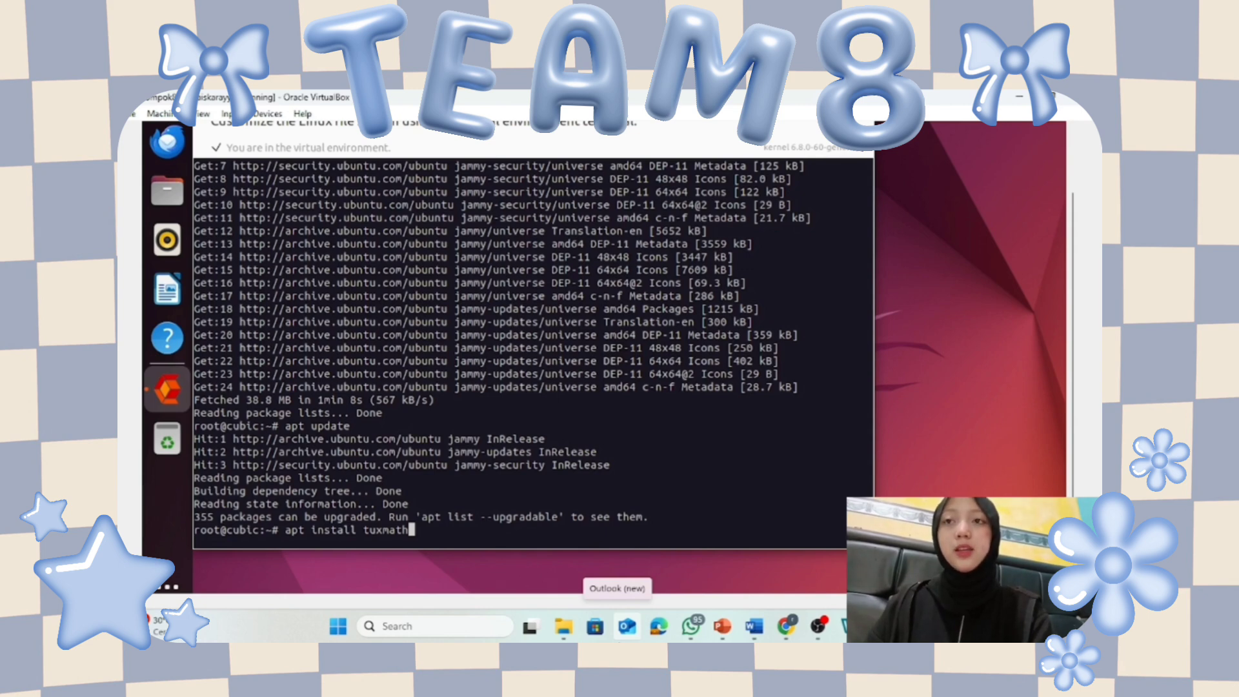
key(Return)
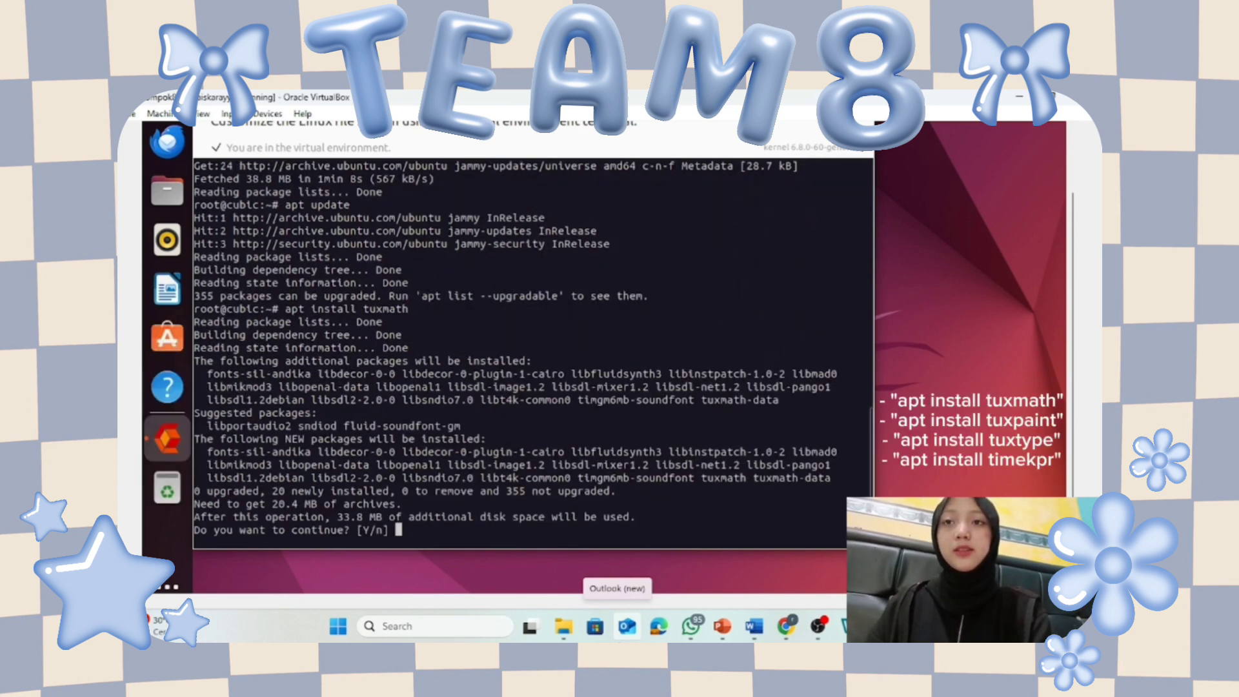
text(y)
key(Return)
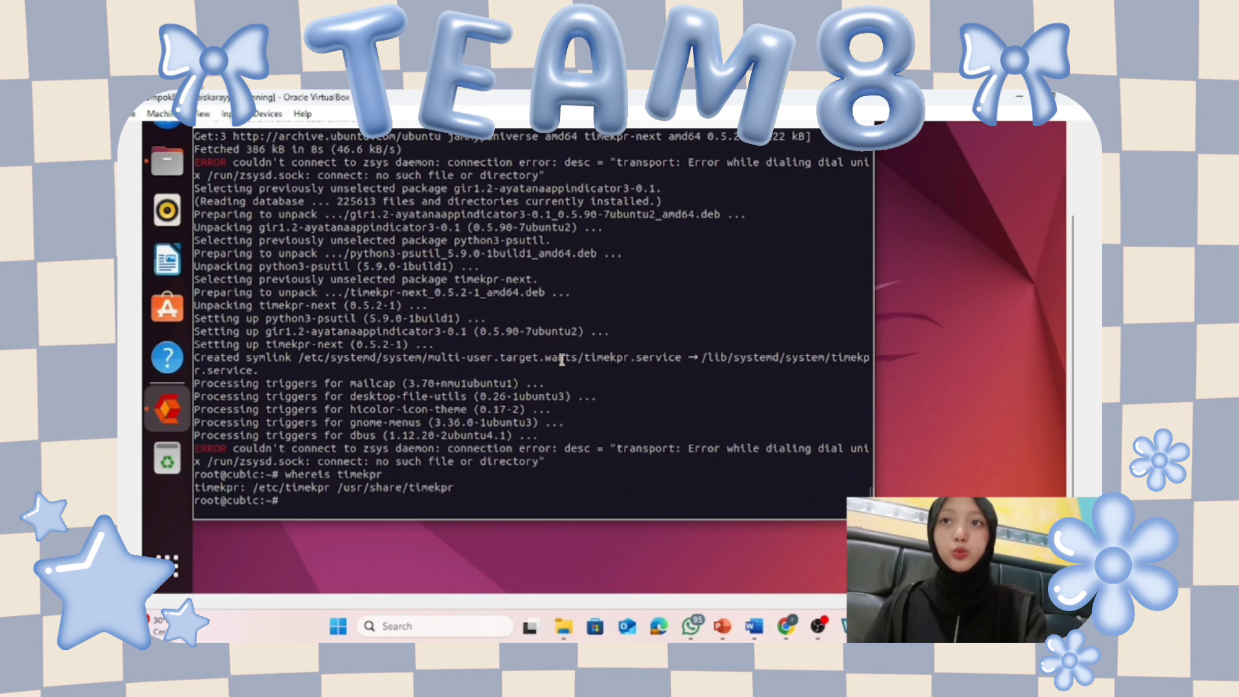
Change into /usr/share/backgrounds and list its wallpaper files with ls -l.
click(167, 161)
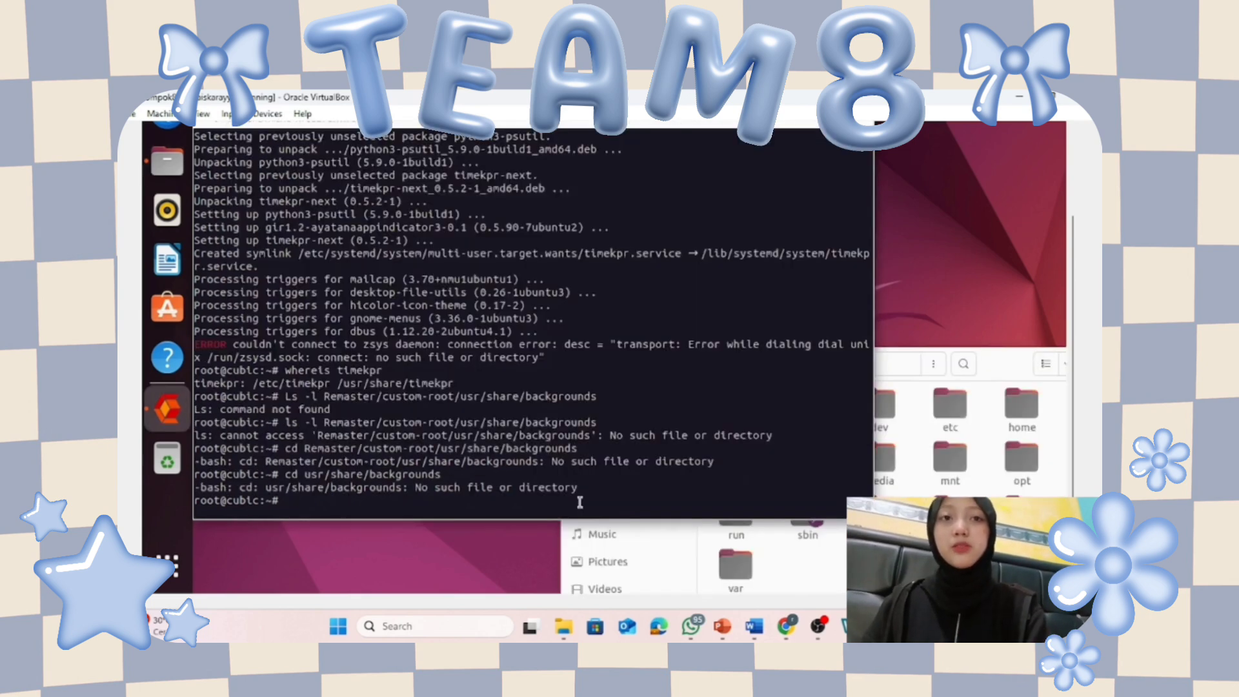
text(/usr/share/backgrounds)
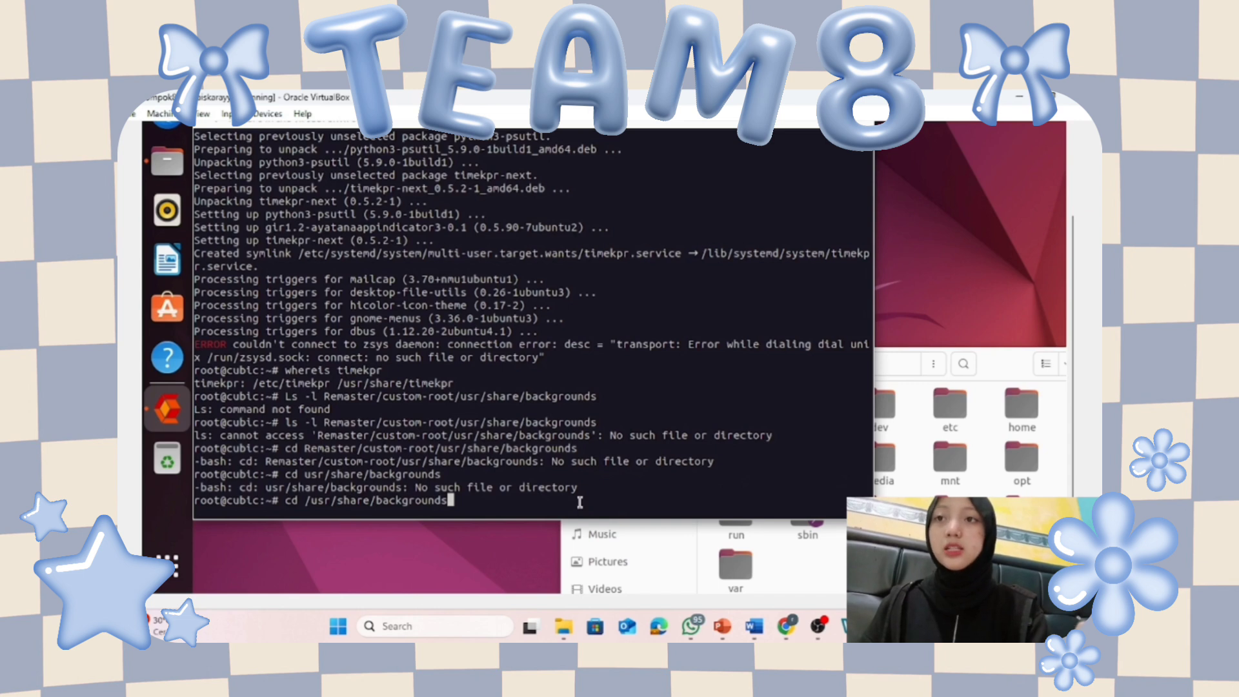
key(Return)
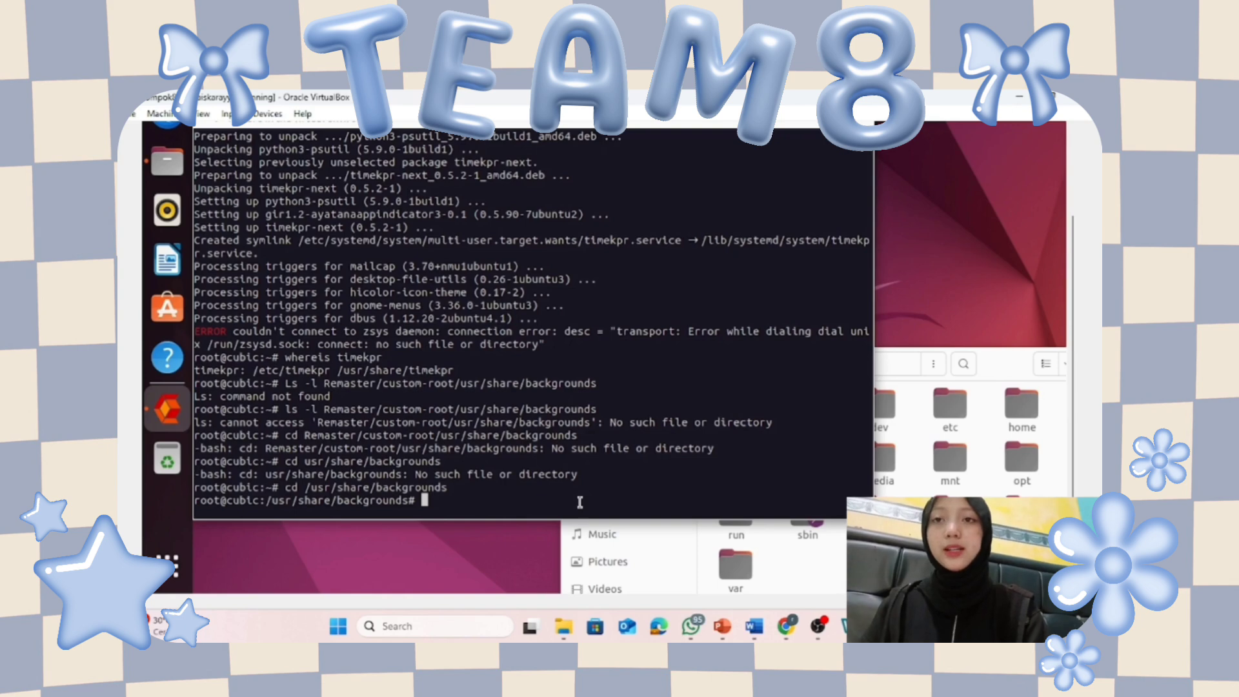
text(Ls -l /)
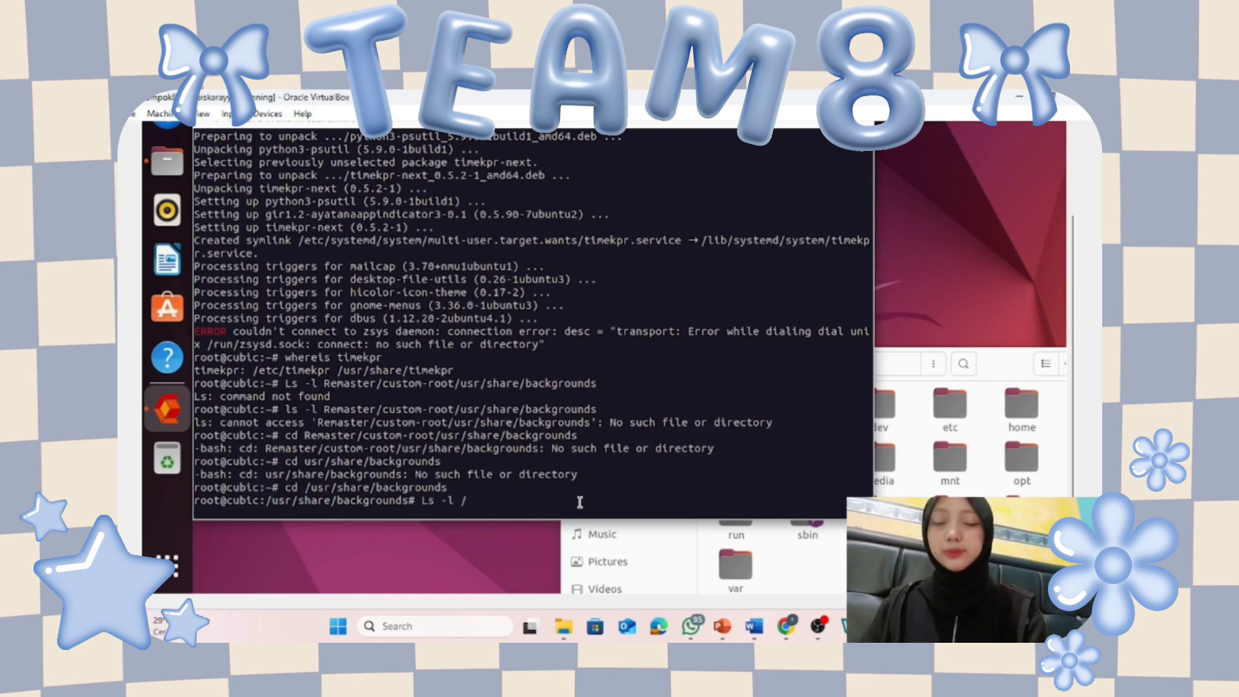
key(BackSpace)
key(BackSpace)
key(Return)
text(ls -l)
key(Return)
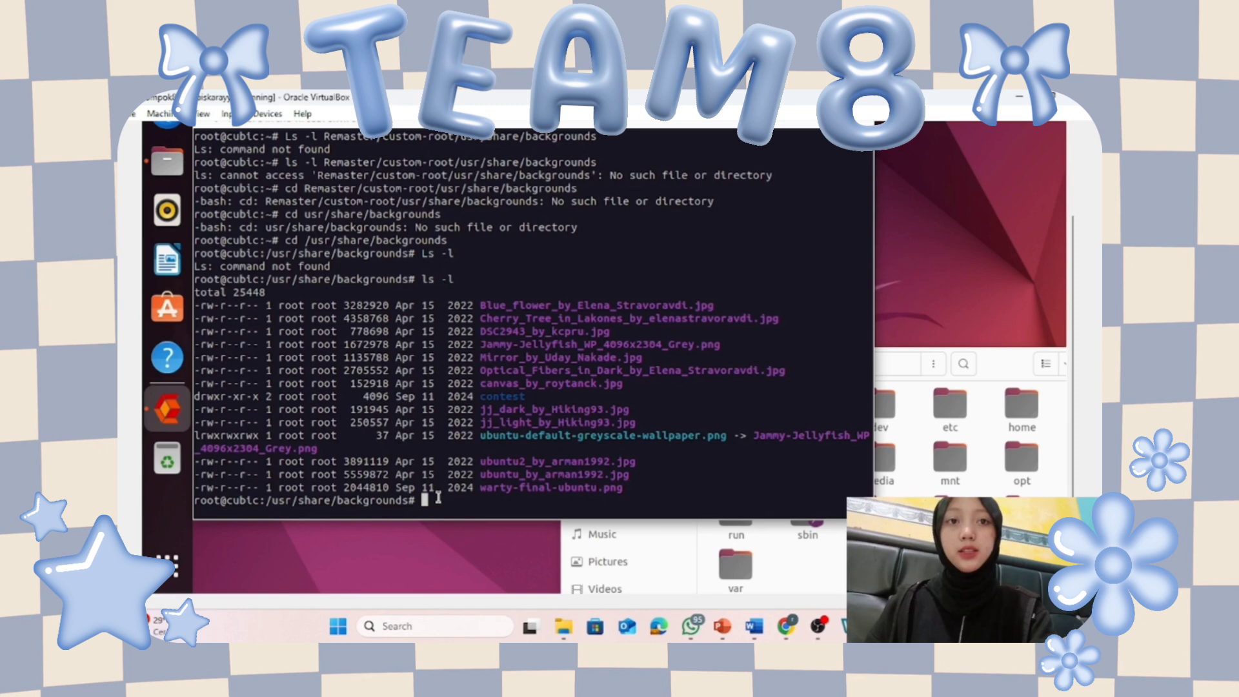
right_click(321, 529)
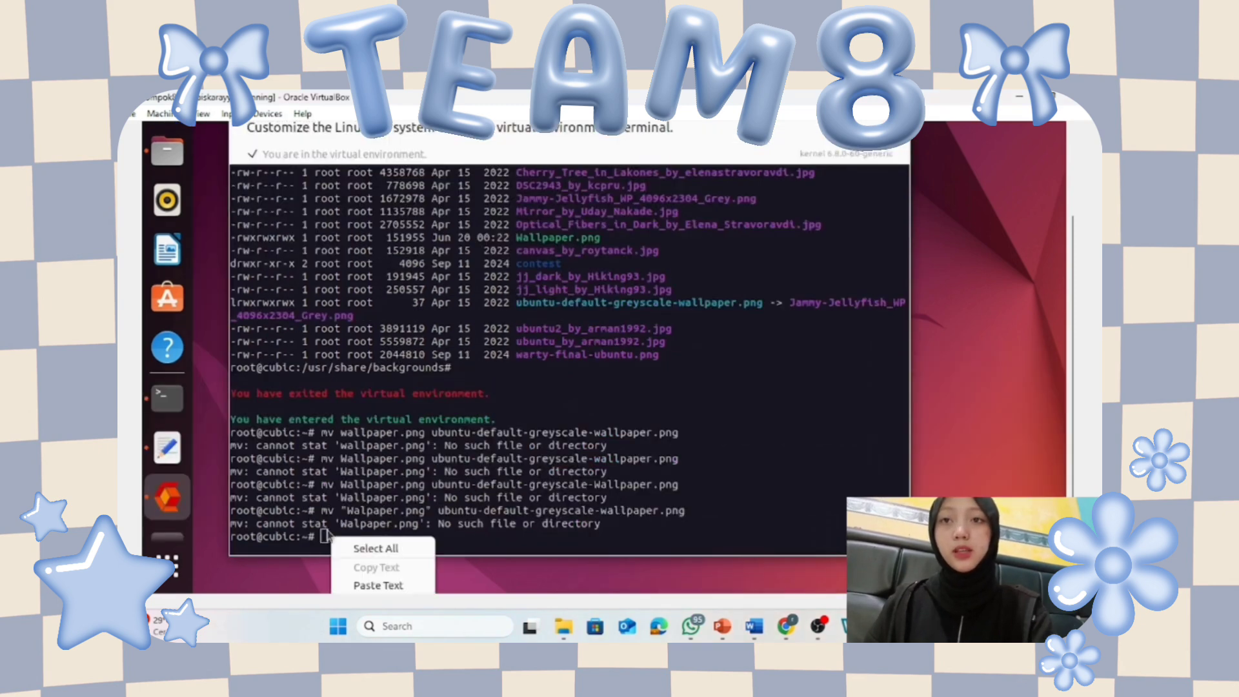
In the backgrounds folder, rename Wallpaper.png to ubuntu-default-greyscale-wallpaper.png with mv.
click(359, 584)
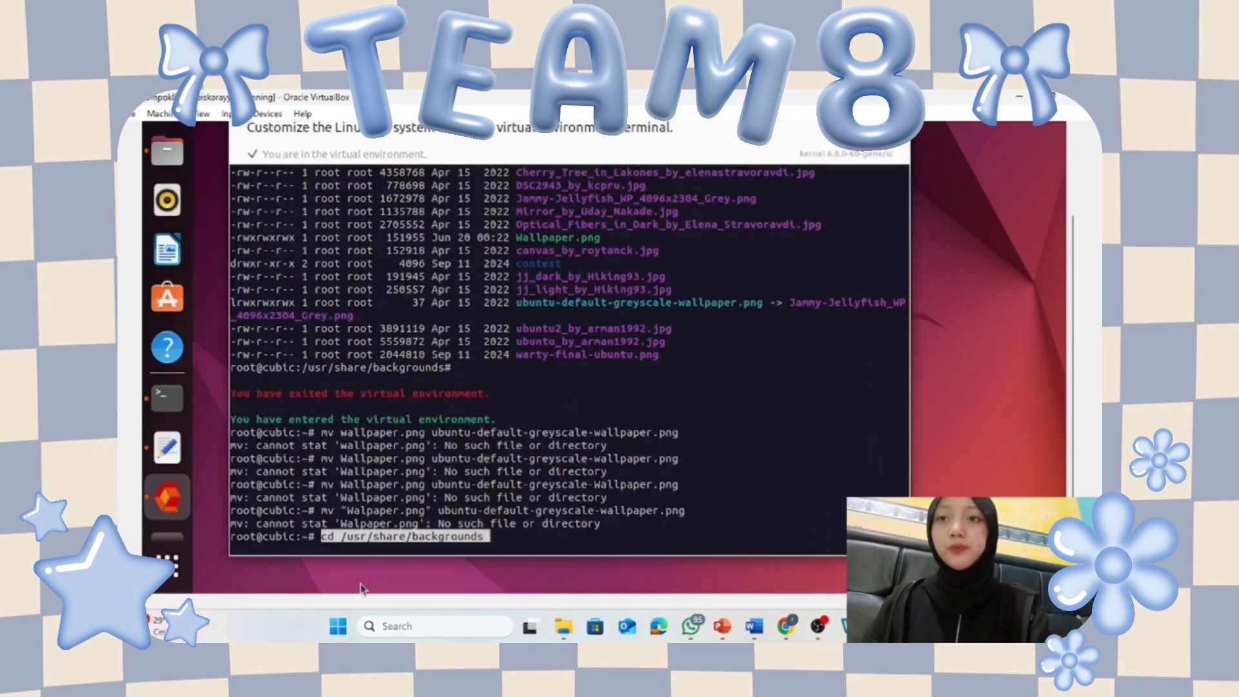
key(Return)
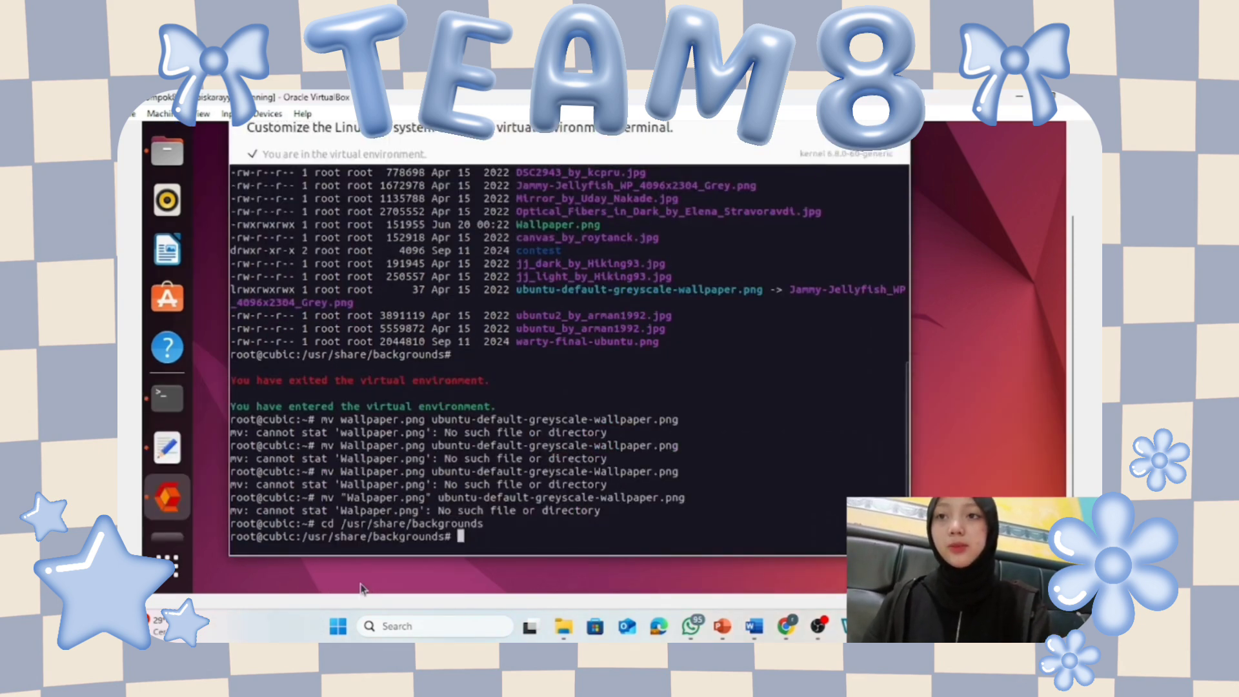
text(mv )
text('Wallpap)
key(BackSpace)
key(BackSpace)
key(BackSpace)
key(BackSpace)
key(BackSpace)
key(BackSpace)
key(BackSpace)
key(BackSpace)
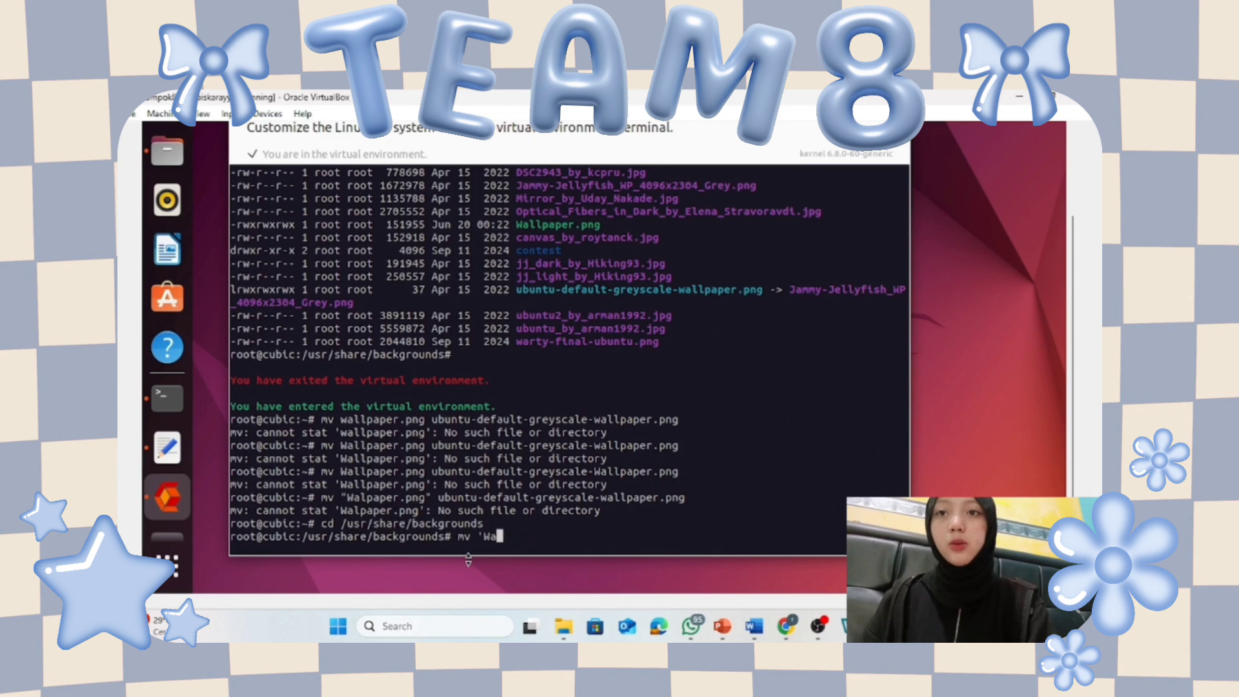
text(Wallpaper.png)
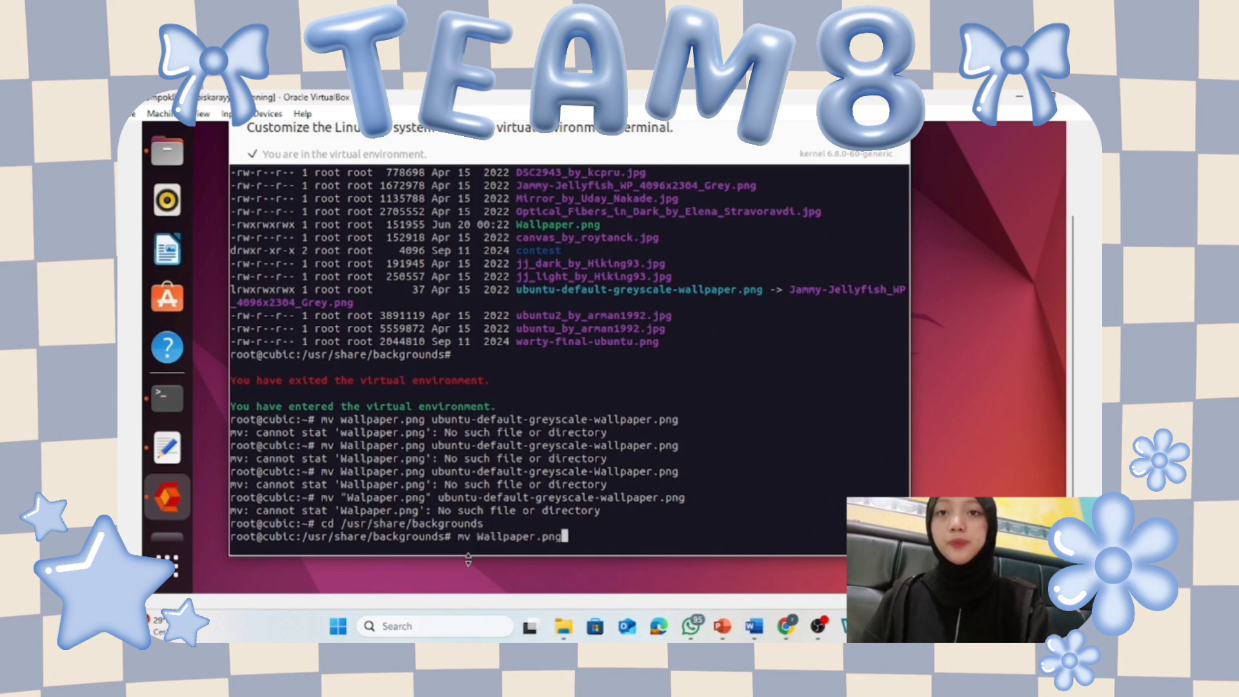
scroll(1079, 326, up, 3)
scroll(1078, 325, down, 3)
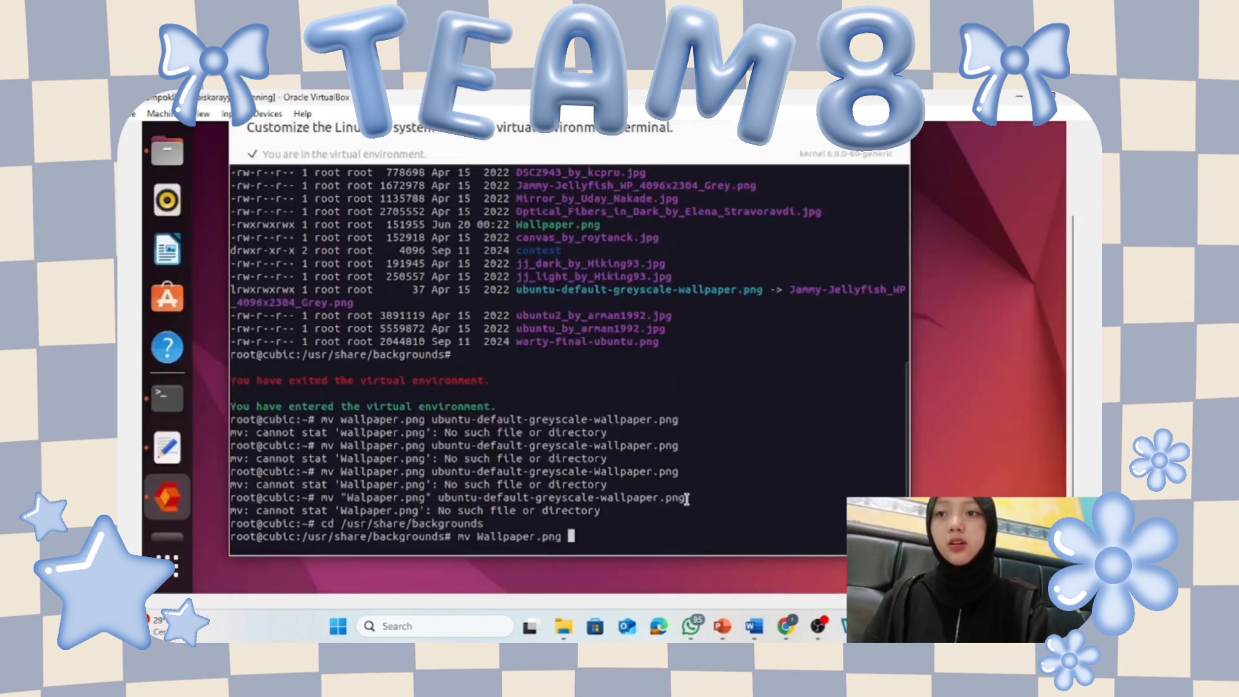
drag(686, 497, 442, 504)
double_click(445, 498)
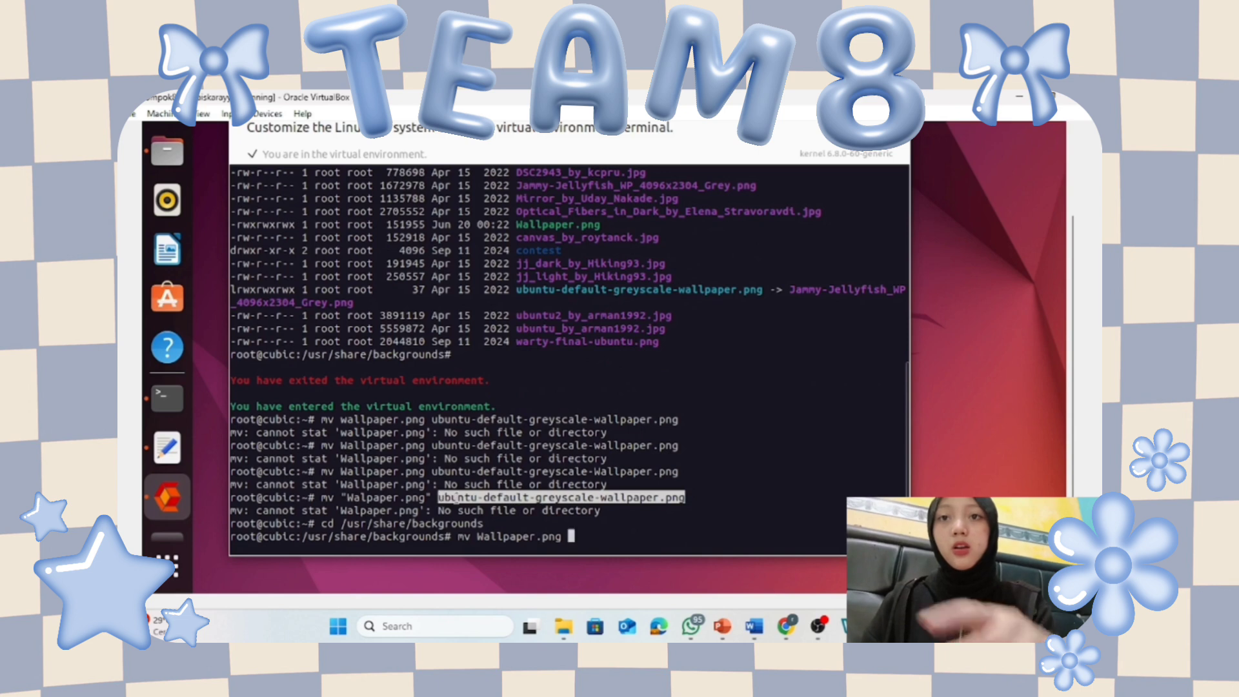
click(567, 537)
right_click(578, 543)
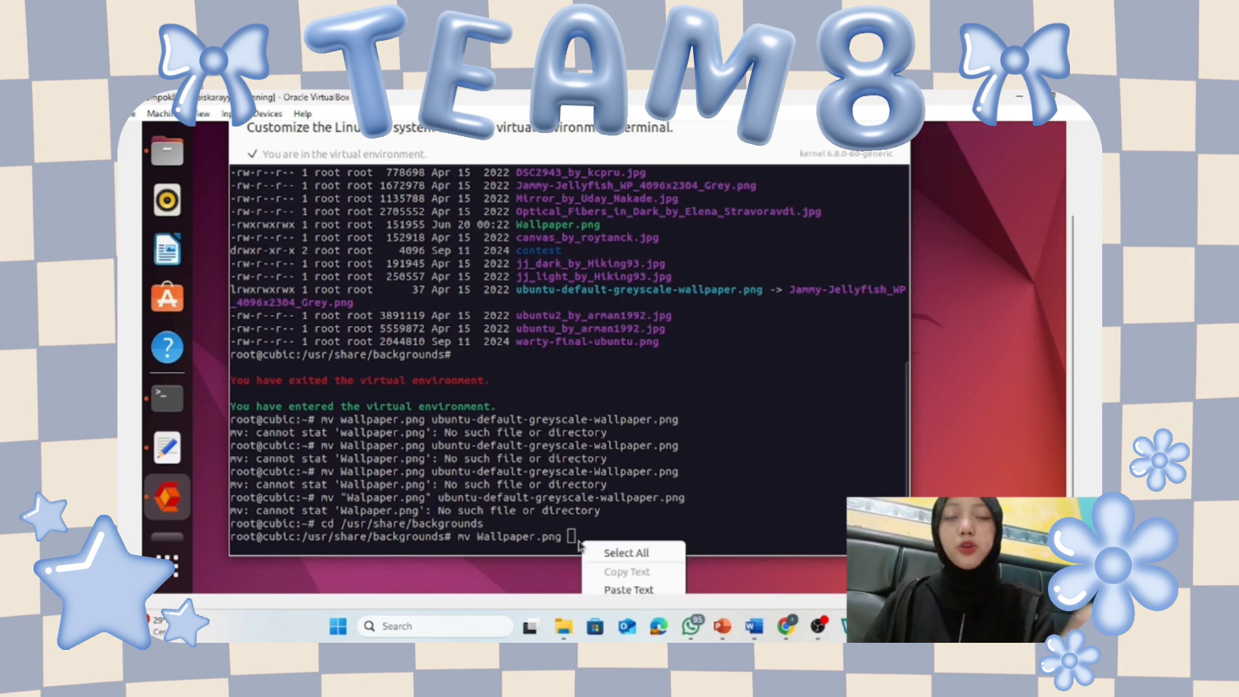
click(629, 589)
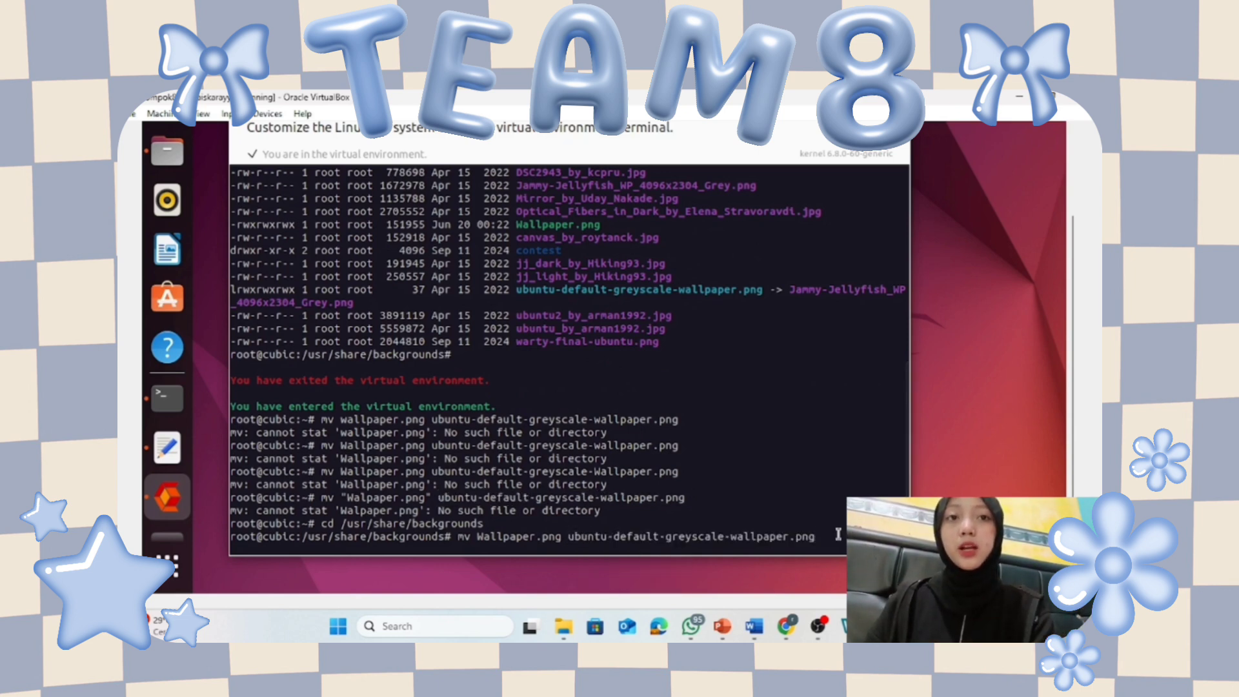
key(Return)
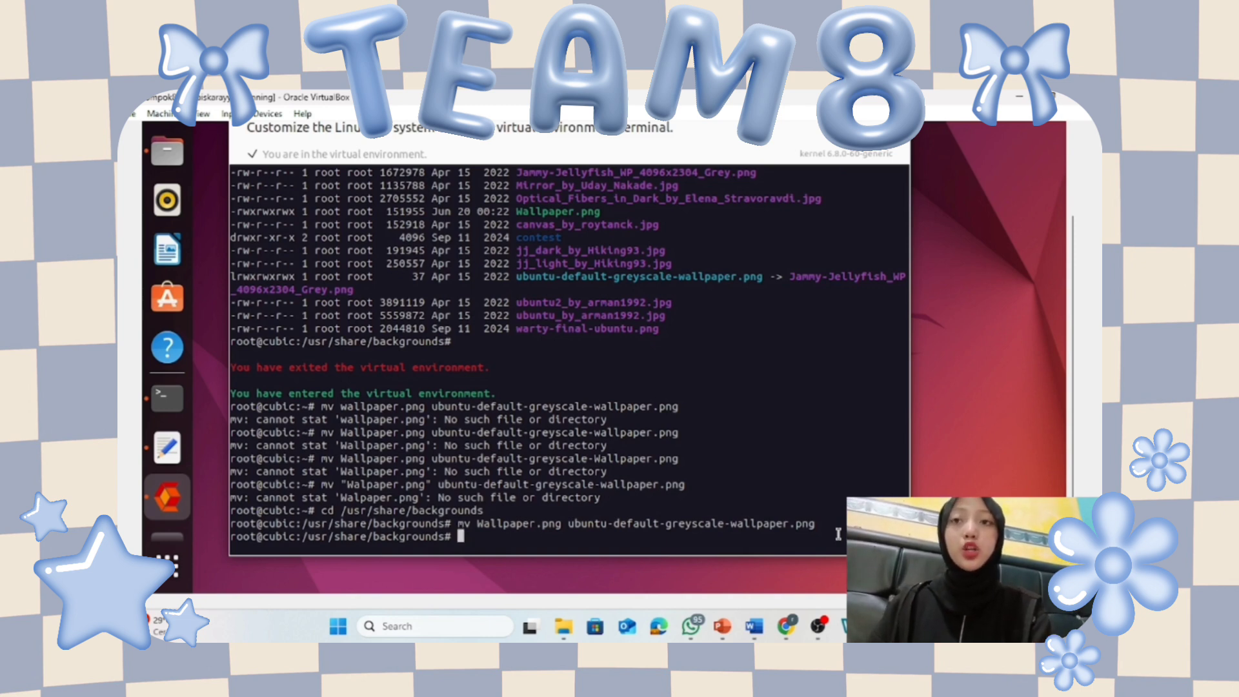
List the folder with ls -l to confirm the rename.
text(ls )
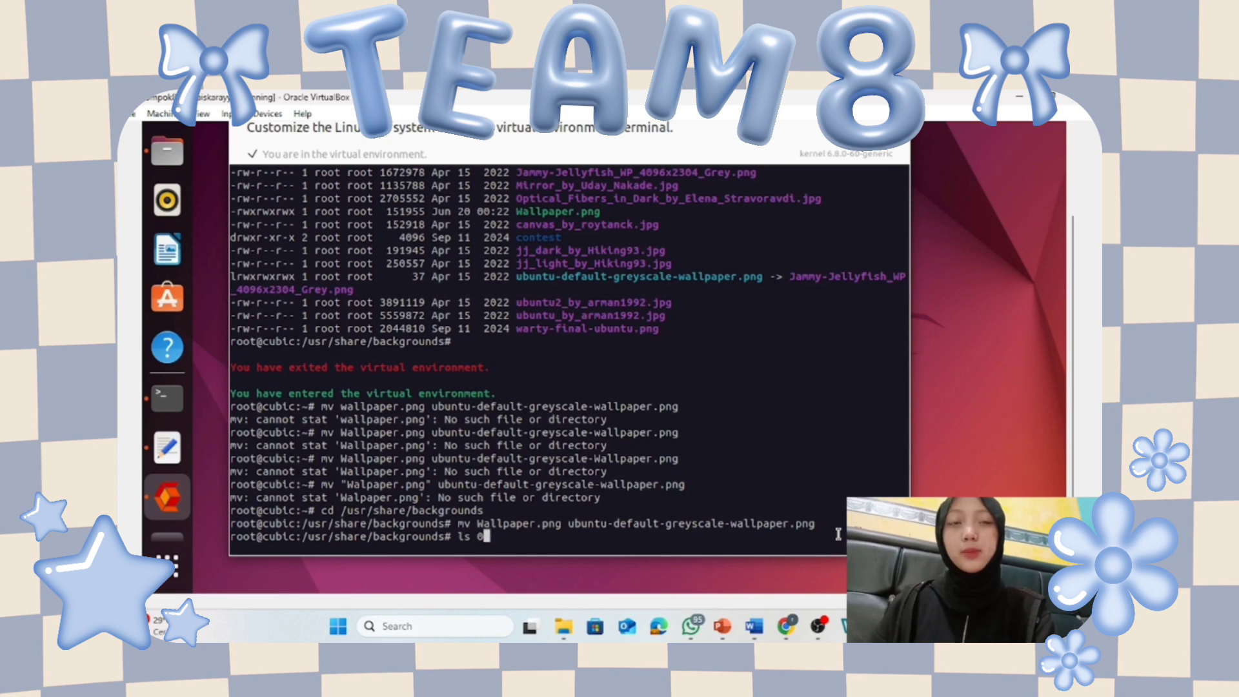
text(-l)
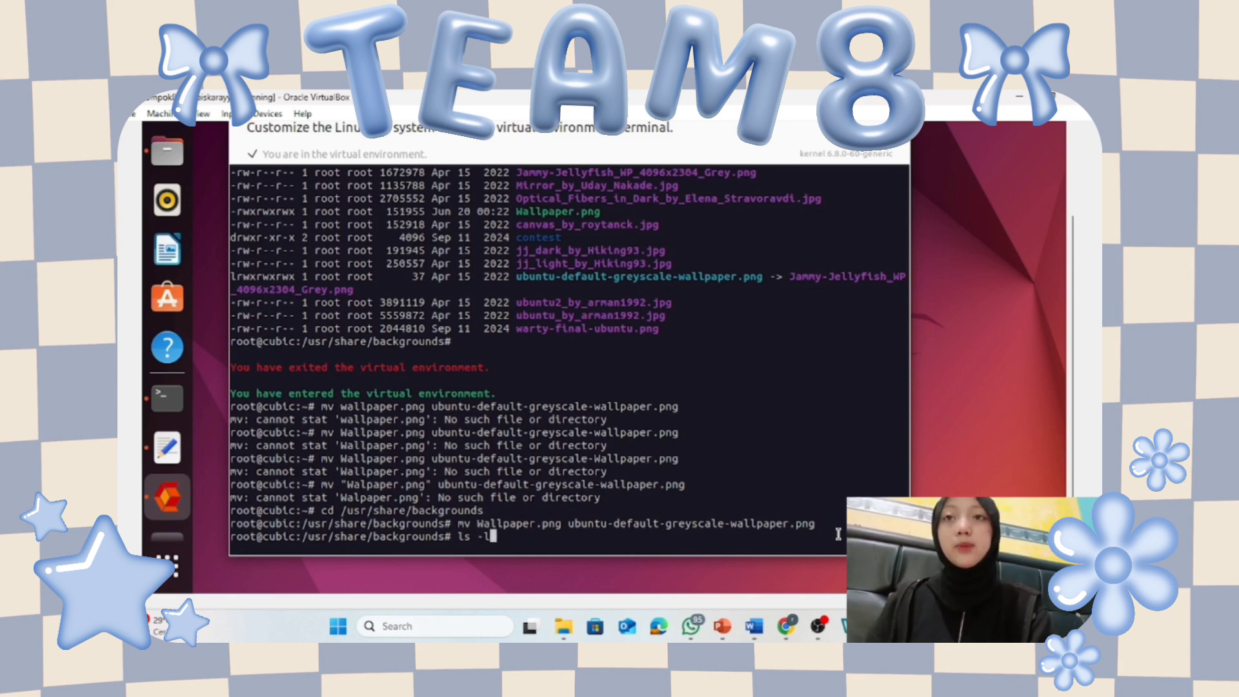
key(Return)
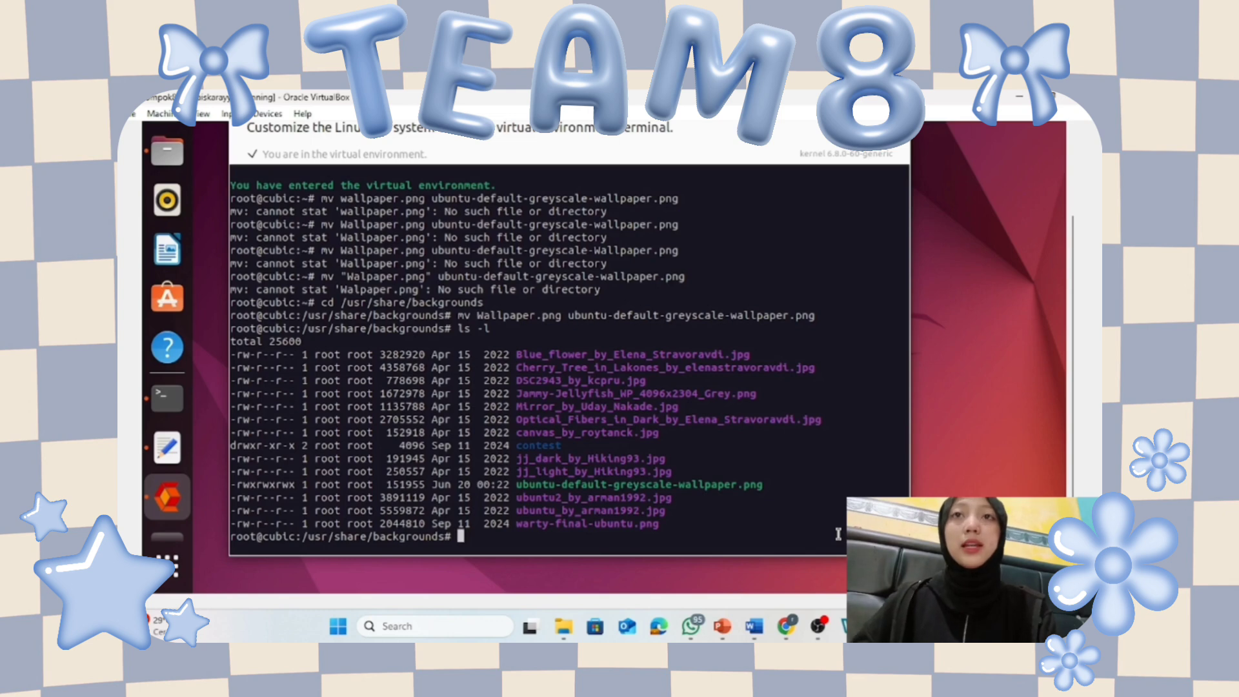
scroll(778, 332, up, 5)
Scroll through the packages-to-remove list and select the libreoffice-impress entry.
click(785, 194)
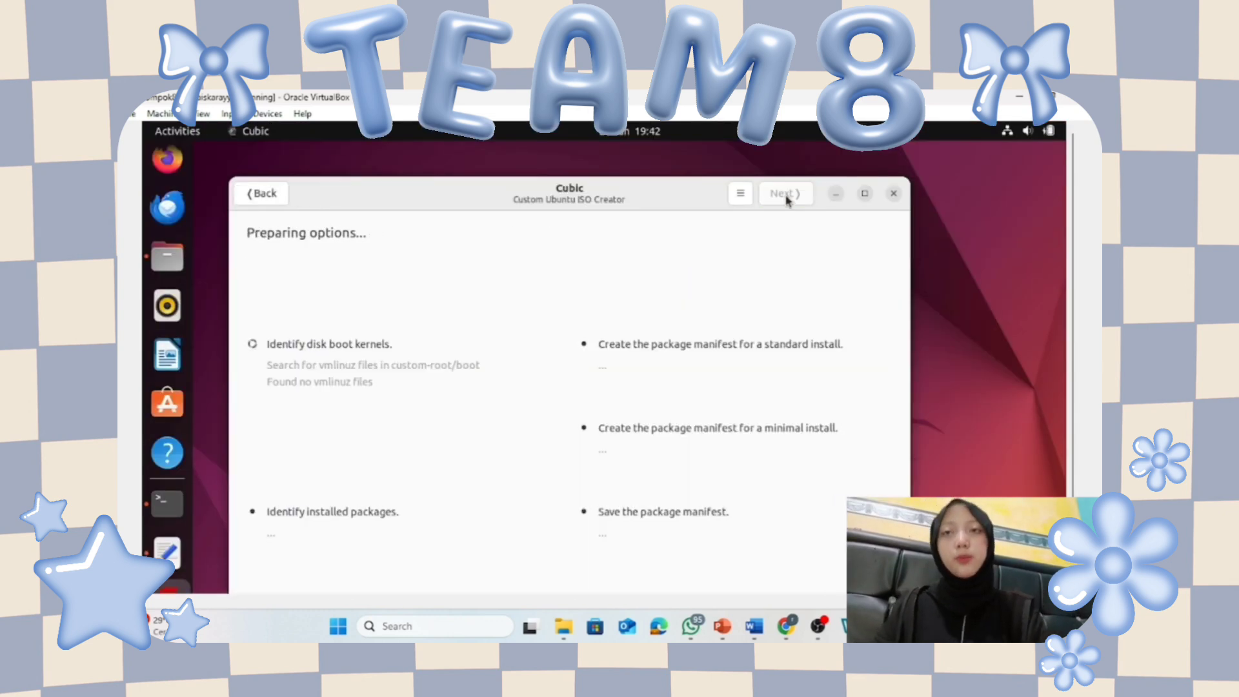
scroll(1069, 318, down, 2)
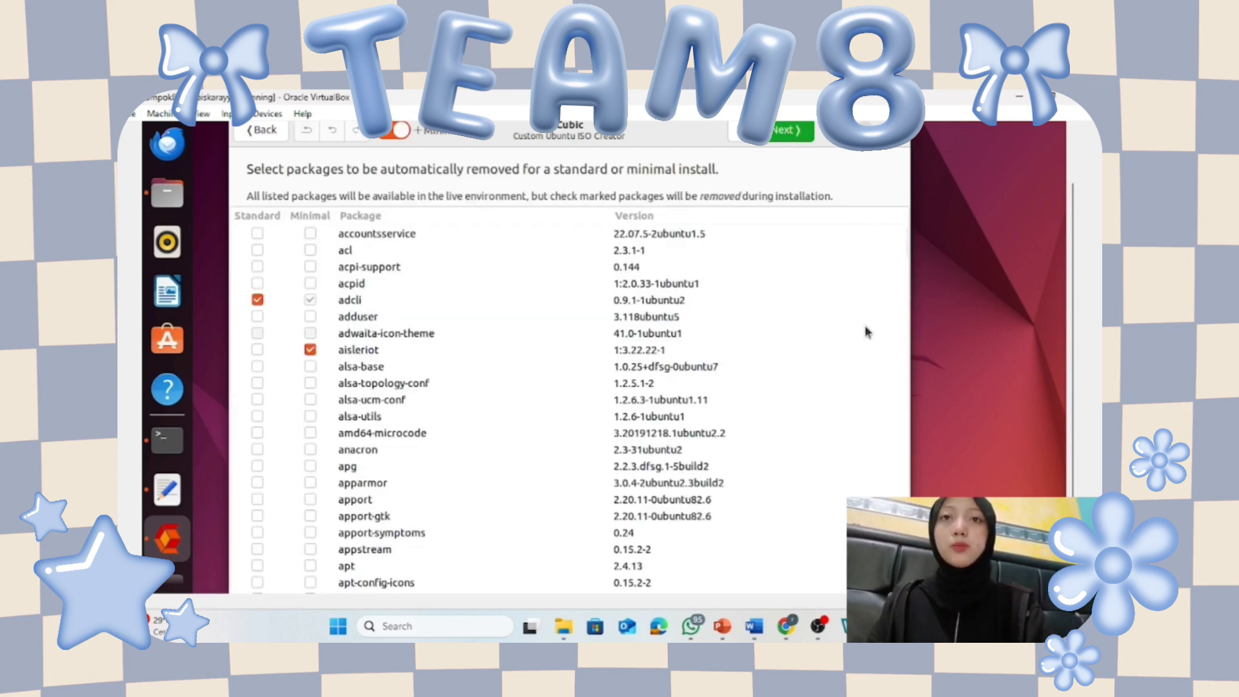
scroll(867, 349, down, 15)
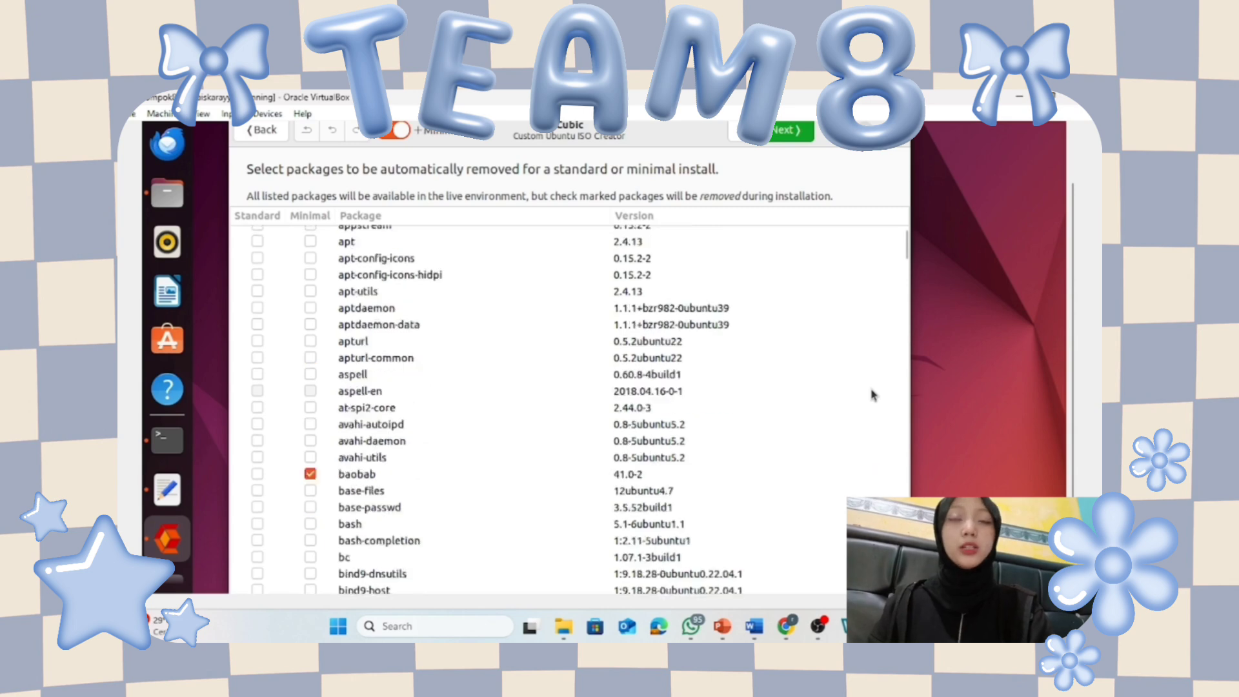
scroll(871, 395, down, 20)
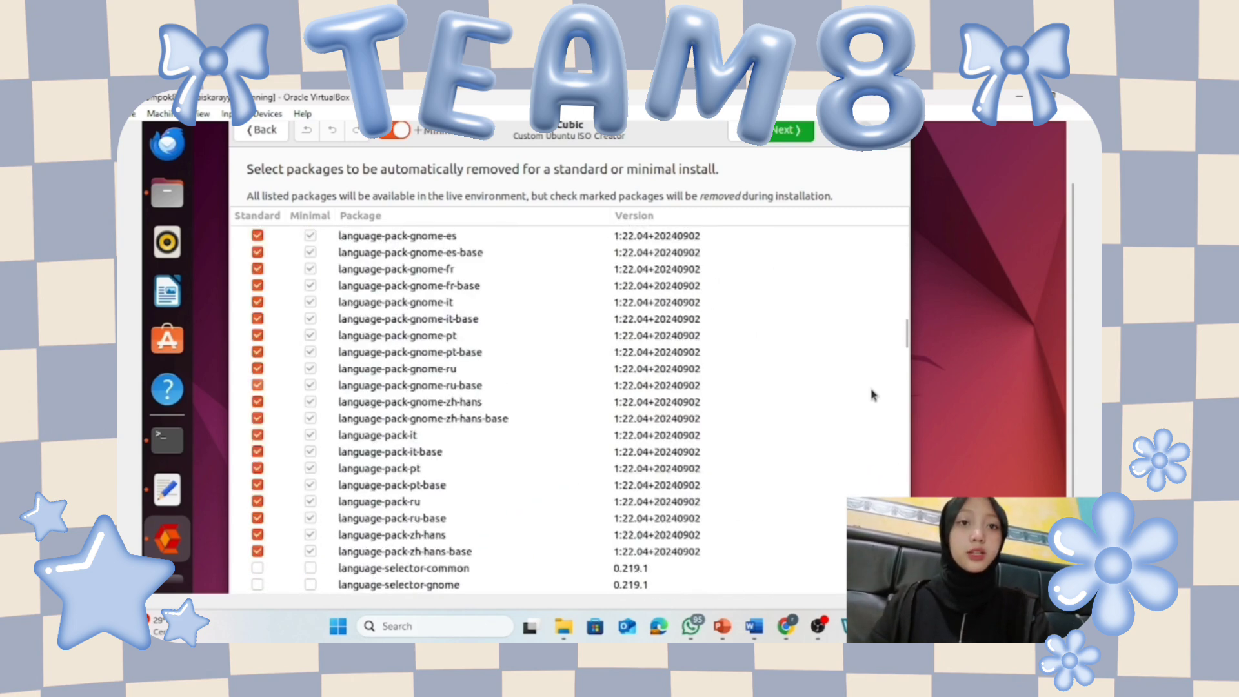
scroll(871, 395, down, 20)
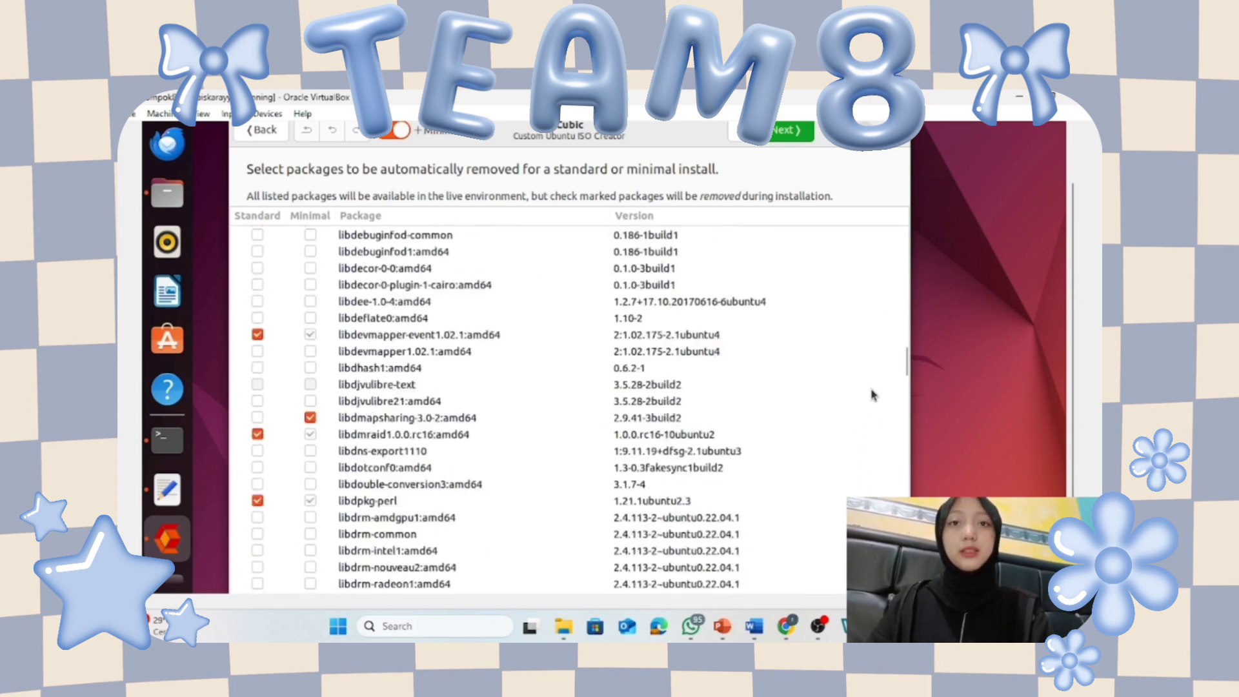
scroll(871, 395, down, 20)
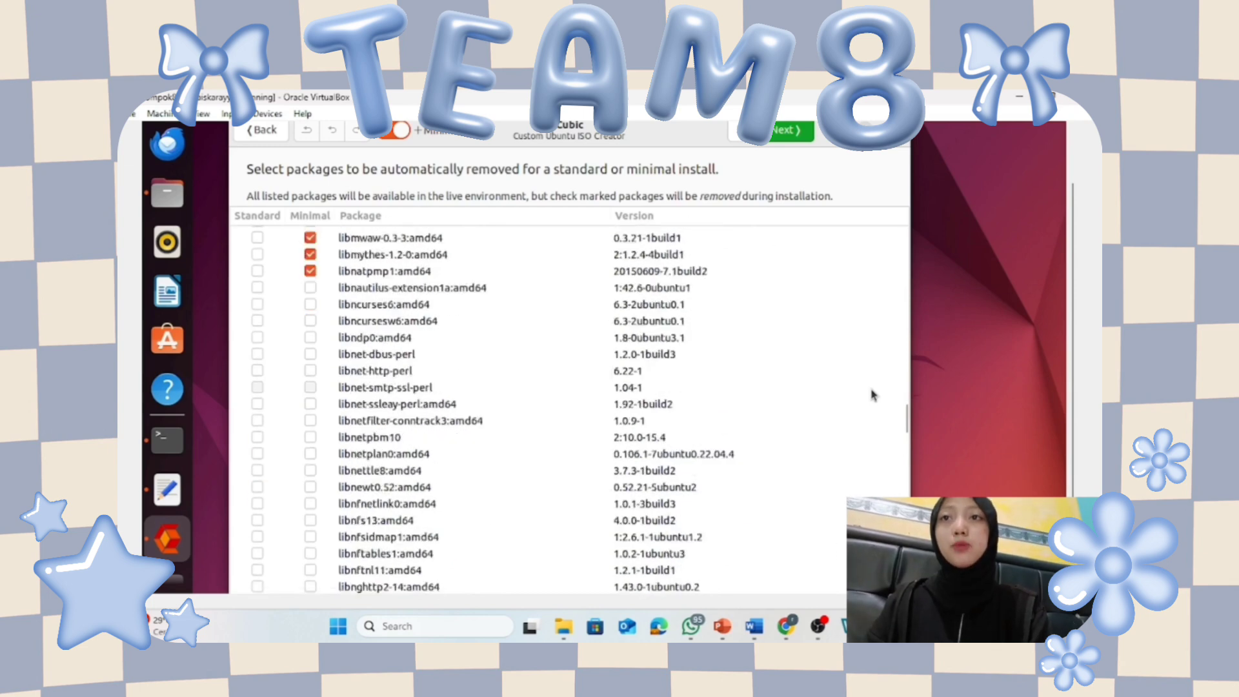
scroll(871, 395, down, 15)
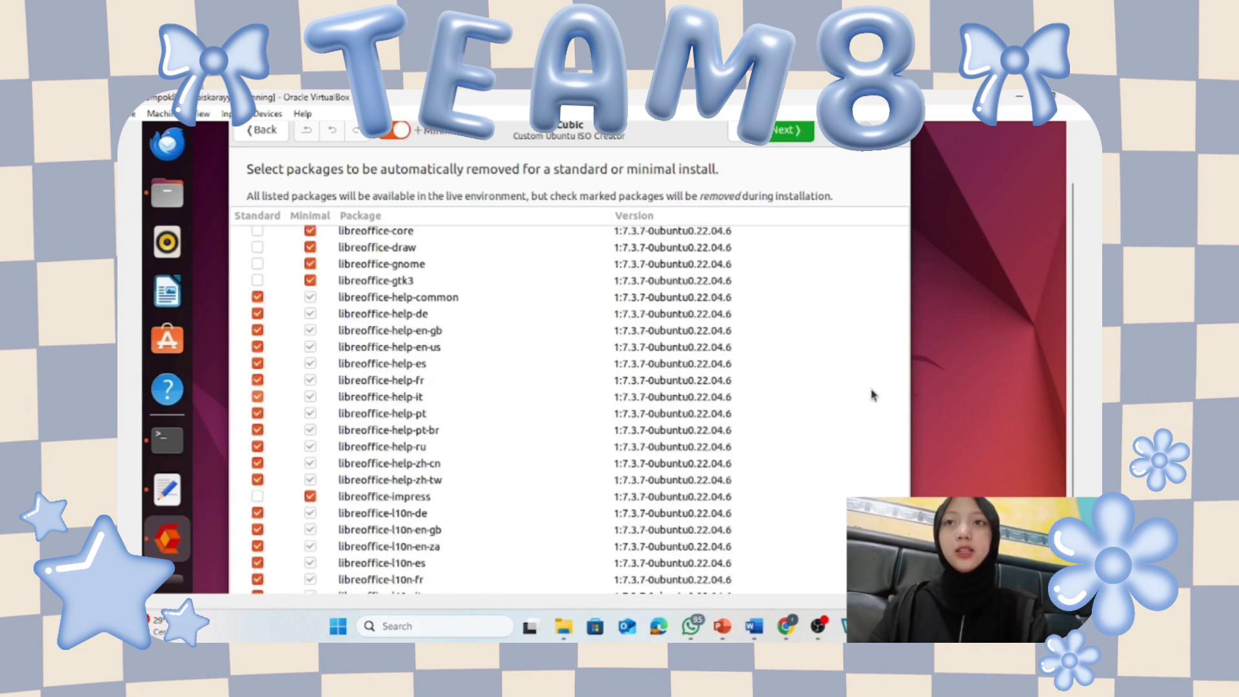
click(257, 496)
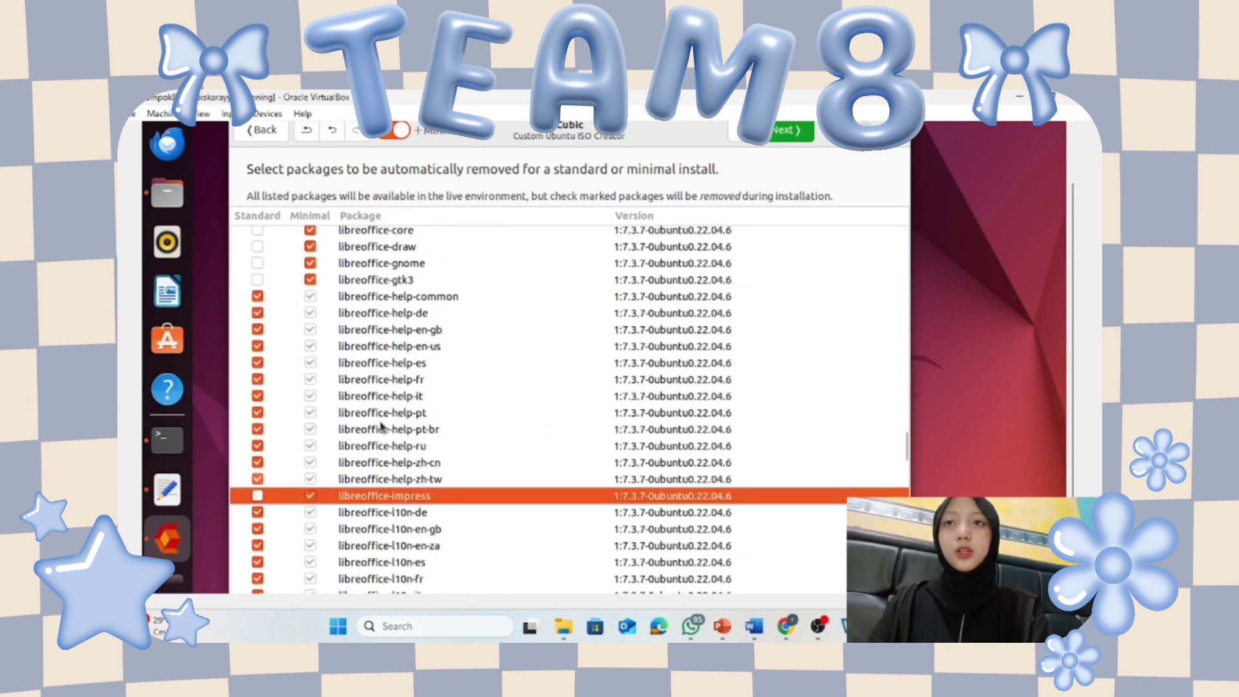
scroll(382, 425, up, 10)
scroll(381, 424, up, 15)
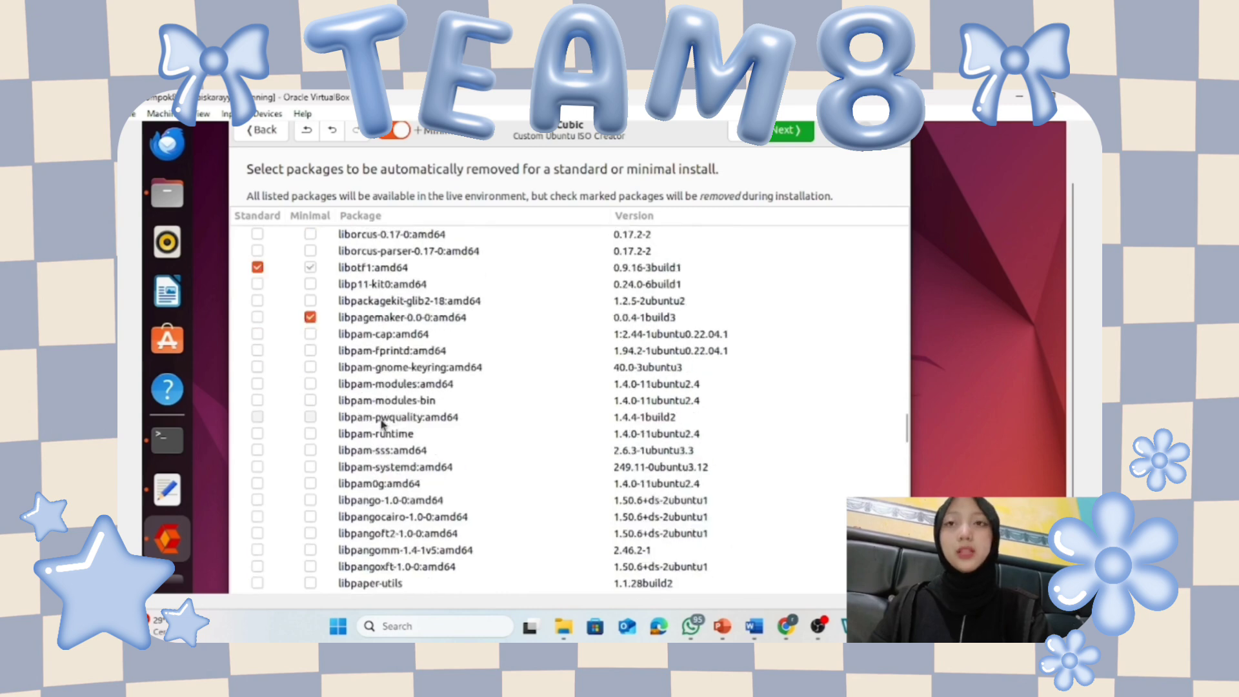
drag(902, 430, 904, 536)
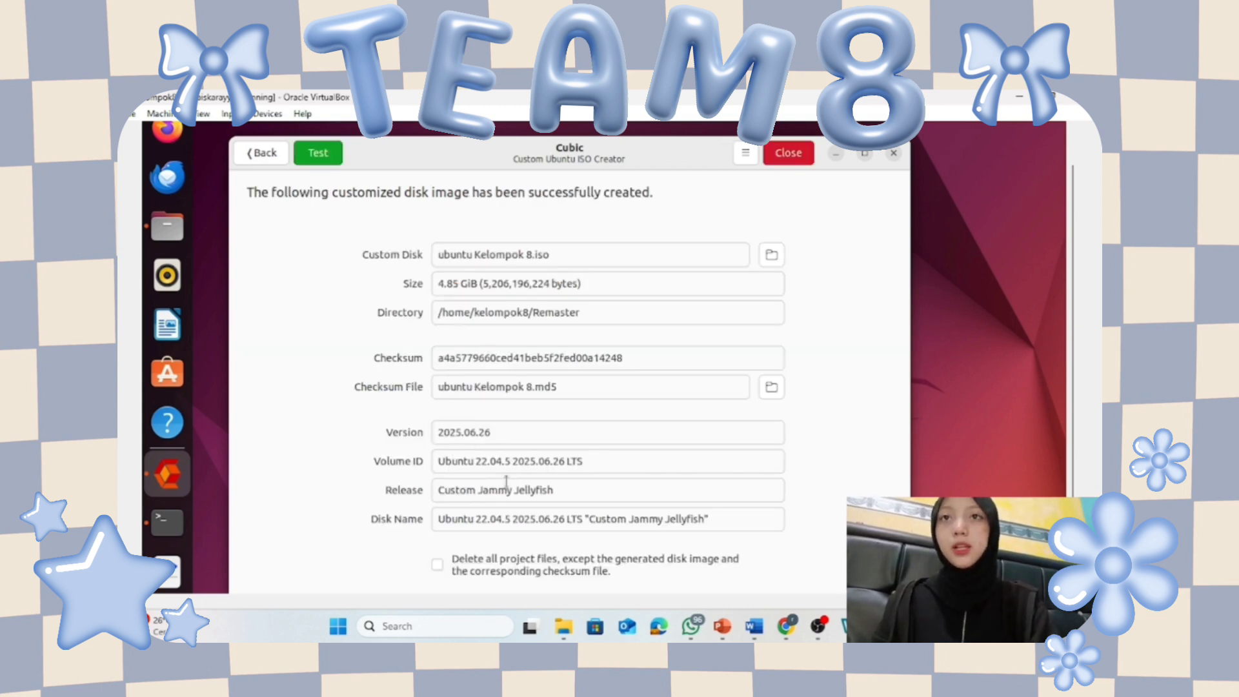
Close Cubic, then in Files mount ubuntu Kelompok 8.iso from Home > Remaster.
click(789, 153)
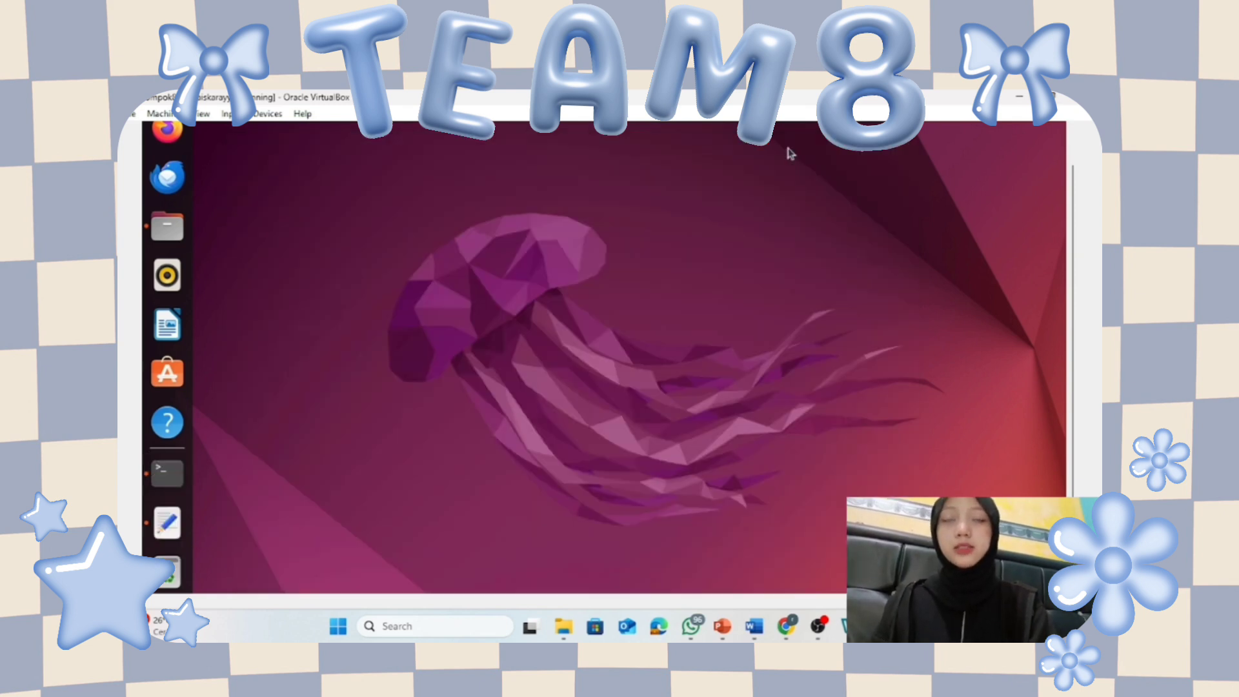
click(164, 225)
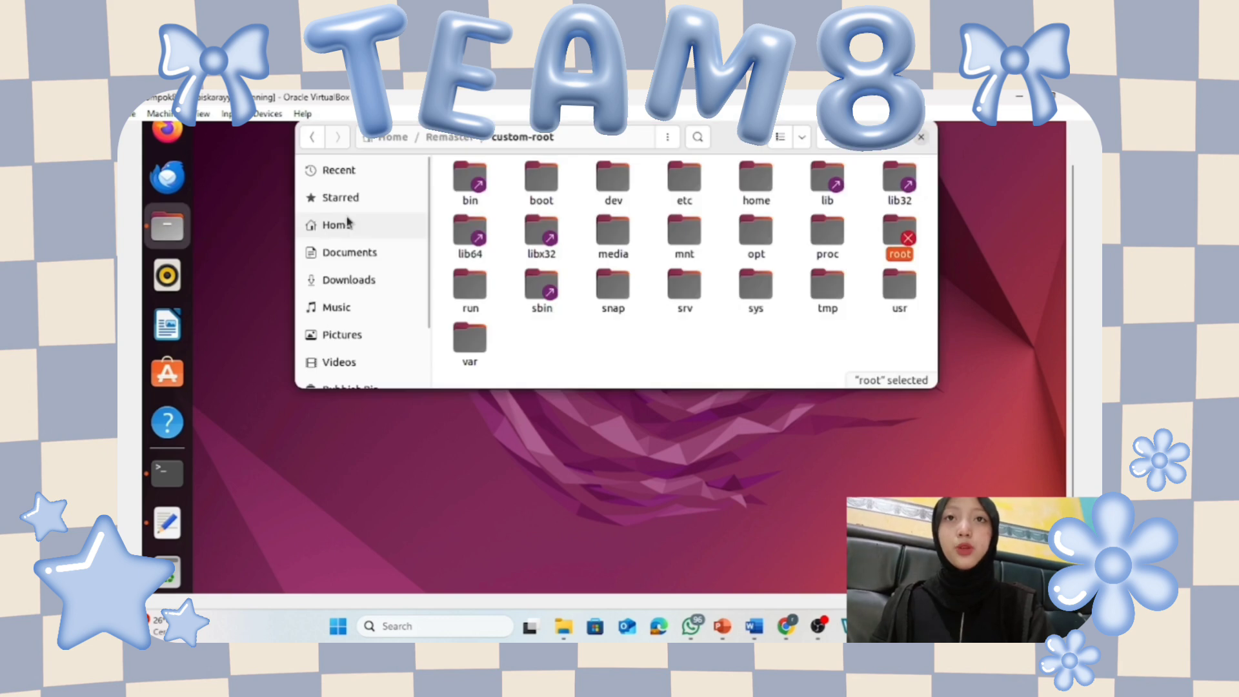
click(348, 222)
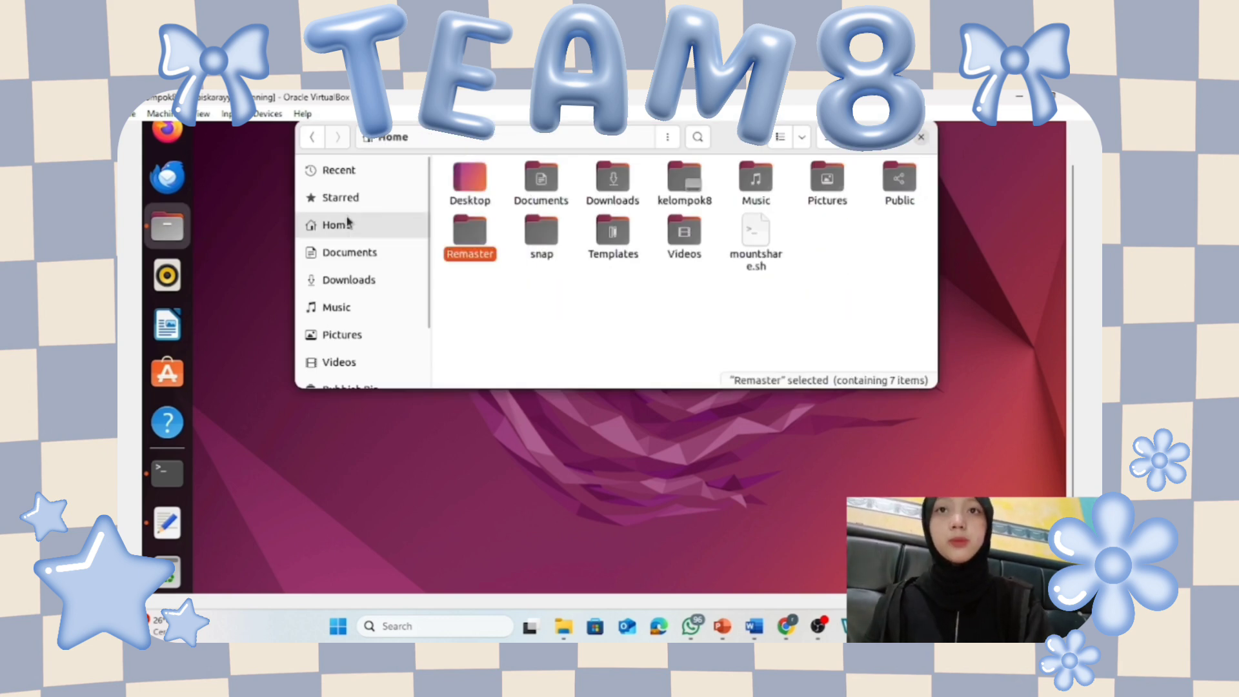
double_click(479, 239)
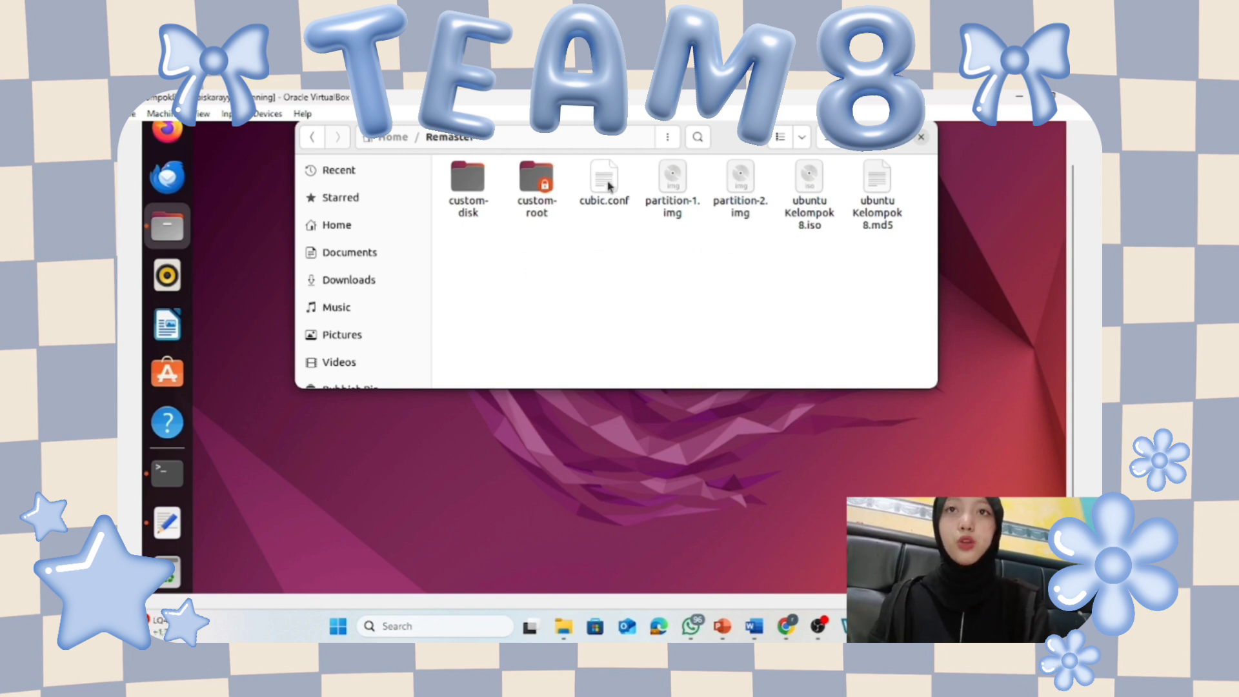
click(814, 177)
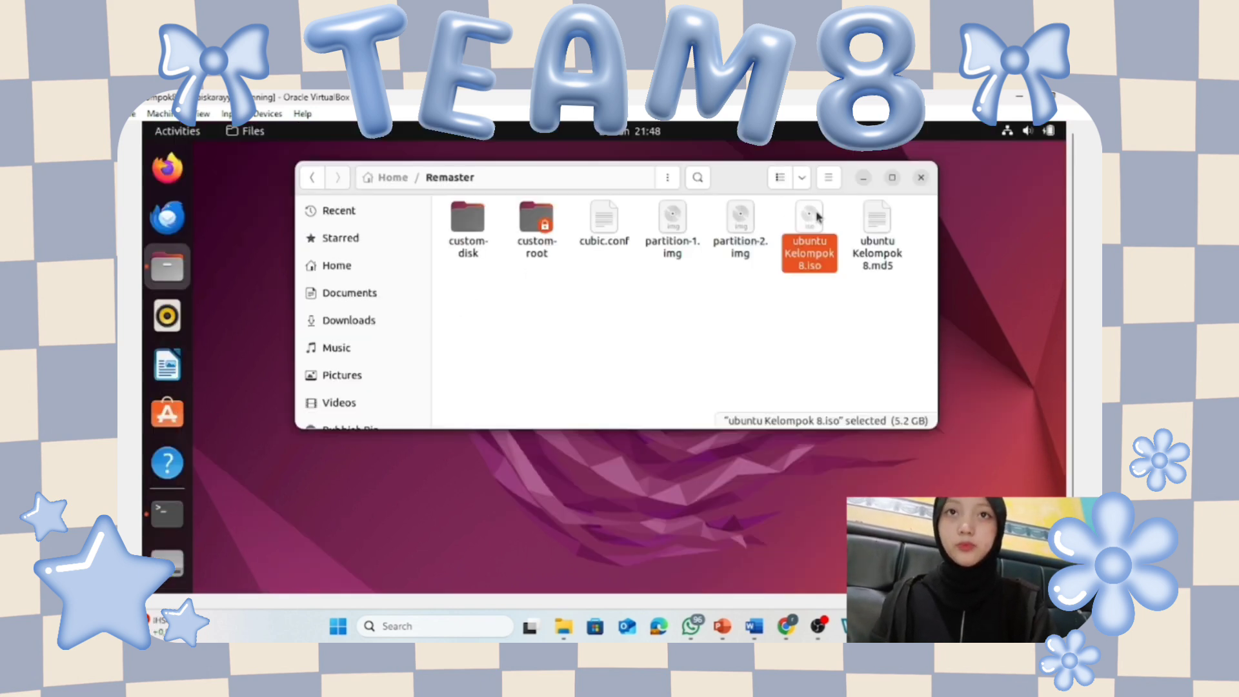
double_click(815, 219)
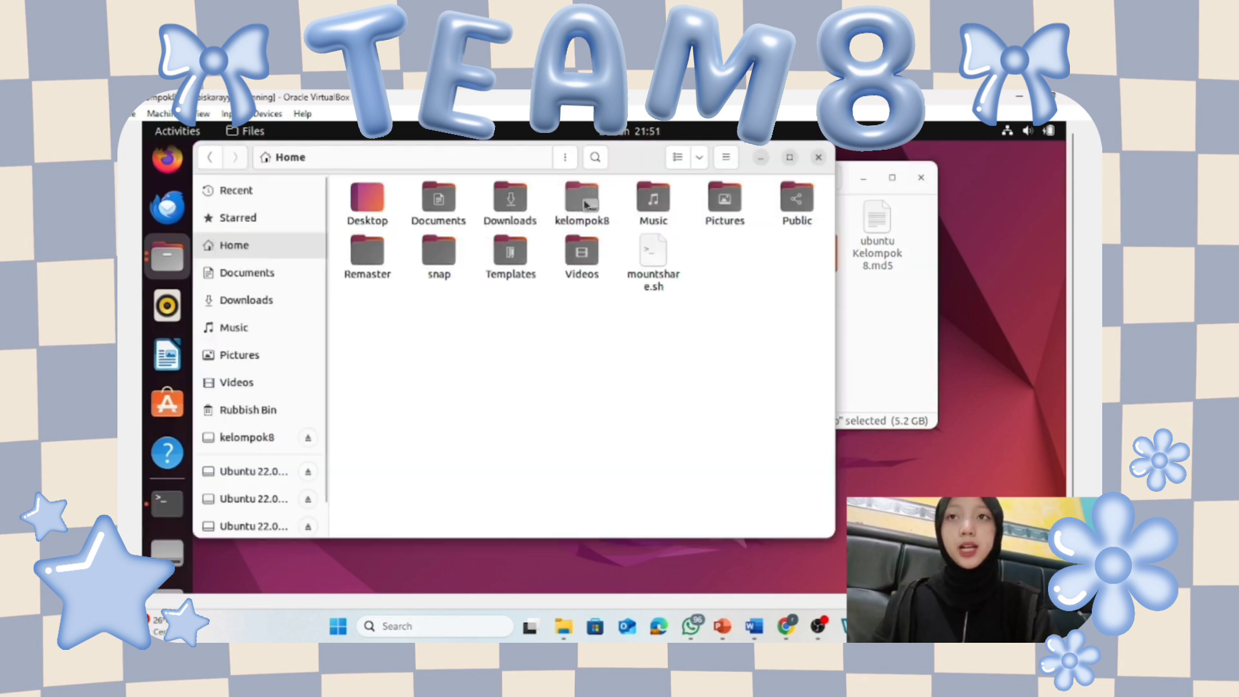
click(586, 205)
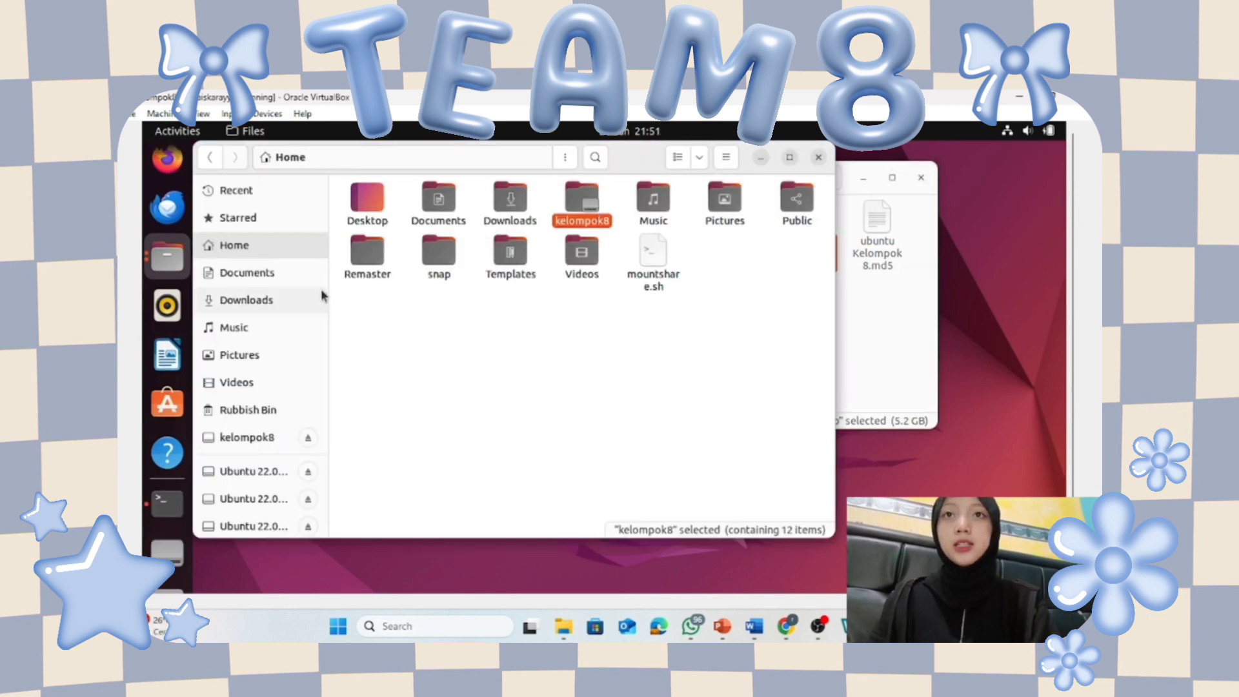
Copy ubuntu Kelompok 8.iso from Remaster into kelompok8 and check the copy progress.
double_click(367, 252)
right_click(707, 211)
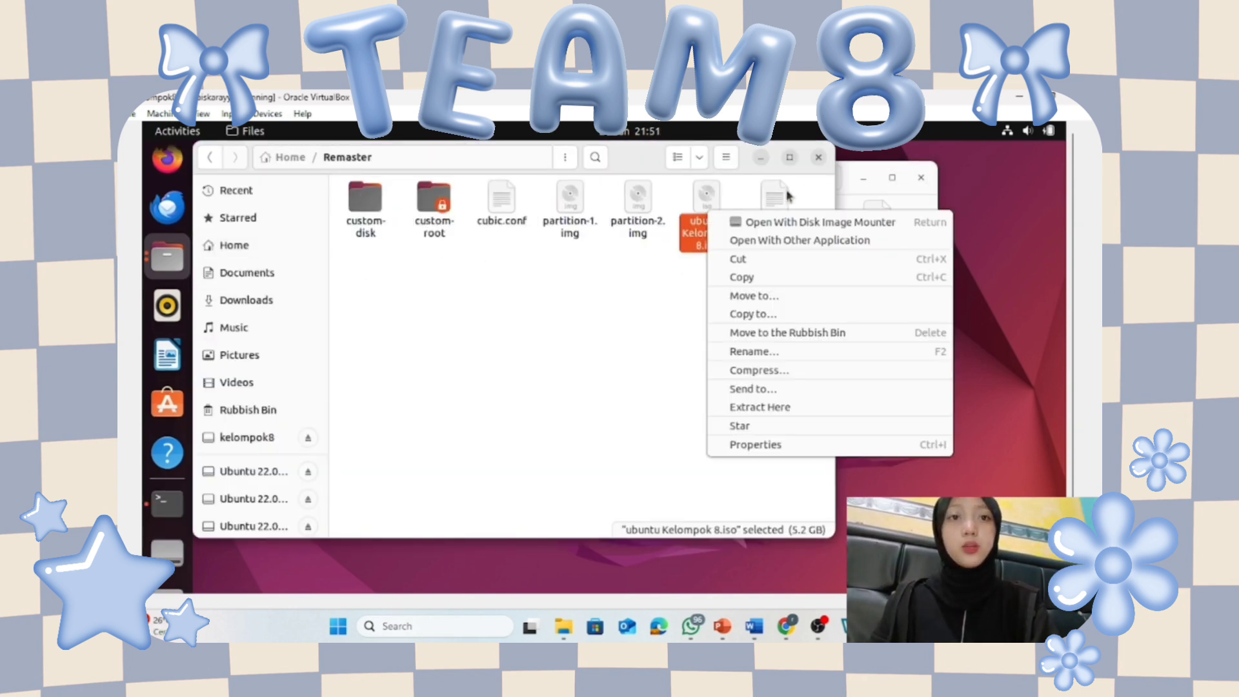
click(762, 319)
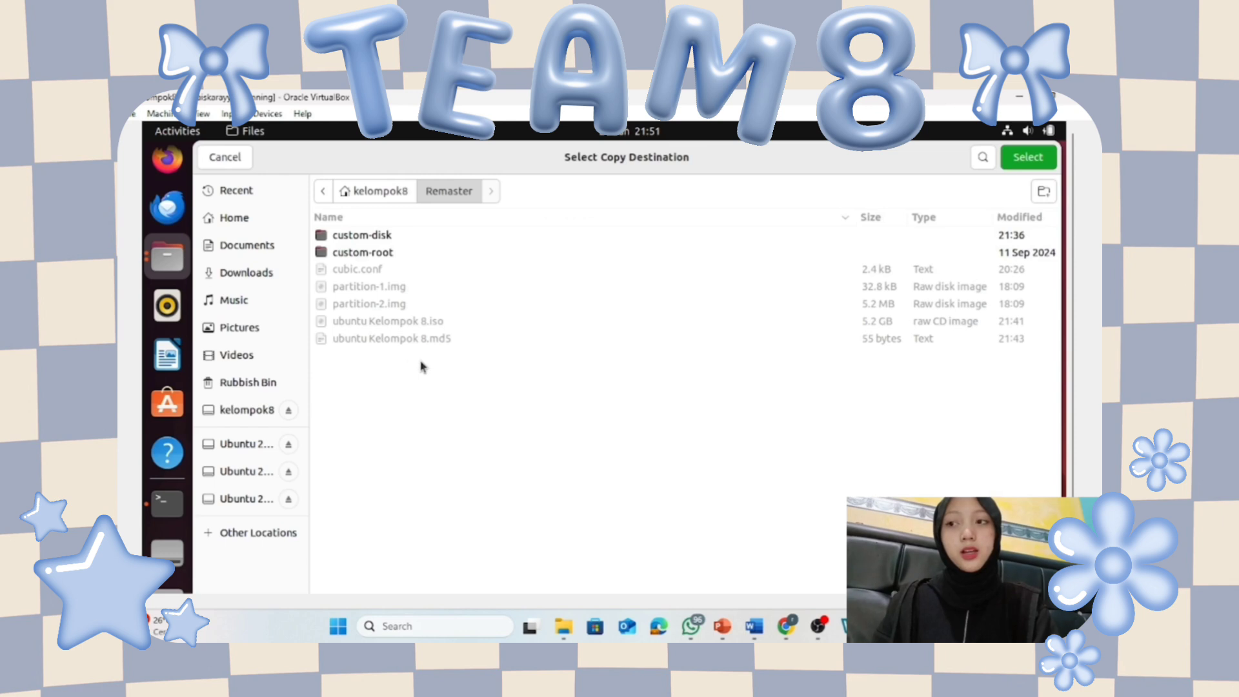
click(371, 192)
double_click(365, 289)
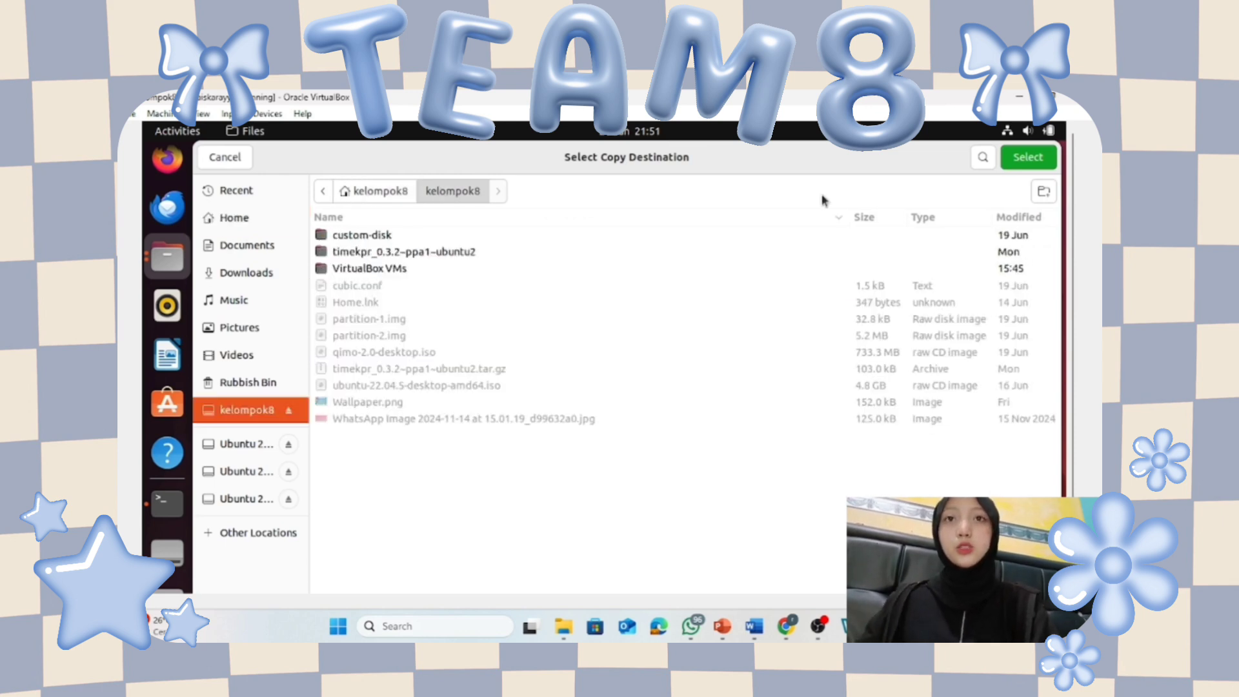
click(1037, 162)
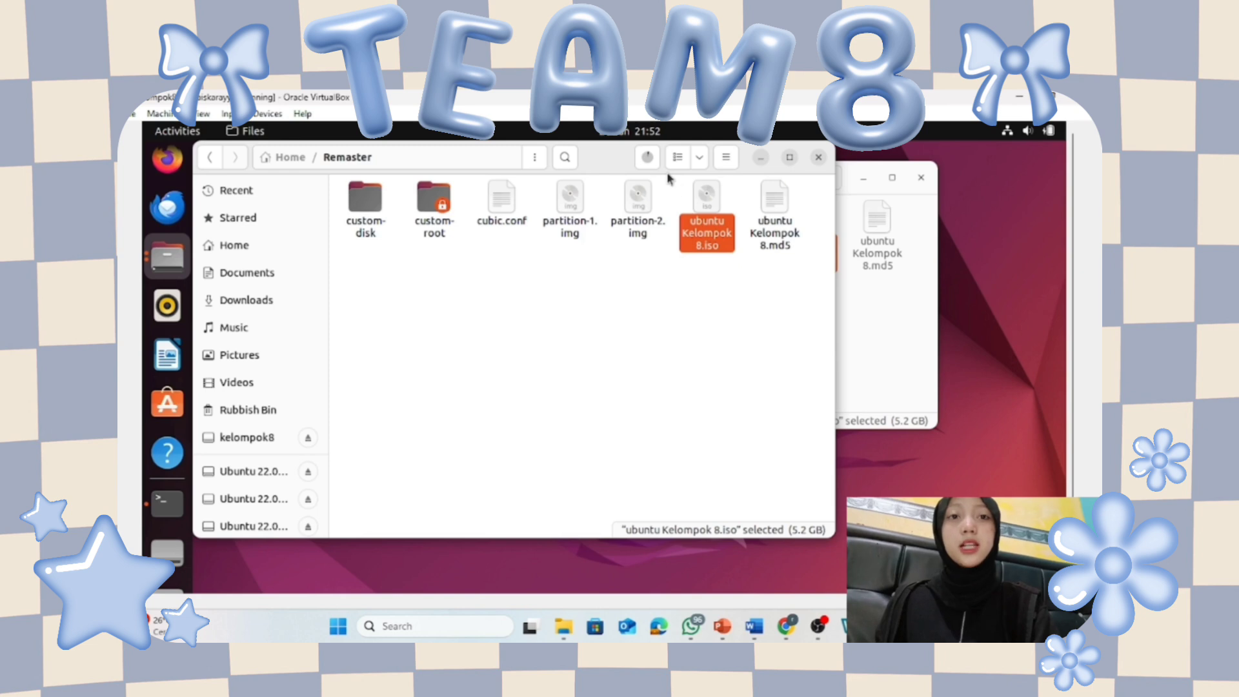
click(648, 157)
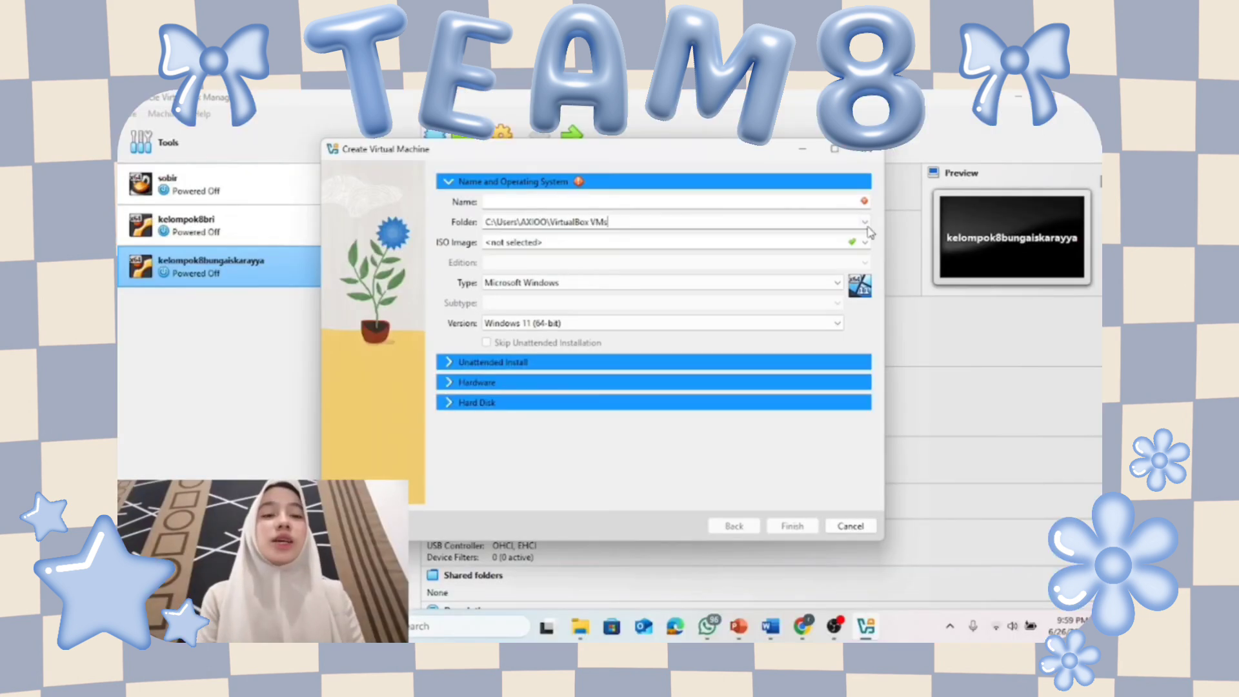
Set the new VM's machine folder to D:\KELOMPOK8.
click(863, 222)
click(859, 231)
click(864, 222)
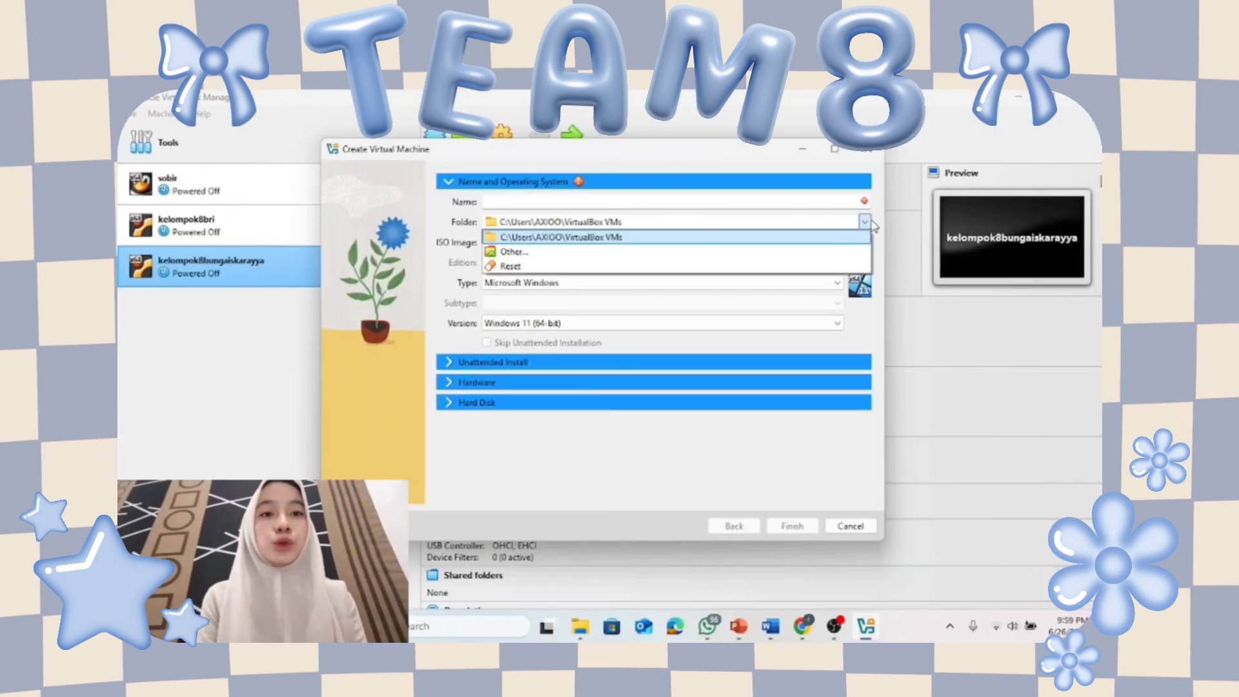
click(811, 252)
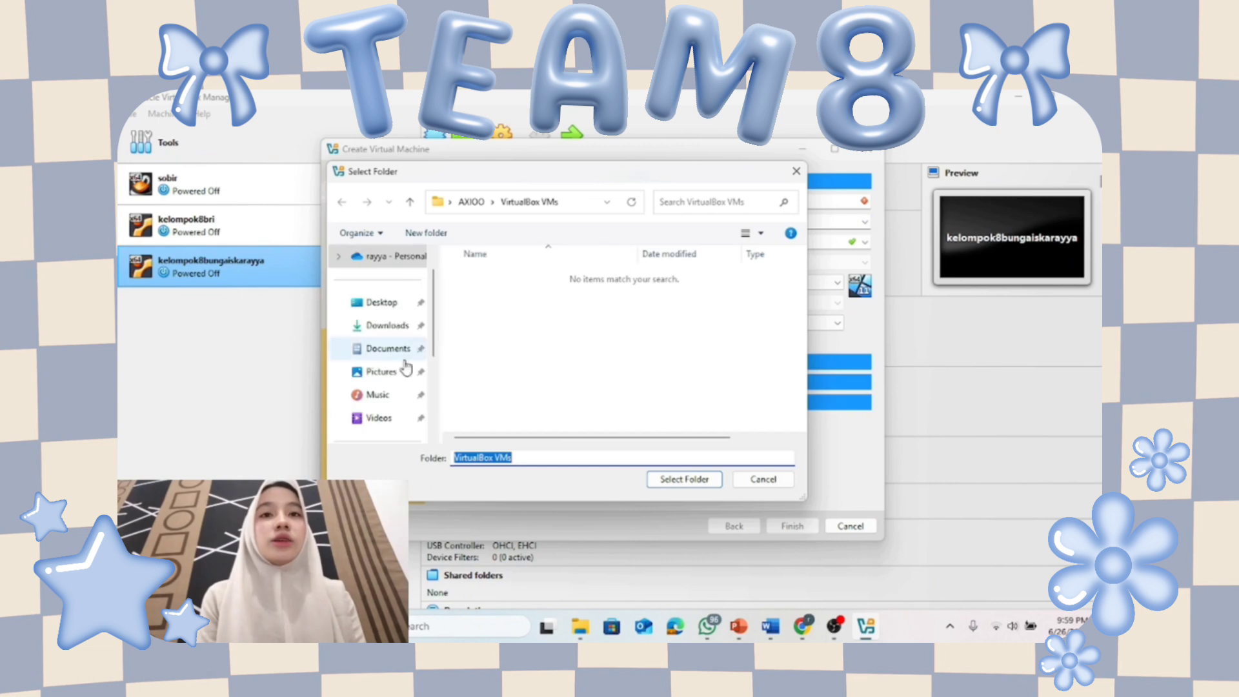
scroll(381, 361, down, 2)
click(344, 348)
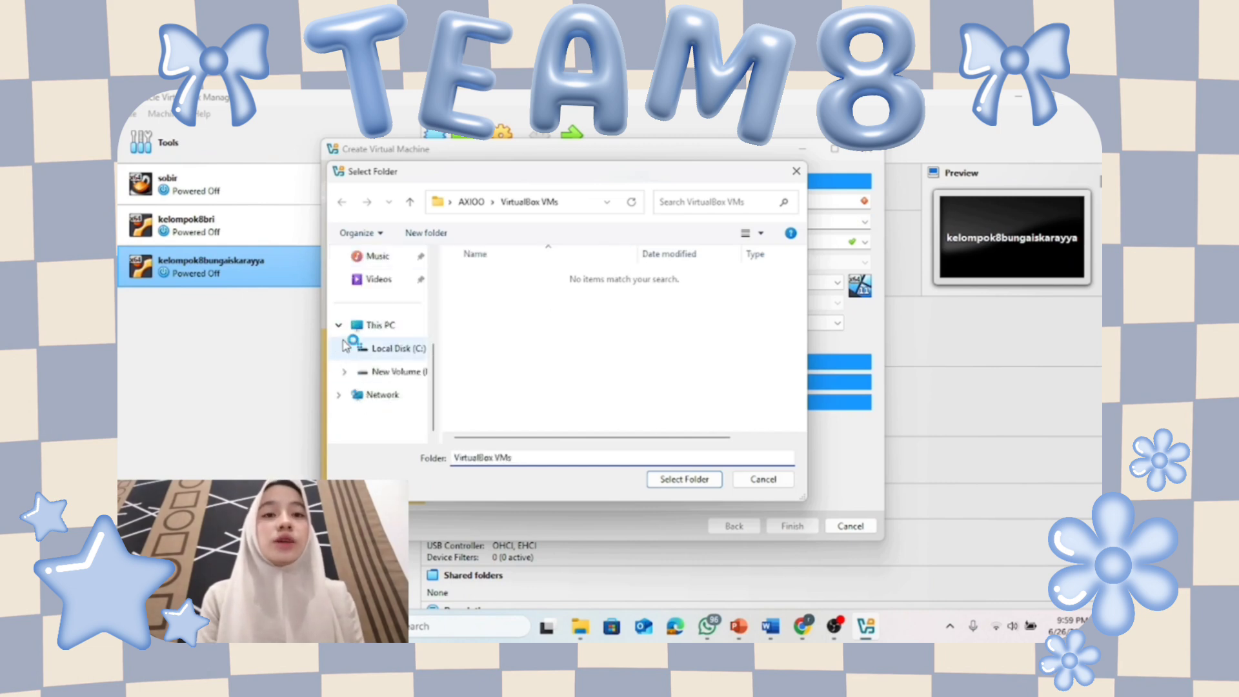
scroll(351, 371, down, 2)
click(351, 373)
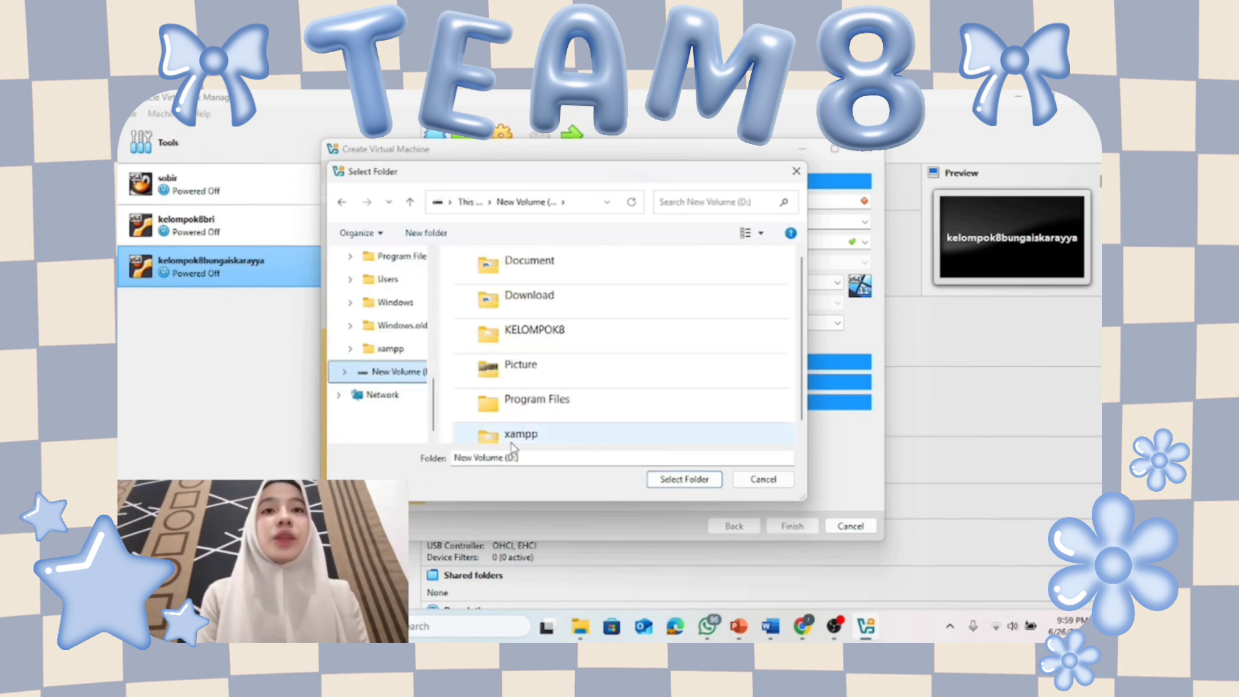
double_click(582, 334)
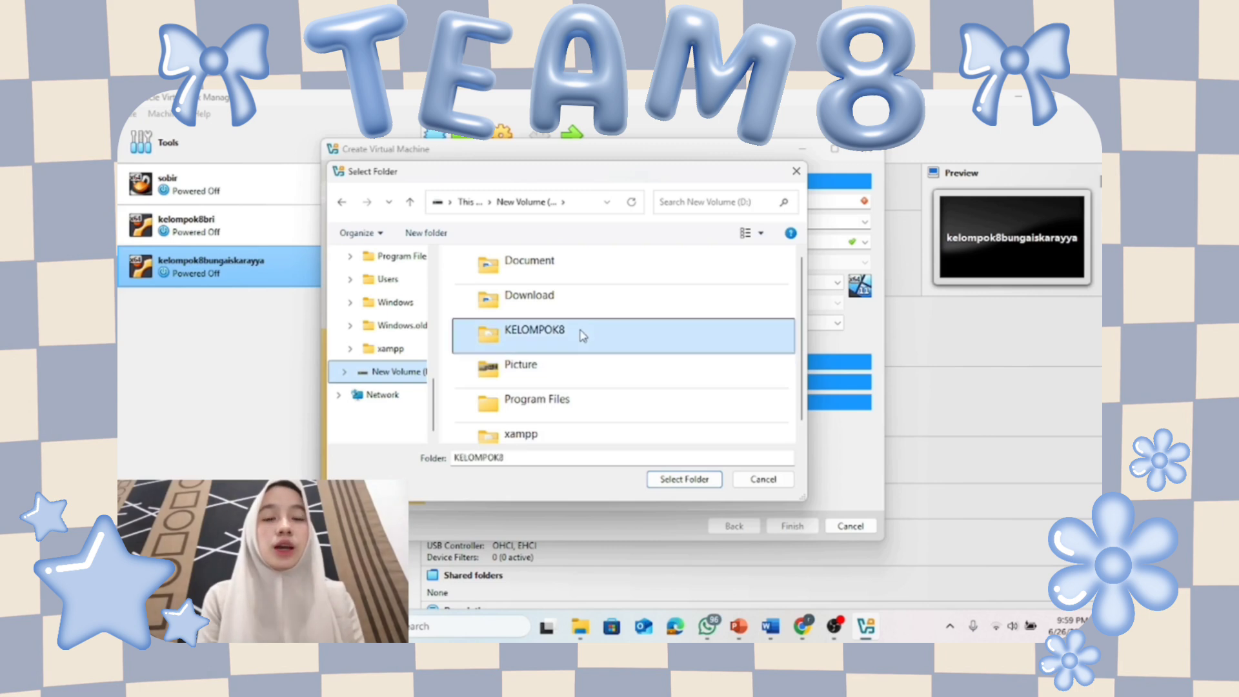
click(687, 479)
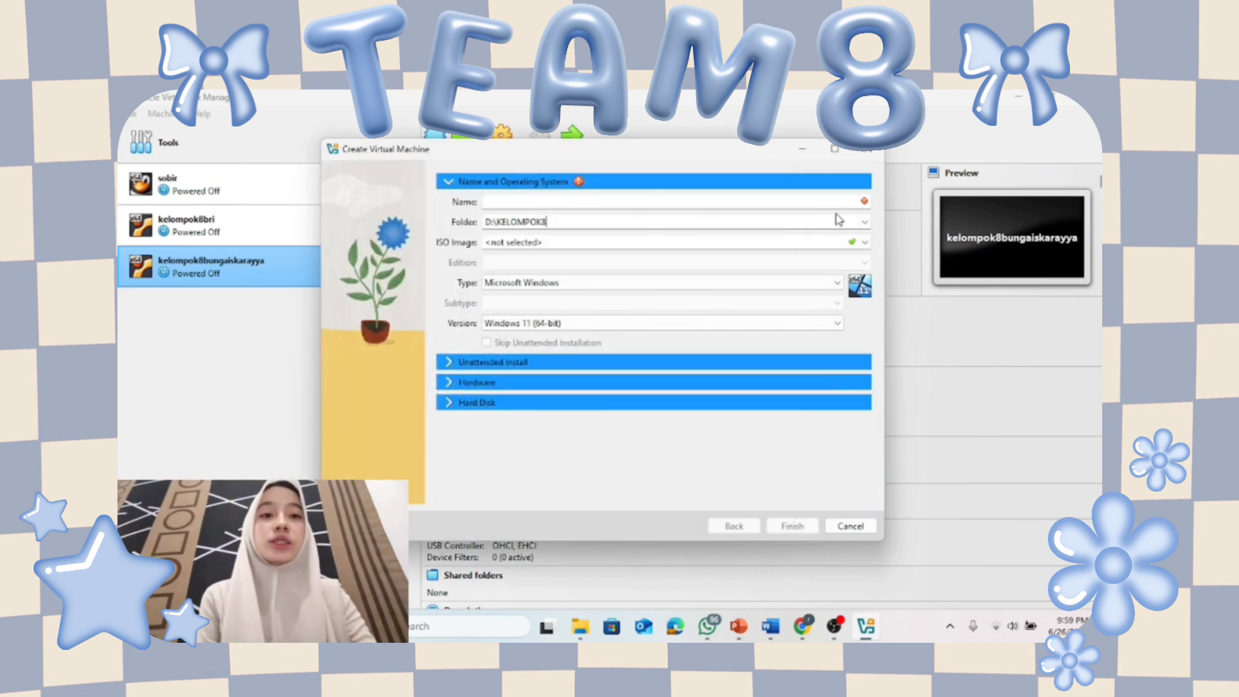
click(864, 222)
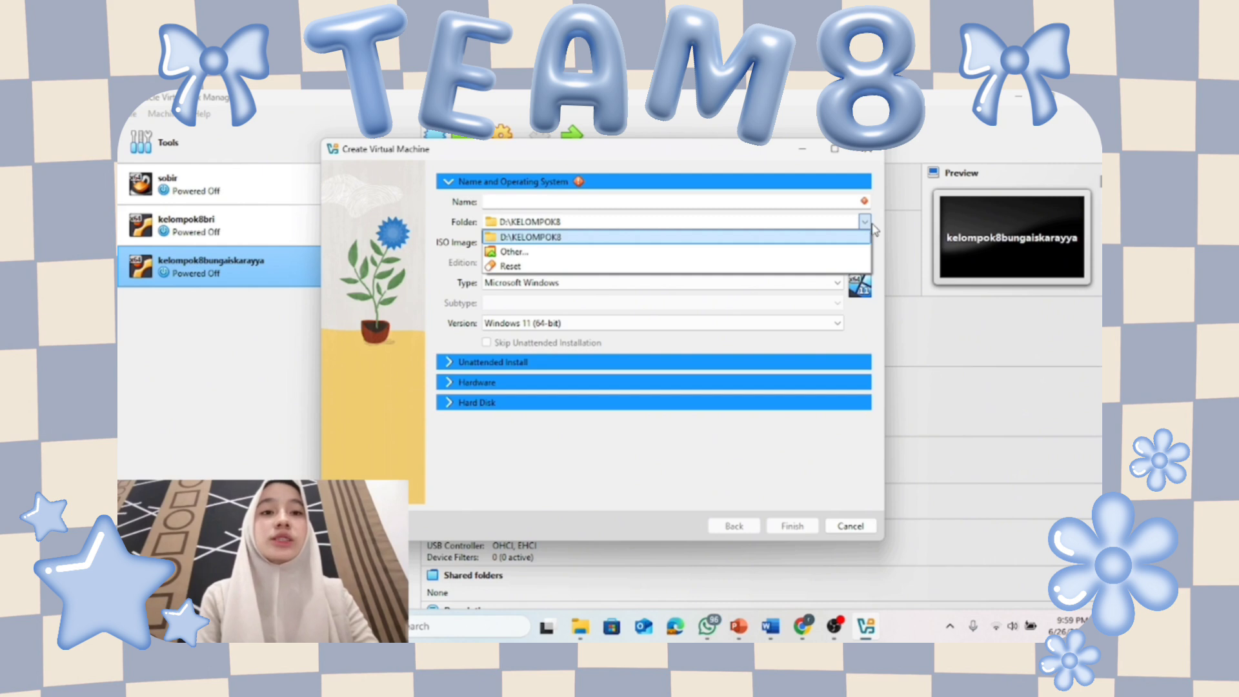
click(720, 199)
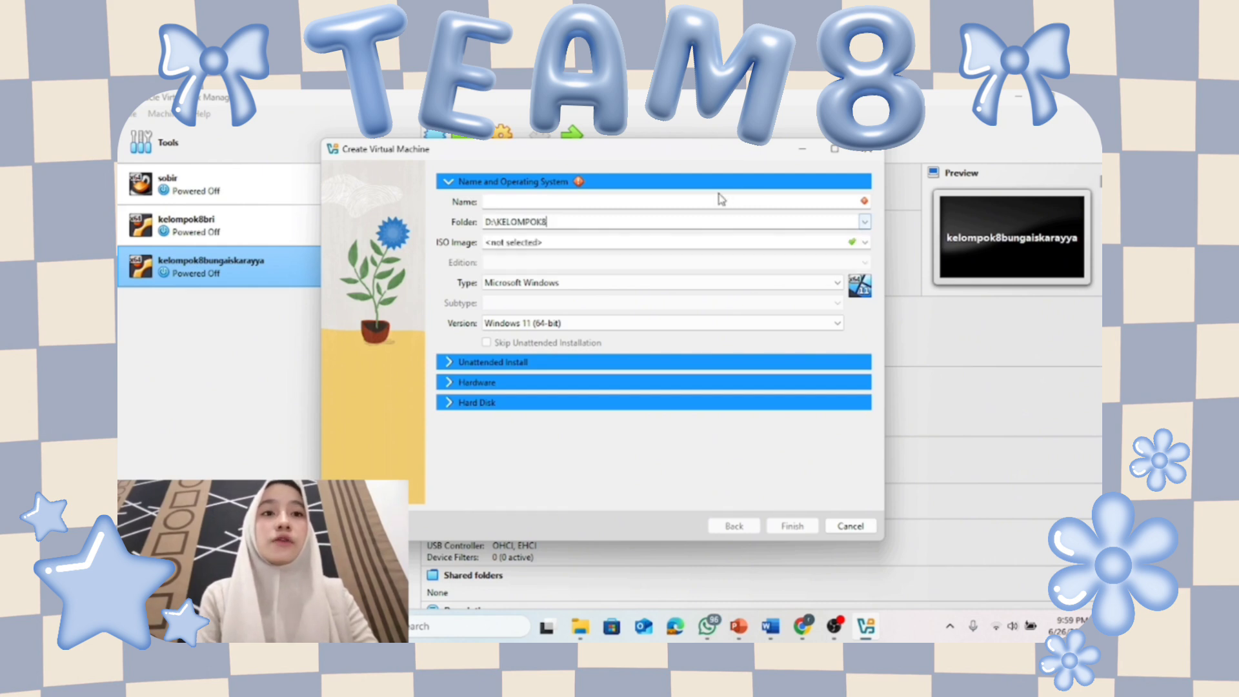
Name the VM Ubuntubungaiskarayya, review the install and hardware sections, and show storage settings.
click(713, 202)
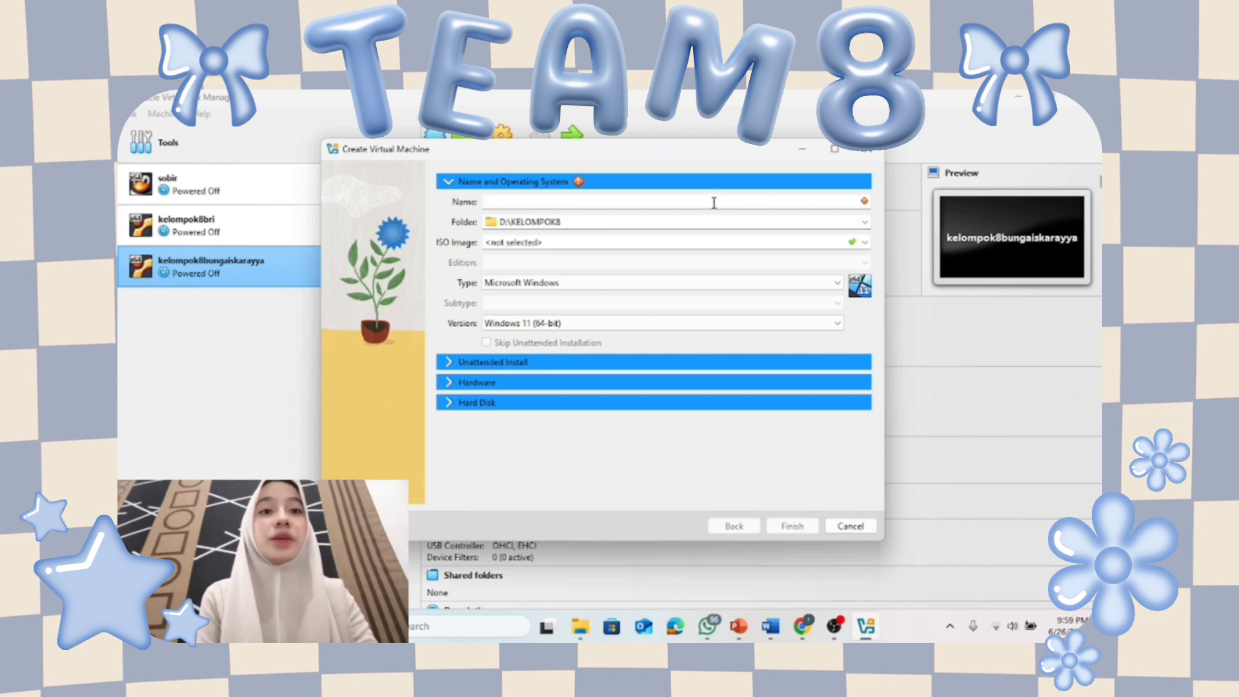
text(U)
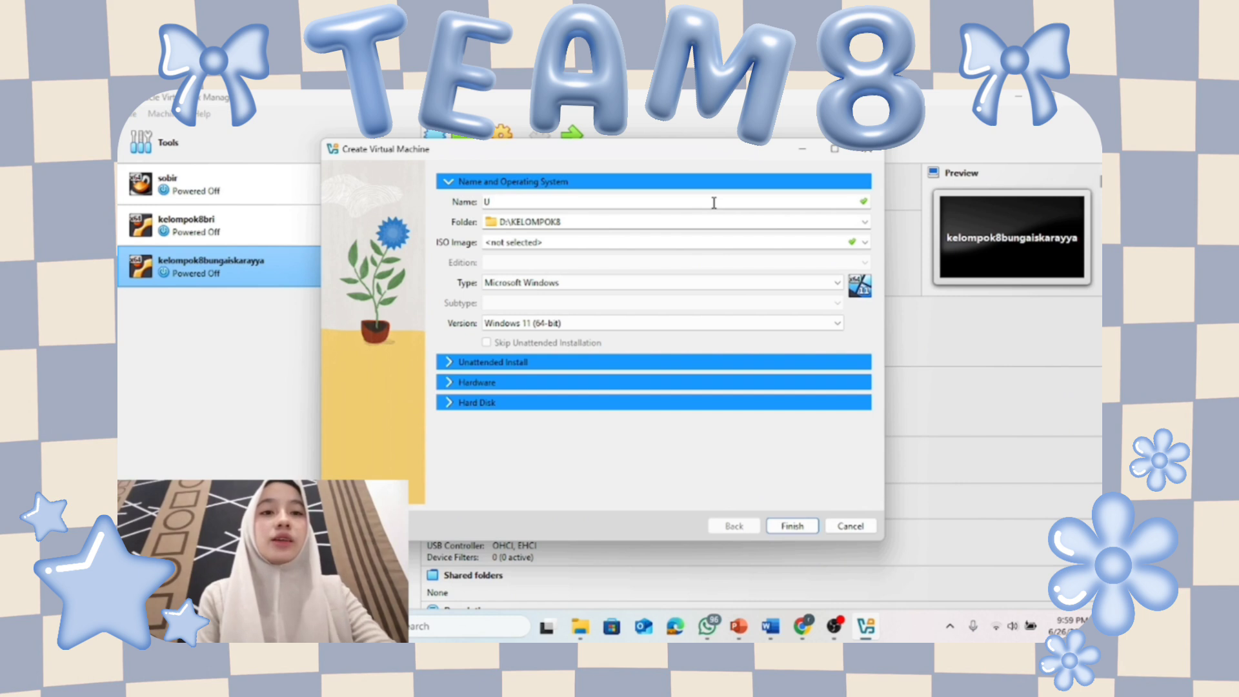
text(buntu)
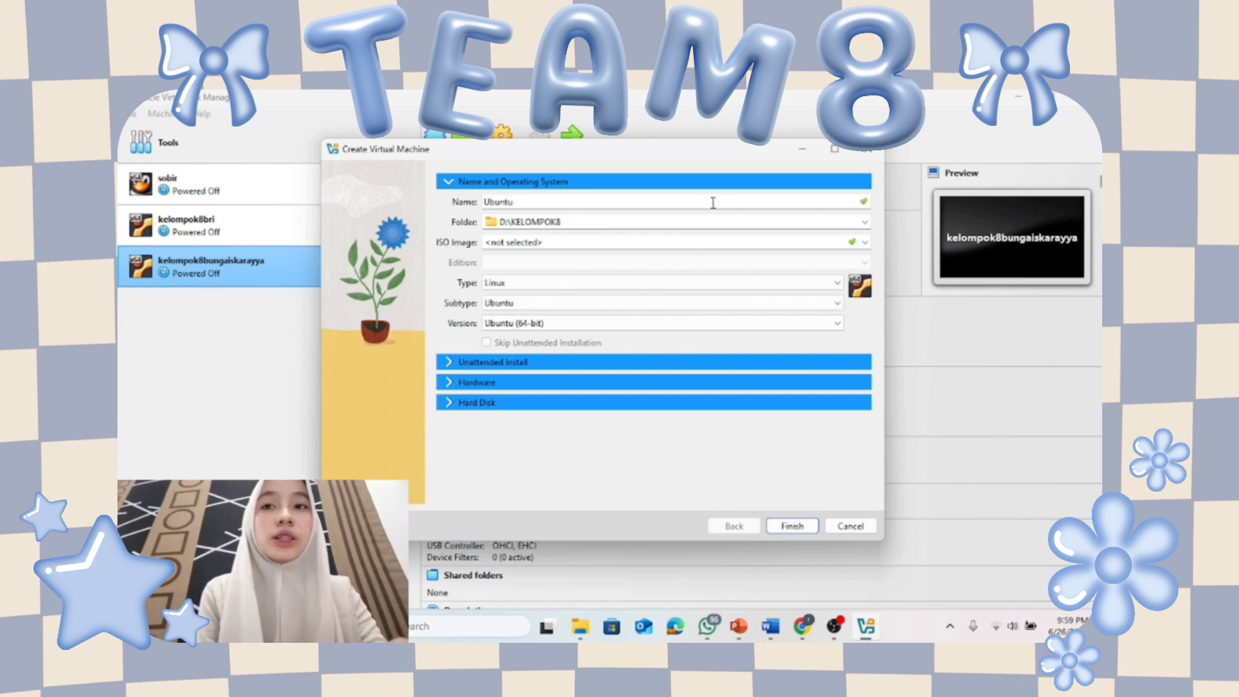
text(b)
key(BackSpace)
text(Bun)
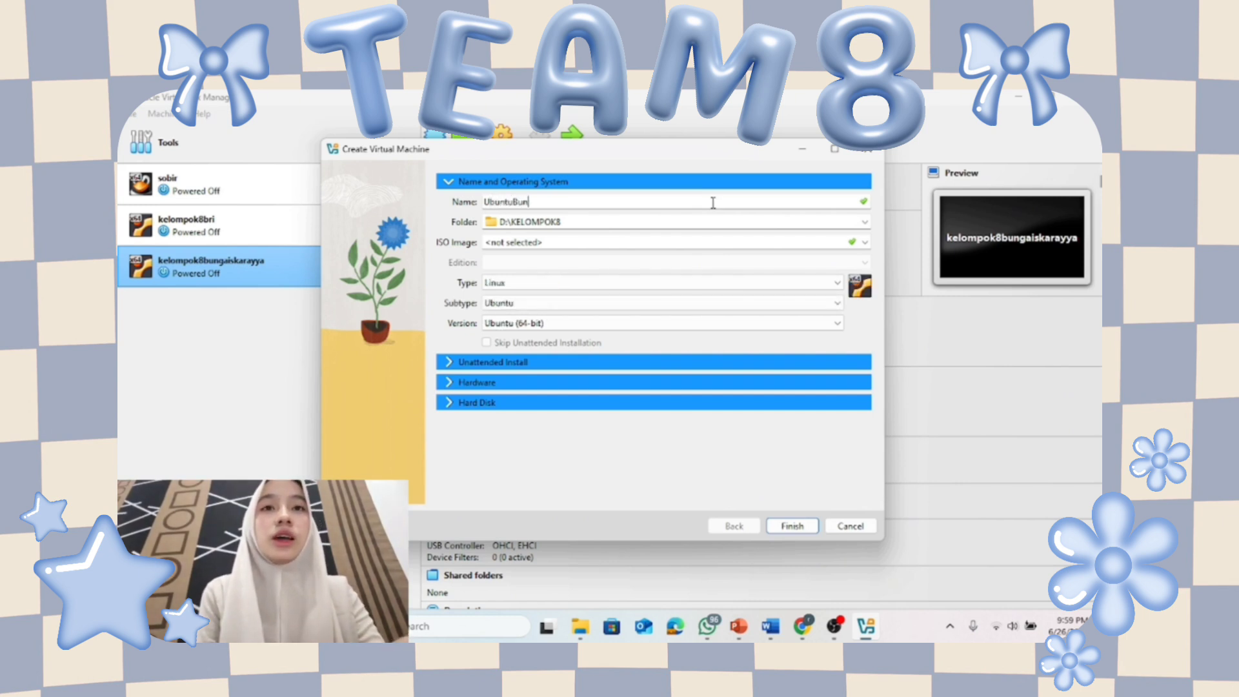
key(BackSpace)
key(BackSpace)
key(BackSpace)
text(bungaiskarayya)
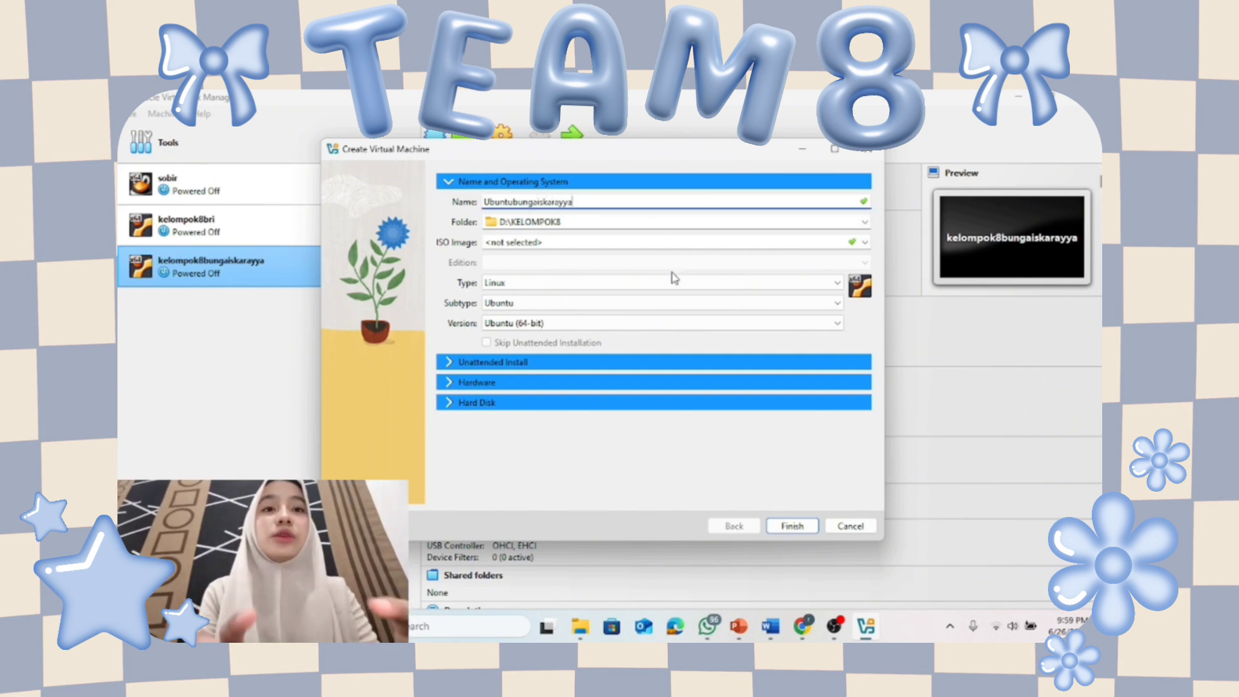
click(639, 362)
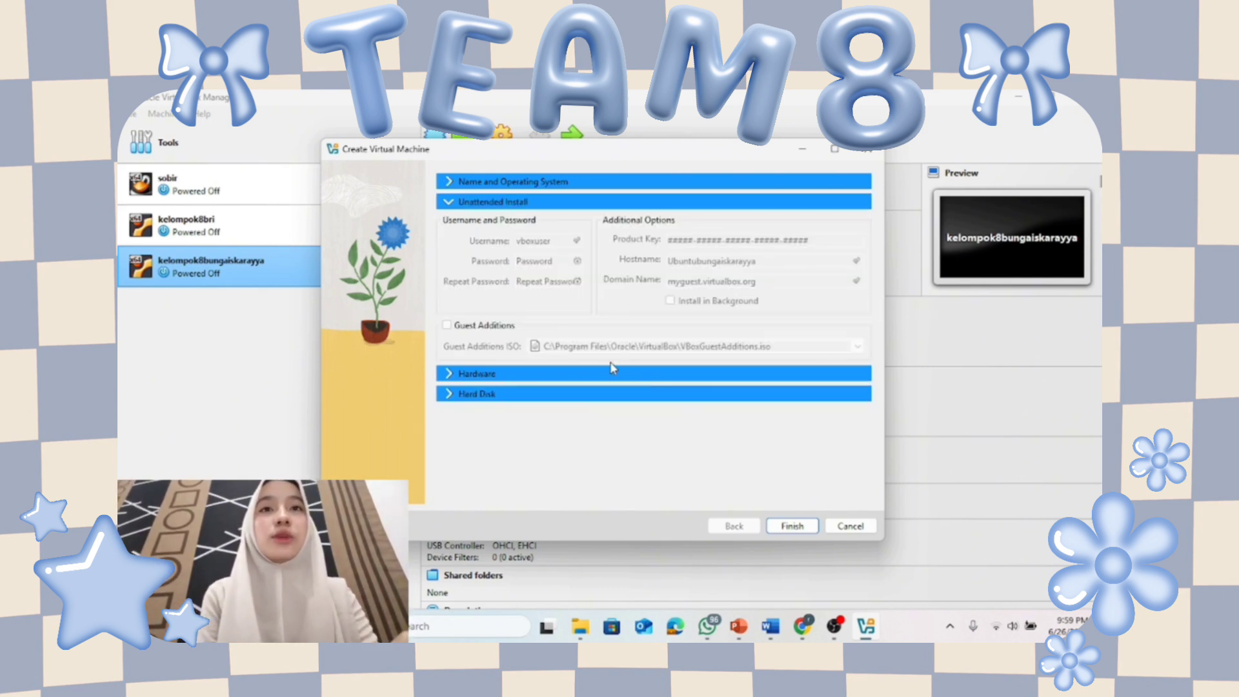
click(638, 373)
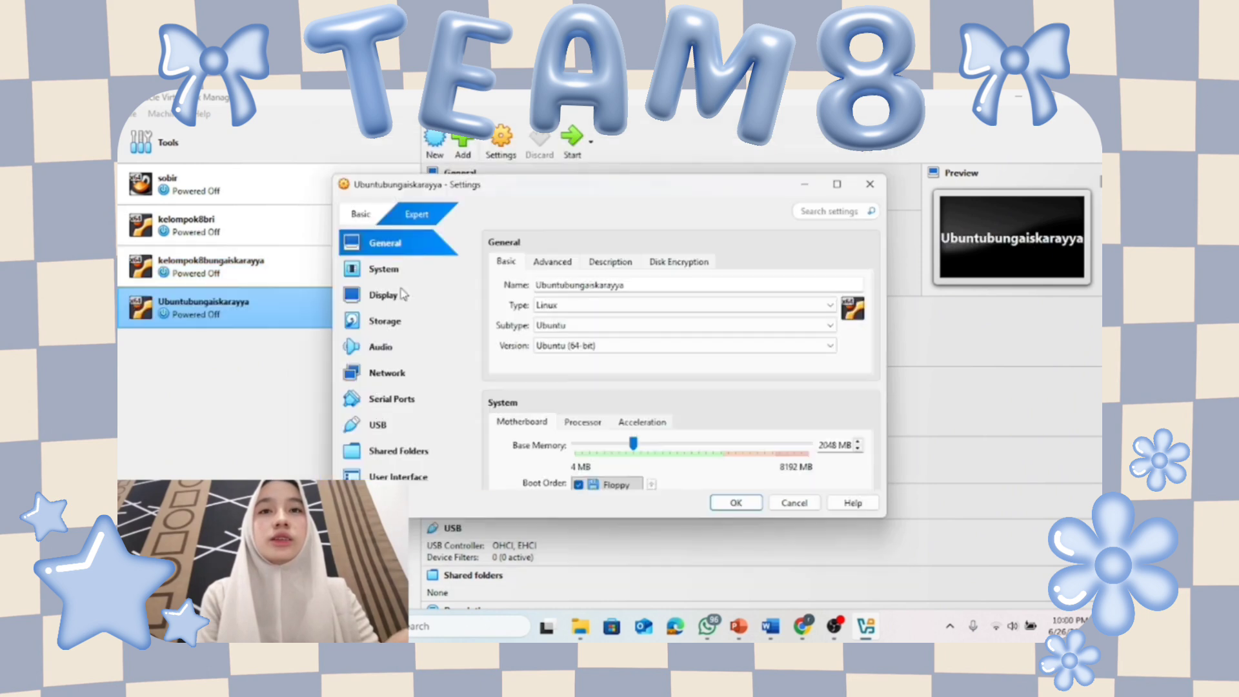
click(381, 321)
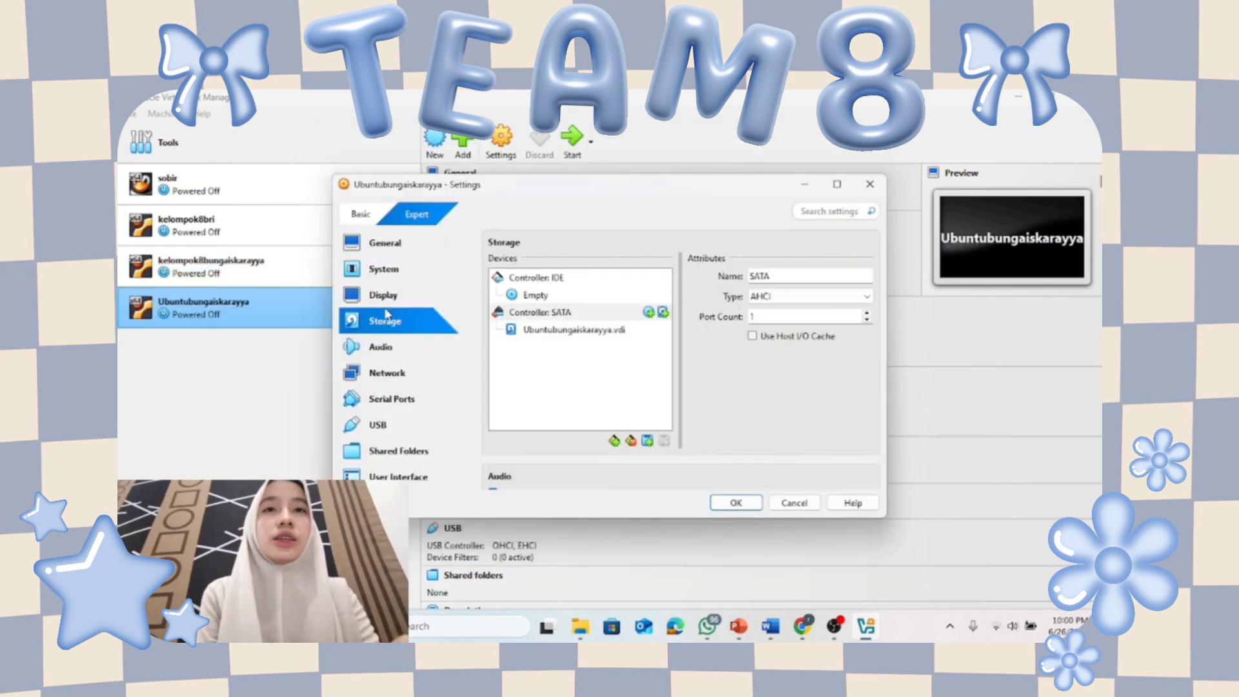
Load ubuntu Kelompok 8.iso into the empty optical drive, then view Network and Serial Ports.
click(553, 295)
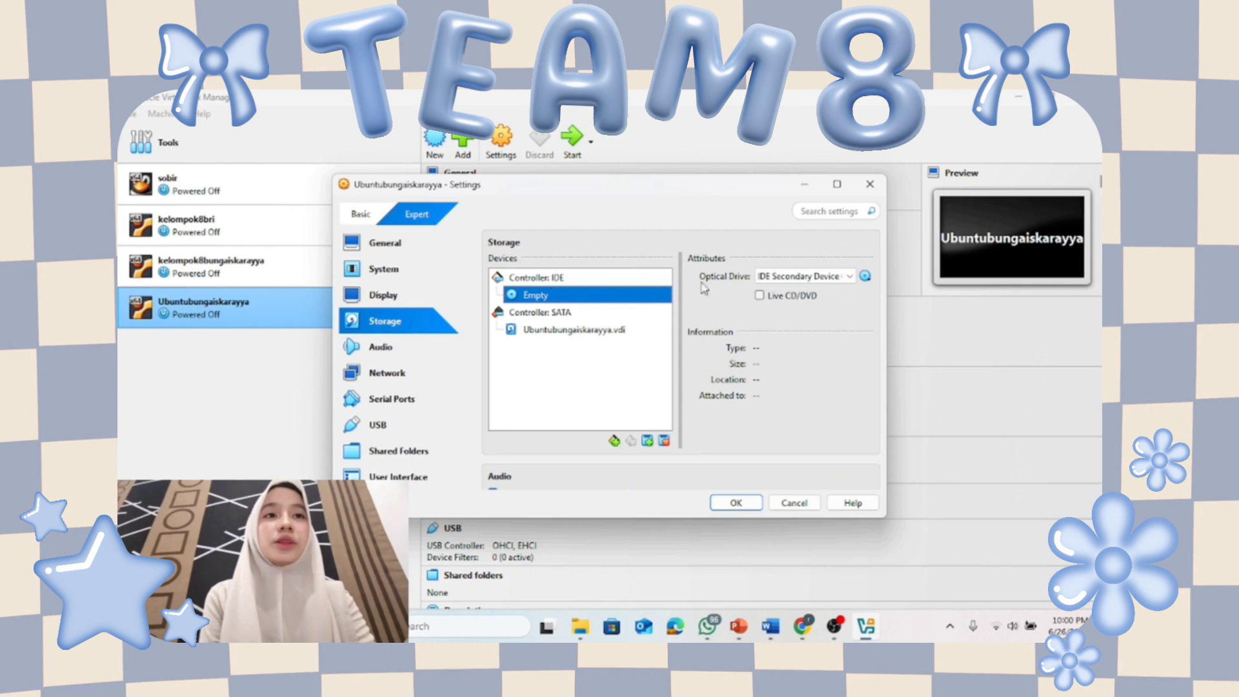
click(865, 276)
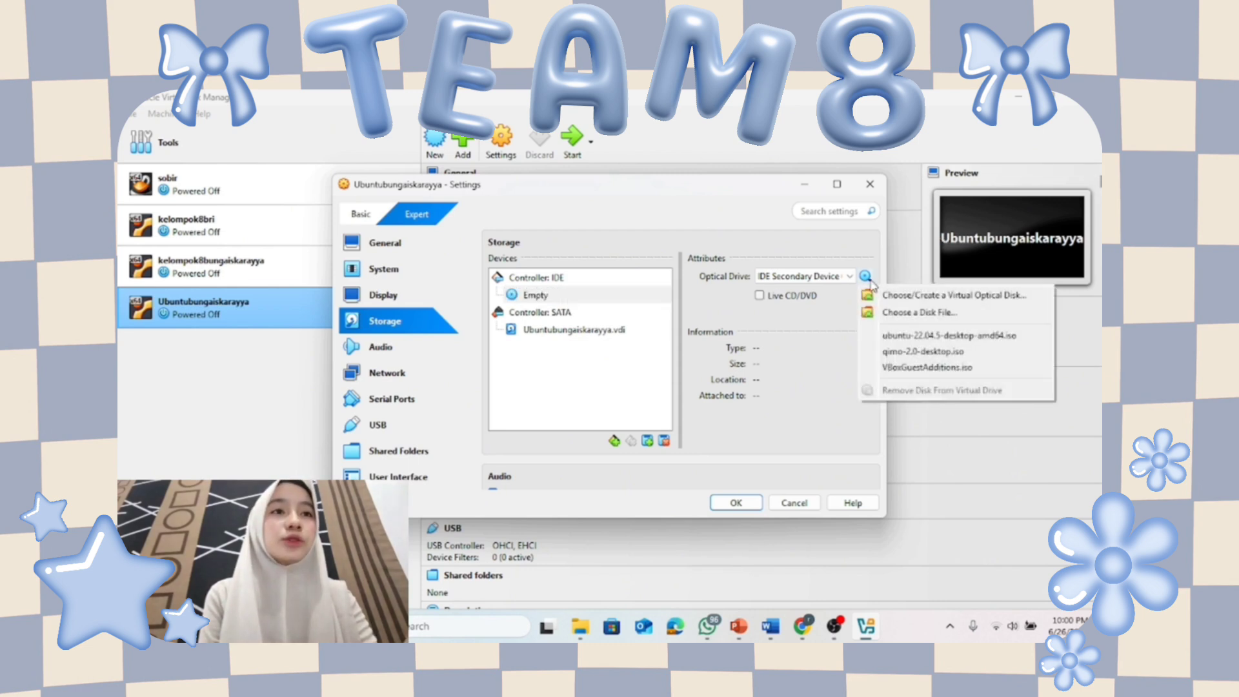
click(874, 314)
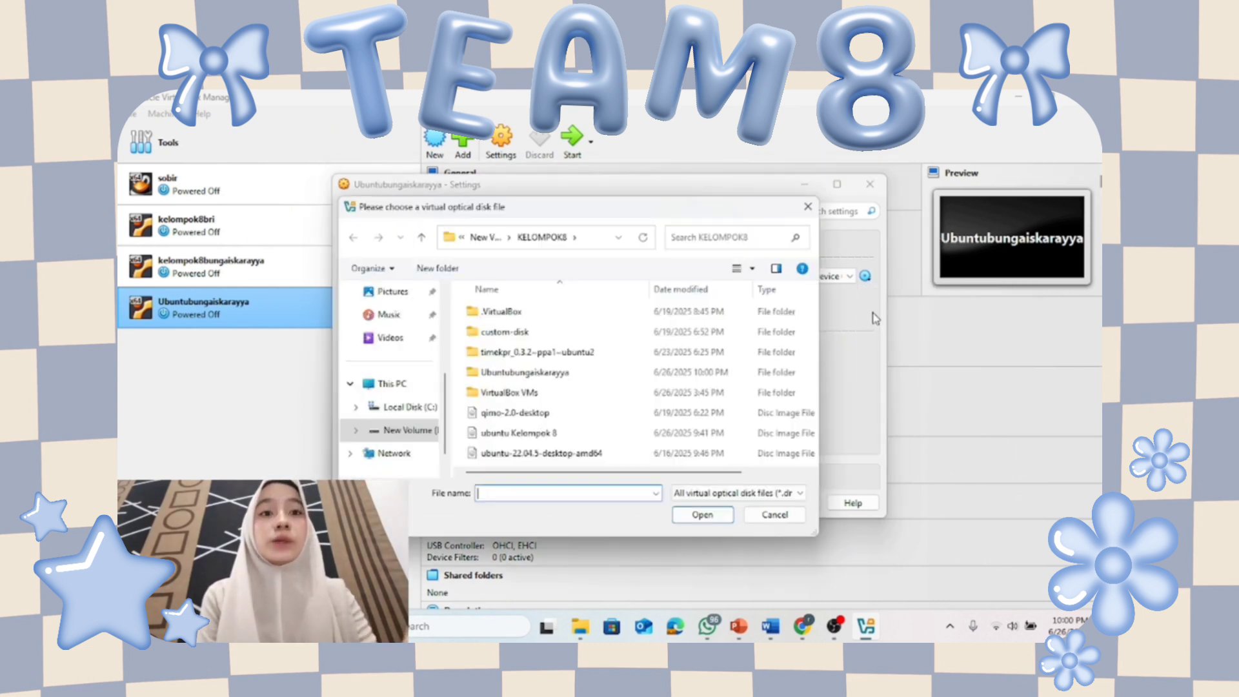
scroll(519, 372, right, 3)
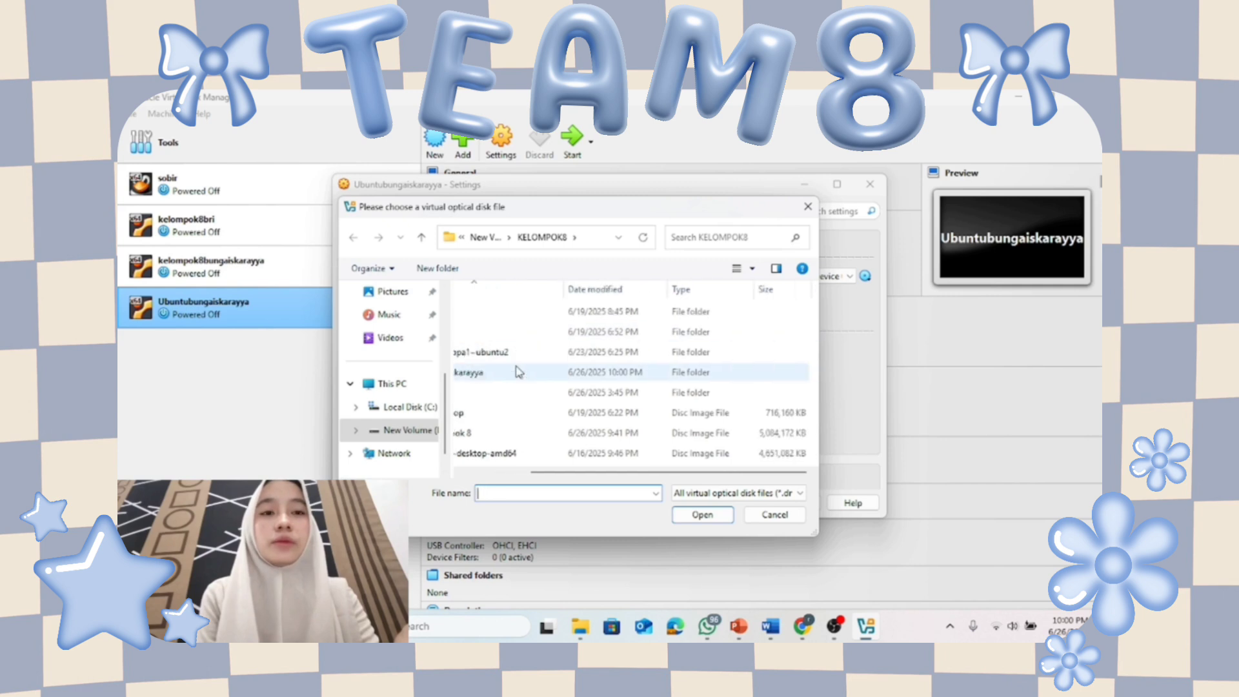
drag(545, 472, 479, 472)
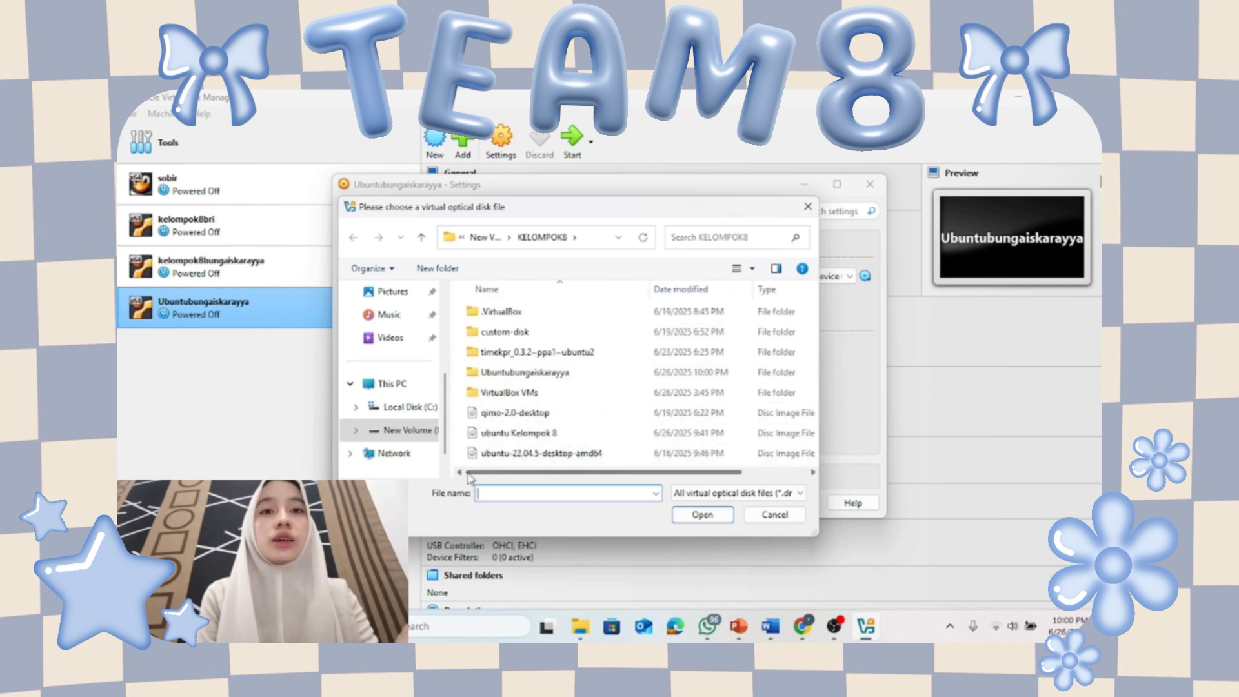
click(548, 433)
click(723, 516)
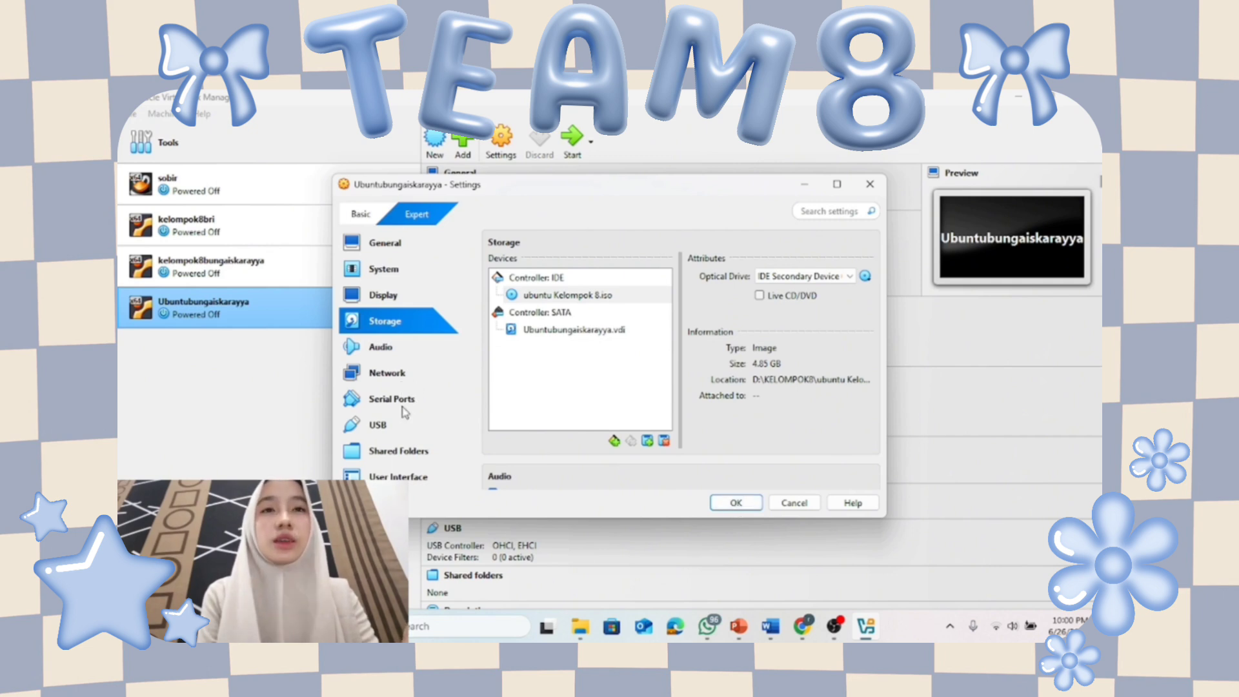
click(387, 372)
click(387, 400)
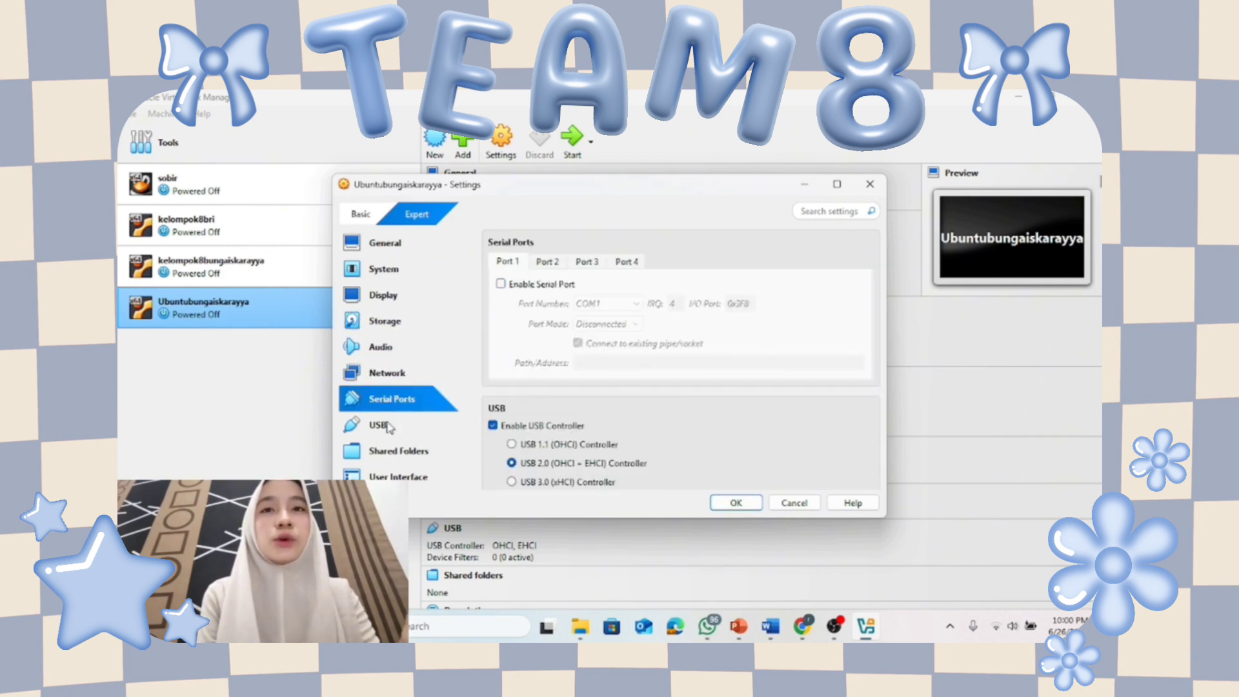
Drag Base Memory to 4096 MB, glance at the Recording options, and save with OK.
click(392, 322)
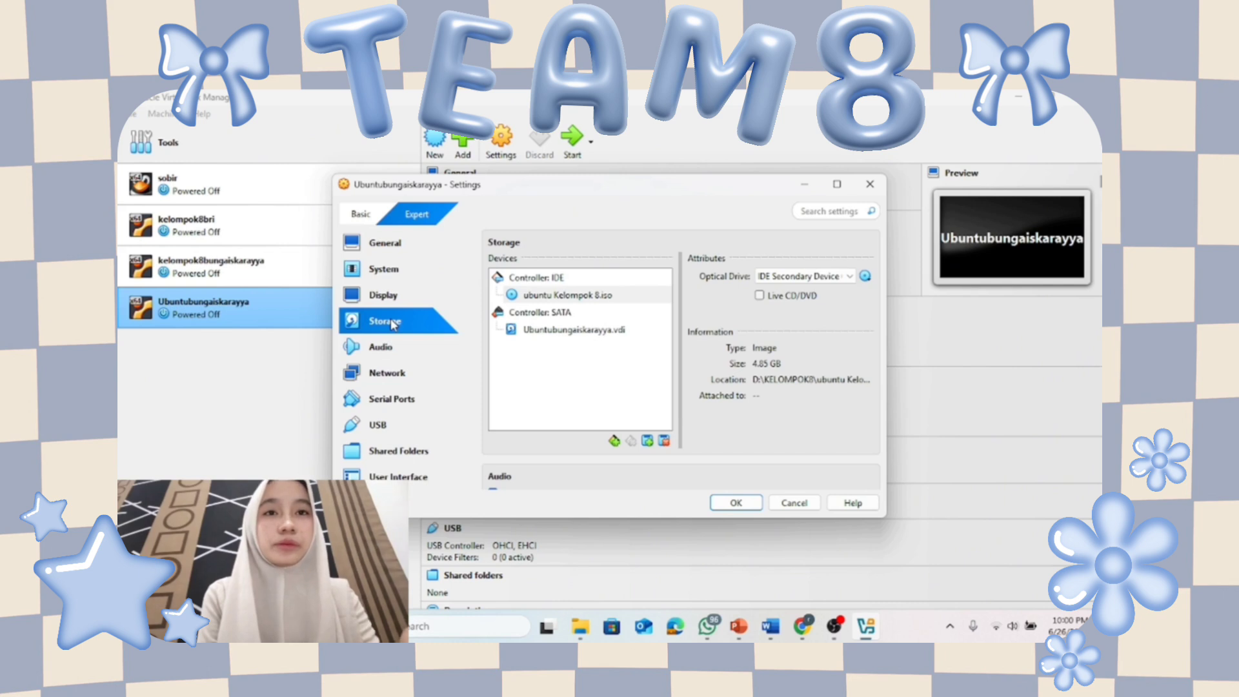
scroll(612, 363, down, 10)
scroll(611, 363, up, 20)
scroll(612, 363, down, 2)
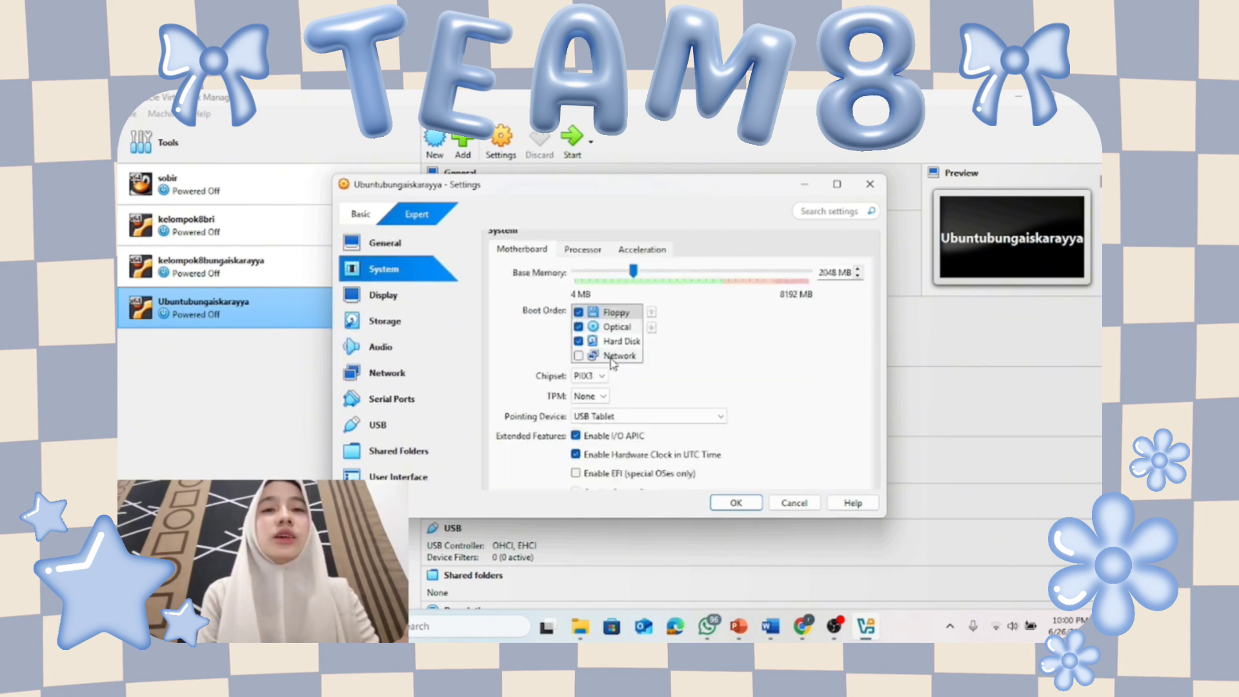
scroll(613, 363, down, 3)
scroll(613, 363, up, 4)
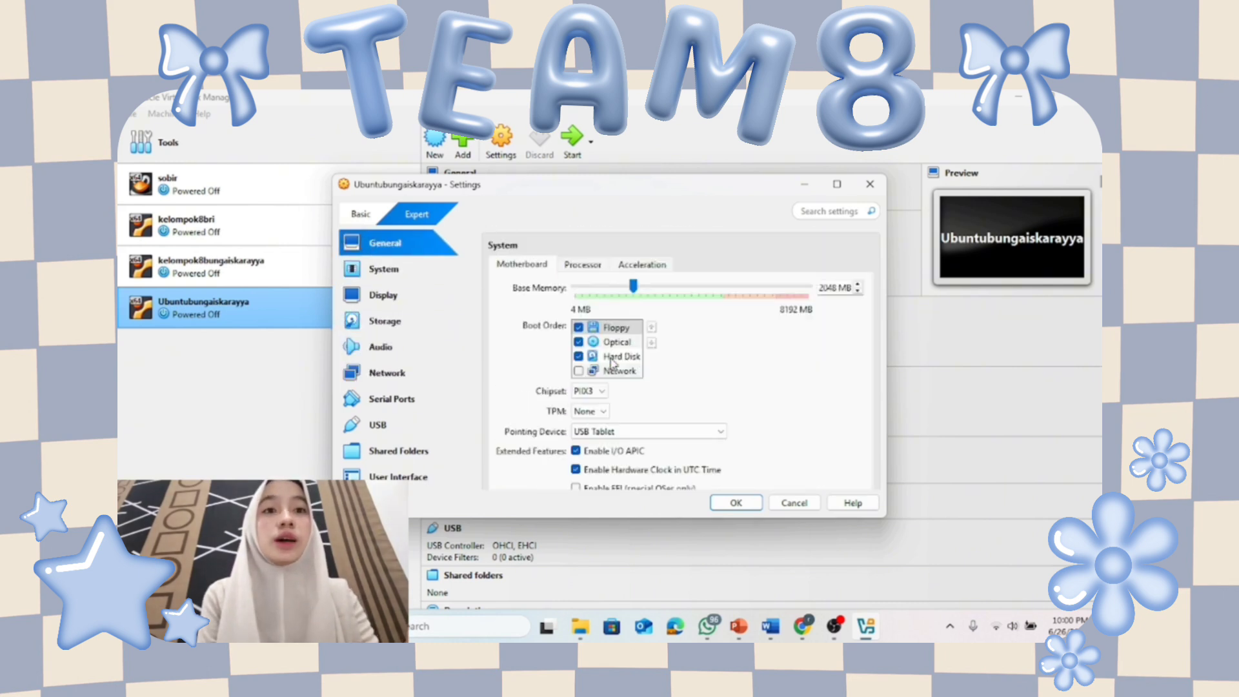
scroll(675, 316, down, 1)
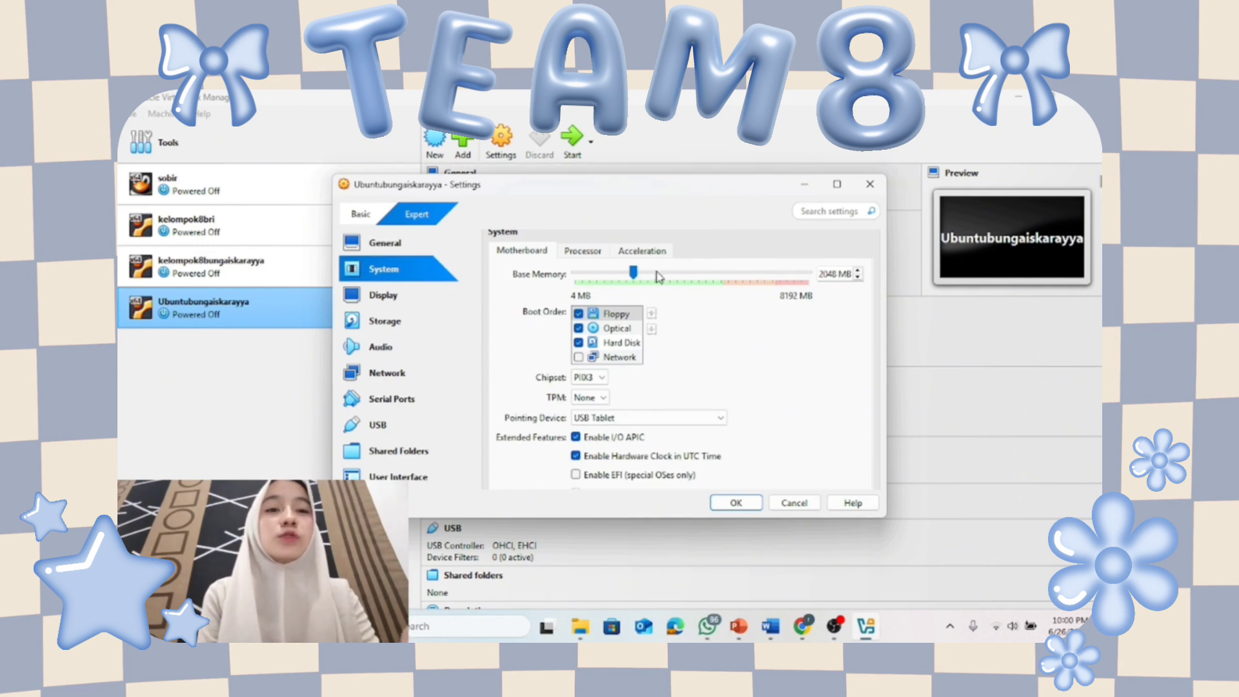
drag(633, 274, 693, 290)
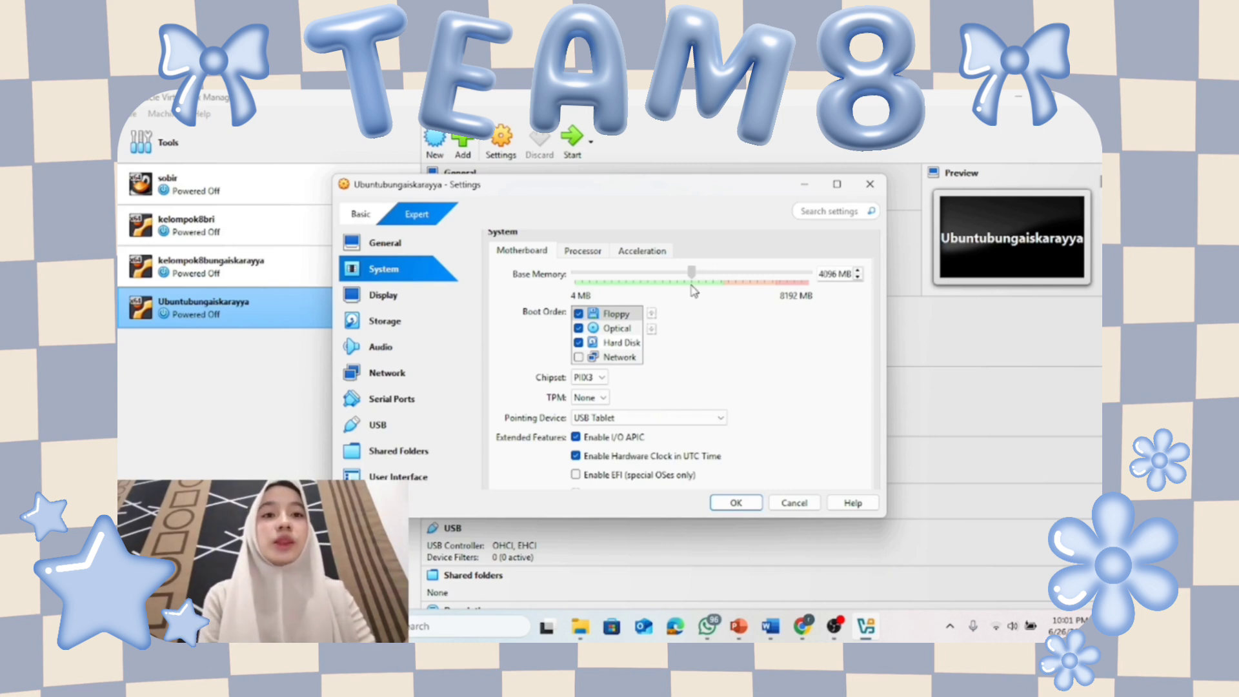
scroll(744, 359, down, 6)
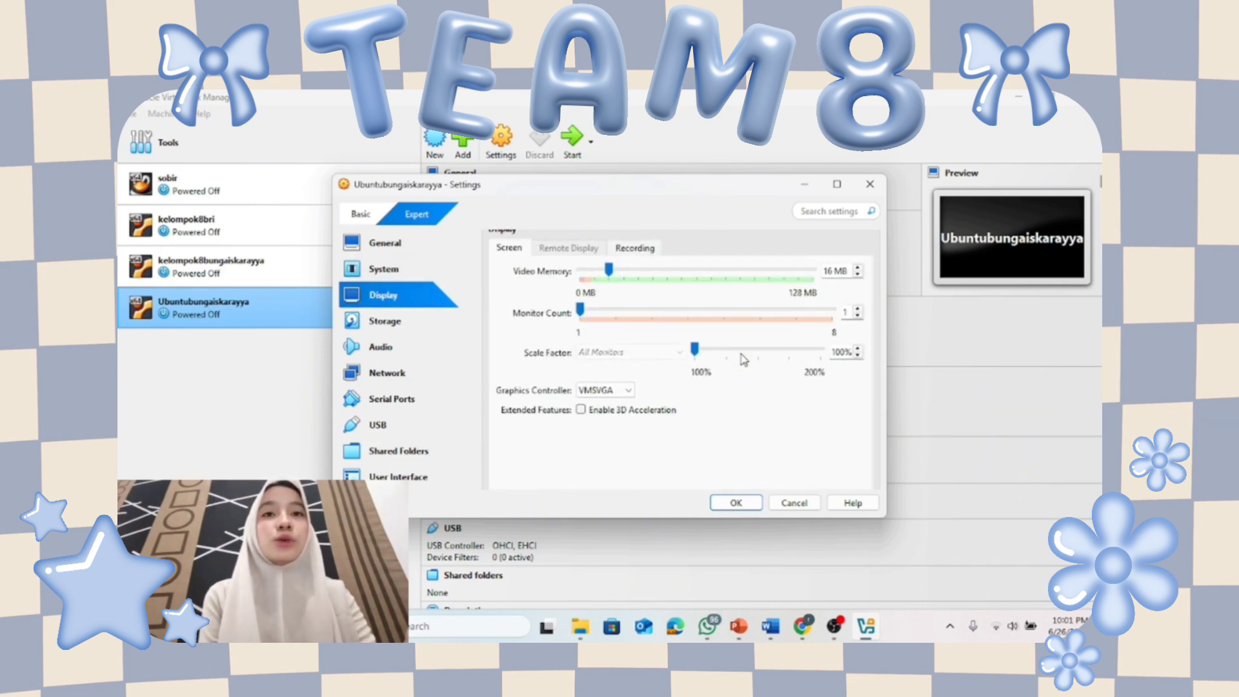
scroll(744, 359, down, 2)
scroll(740, 356, up, 4)
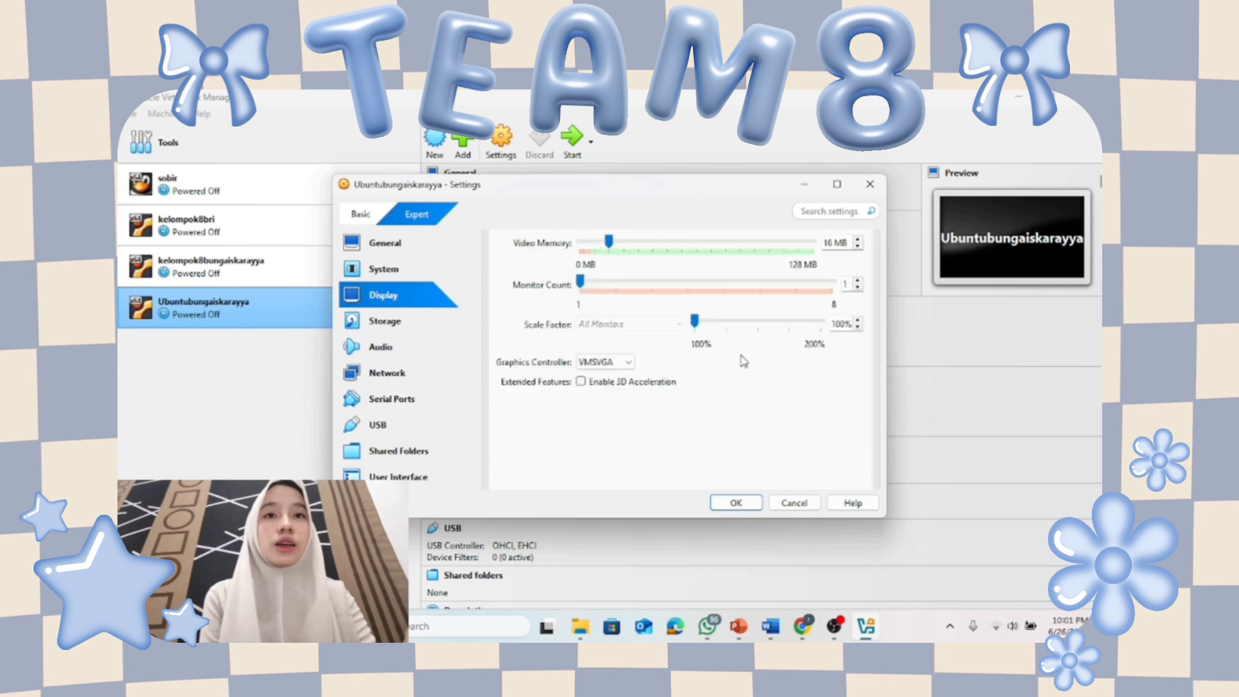
click(647, 292)
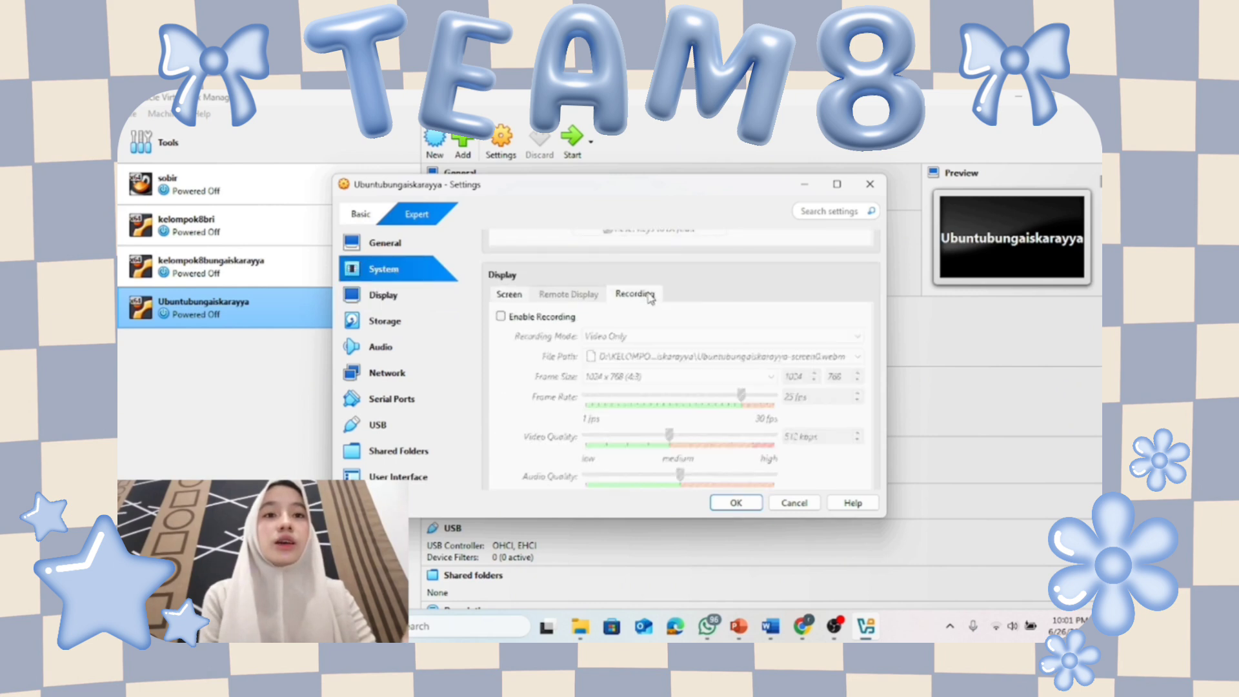
scroll(762, 271, up, 3)
click(735, 503)
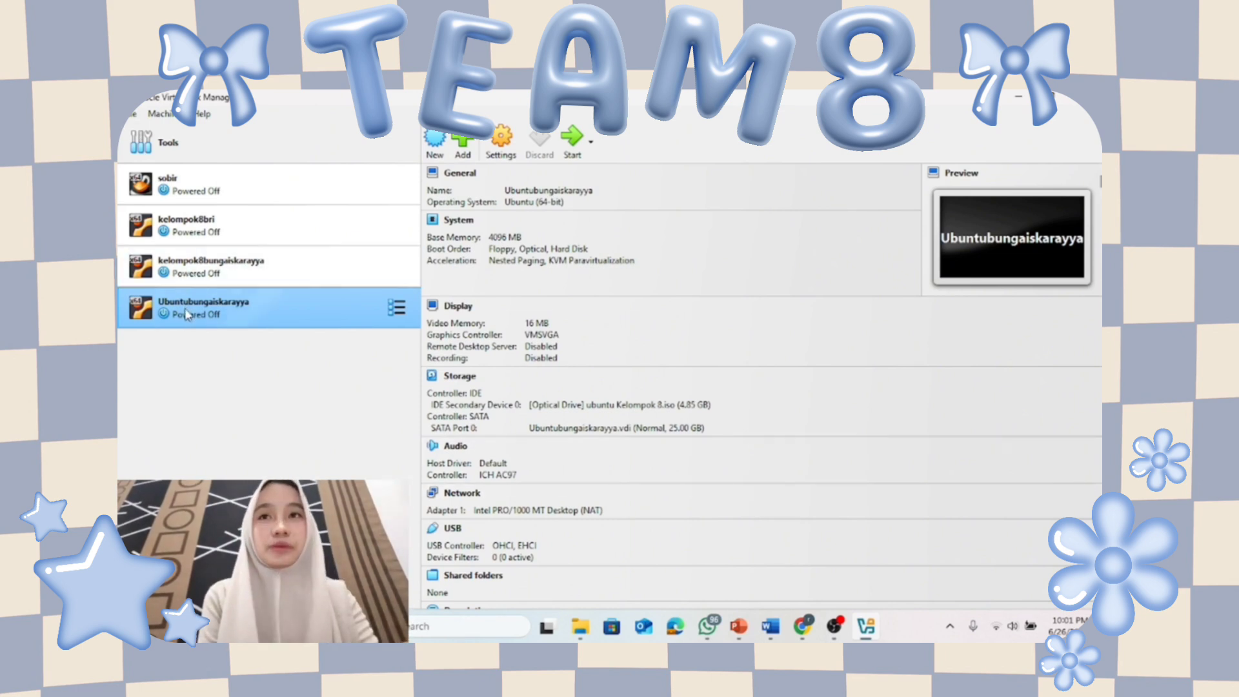
Open the File menu to reach its Tools entries.
click(133, 114)
click(133, 115)
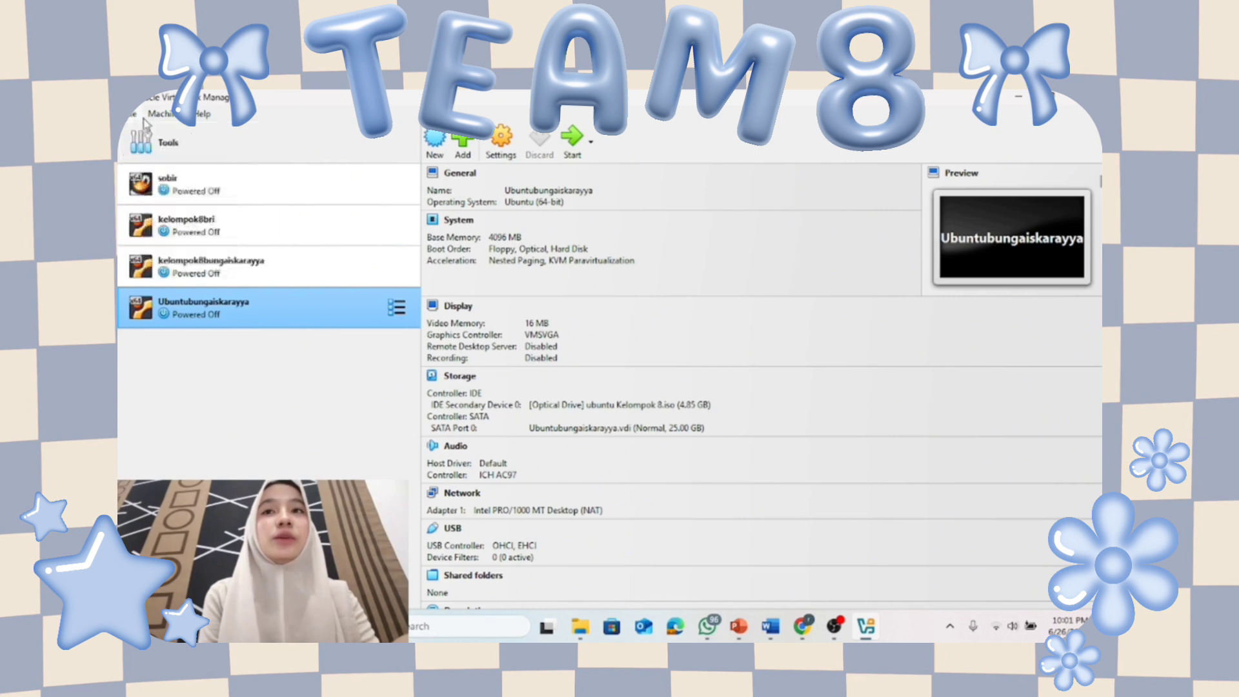
click(133, 115)
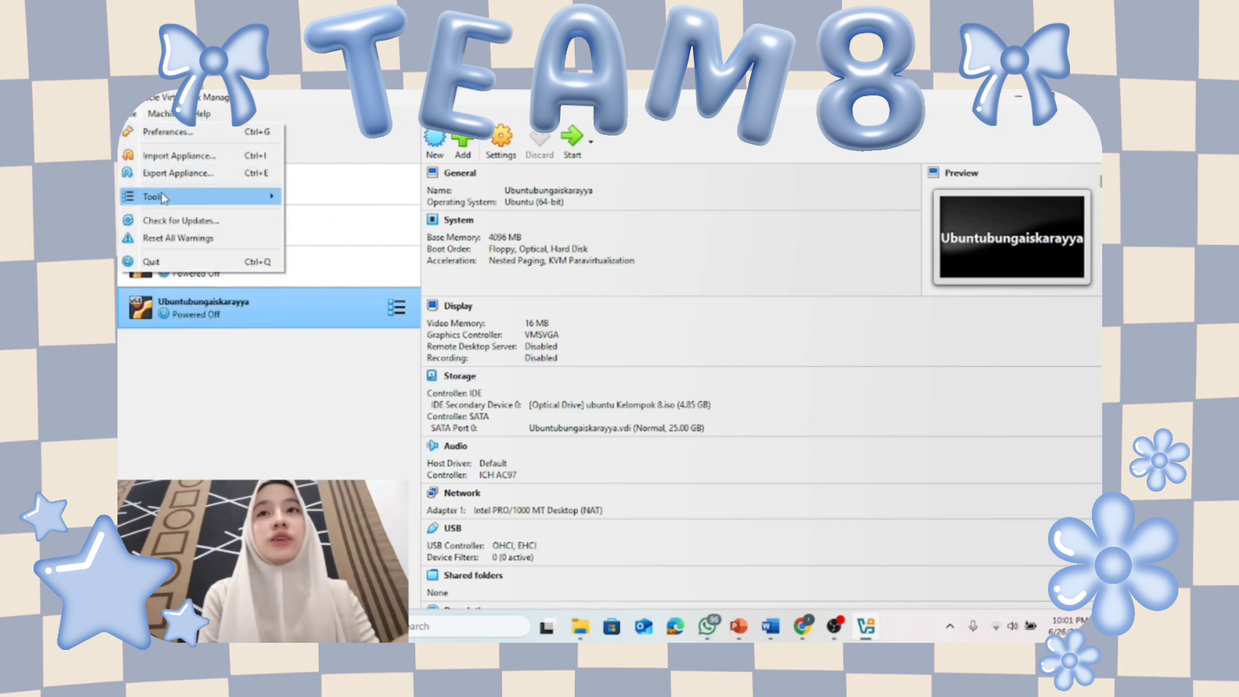
In the Virtual Media Manager, set Ubuntubungaiskarayya.vdi's size to 40 GB and apply.
mouse_move(200, 198)
click(339, 215)
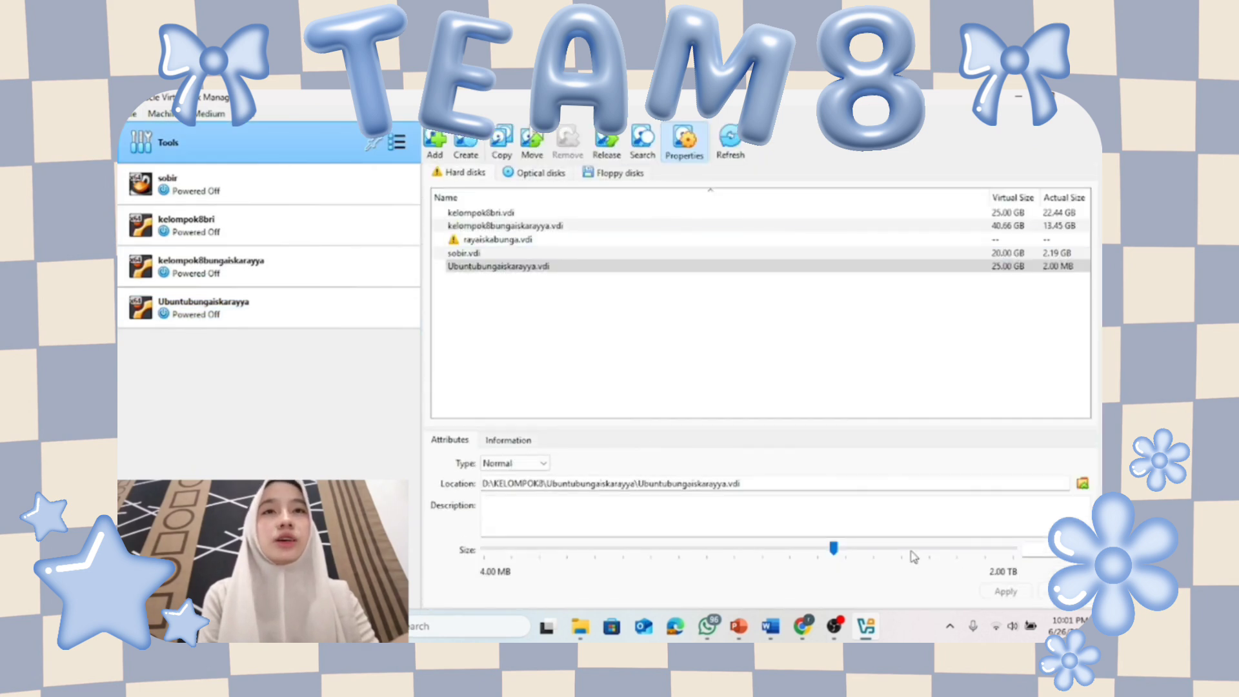
click(867, 551)
click(867, 551)
click(840, 551)
click(855, 554)
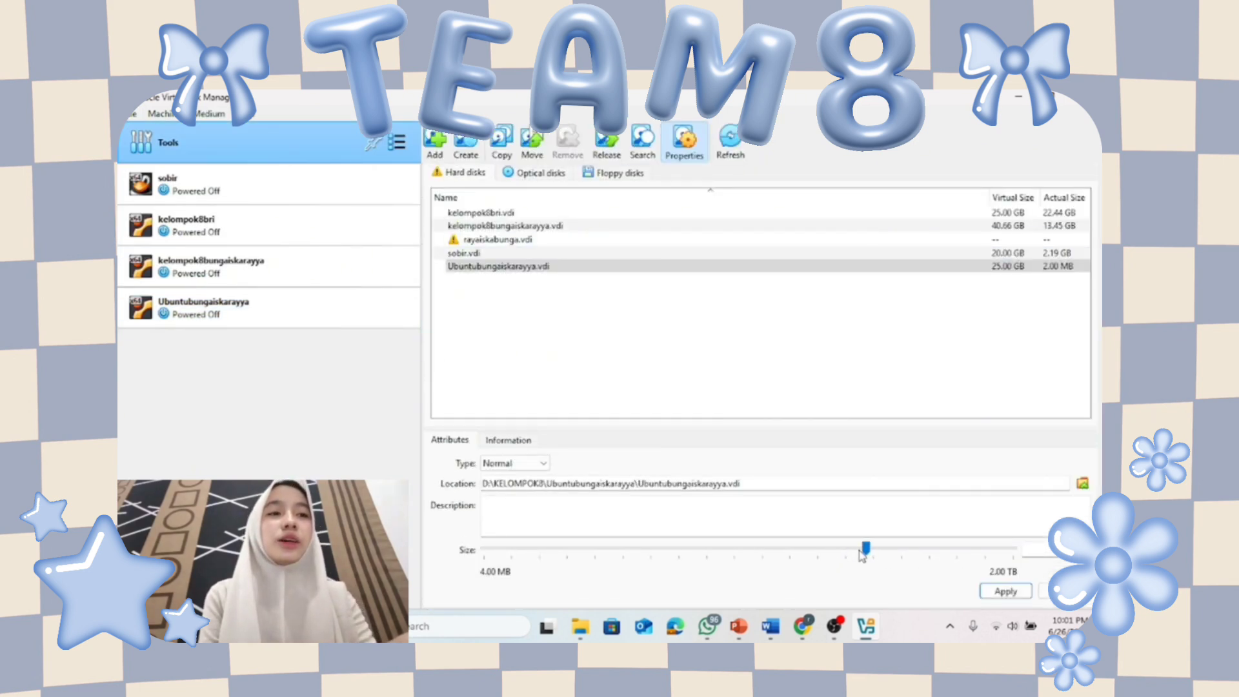
click(856, 554)
click(856, 554)
click(857, 553)
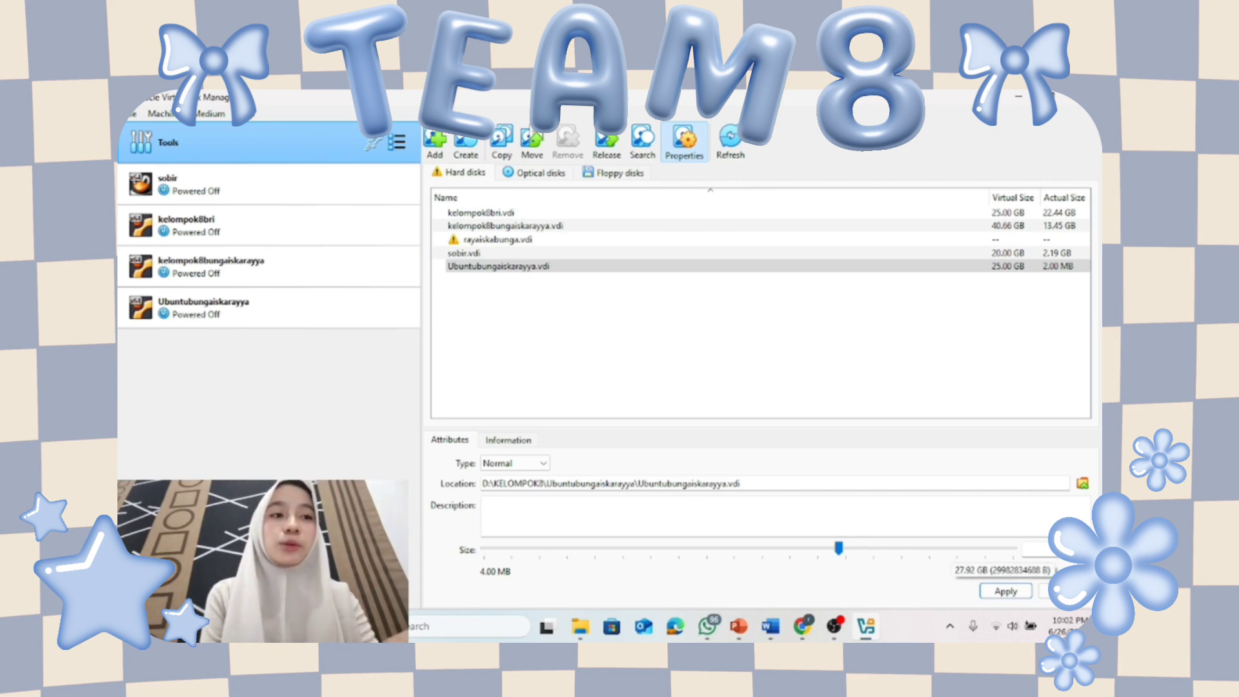
key(BackSpace)
key(BackSpace)
text(40)
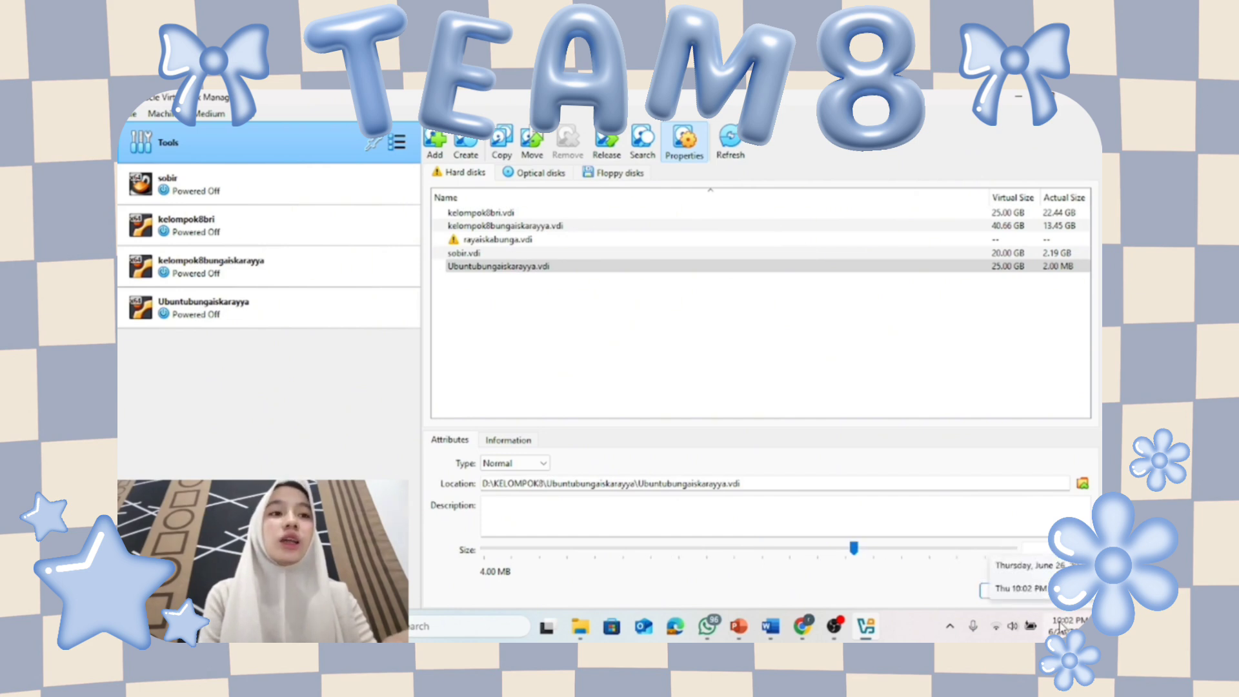
click(1008, 598)
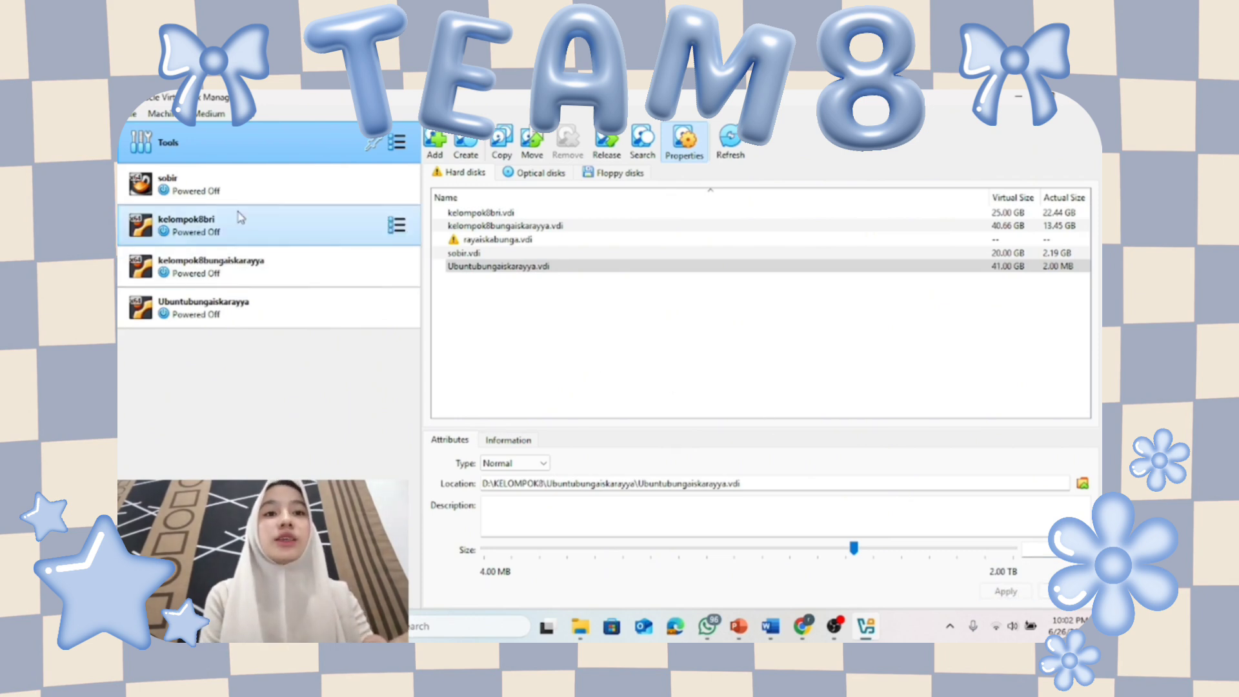
Start the Ubuntubungaiskarayya VM, dismiss the input notices, and boot 'Try or Install Ubuntu'.
click(233, 308)
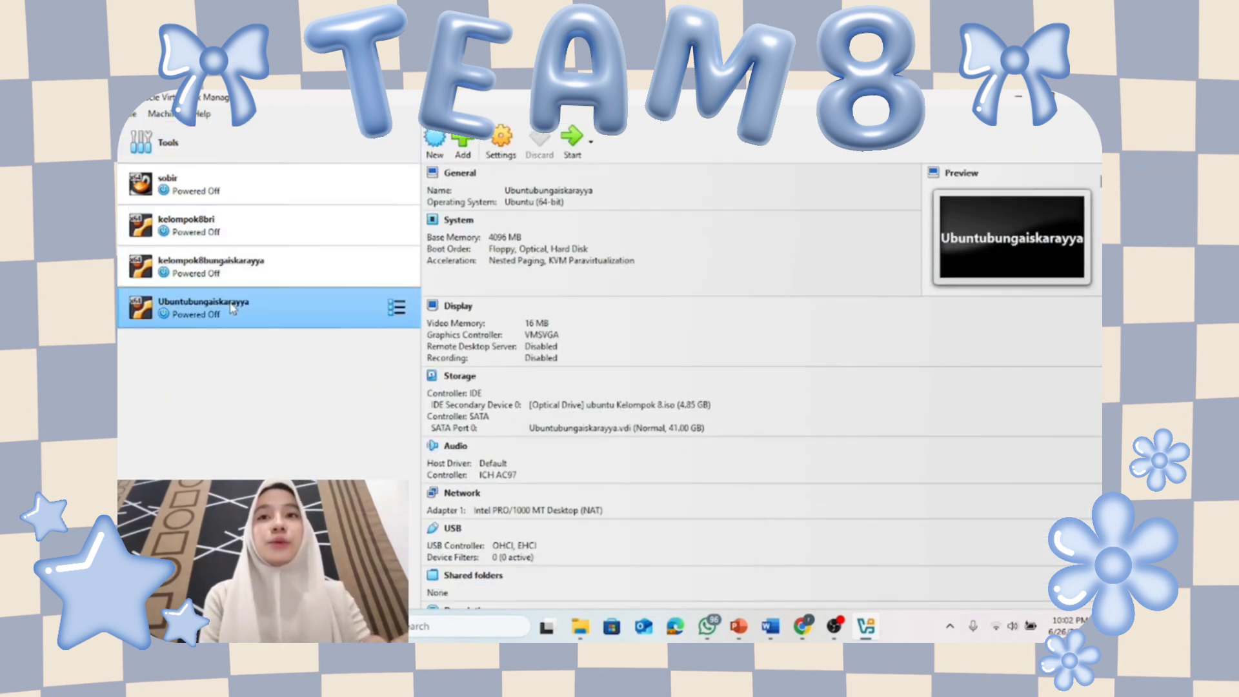
click(568, 149)
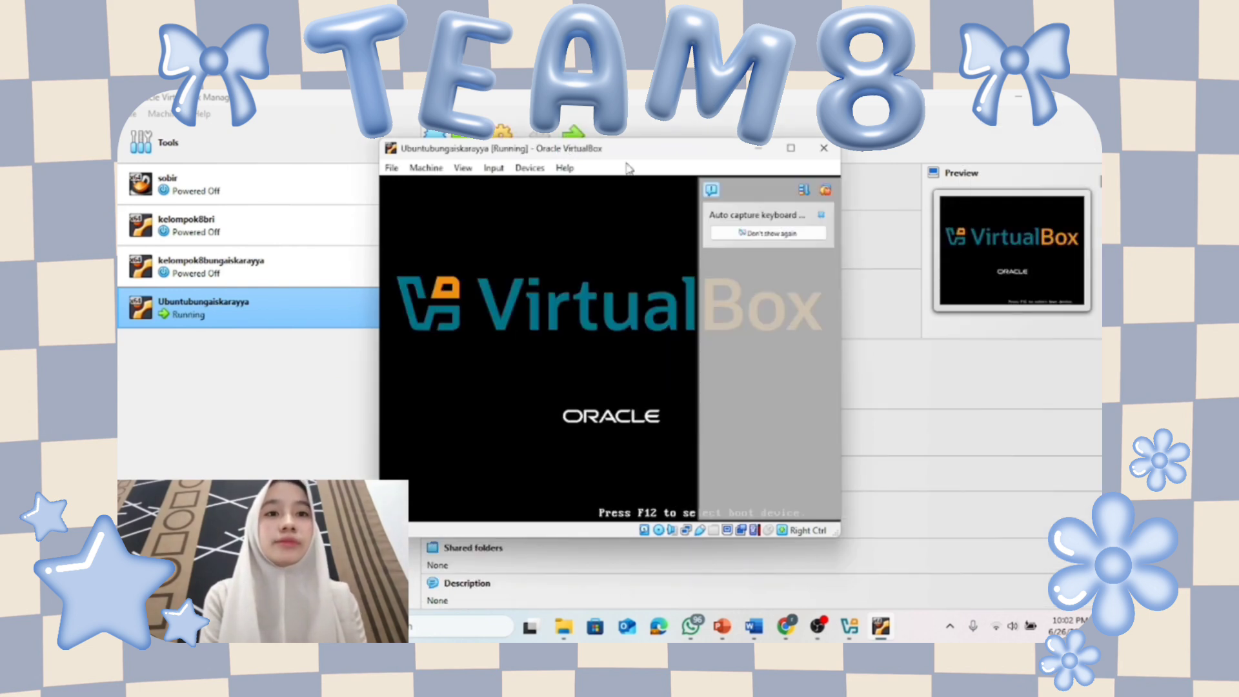
click(883, 191)
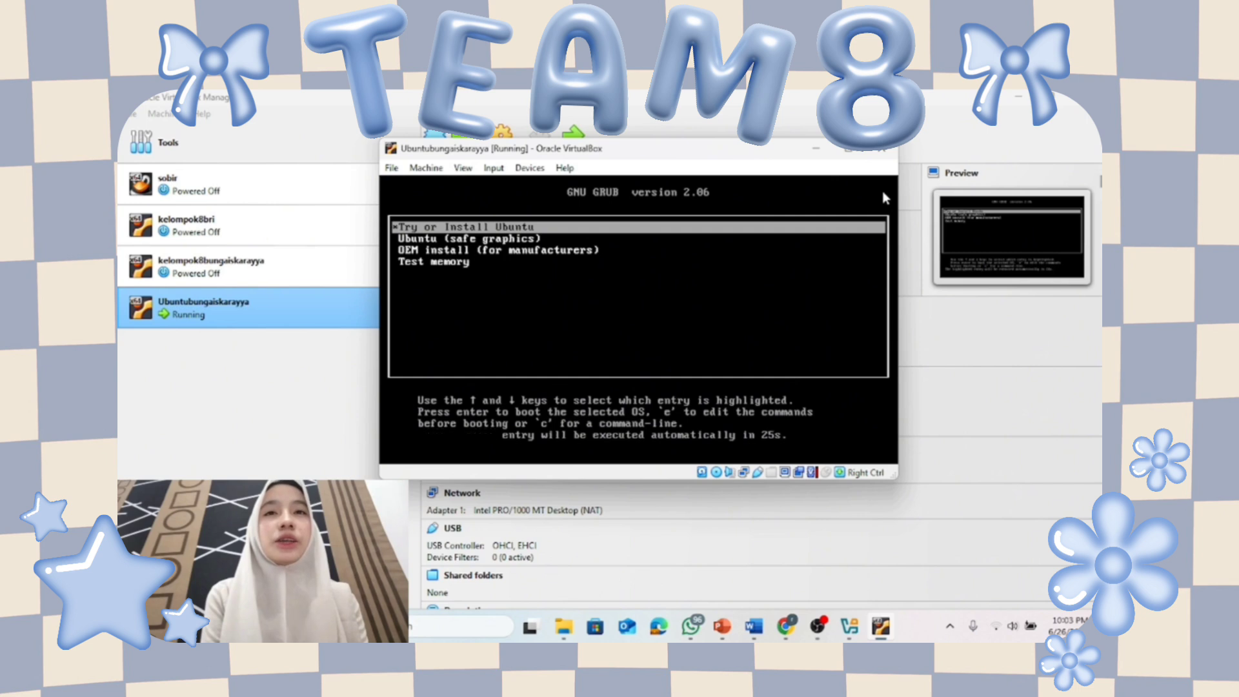
key(Return)
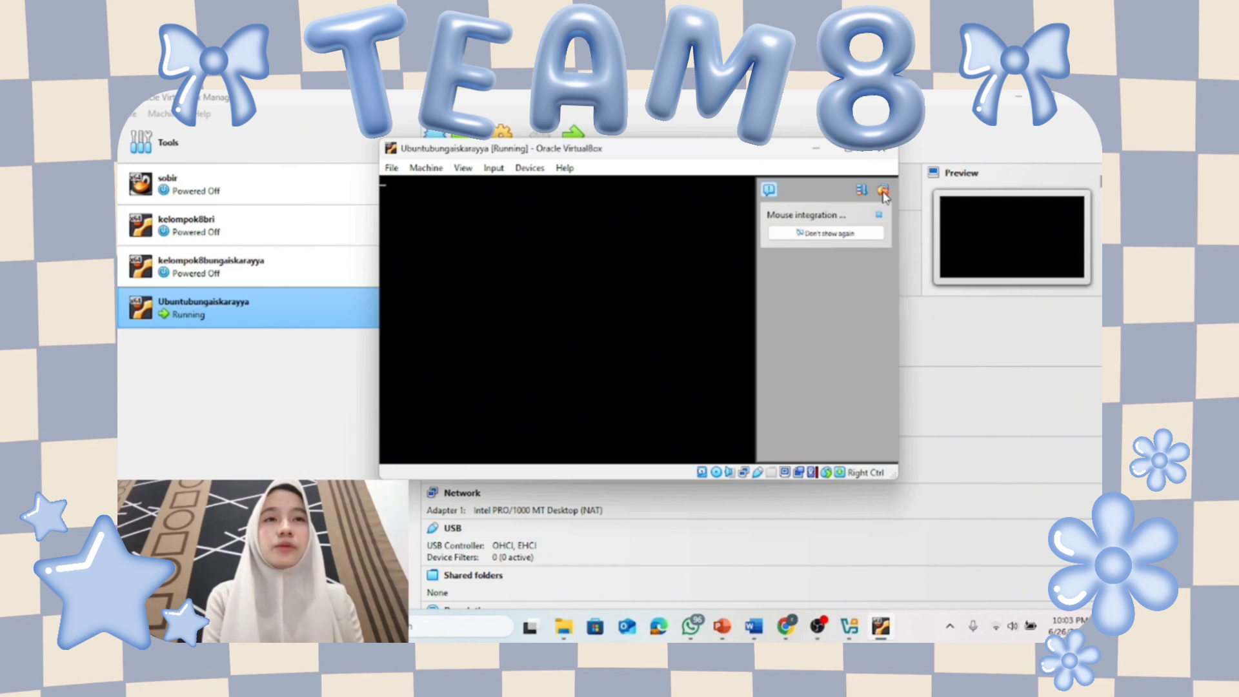
click(882, 191)
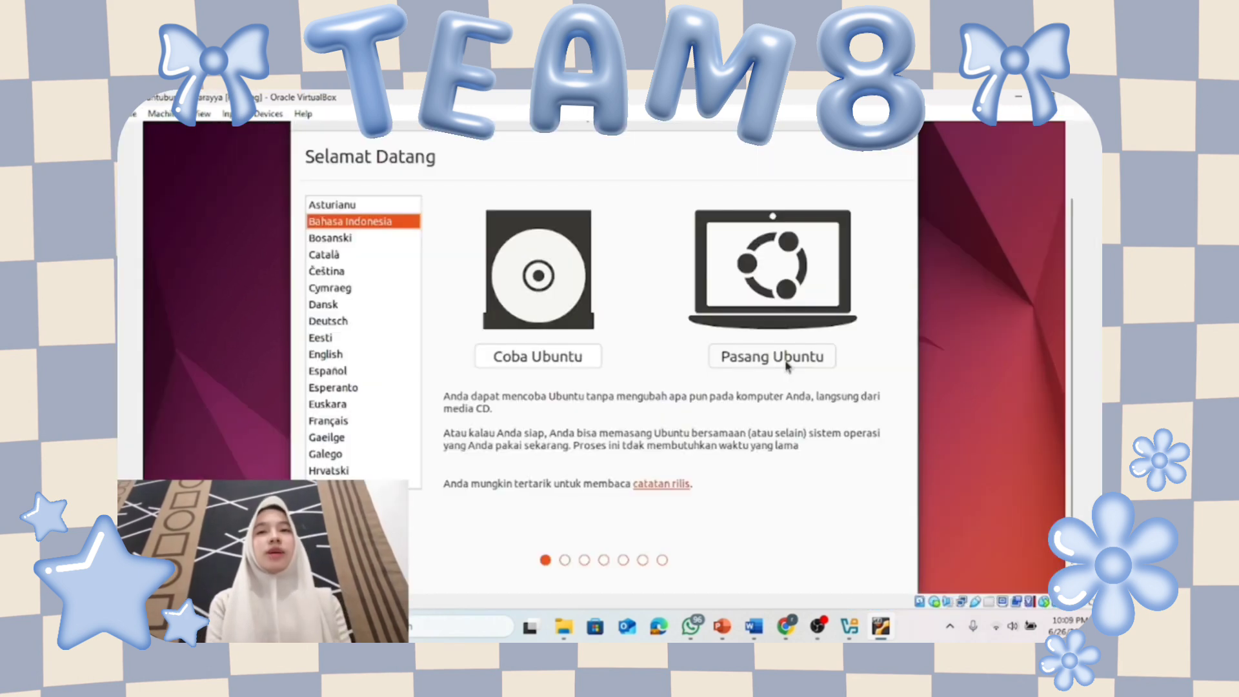
Install Ubuntu with the English (US) keyboard, whole-disk erase, Jakarta time zone and a Balita OS user.
click(786, 360)
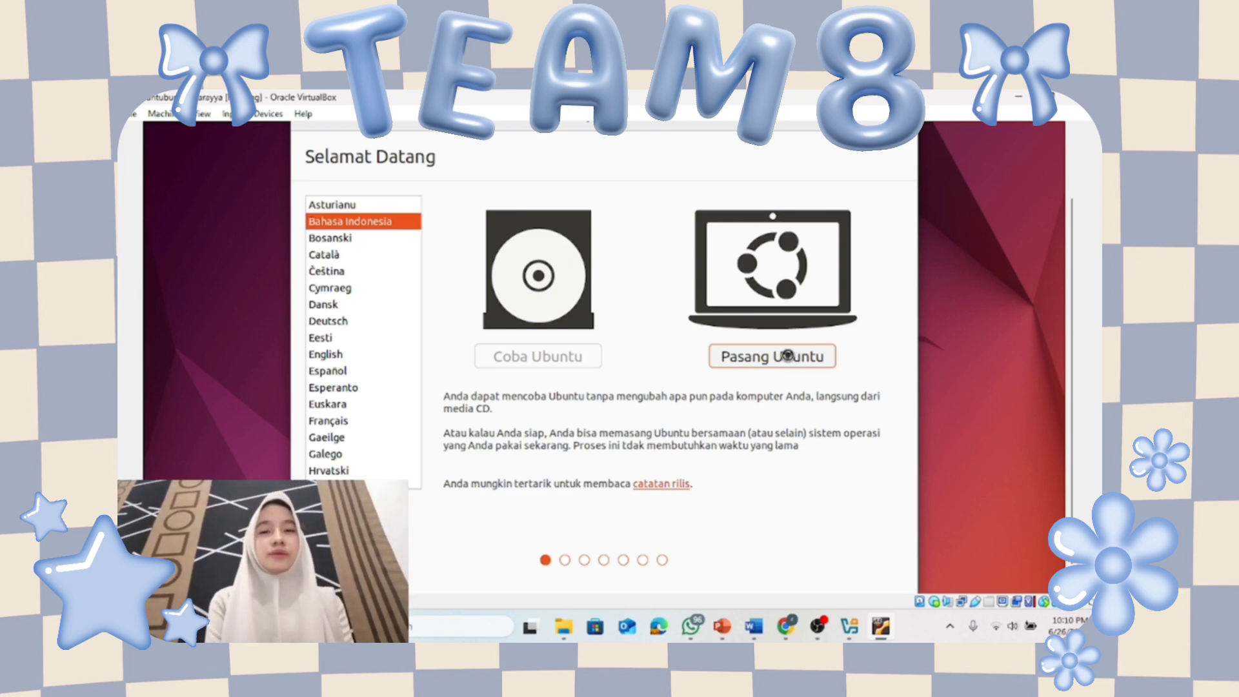
click(787, 354)
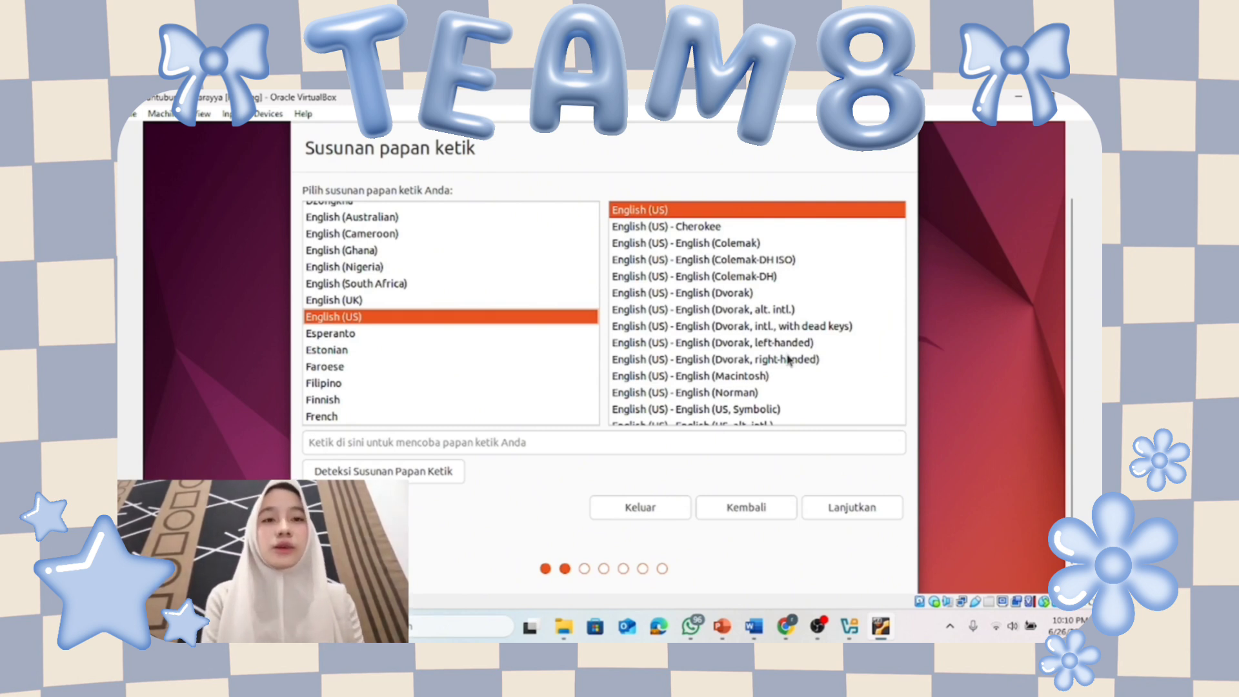
click(840, 511)
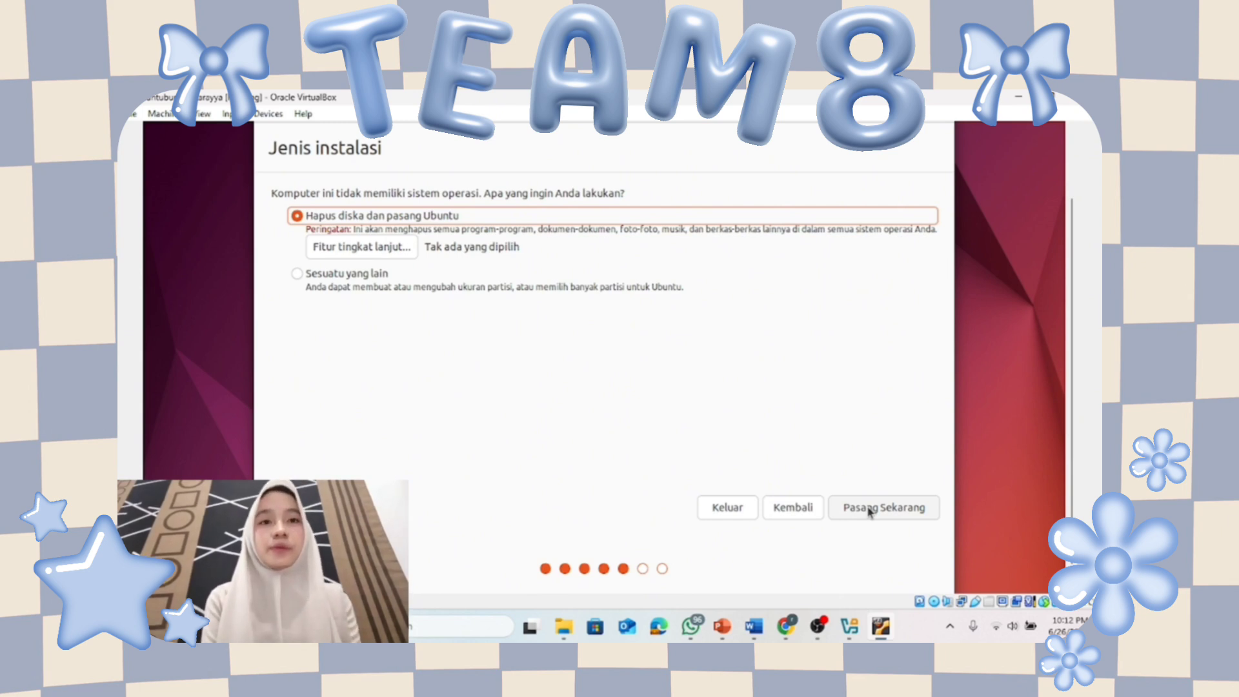
click(870, 509)
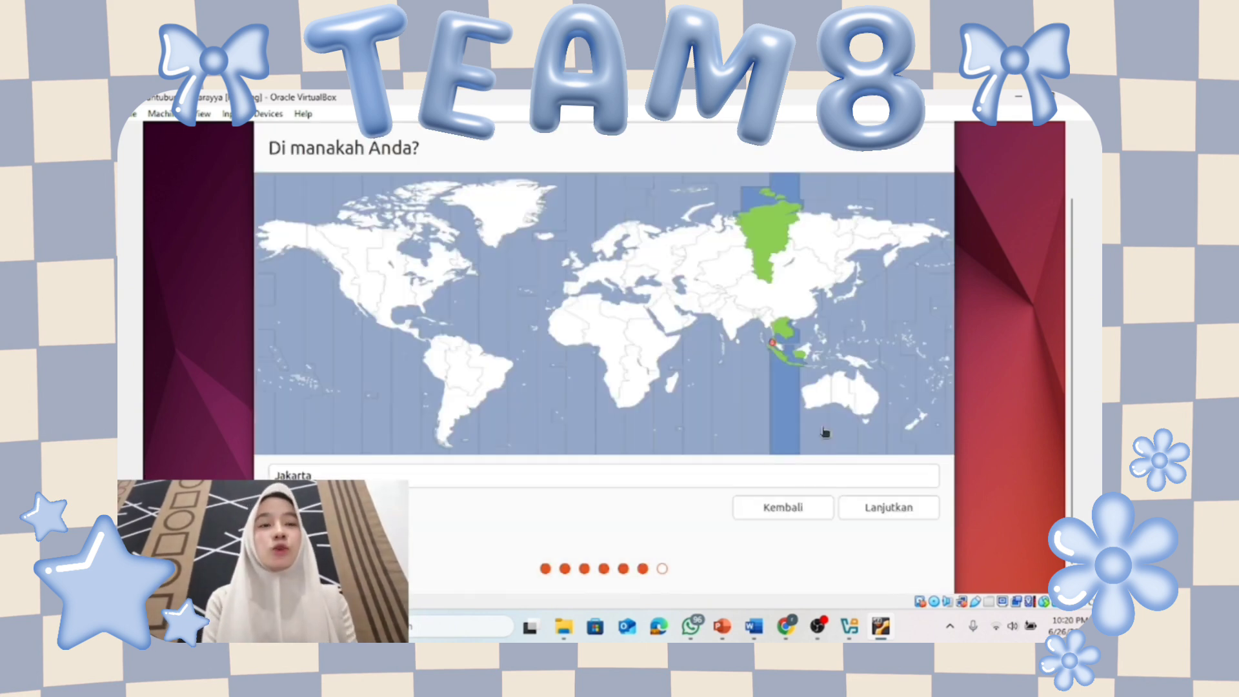
click(875, 512)
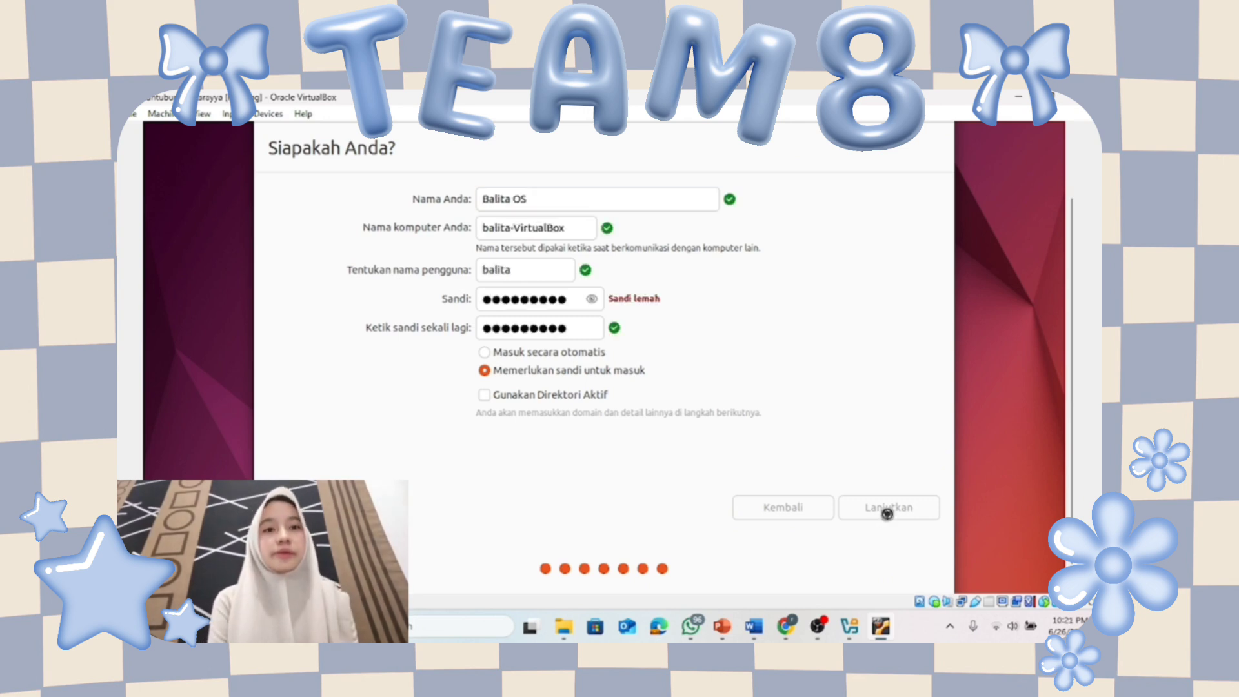
click(887, 510)
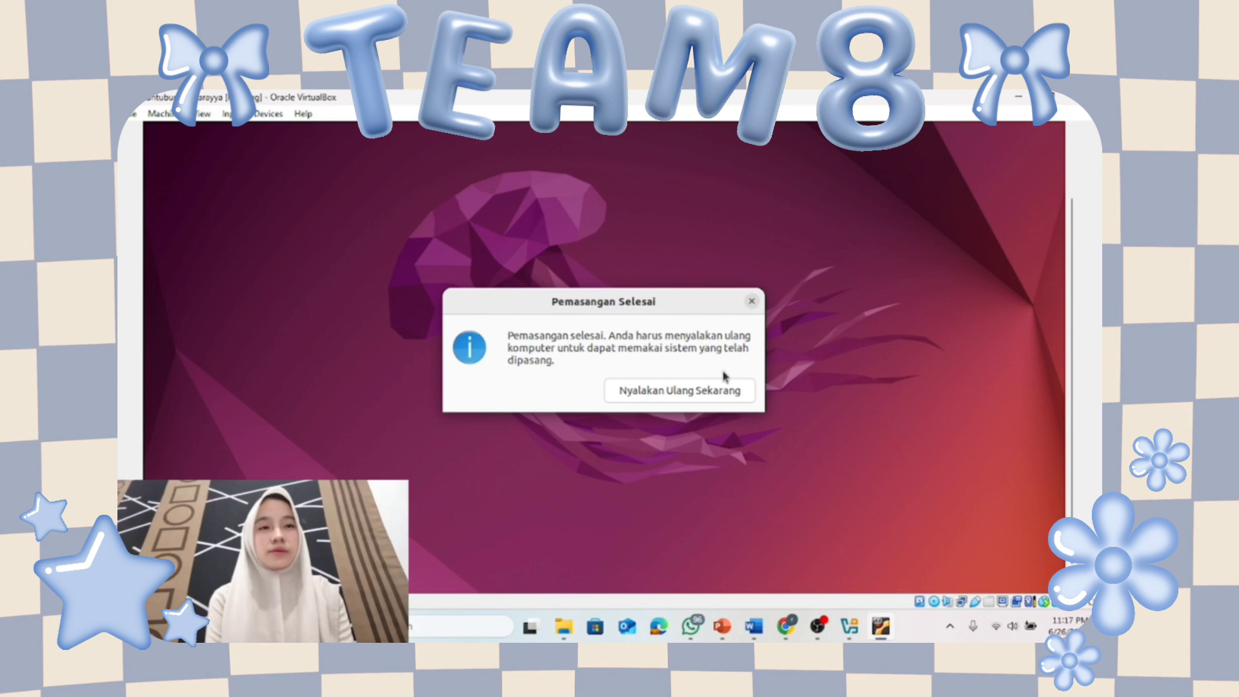
Restart the VM into the installed Ubuntu and log in as Balita OS with the account password.
click(694, 395)
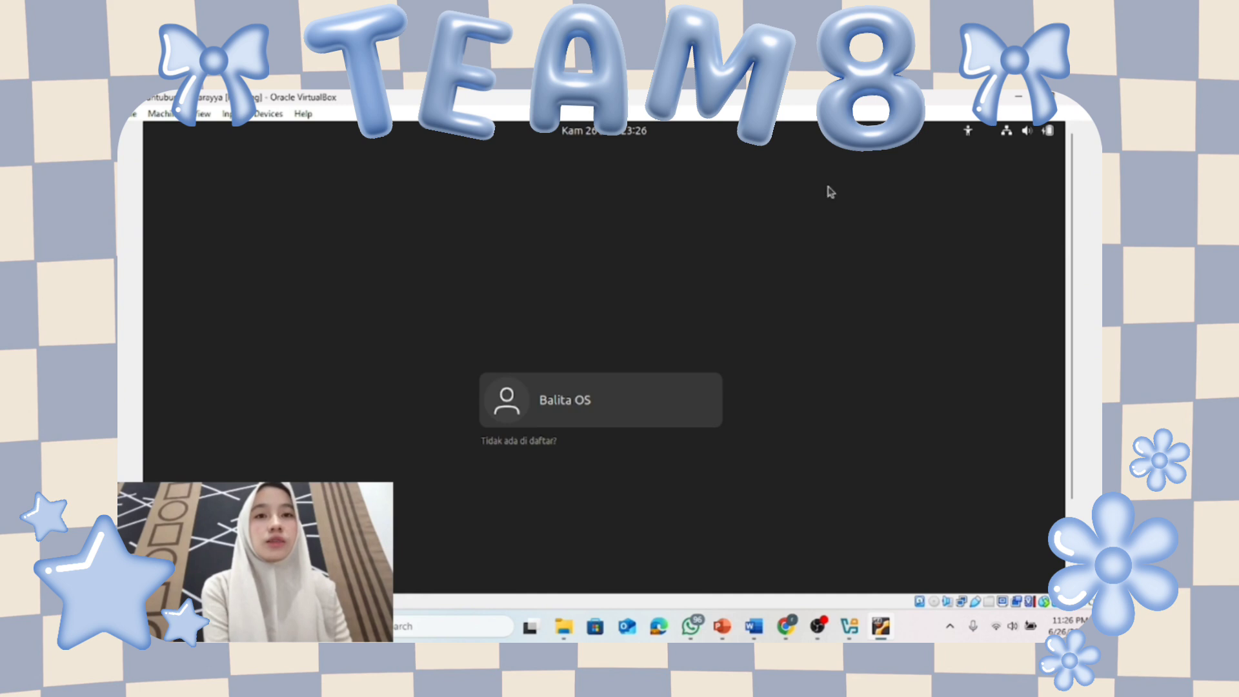
click(632, 423)
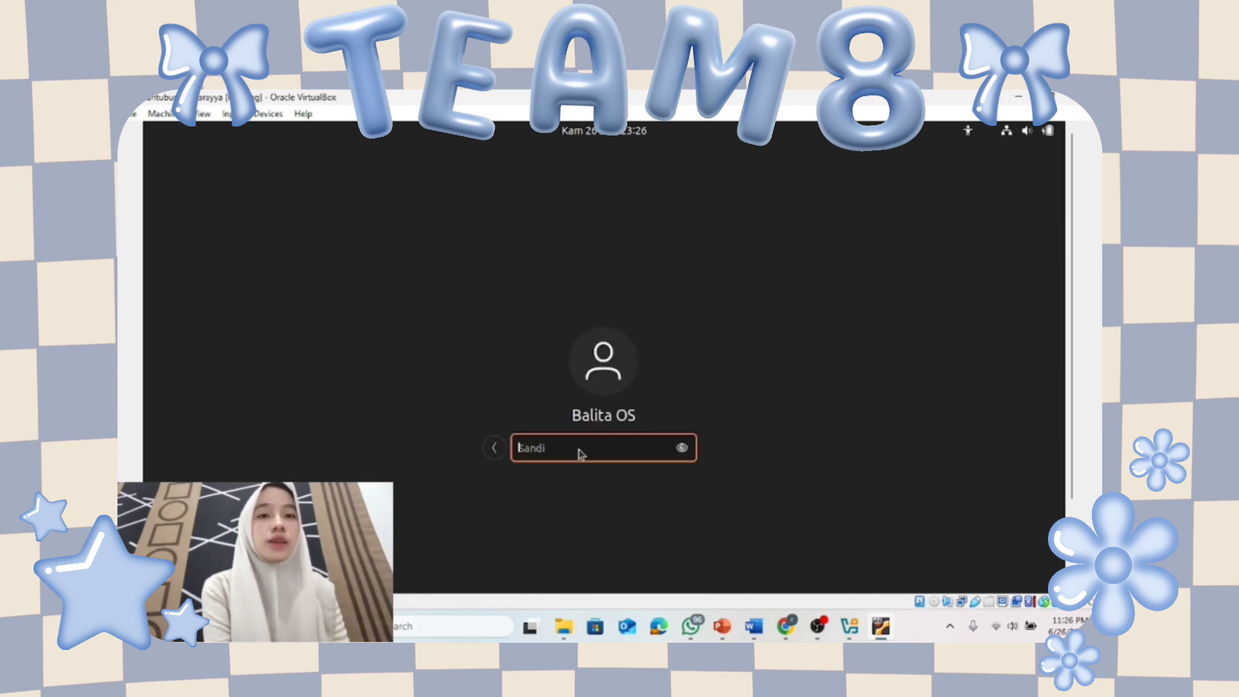
text(*****)
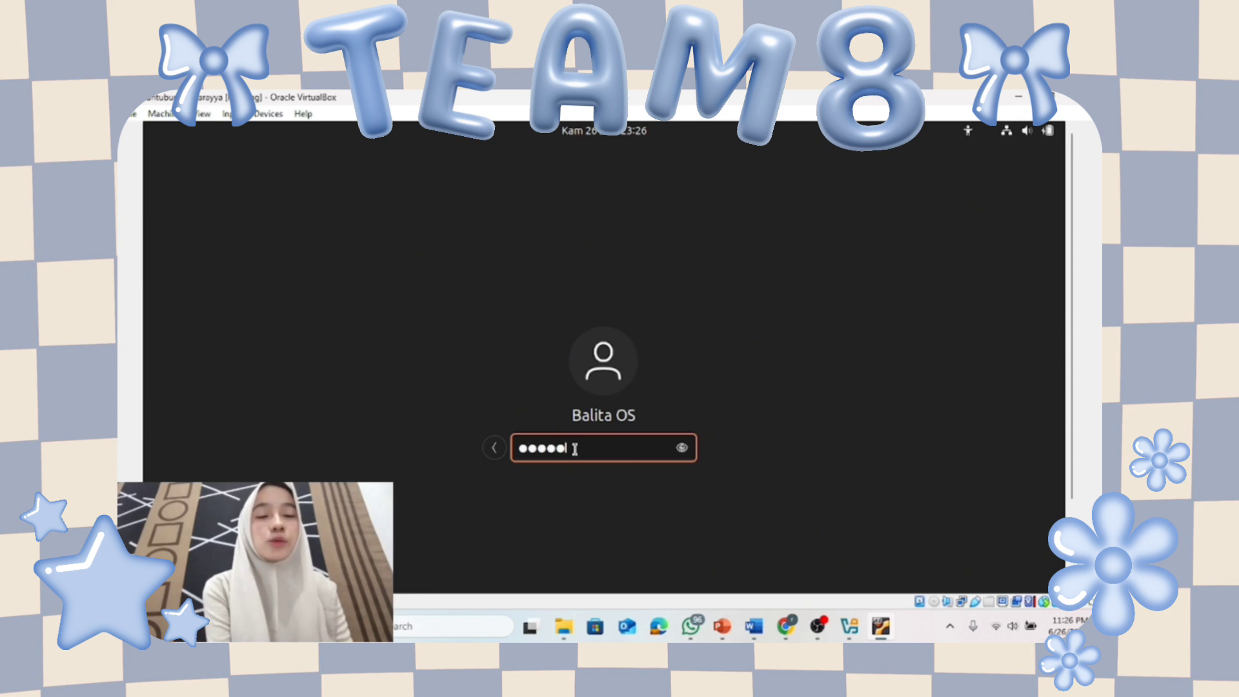
text(****)
key(Return)
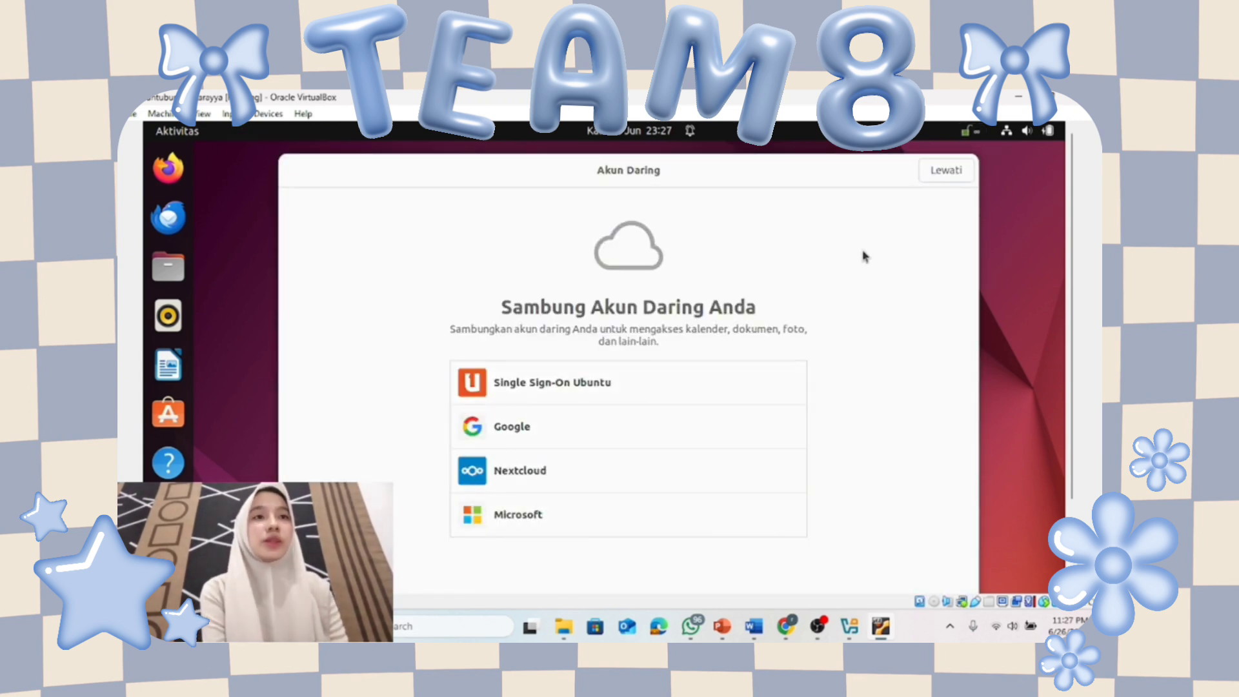
Skip online accounts, Ubuntu Pro and system-info sharing, defer the 24.04 upgrade, and finish setup.
click(950, 172)
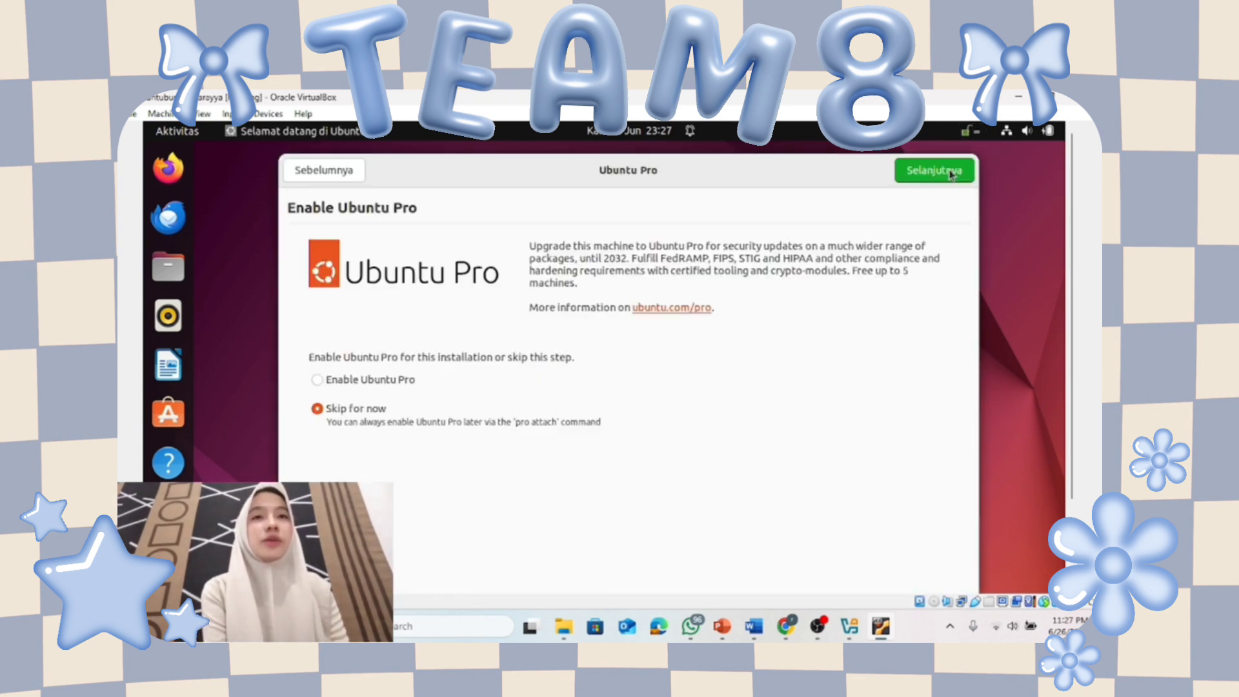
click(951, 173)
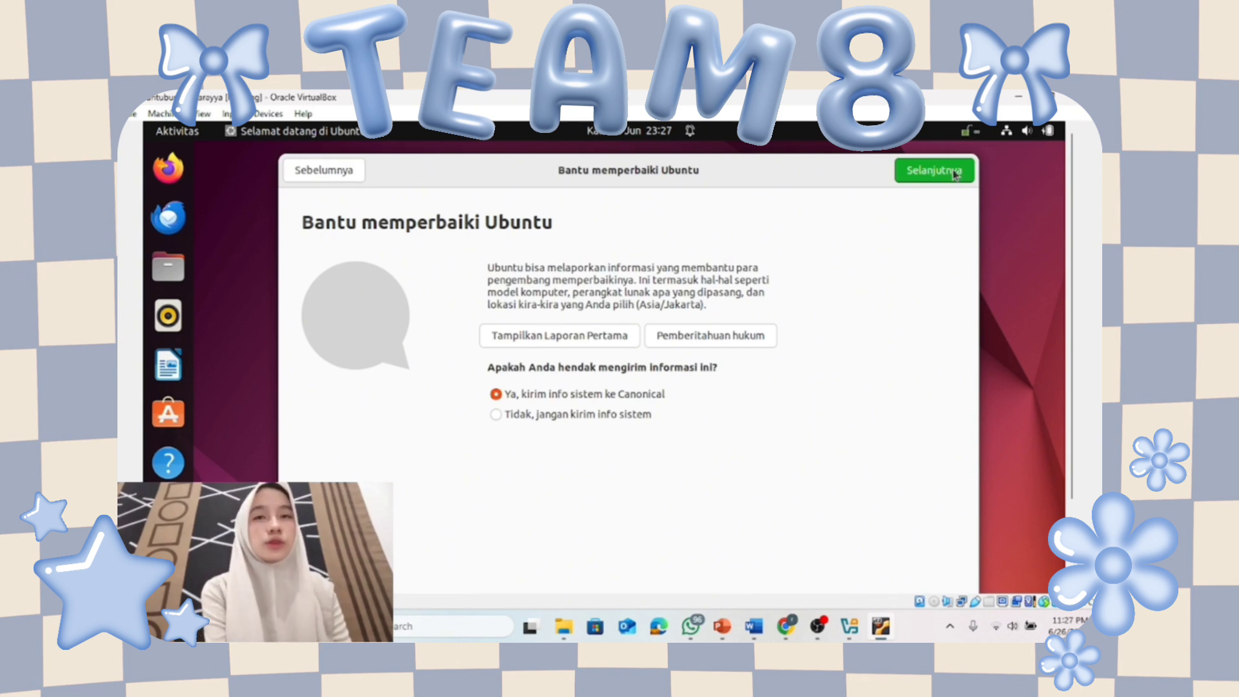
click(955, 173)
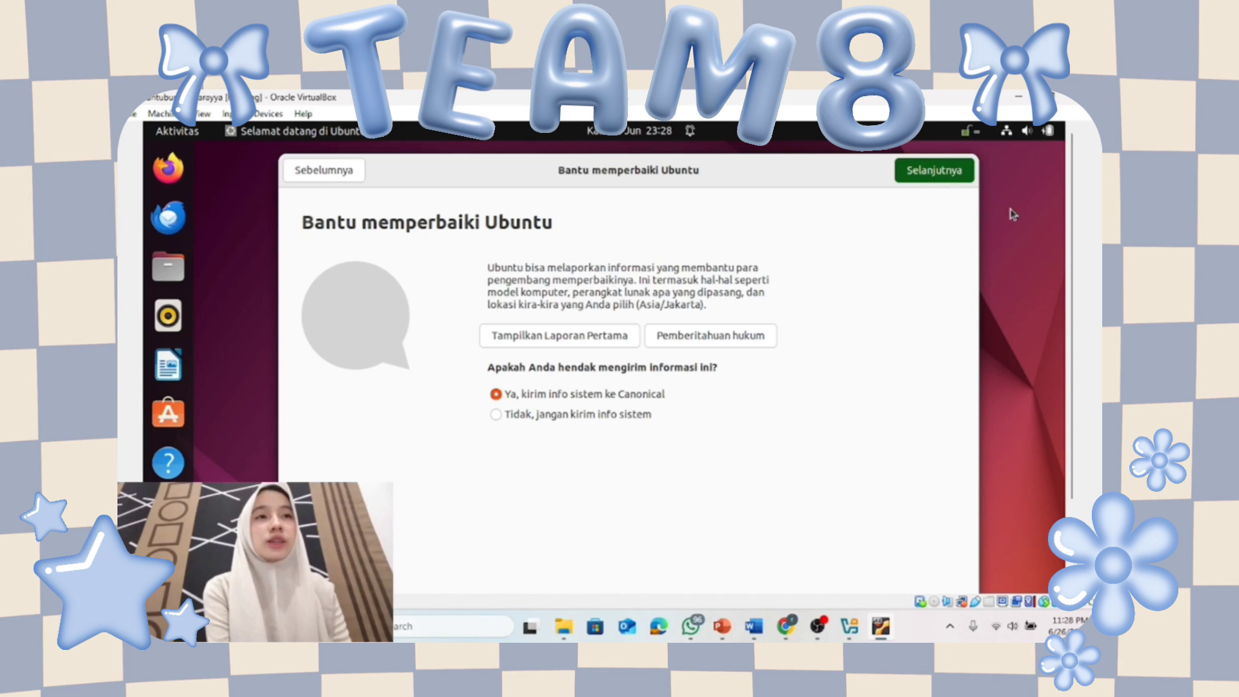
click(936, 175)
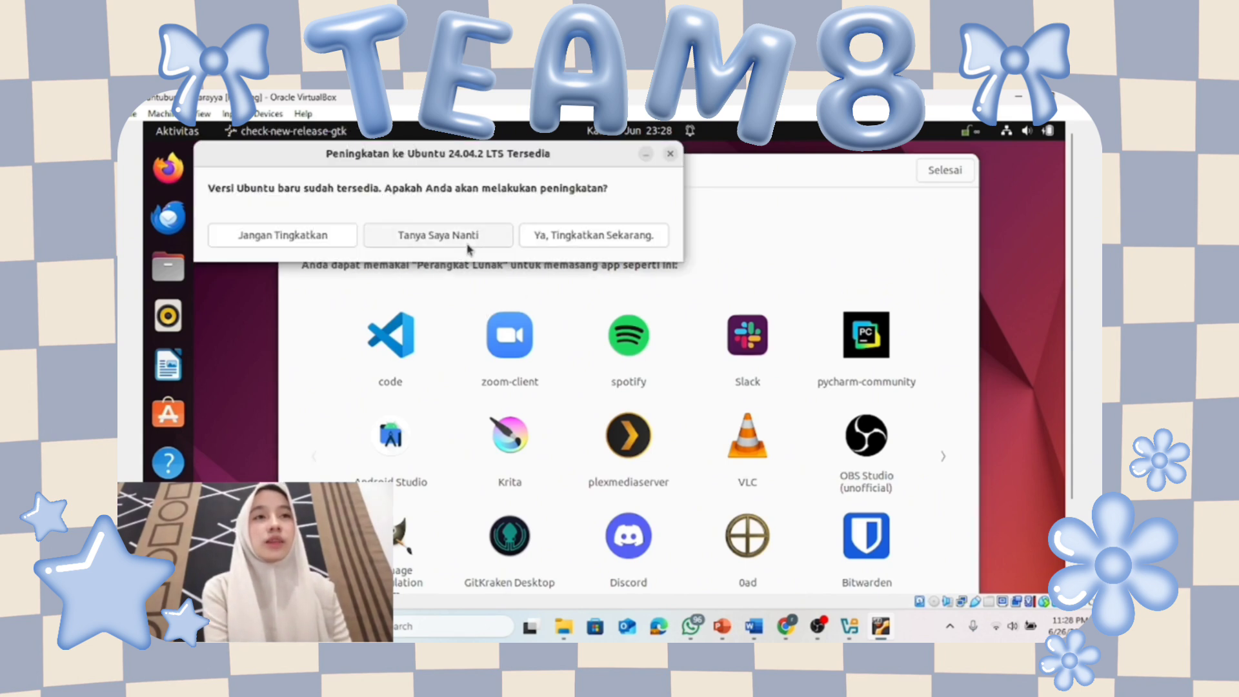
click(468, 245)
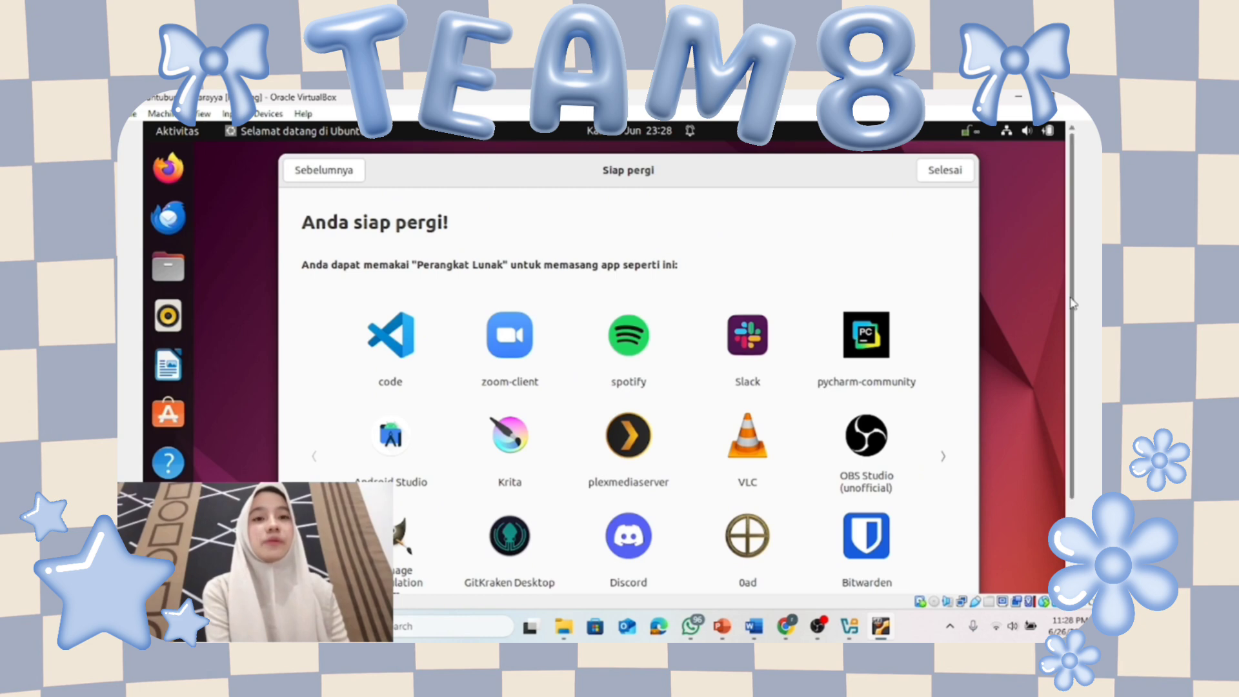
mouse_move(1073, 304)
mouse_down()
mouse_move(1078, 371)
mouse_move(1072, 307)
mouse_up()
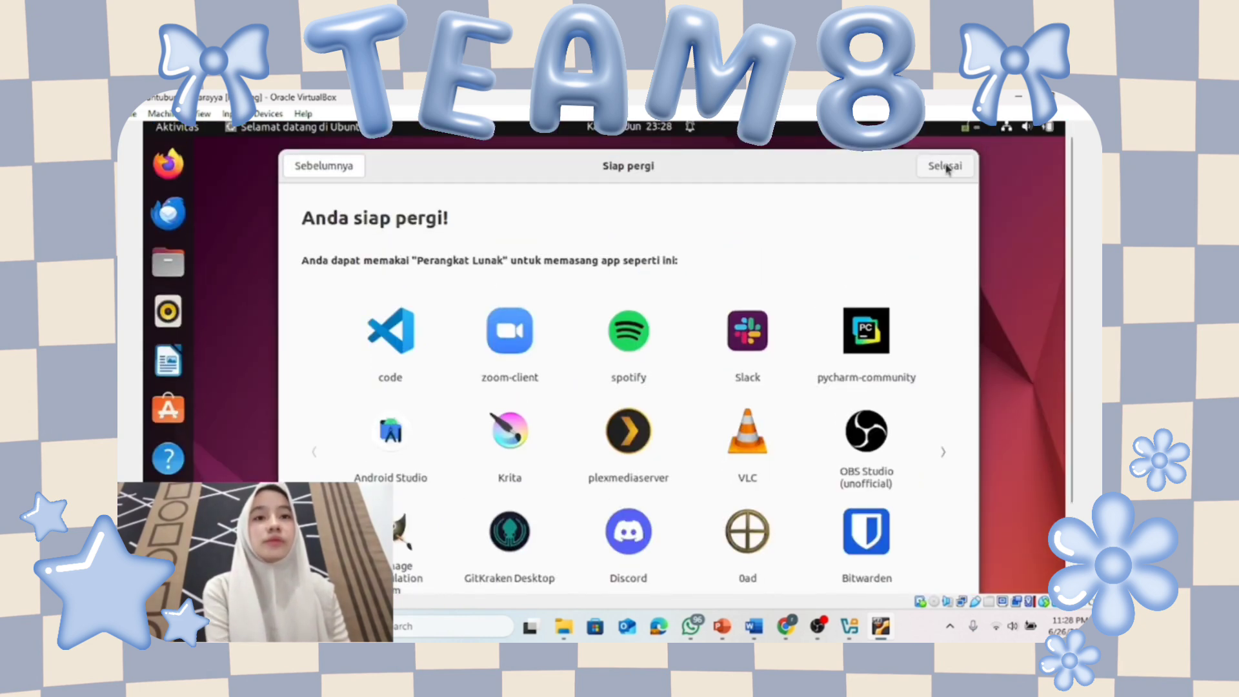
click(945, 167)
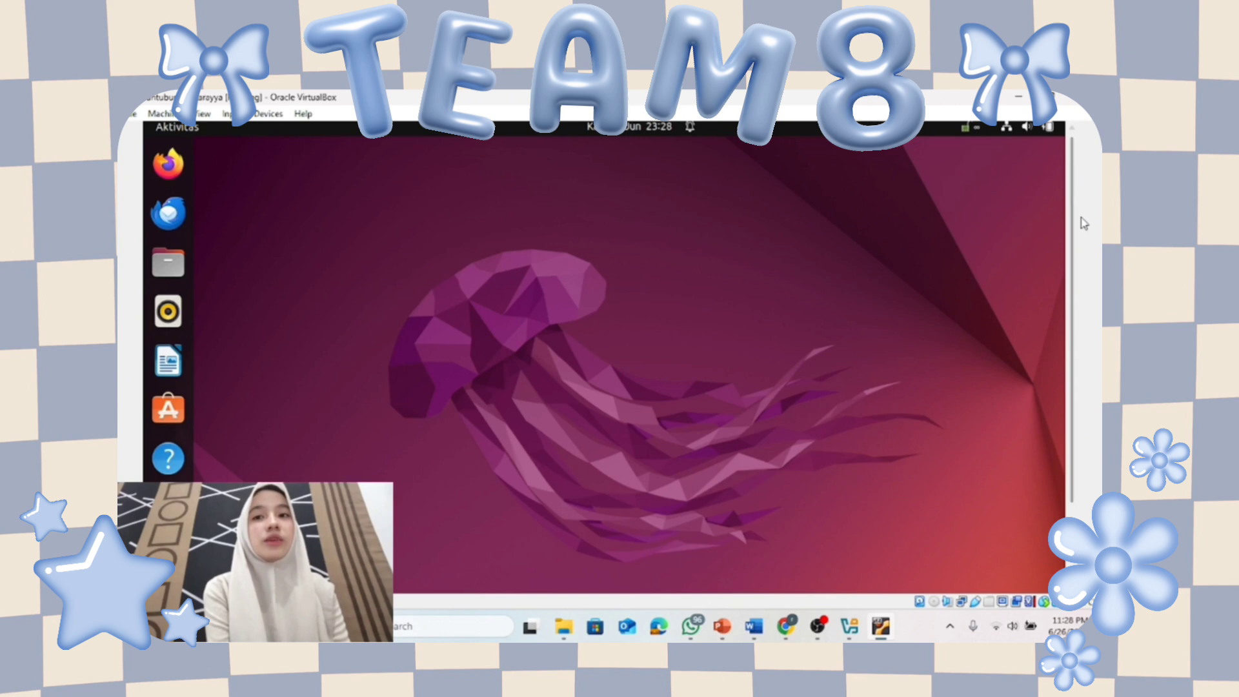
drag(1072, 223, 1072, 316)
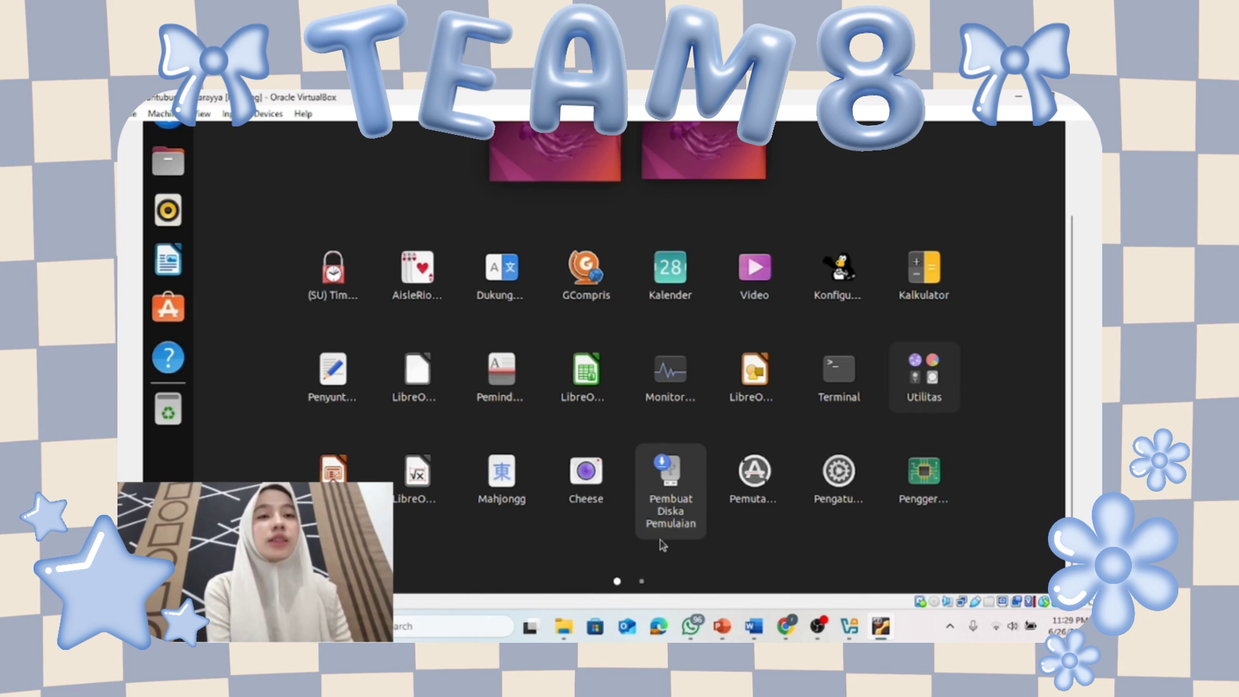
click(641, 582)
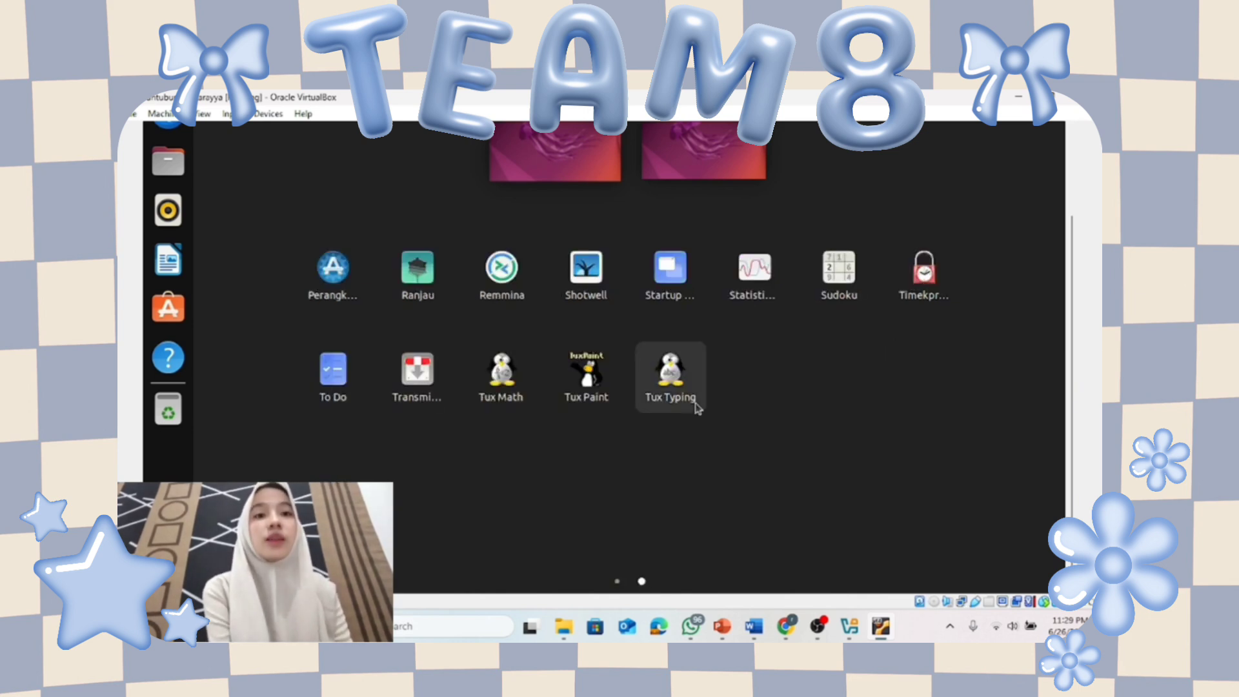
click(591, 381)
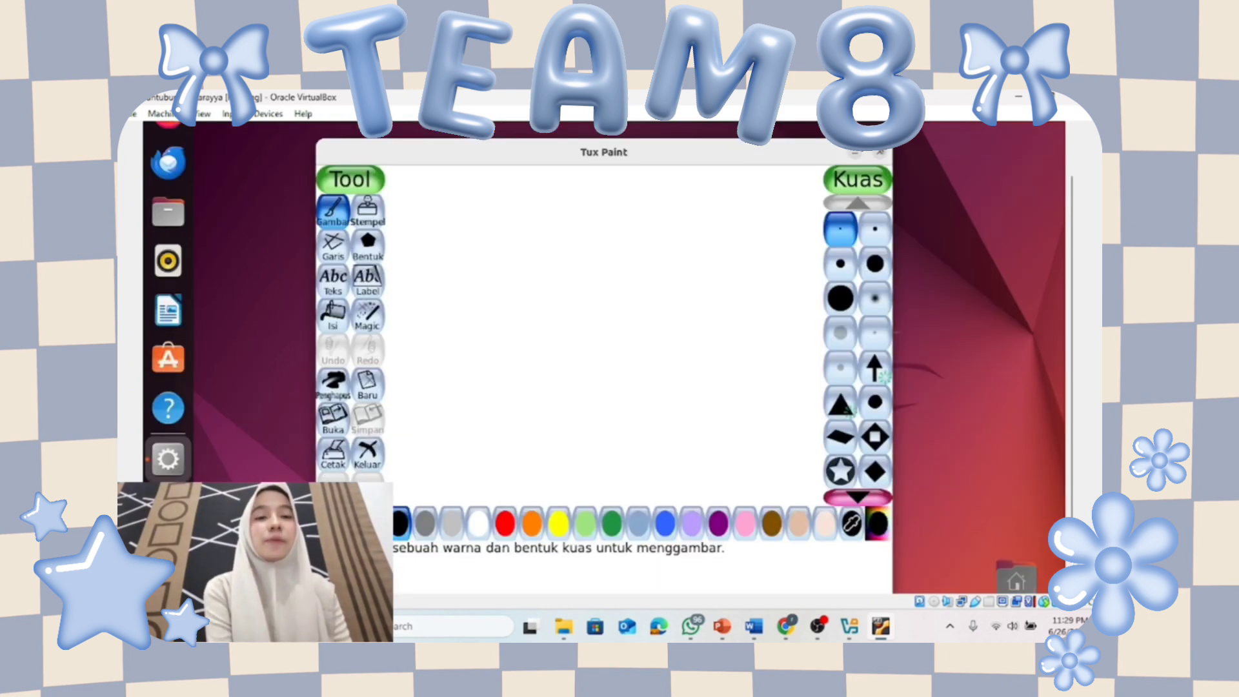
key(Escape)
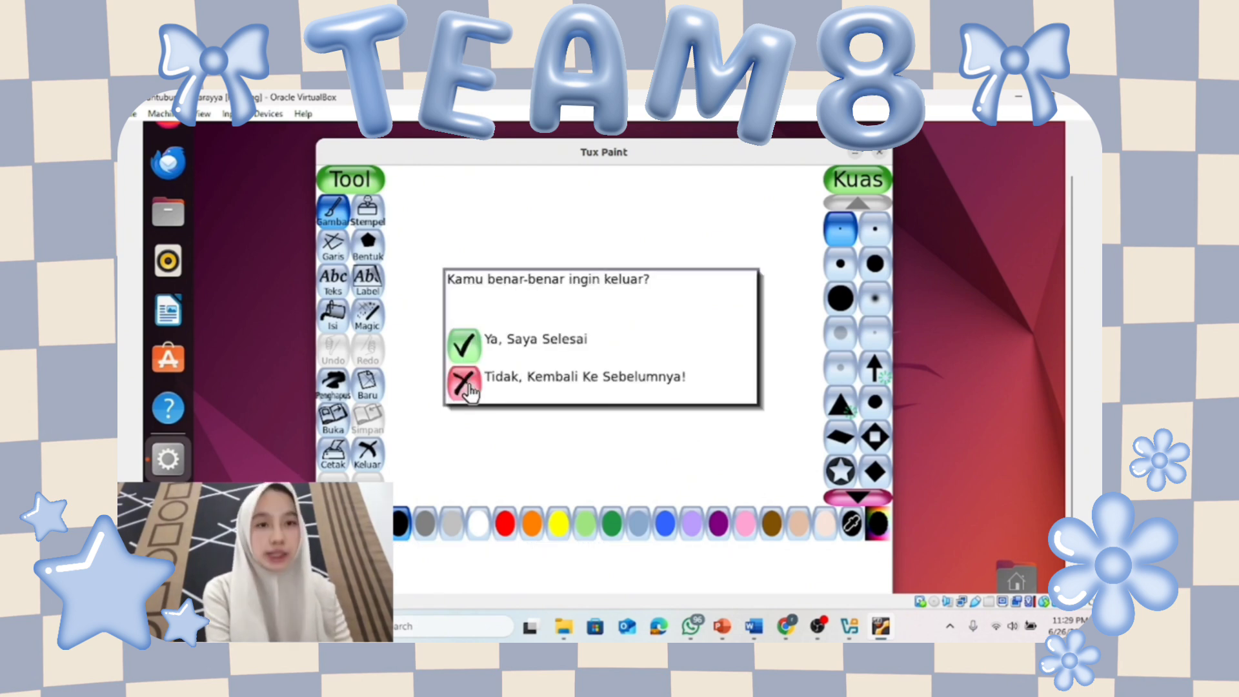
click(464, 346)
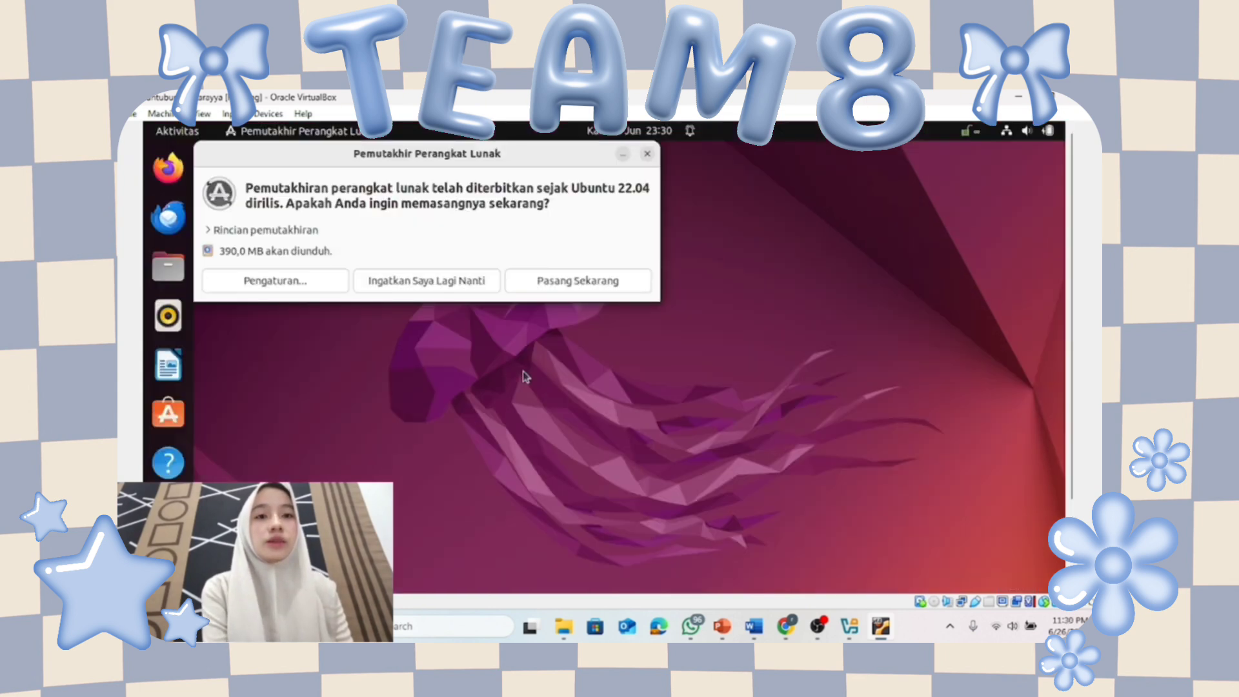
Postpone the software update reminder and set the TEAM 8 picture as the desktop wallpaper.
click(444, 281)
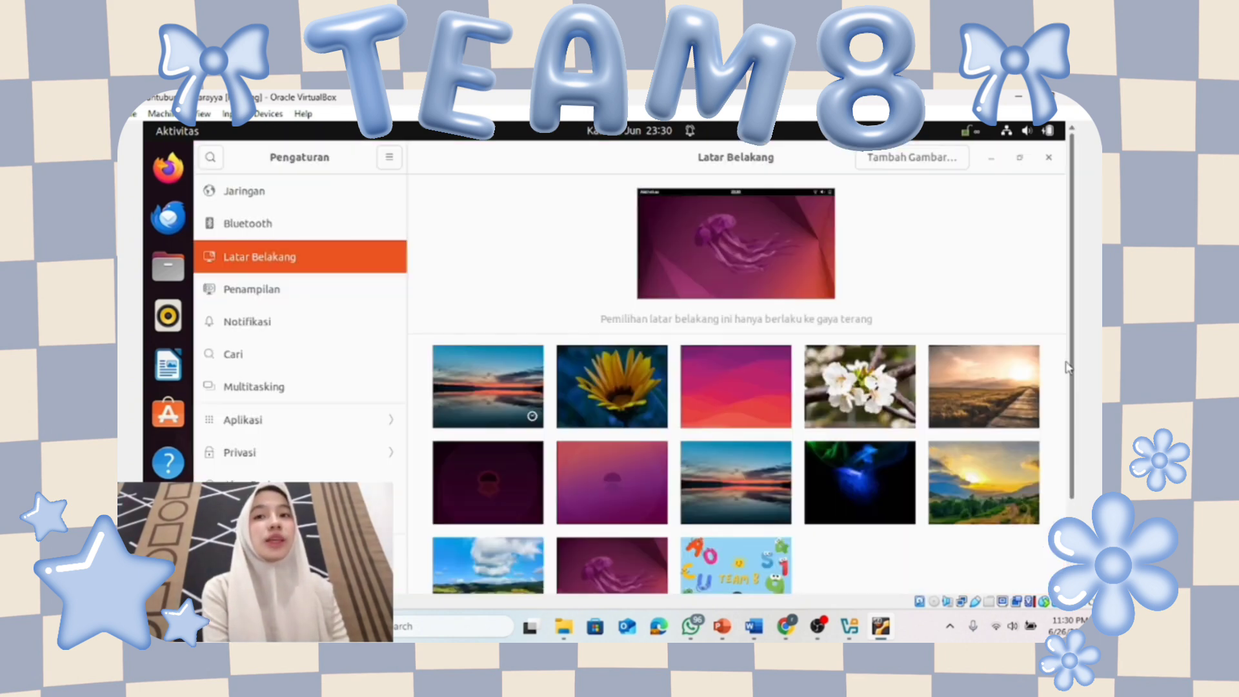
click(769, 556)
scroll(1082, 461, down, 3)
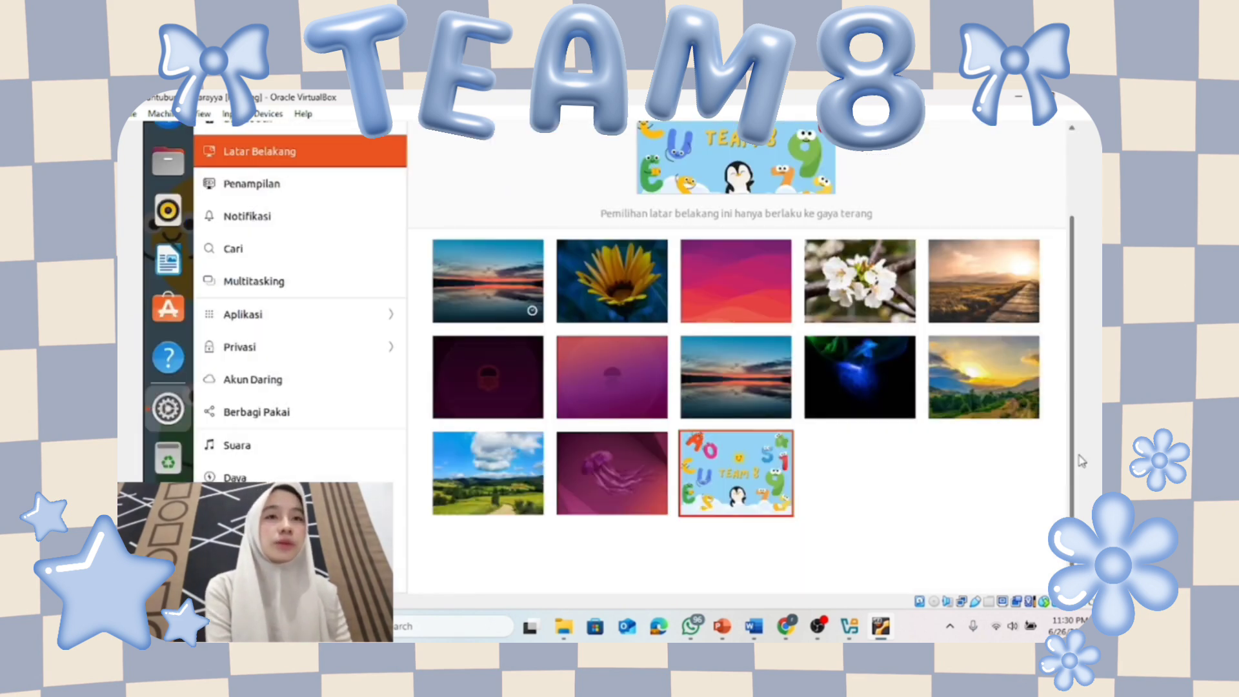
drag(1079, 456, 1076, 348)
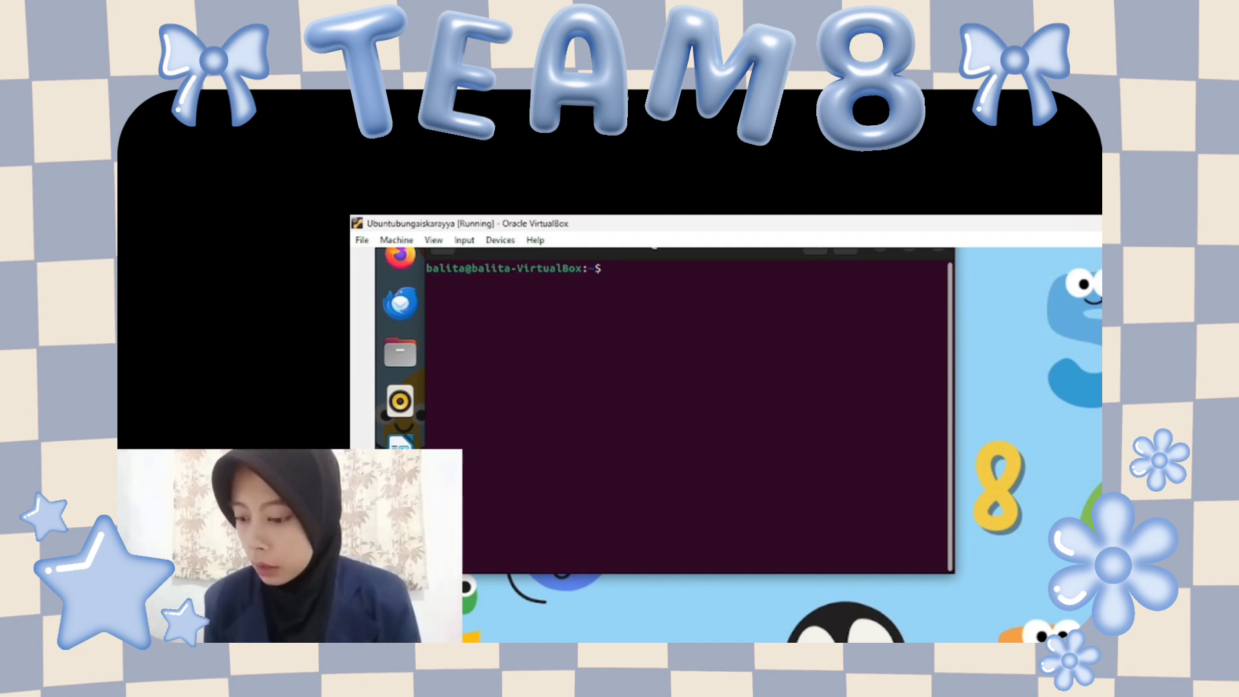
Run 'sudo usermod -aG timekpr 0S Balita' in Terminal, then run 'reboot' to restart the VM.
text(su)
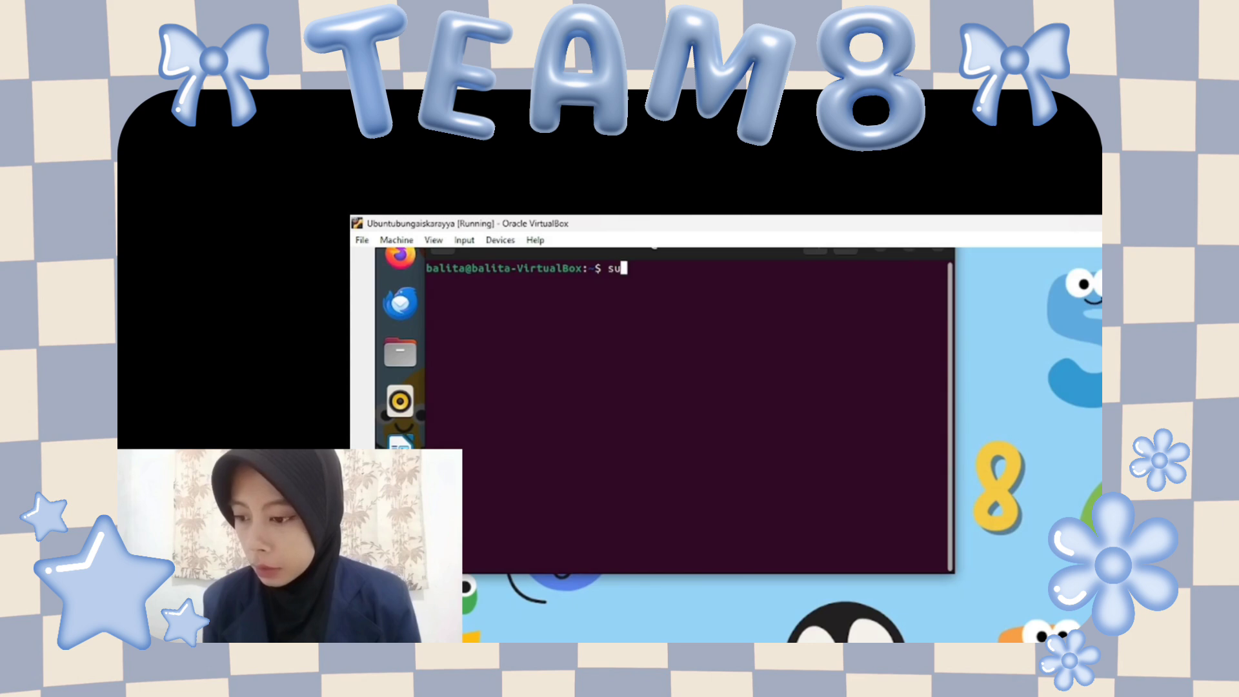
text(do usermod a_g)
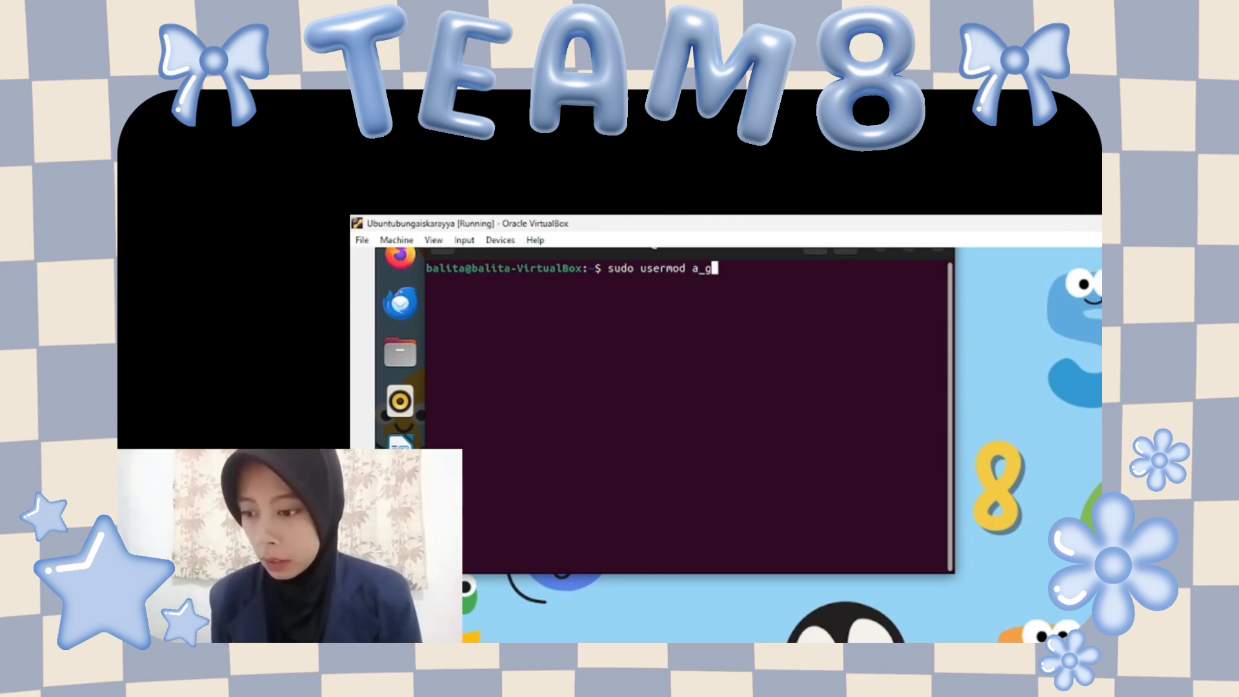
key(BackSpace)
key(Home)
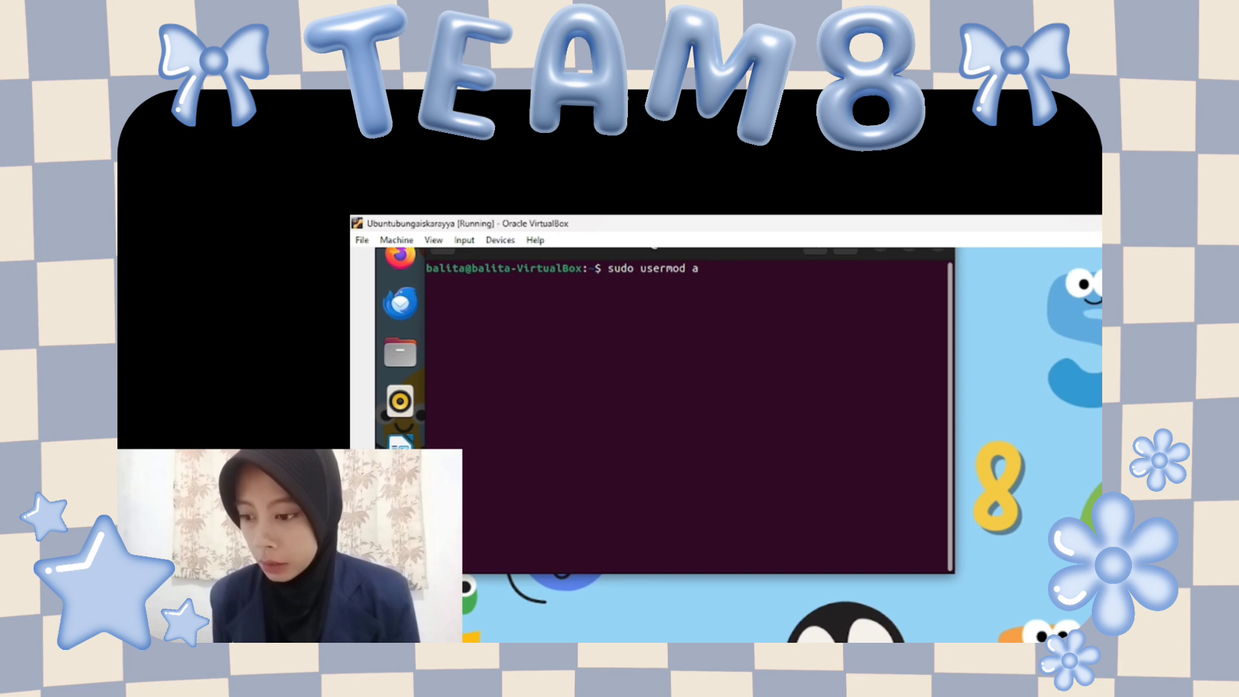
key(Right)
key(Right)
key(Right)
key(Right)
key(Right)
key(Right)
key(Right)
key(Right)
key(Right)
key(Right)
key(Right)
key(Right)
key(Right)
key(Right)
key(BackSpace)
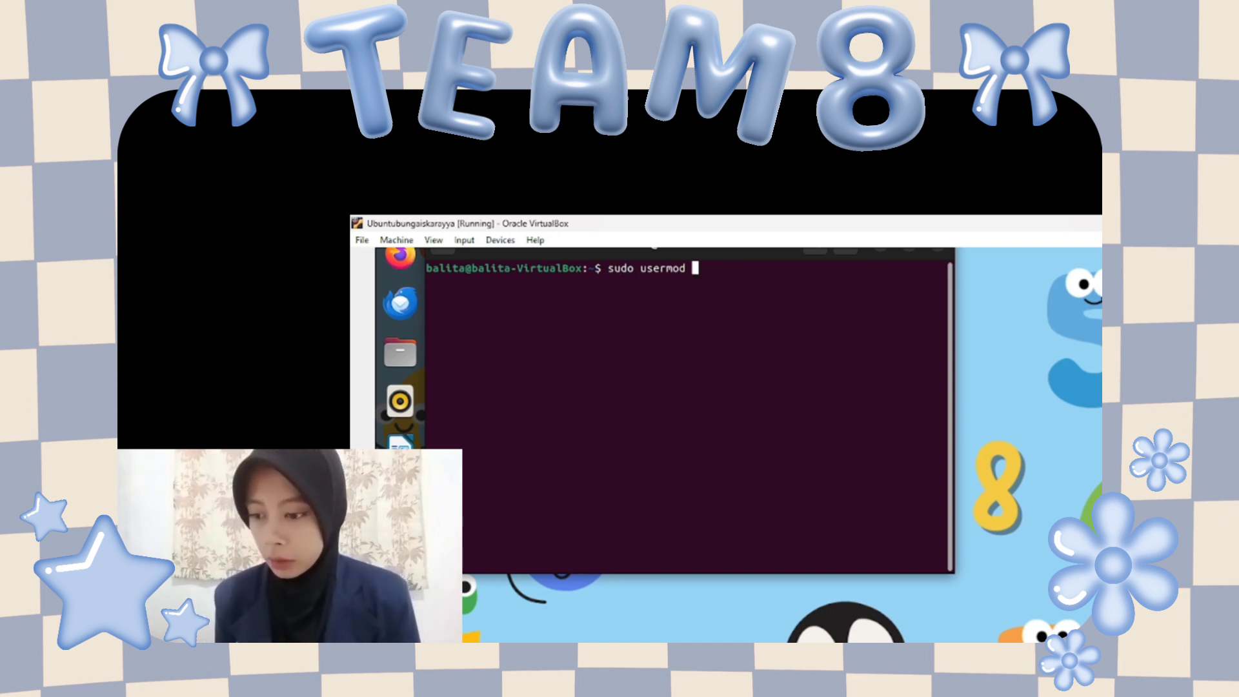
text(-aG)
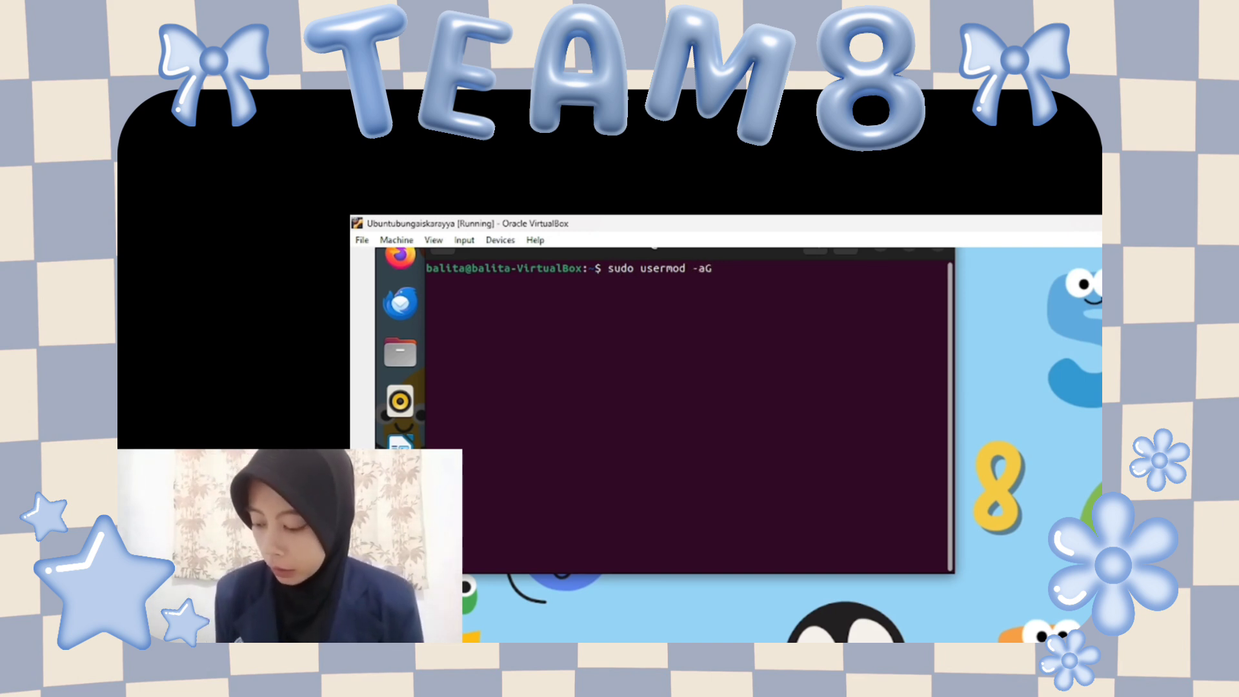
text( timek)
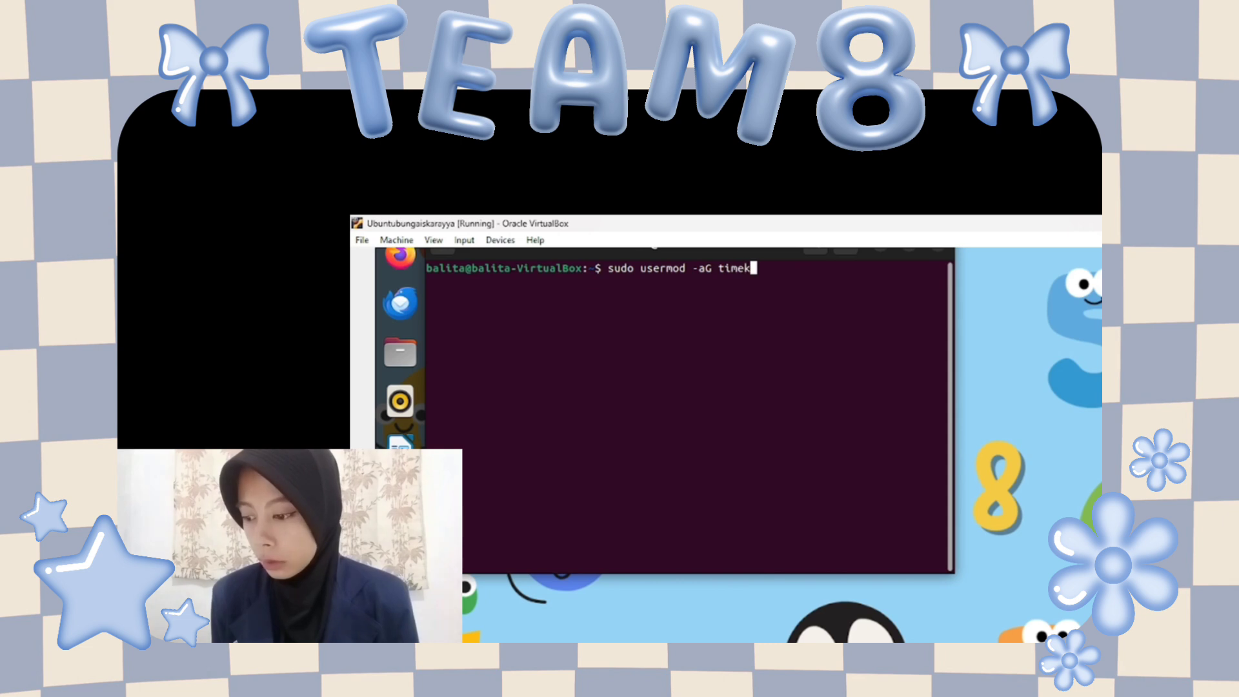
text(pr 0S)
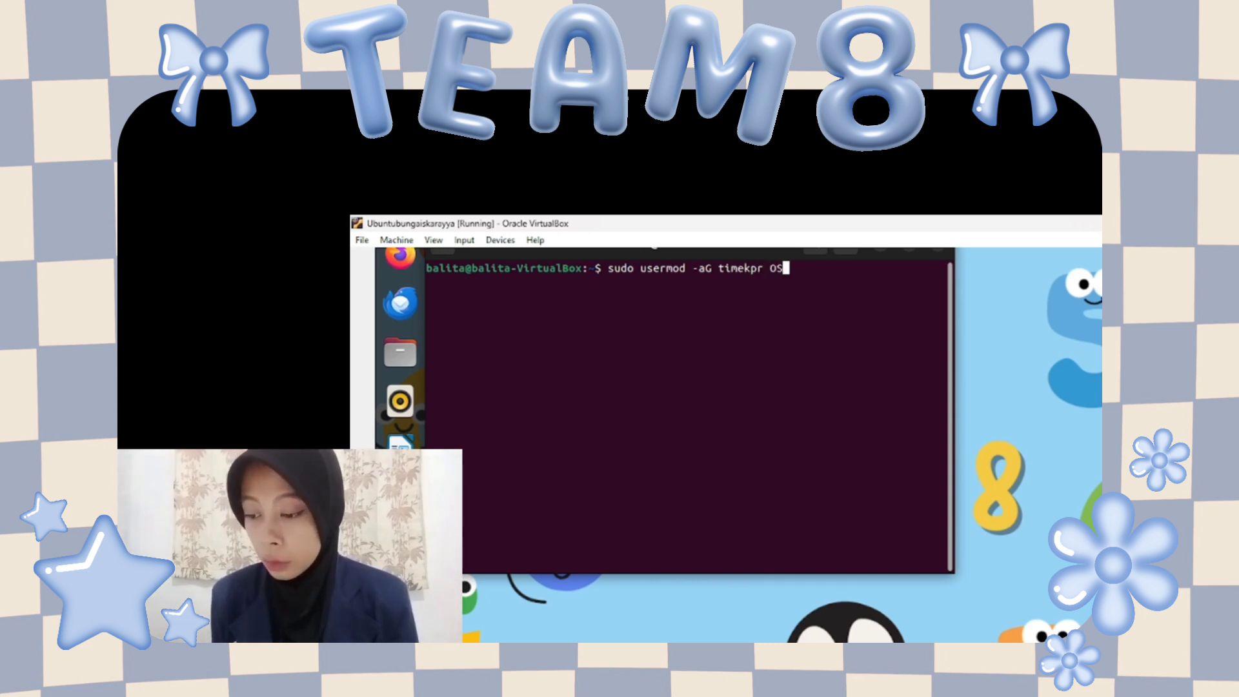
text( Balita)
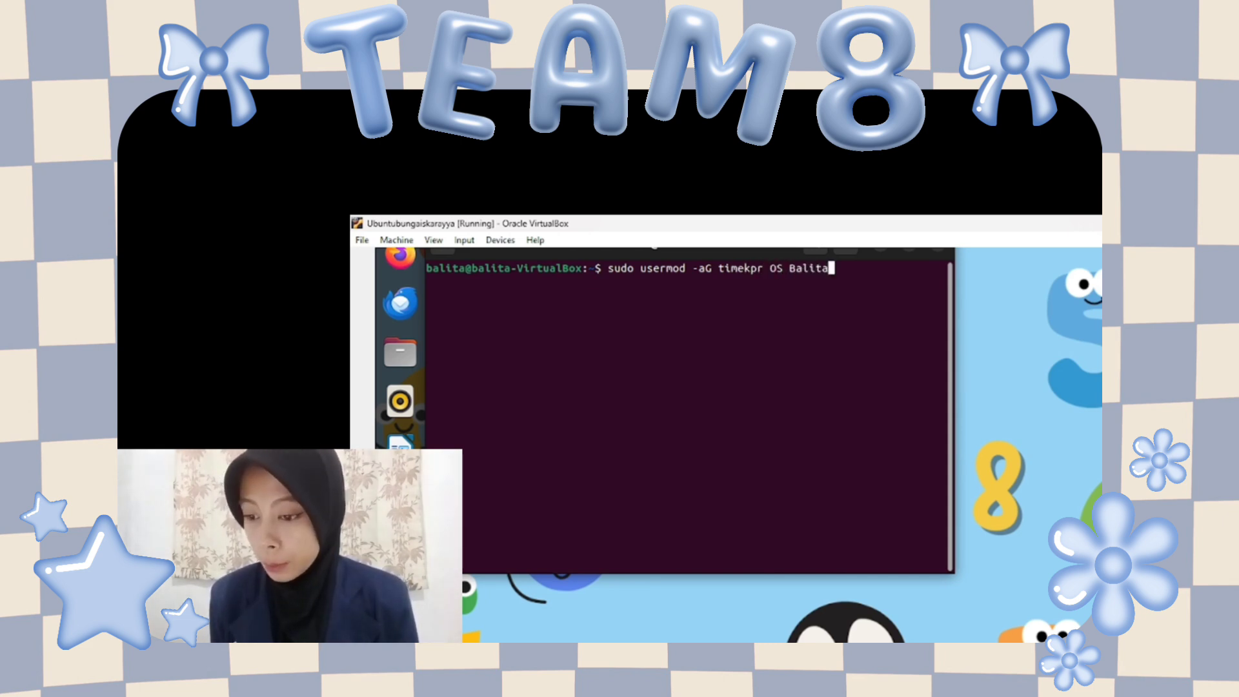
key(Return)
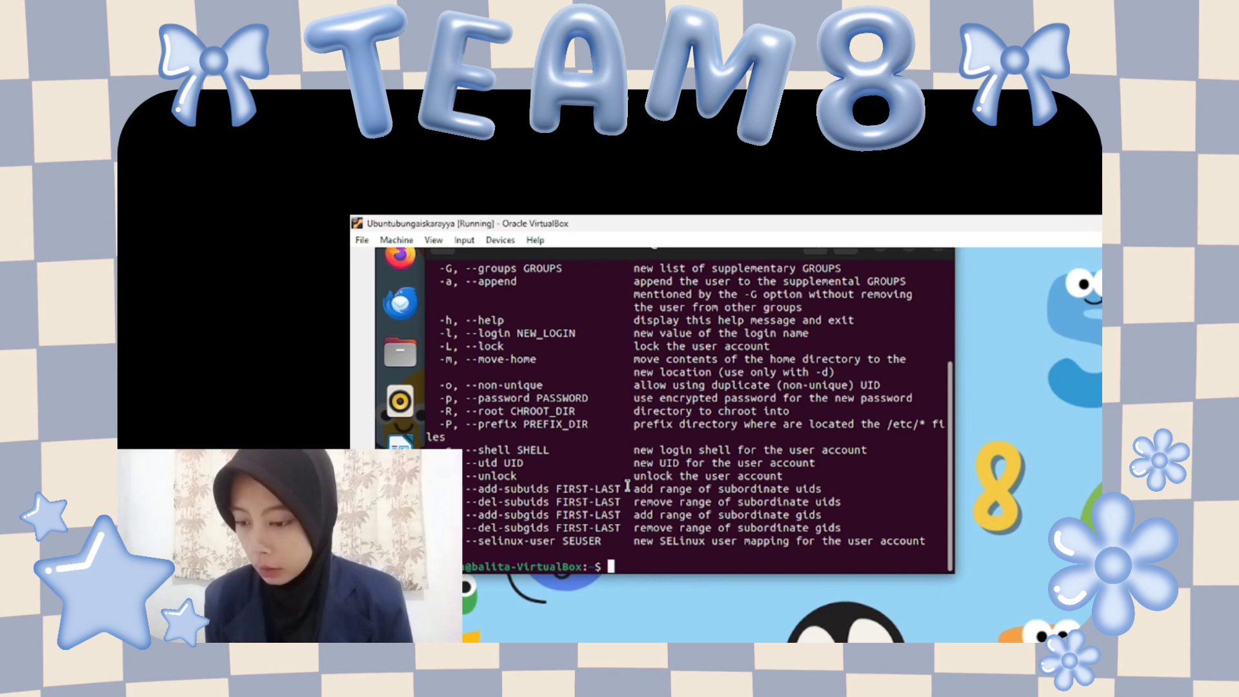
text(reboot)
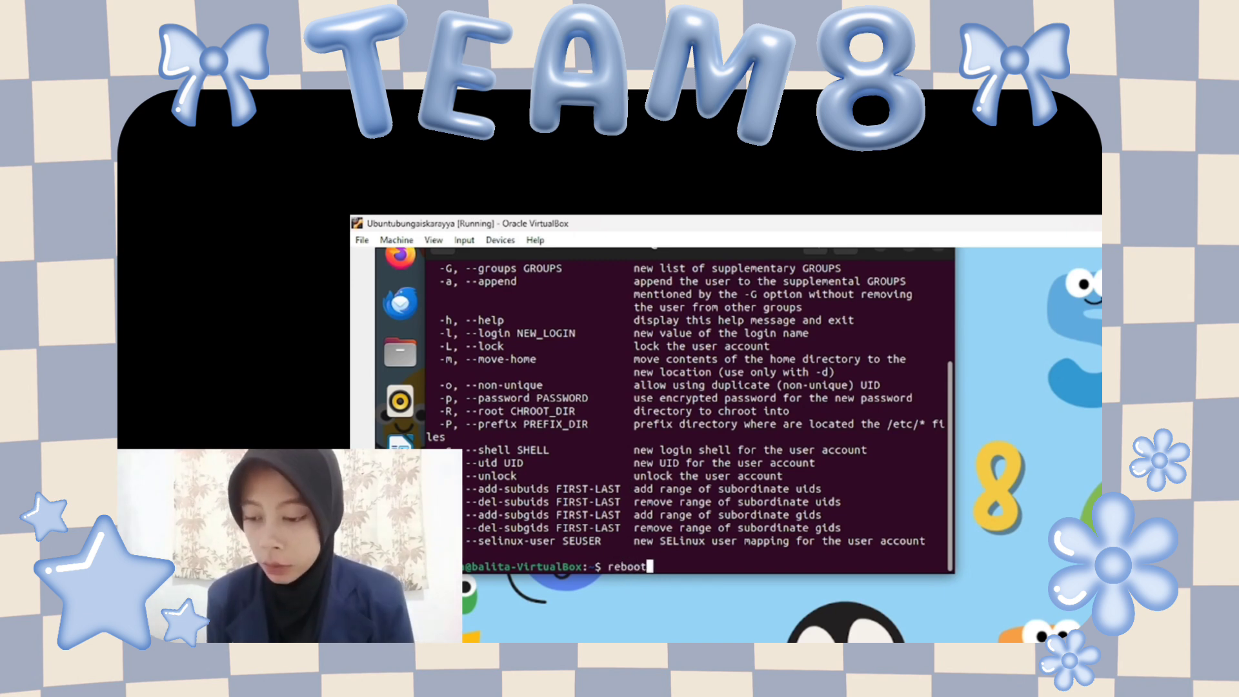
key(Return)
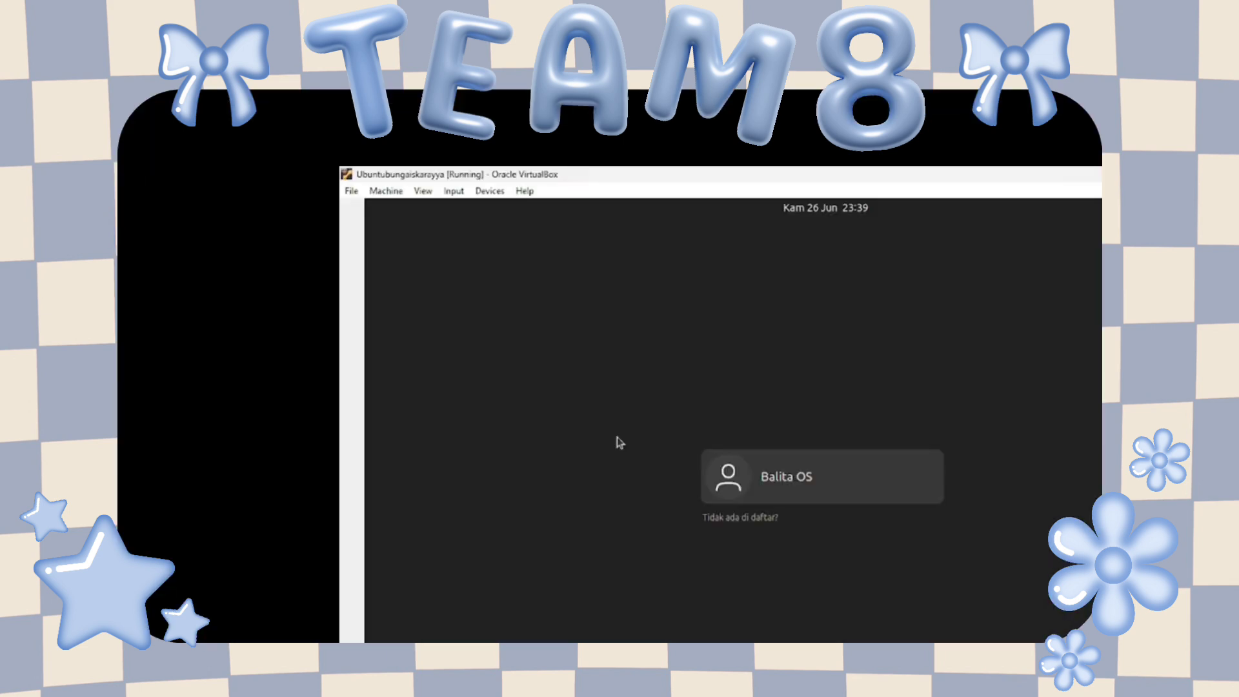
Log back in as Balita OS from the login screen using the account password.
click(756, 487)
text(●●●●●●●●●)
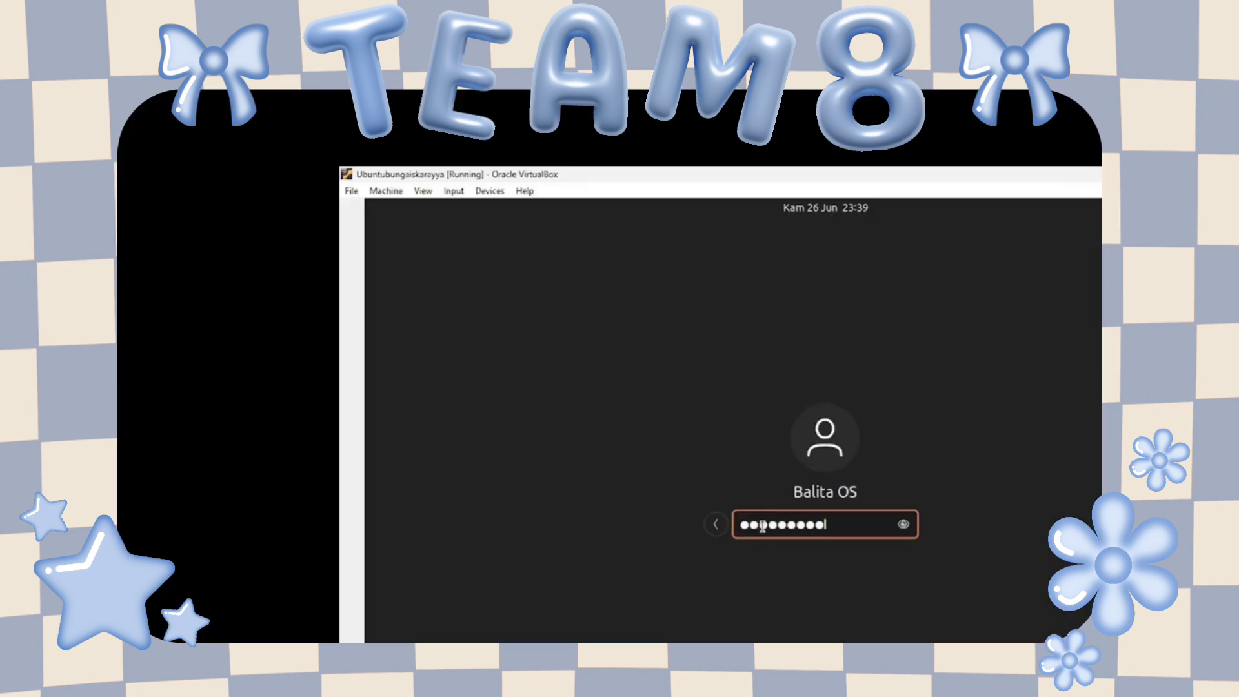
key(Return)
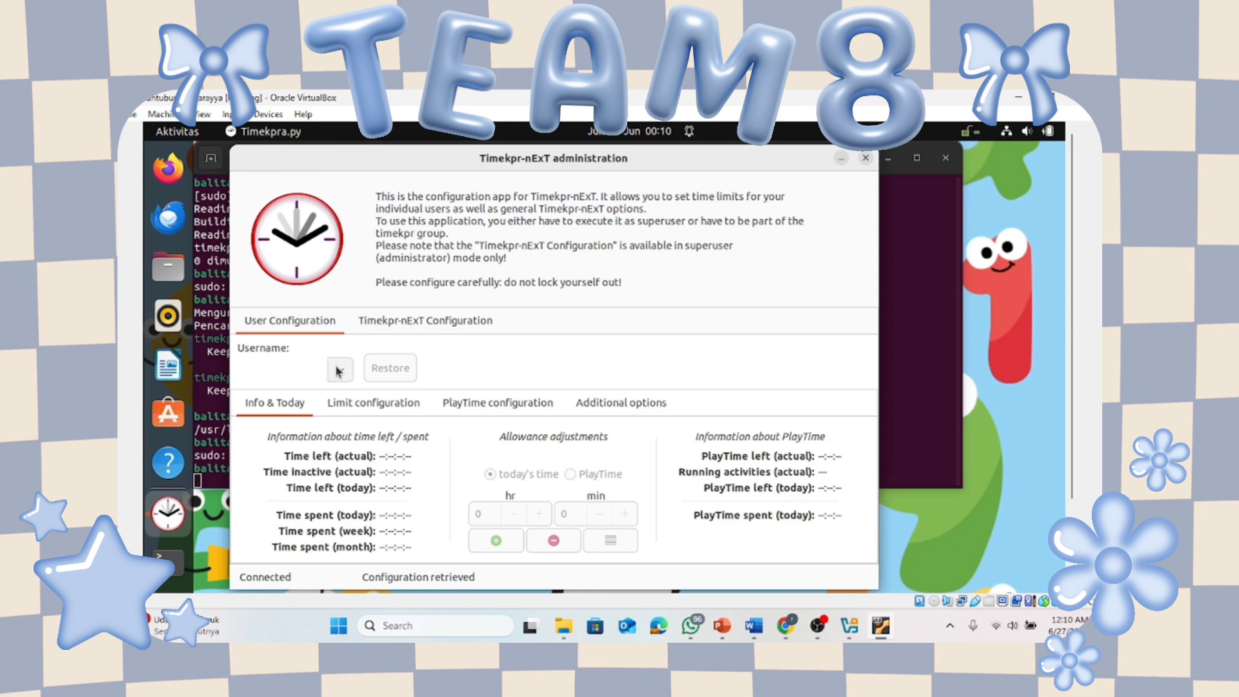
Select the balita user, open its PlayTime settings in hours mode, and give Jumat one hour.
click(338, 371)
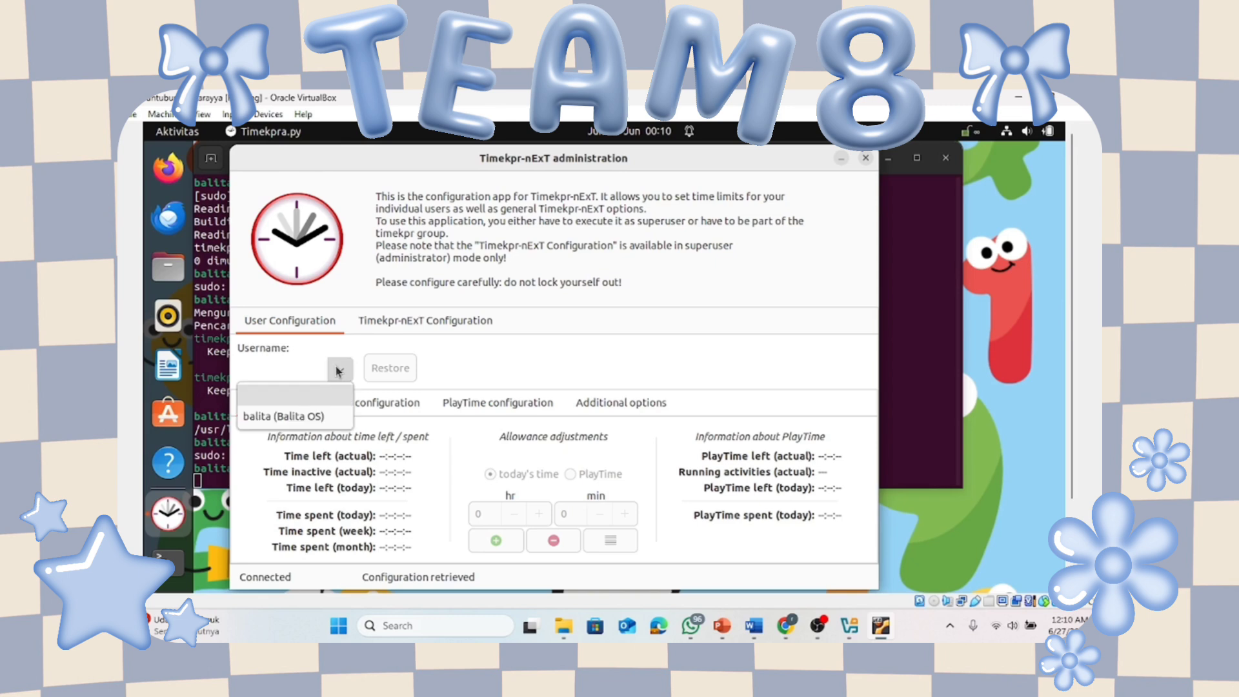
click(288, 416)
click(499, 403)
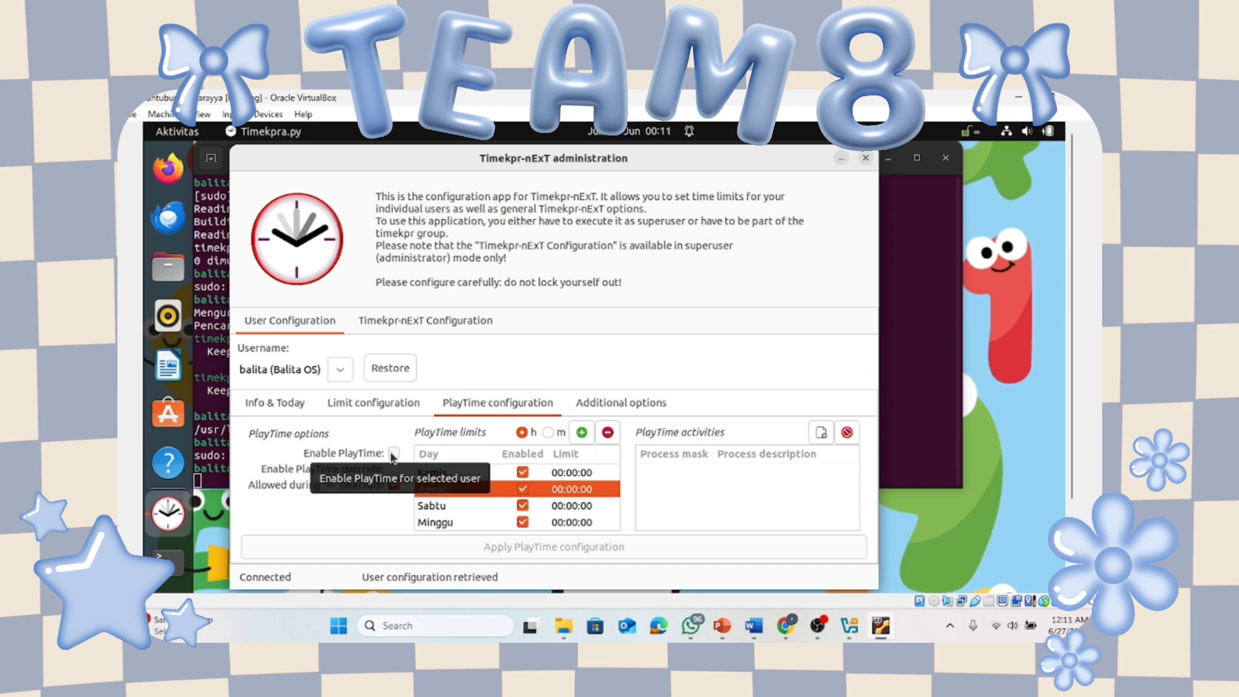
click(393, 454)
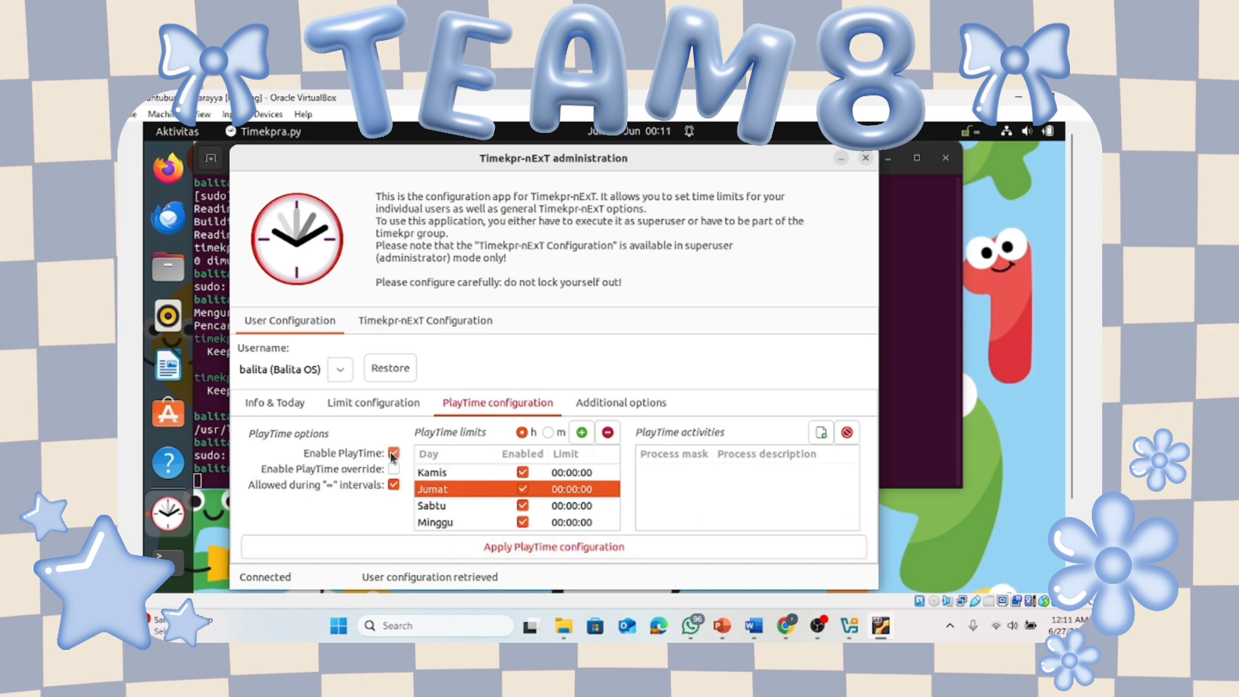
click(548, 433)
click(521, 433)
click(582, 434)
click(394, 452)
drag(617, 505, 620, 445)
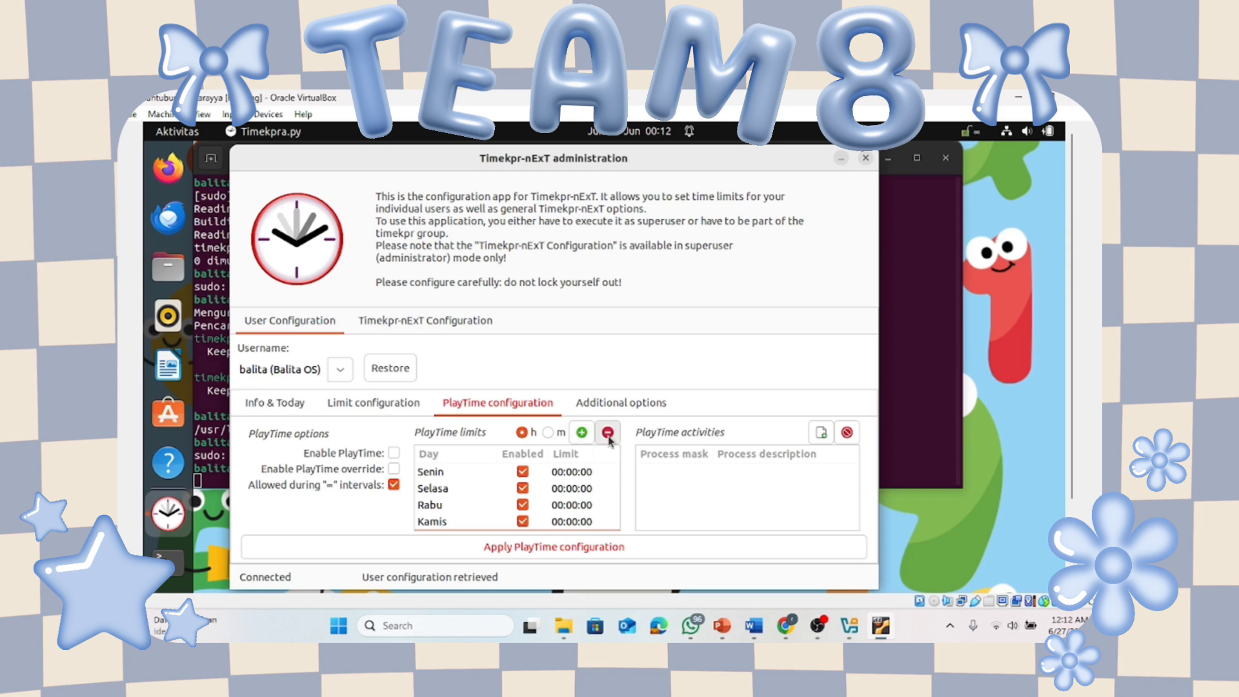
Give Senin, Selasa, Rabu, Kamis, Sabtu and Minggu a one-hour (01:00:00) PlayTime limit each.
click(582, 432)
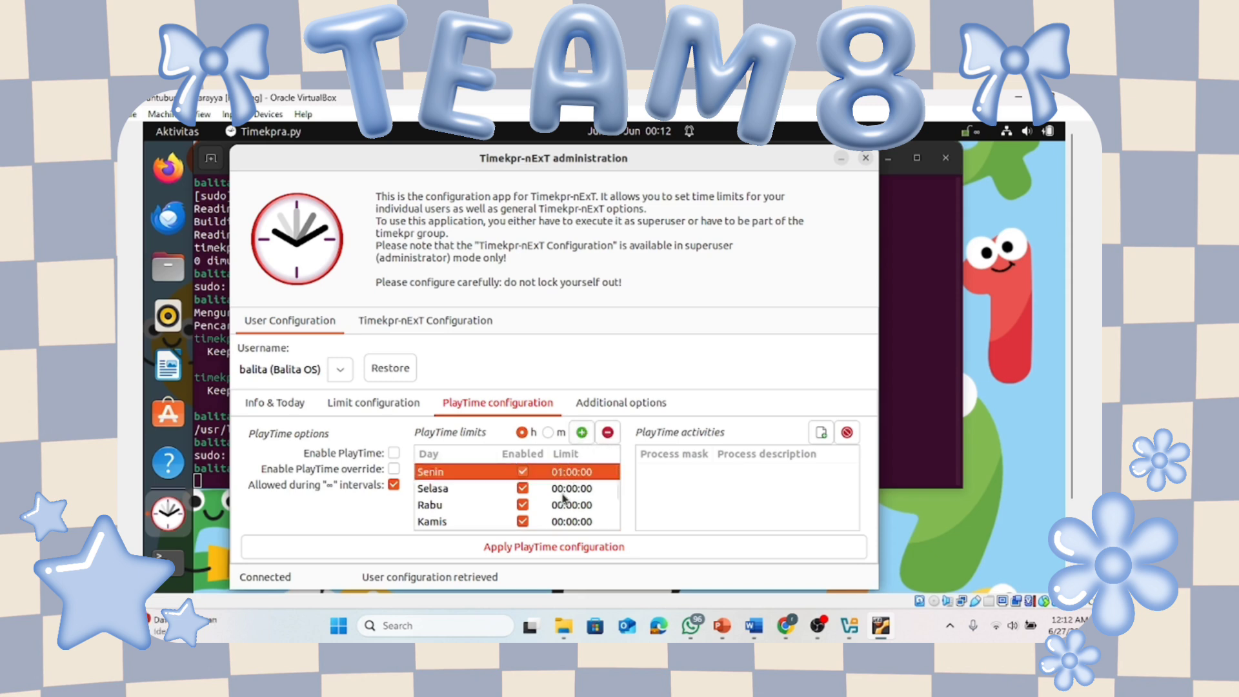
key(Down)
click(582, 433)
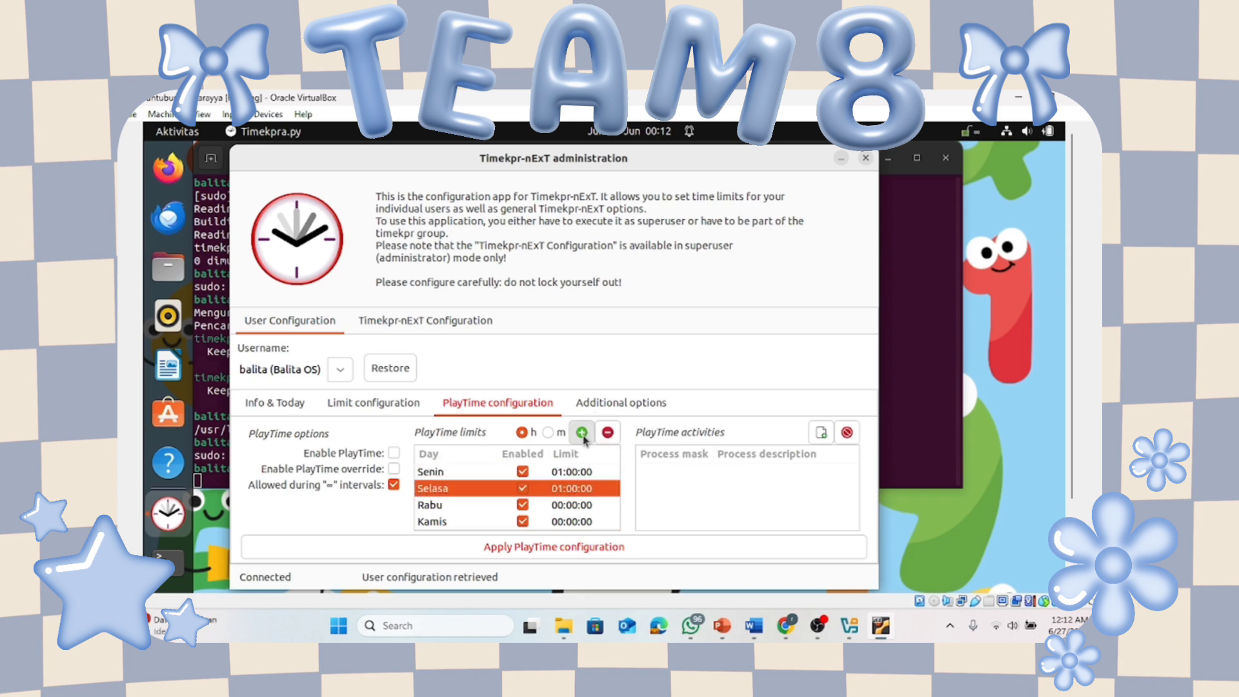
key(Down)
click(583, 433)
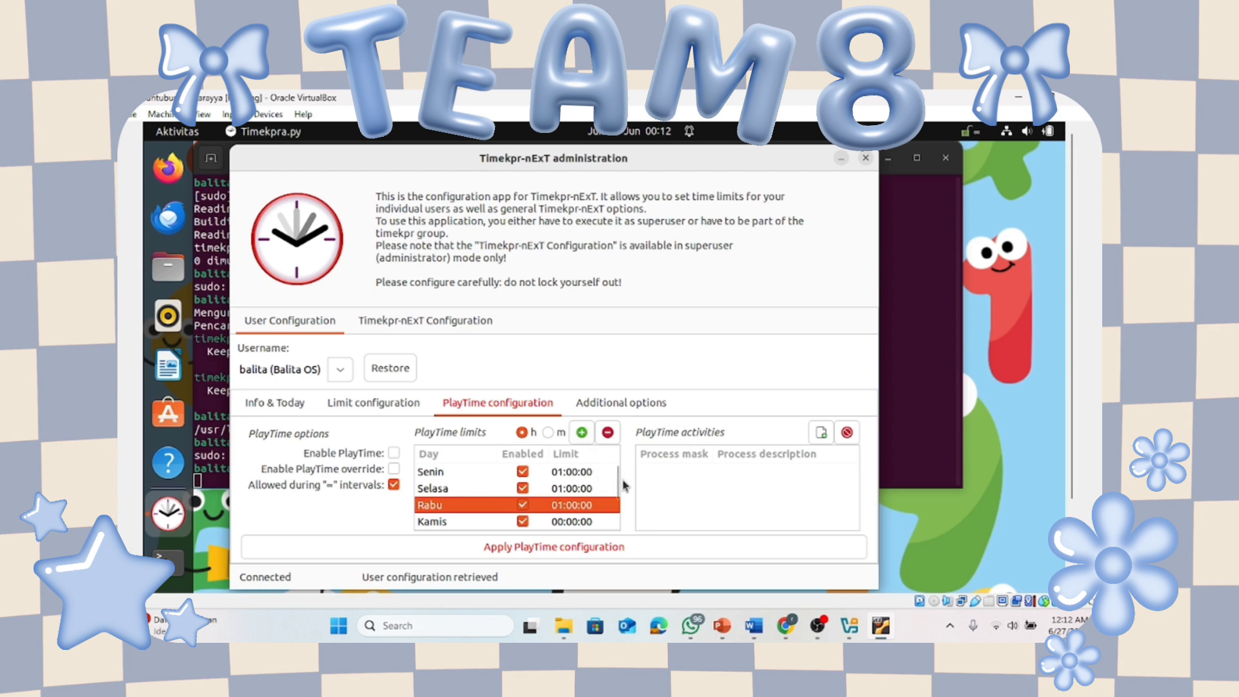
scroll(624, 485, down, 2)
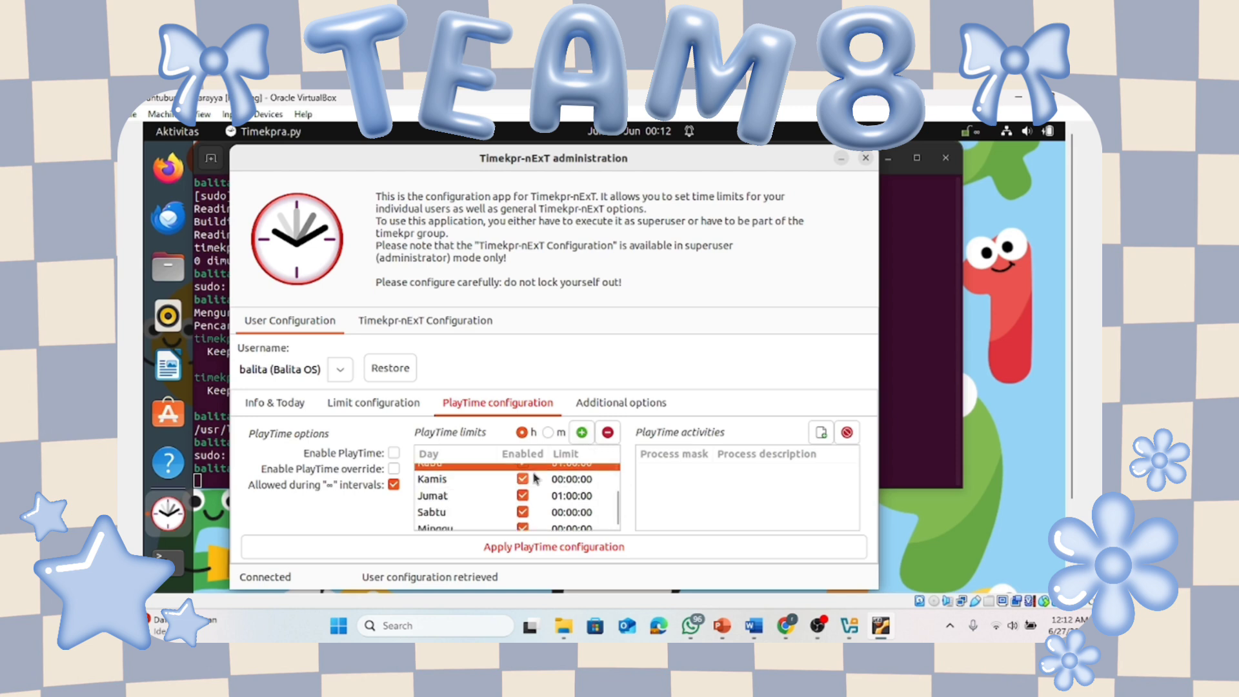
click(549, 478)
click(582, 432)
key(Down)
key(Down)
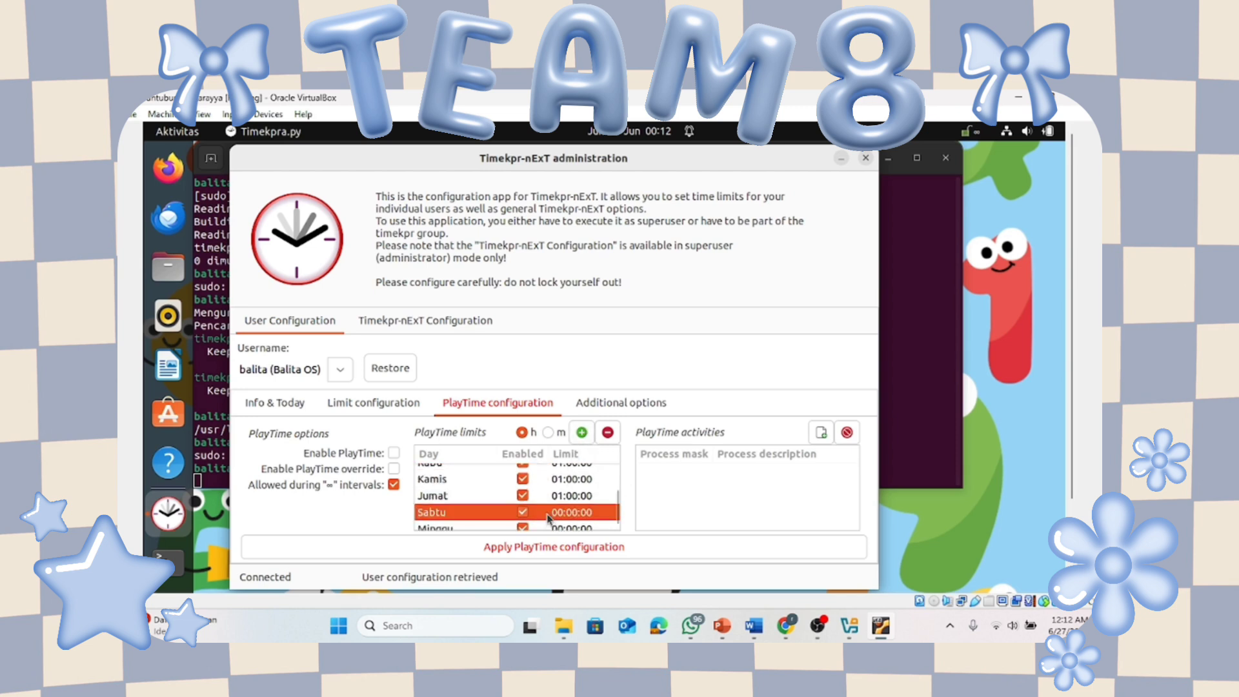
click(582, 432)
key(Down)
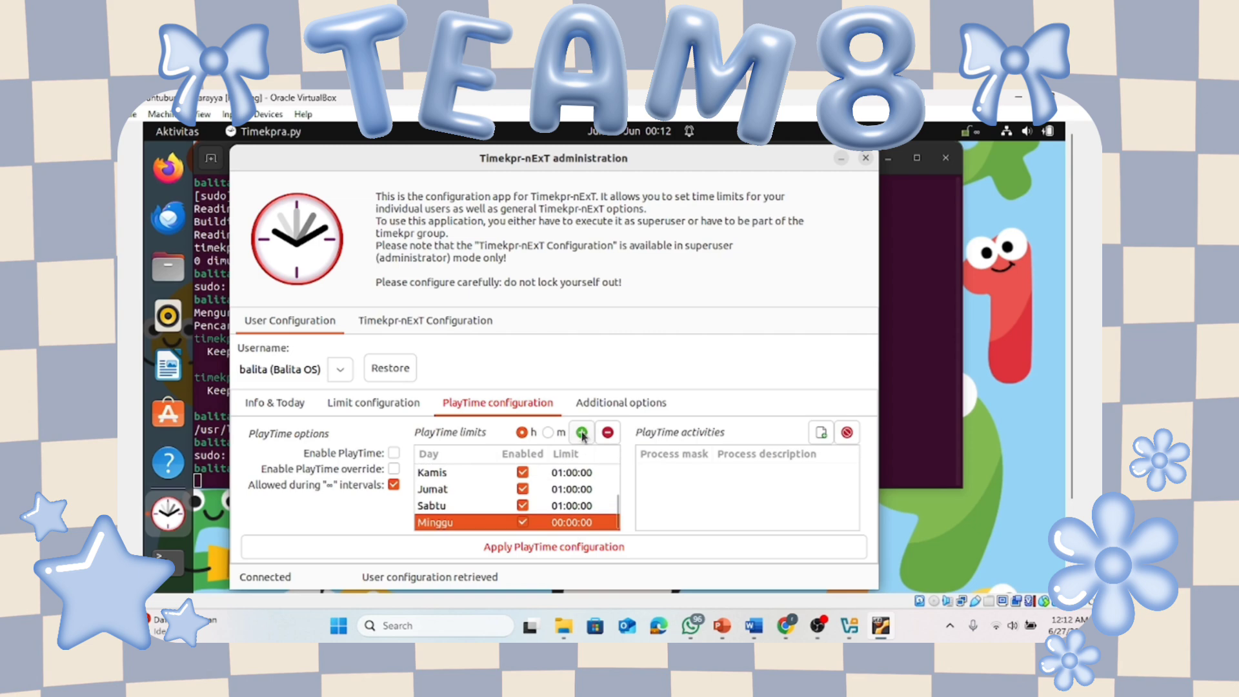
click(582, 433)
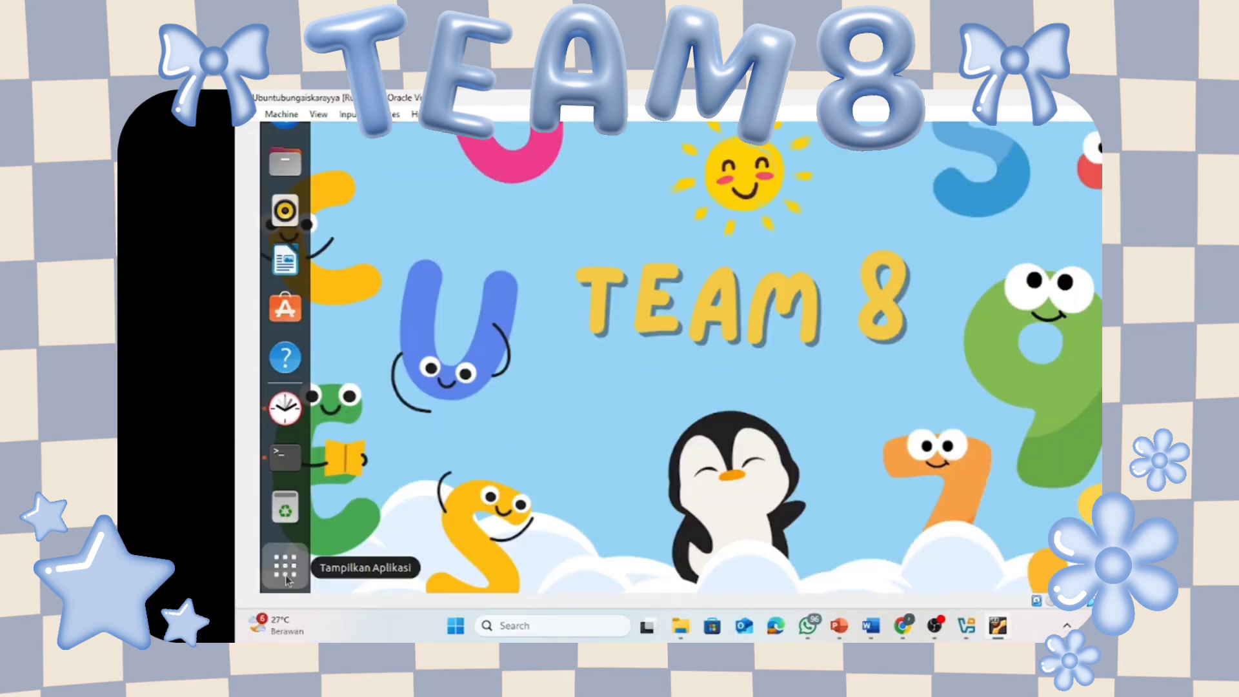
Launch GCompris from the app grid and accept downloading its extra voices, images and music.
click(284, 565)
click(758, 580)
click(734, 580)
click(696, 387)
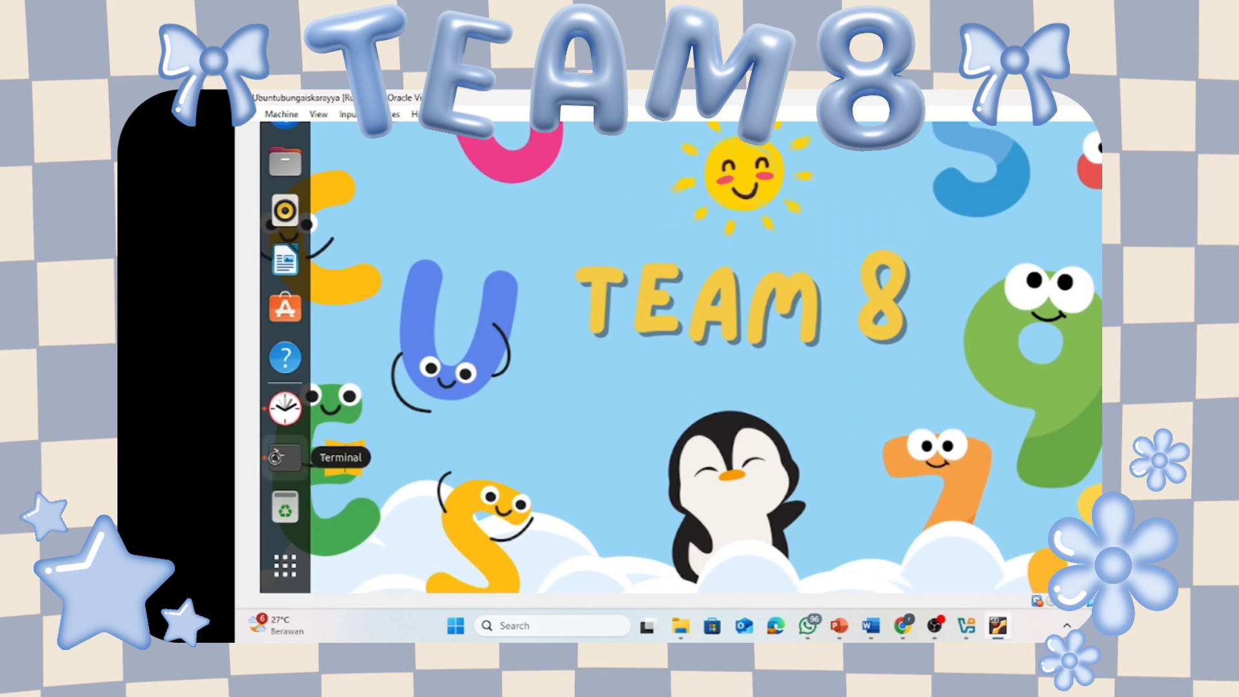
click(279, 459)
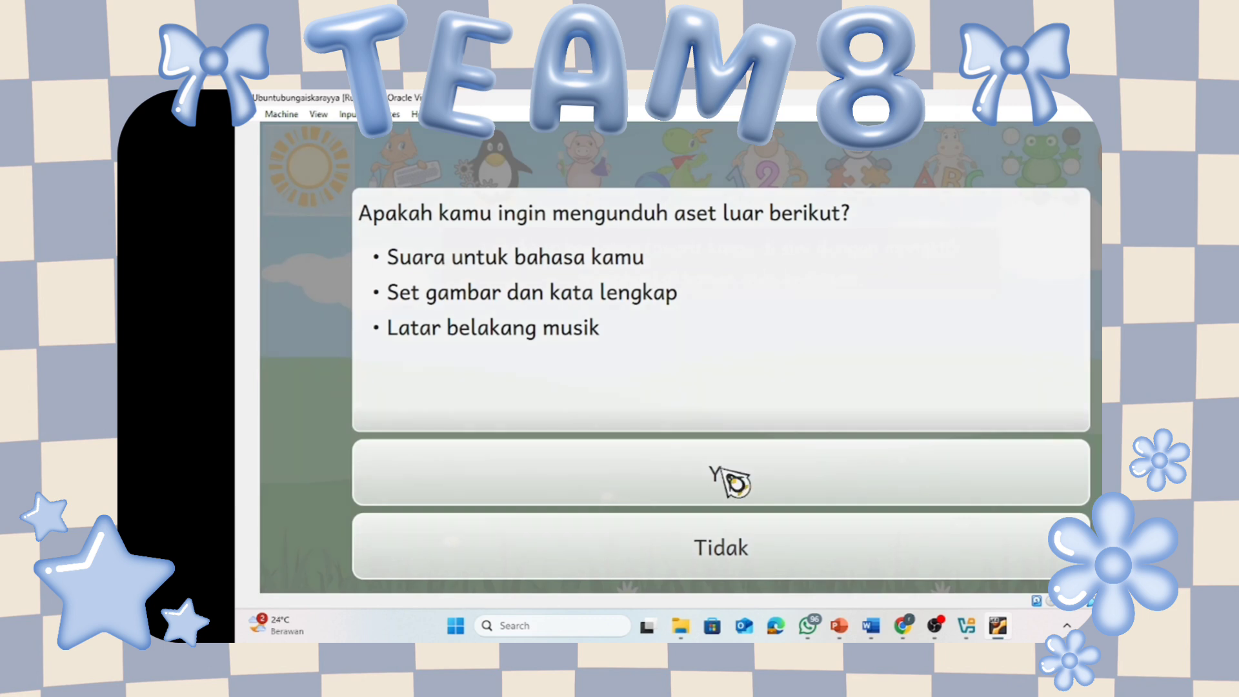
click(728, 477)
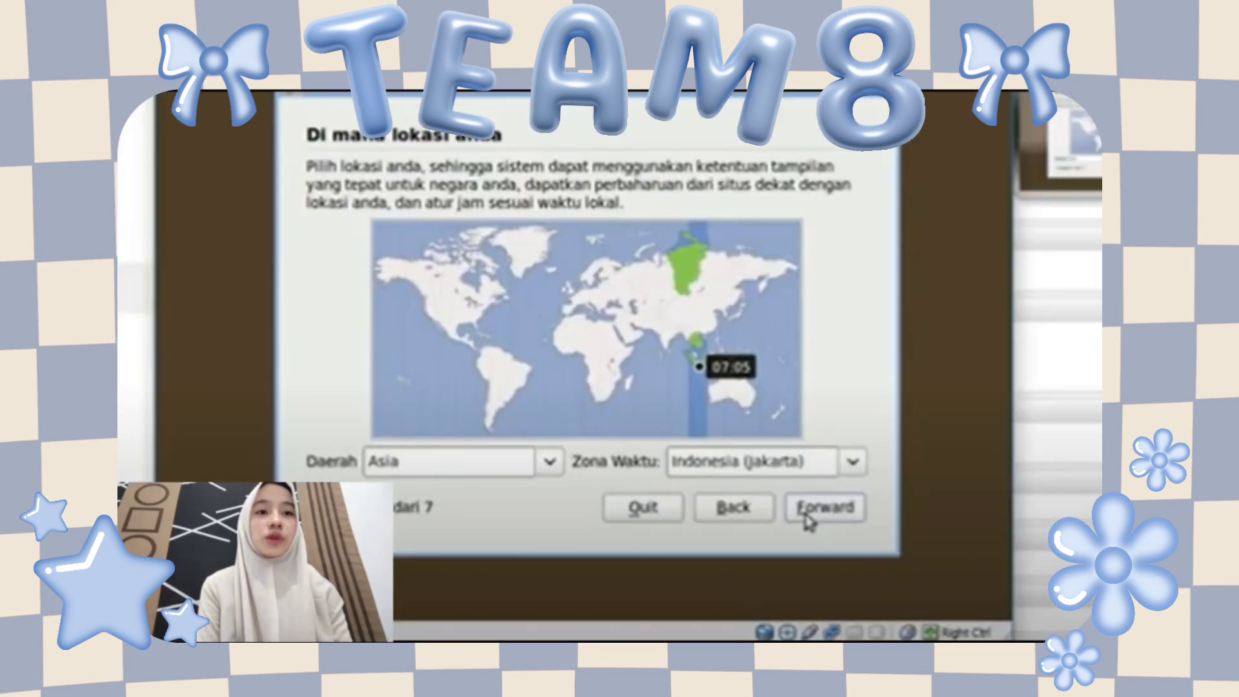
Accept the Jakarta time zone, USA keyboard layout and manual partitioning in the Qimo 2.0 installer.
click(807, 516)
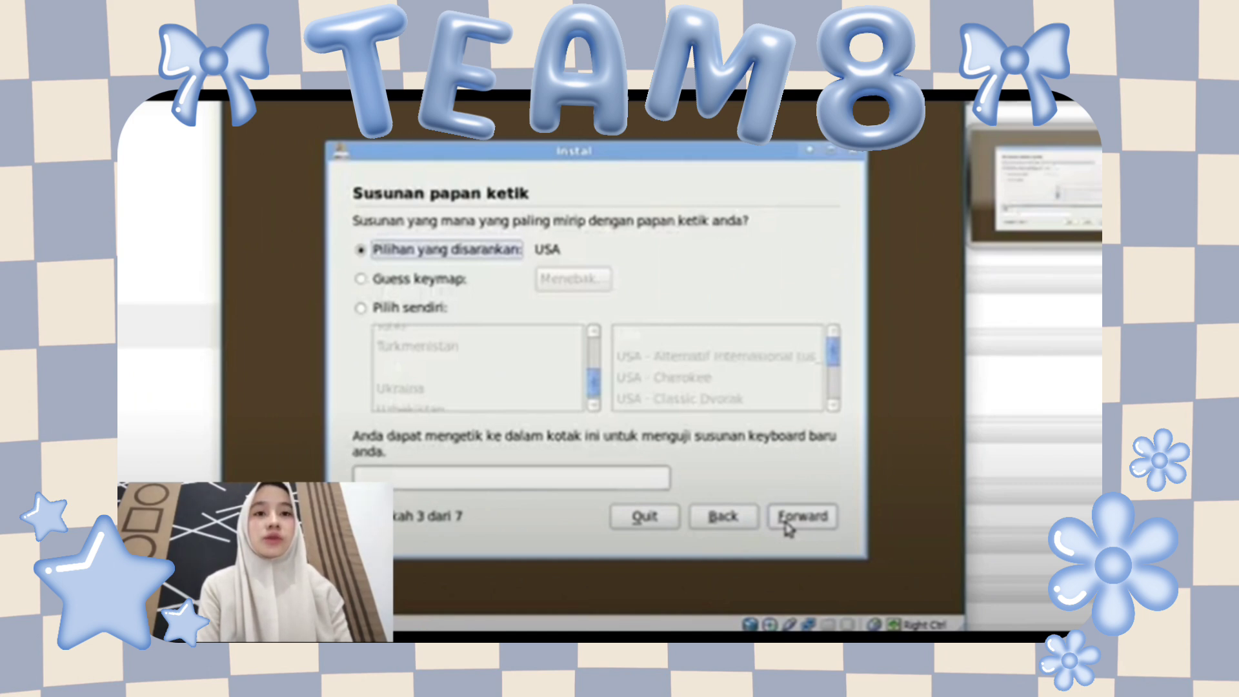
click(786, 524)
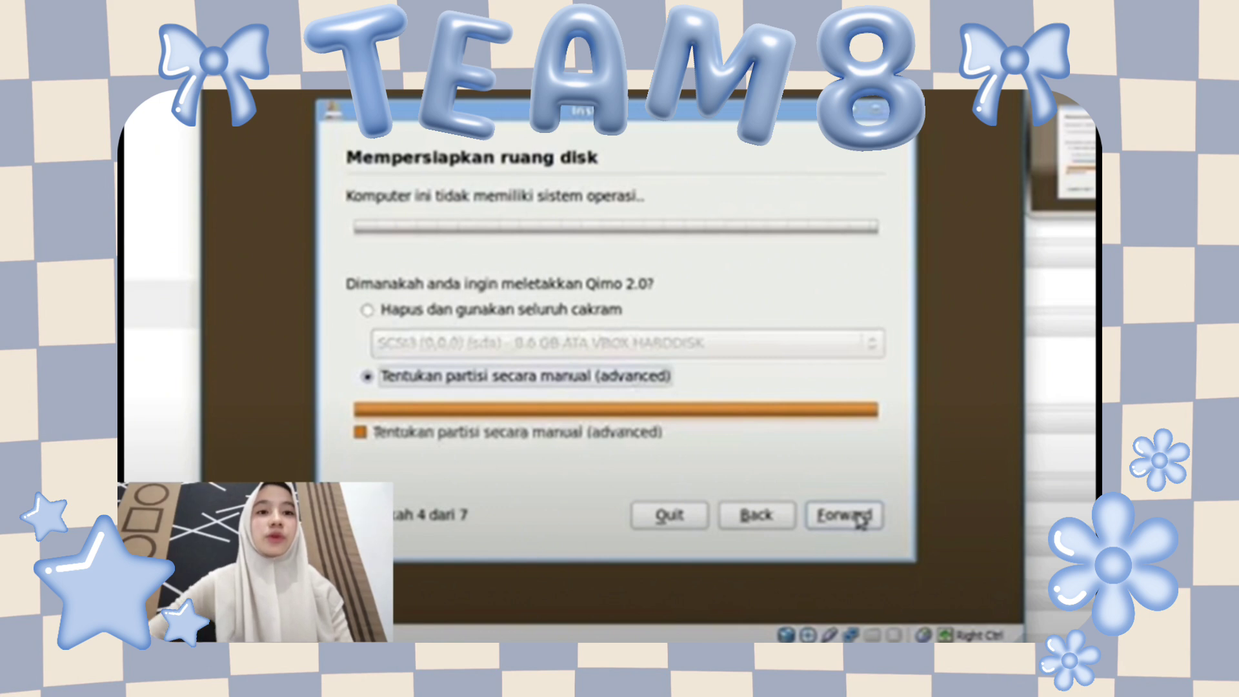
click(845, 515)
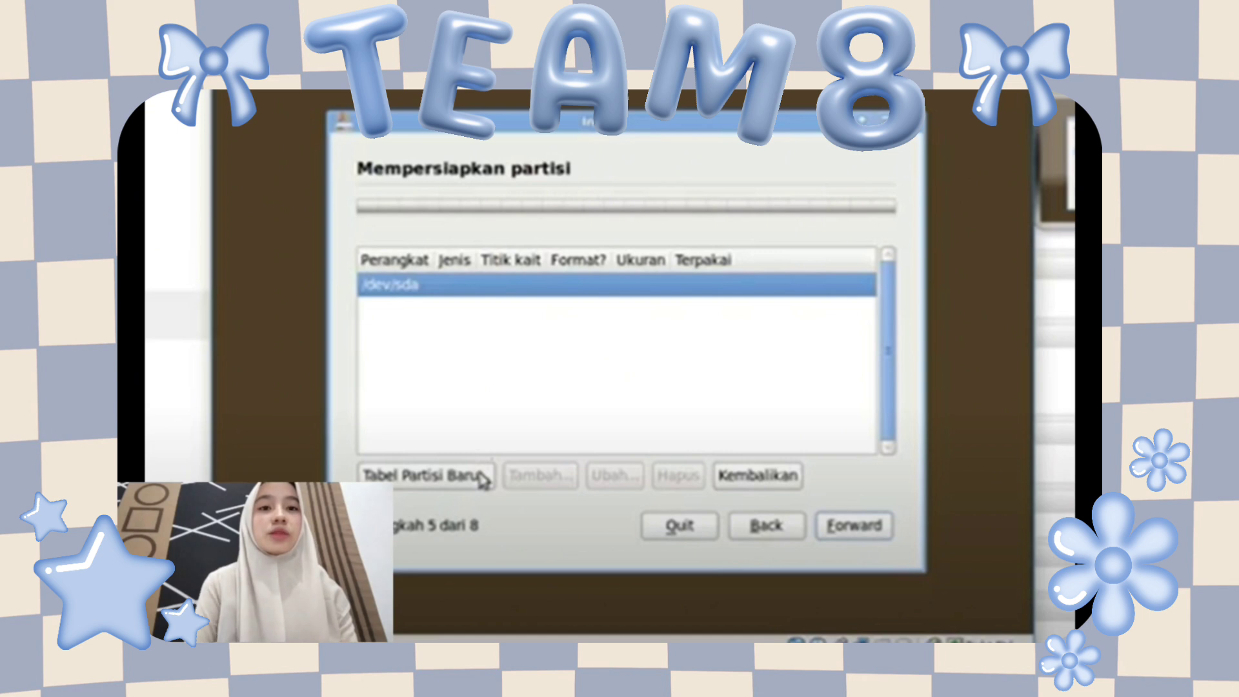
Create a new partition table on /dev/sda, begin adding a partition, then open Files in the guest.
click(482, 476)
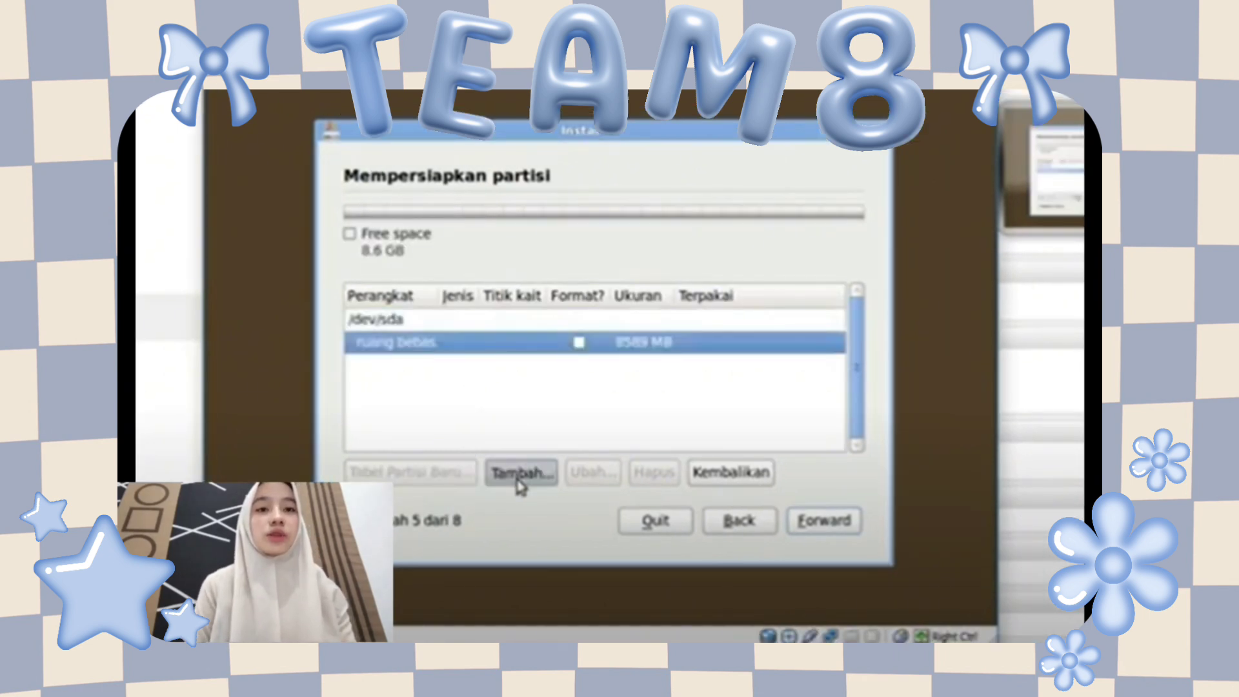
click(520, 474)
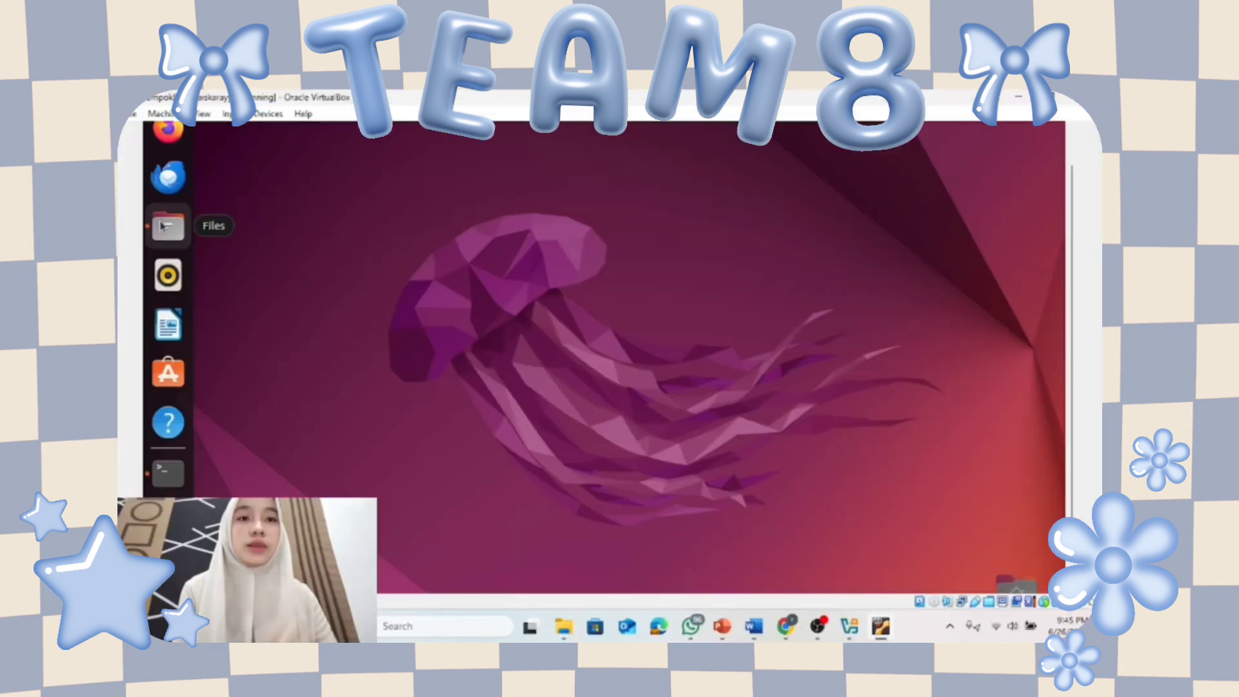
click(164, 225)
Mount 'ubuntu Kelompok 8.iso' from the home Remaster folder, then reopen Remaster in the new window.
click(348, 223)
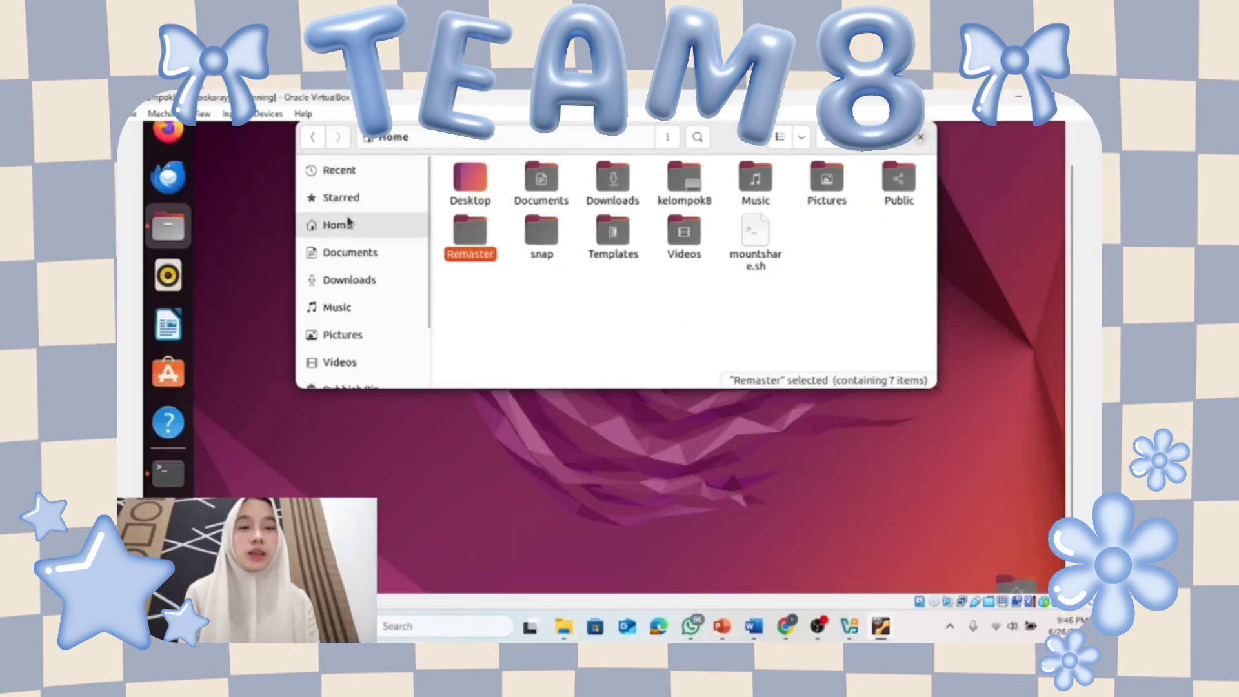
double_click(479, 240)
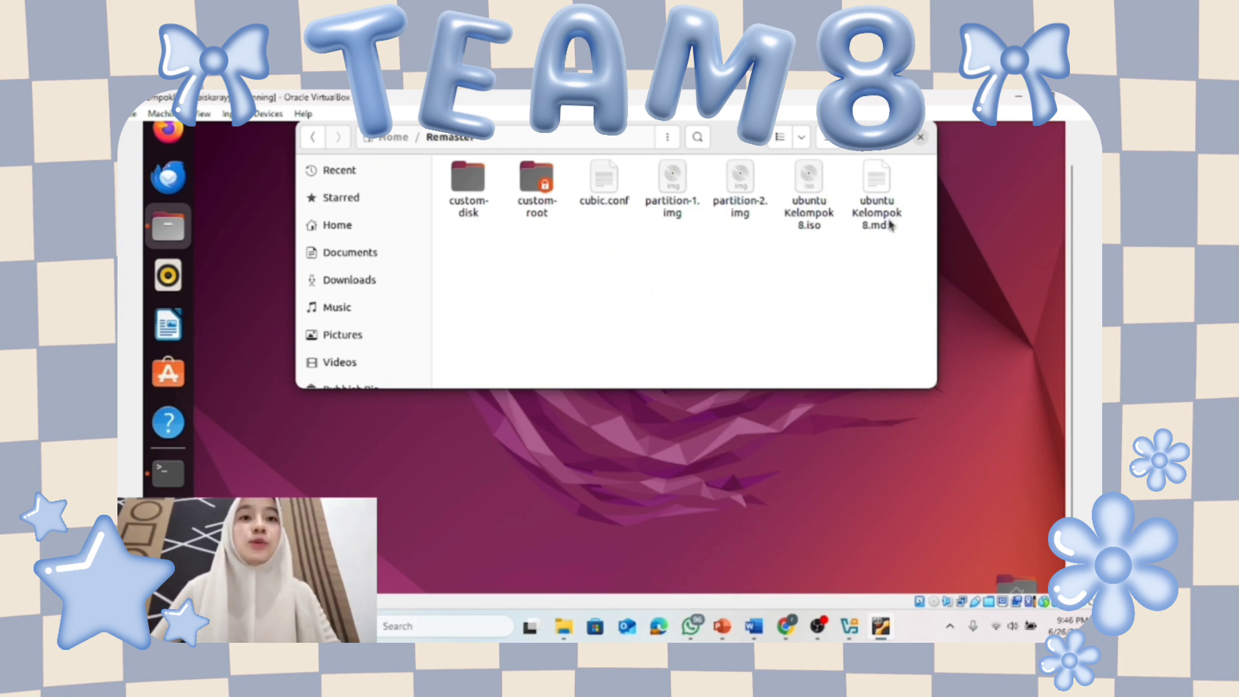
click(817, 219)
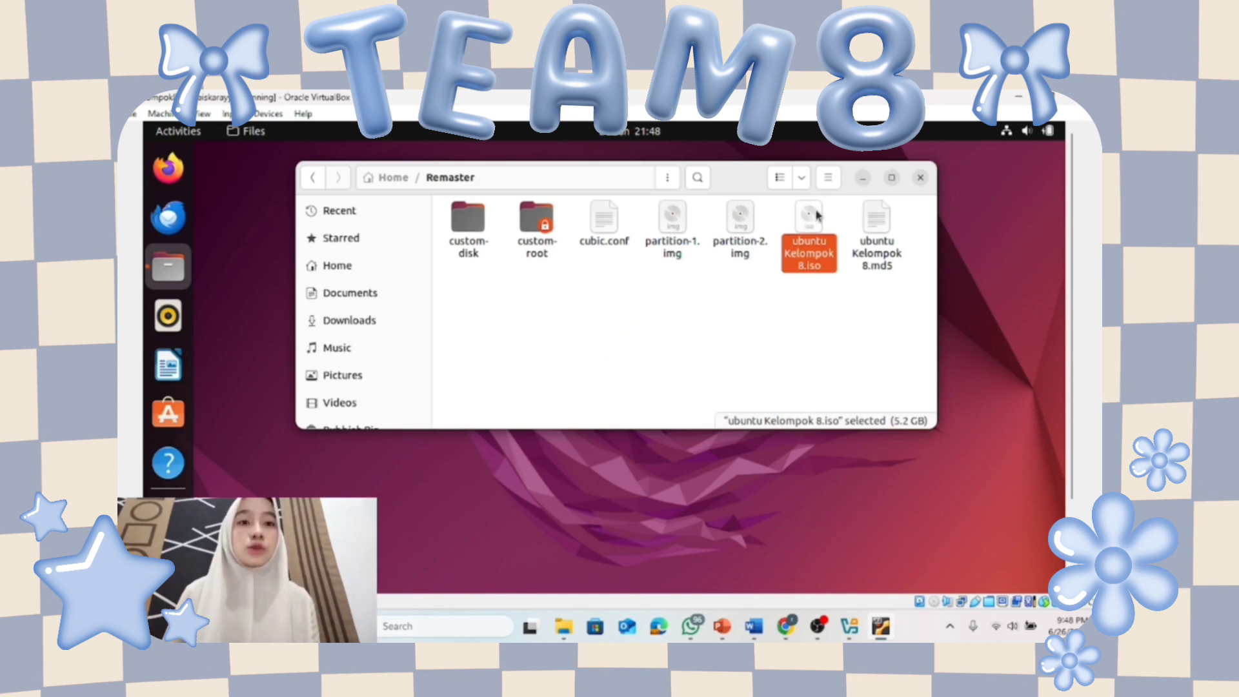
double_click(810, 219)
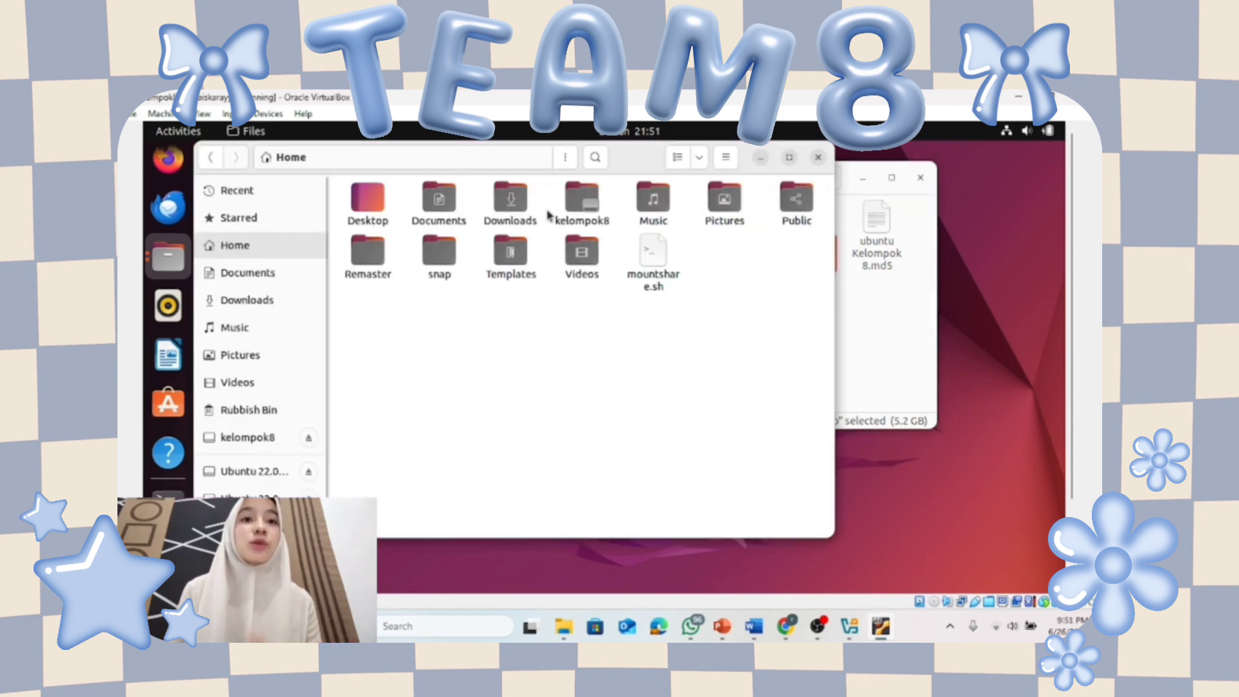
click(588, 210)
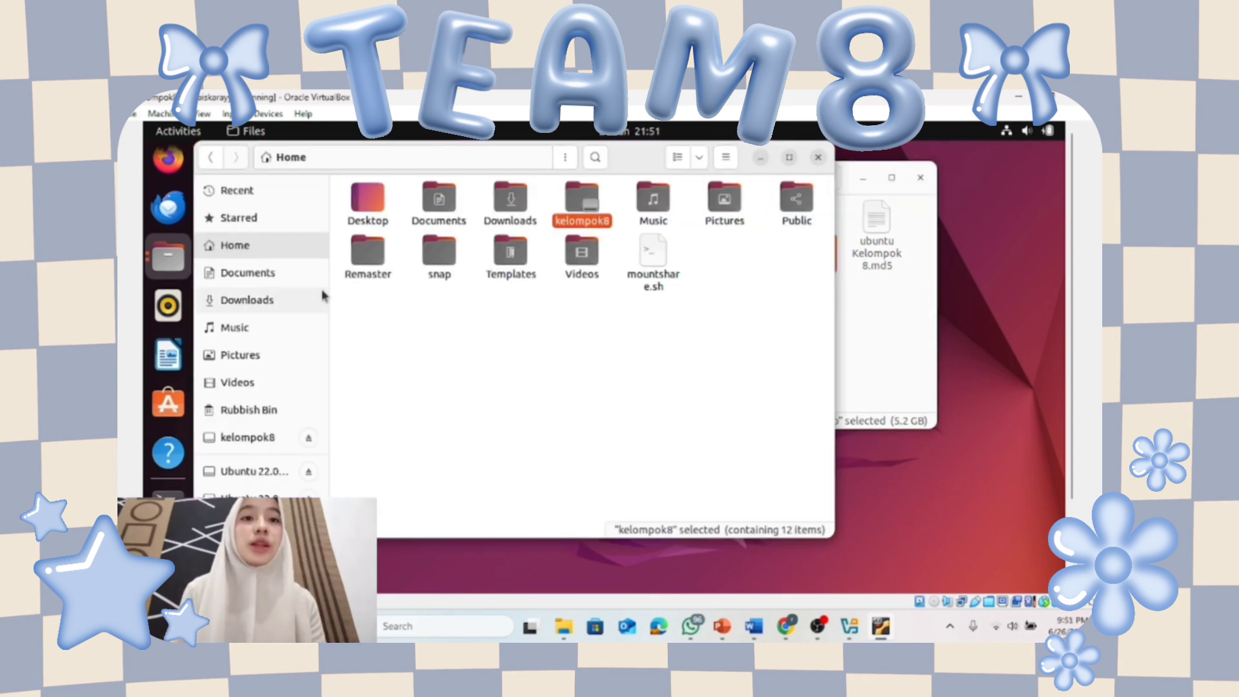
double_click(358, 266)
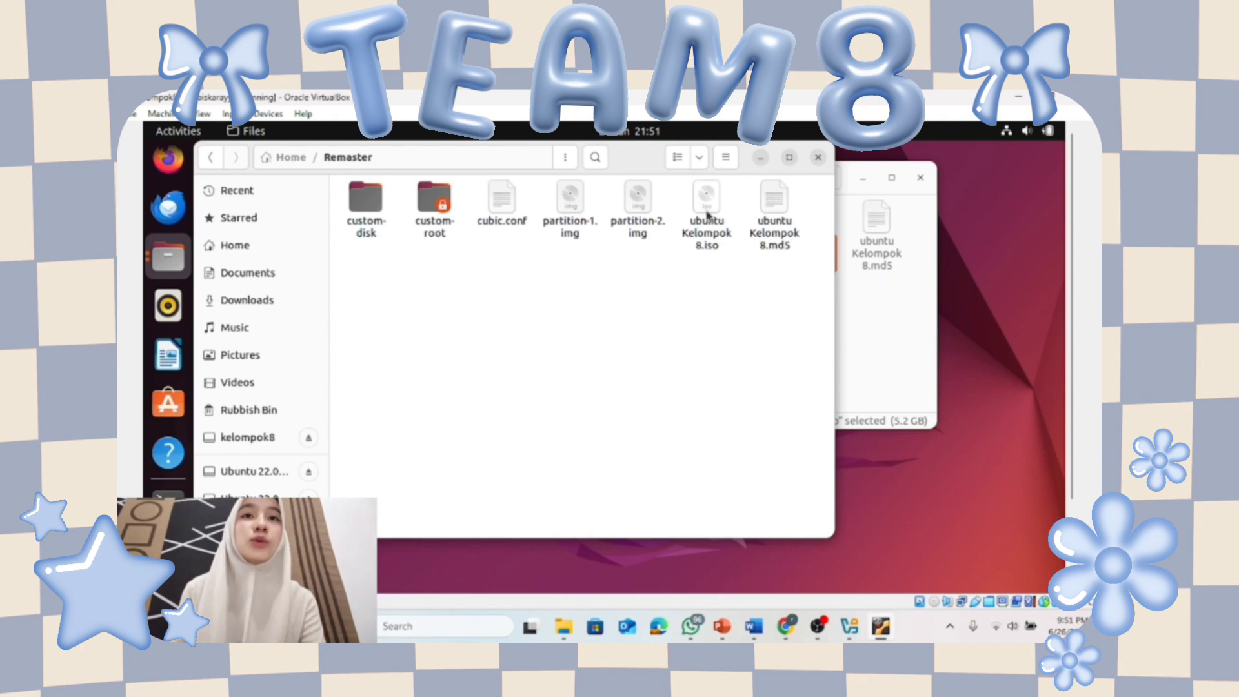
Copy 'ubuntu Kelompok 8.iso' into the kelompok8 shared folder and check the copy progress.
right_click(708, 215)
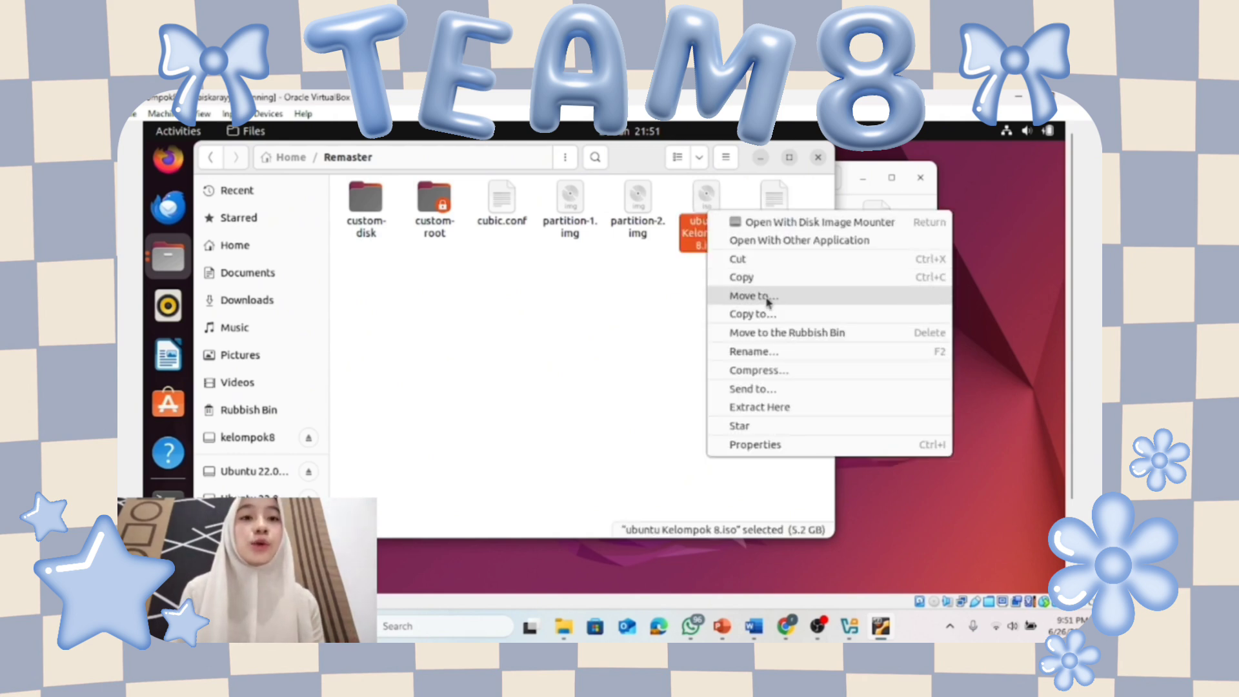
click(763, 321)
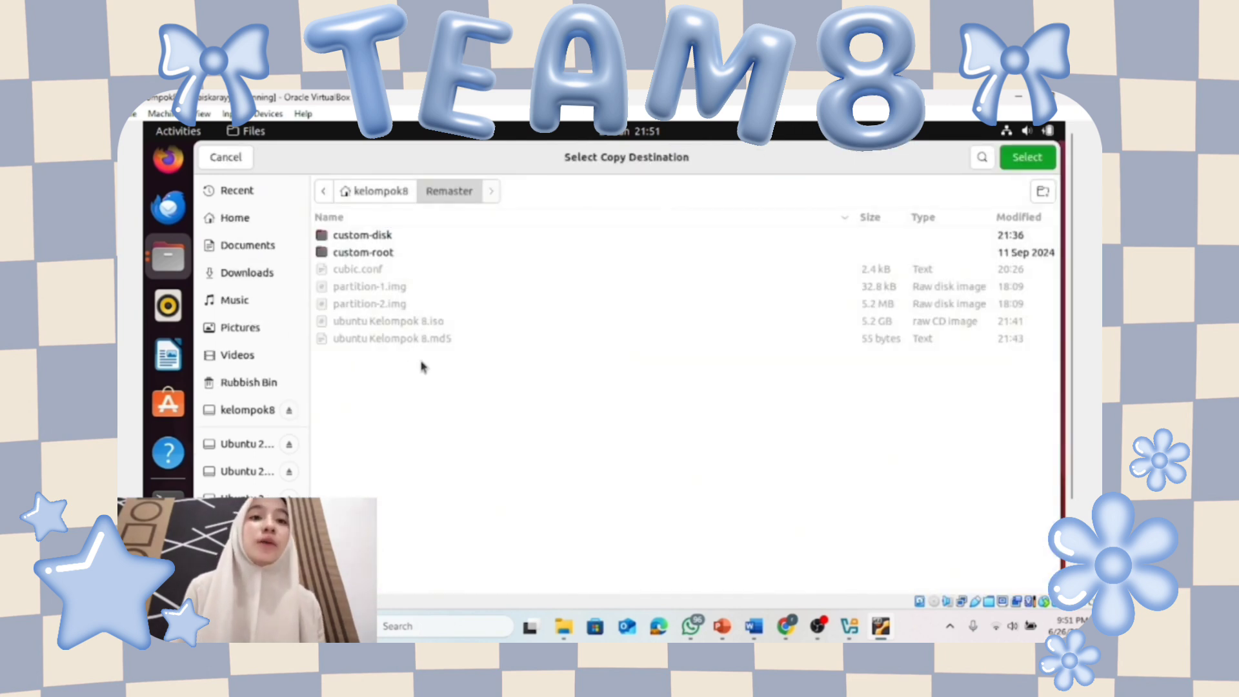
click(370, 192)
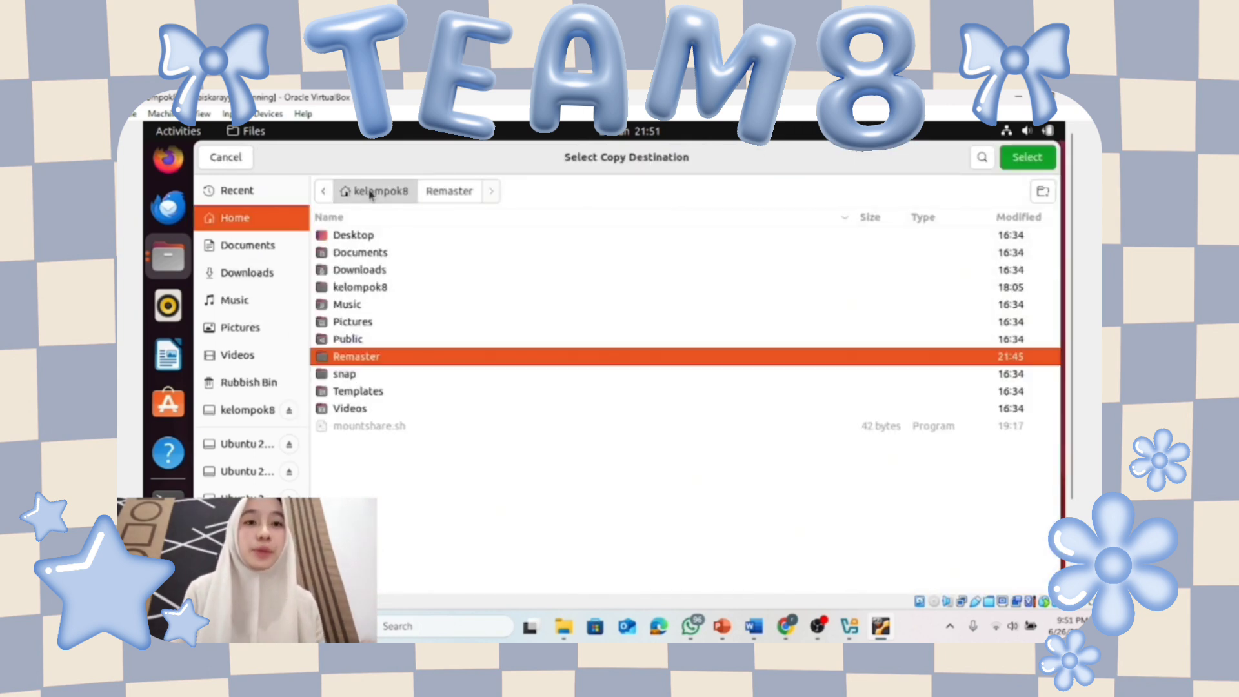
double_click(365, 288)
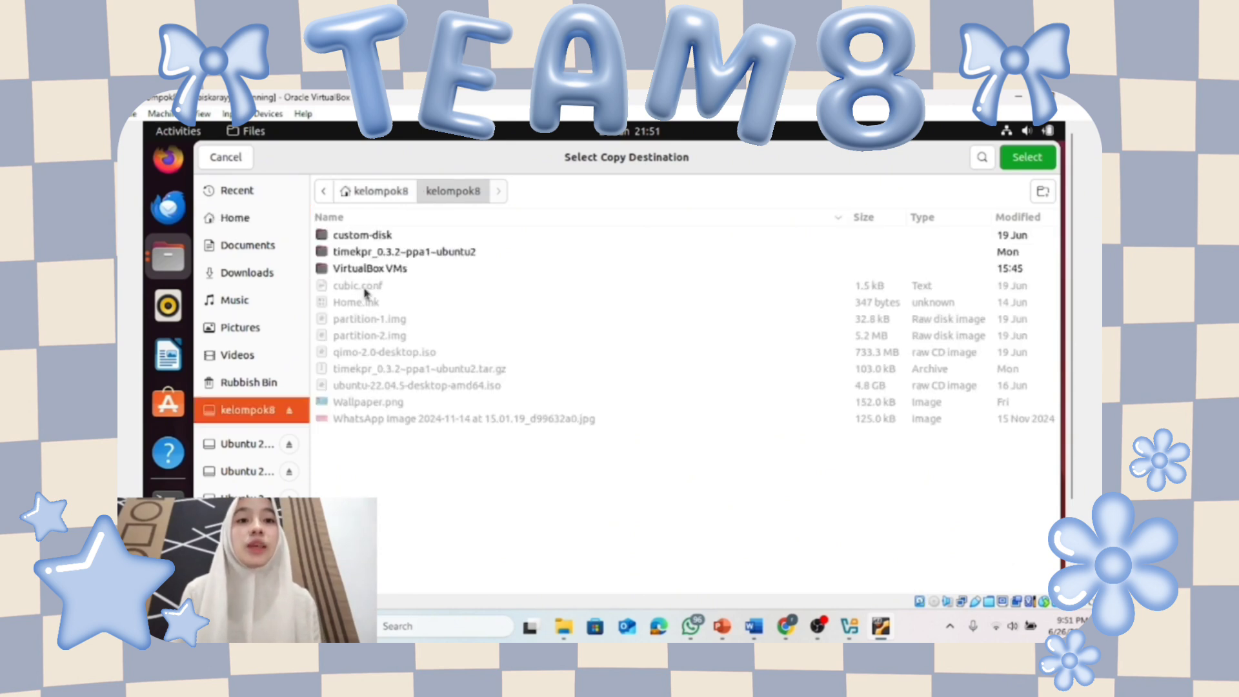
click(1038, 159)
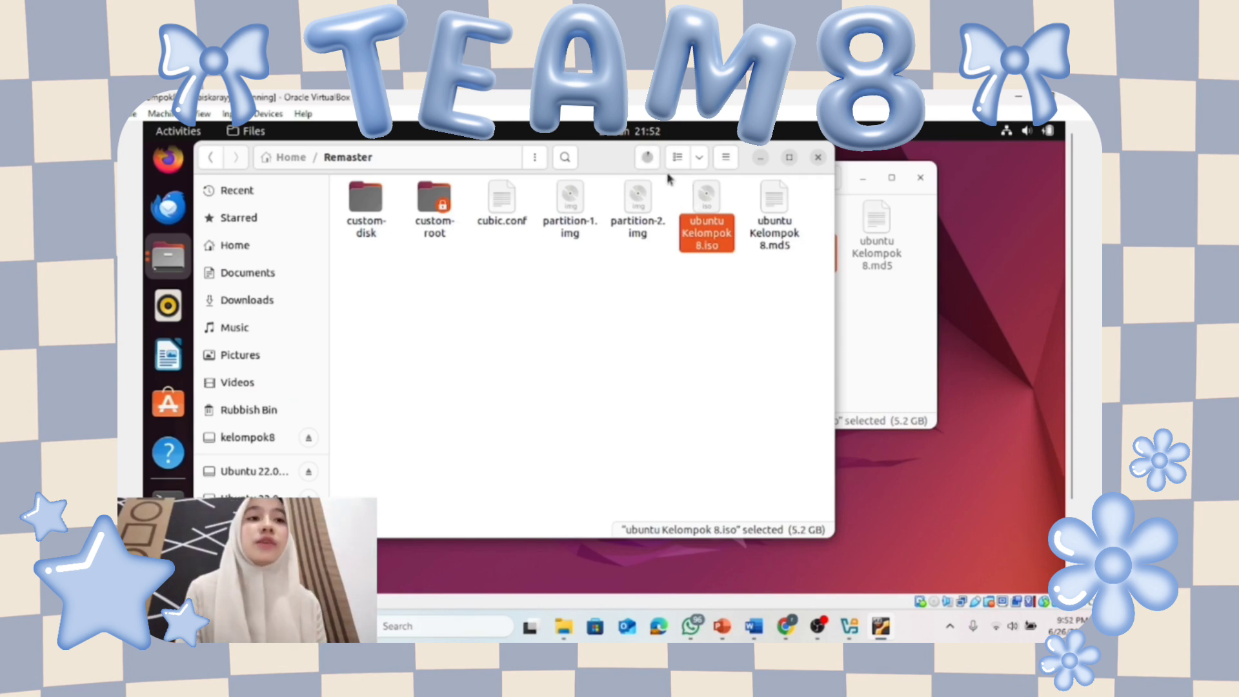
click(649, 157)
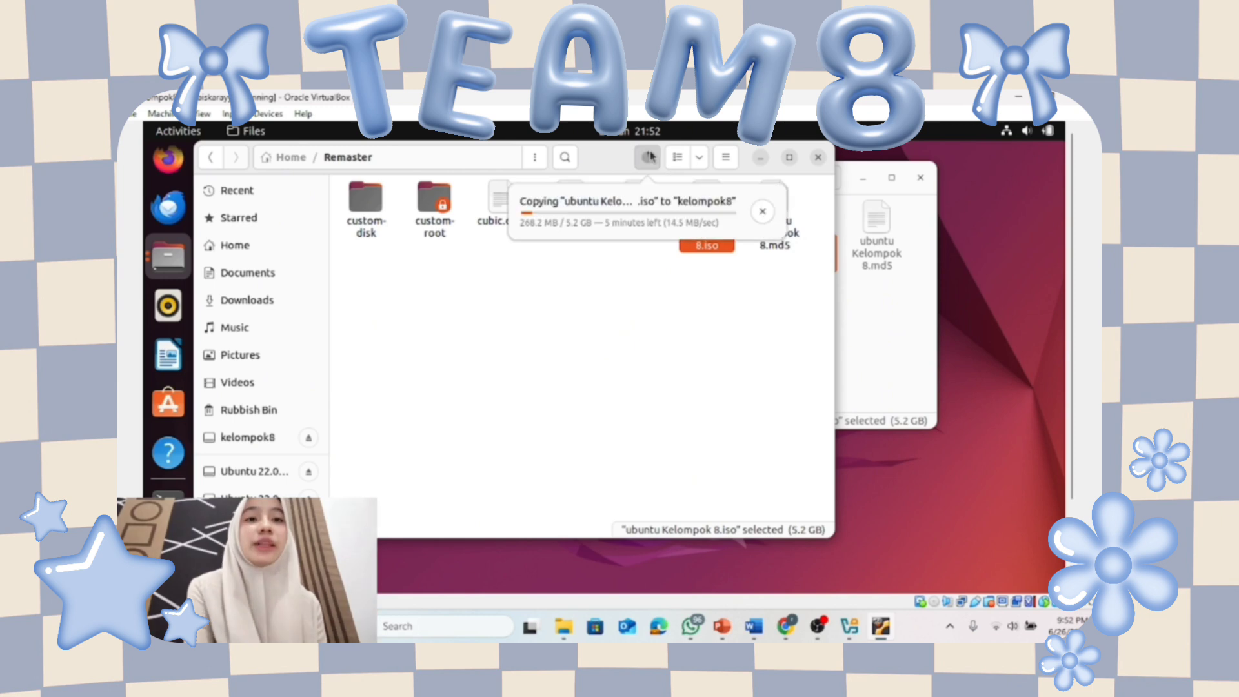